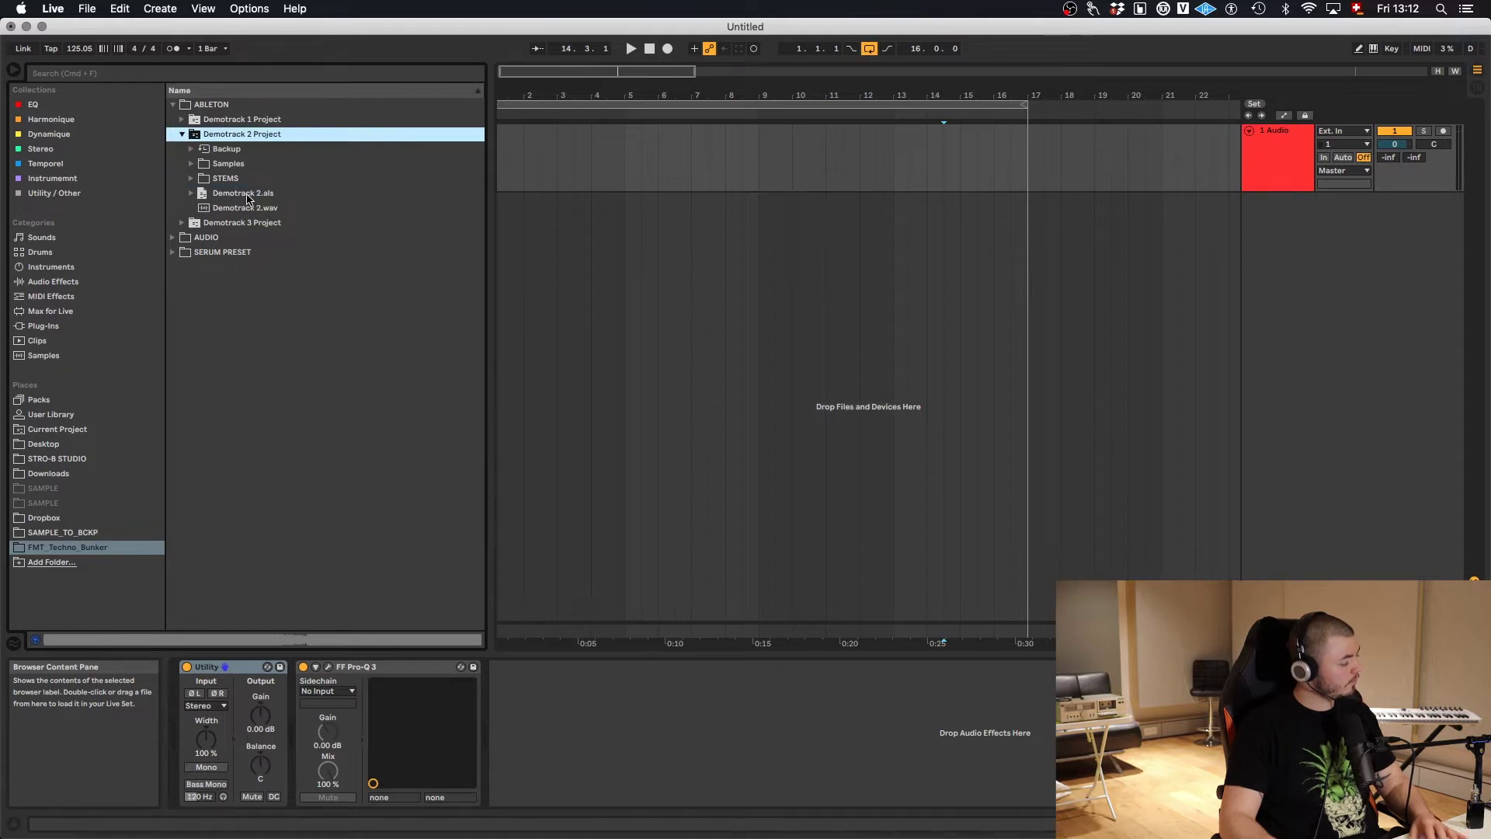
- Preview the Demotrack 2.wav render in the Demotrack 2 Project folder
{"action": "left_click", "coordinate": [246, 207]}
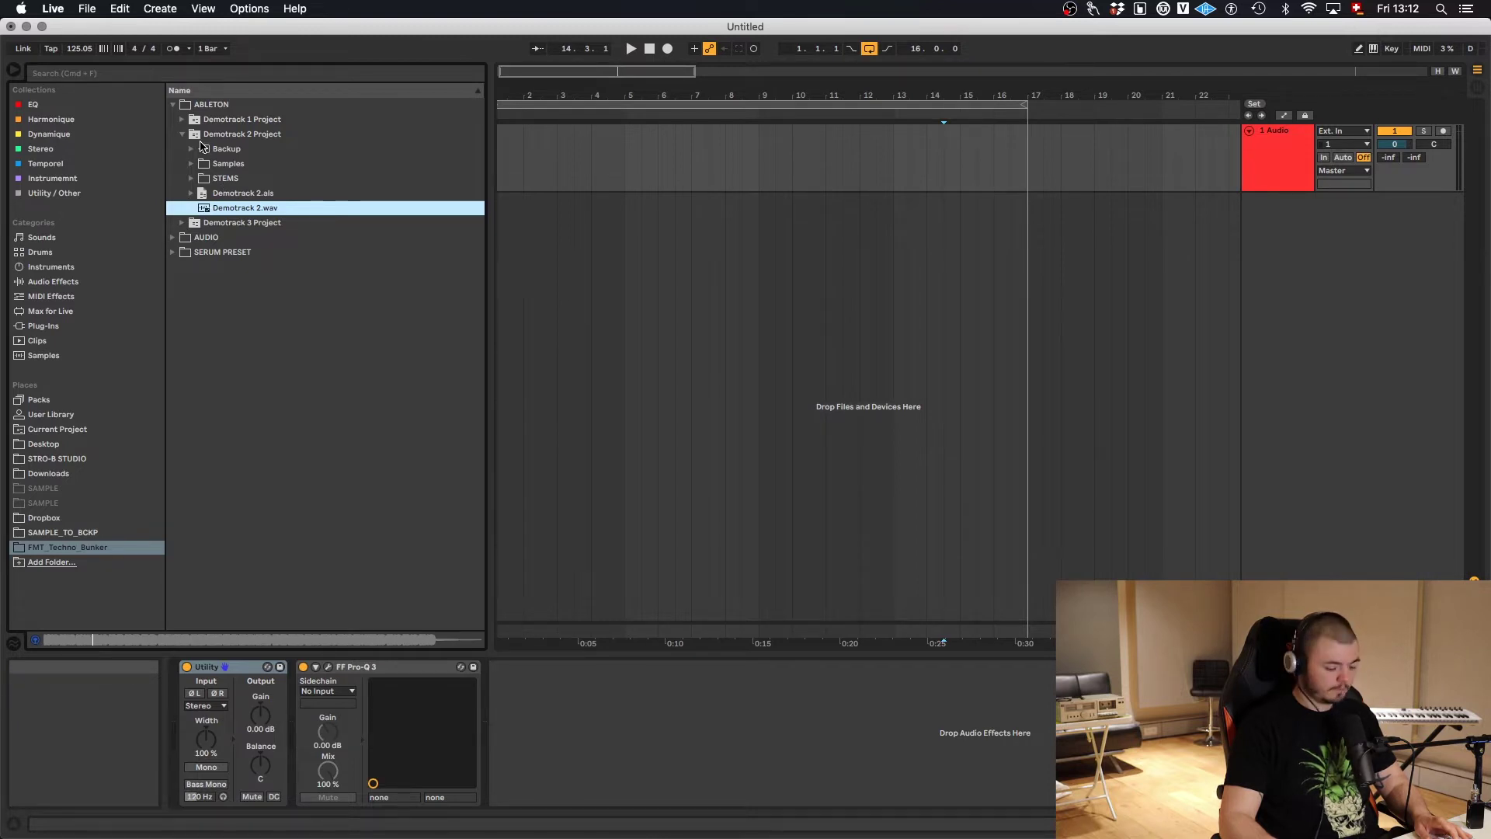
- Preview The Virus Remake.wav render from the Demotrack 3 Project folder
{"action": "left_click", "coordinate": [182, 133]}
{"action": "left_click", "coordinate": [182, 148]}
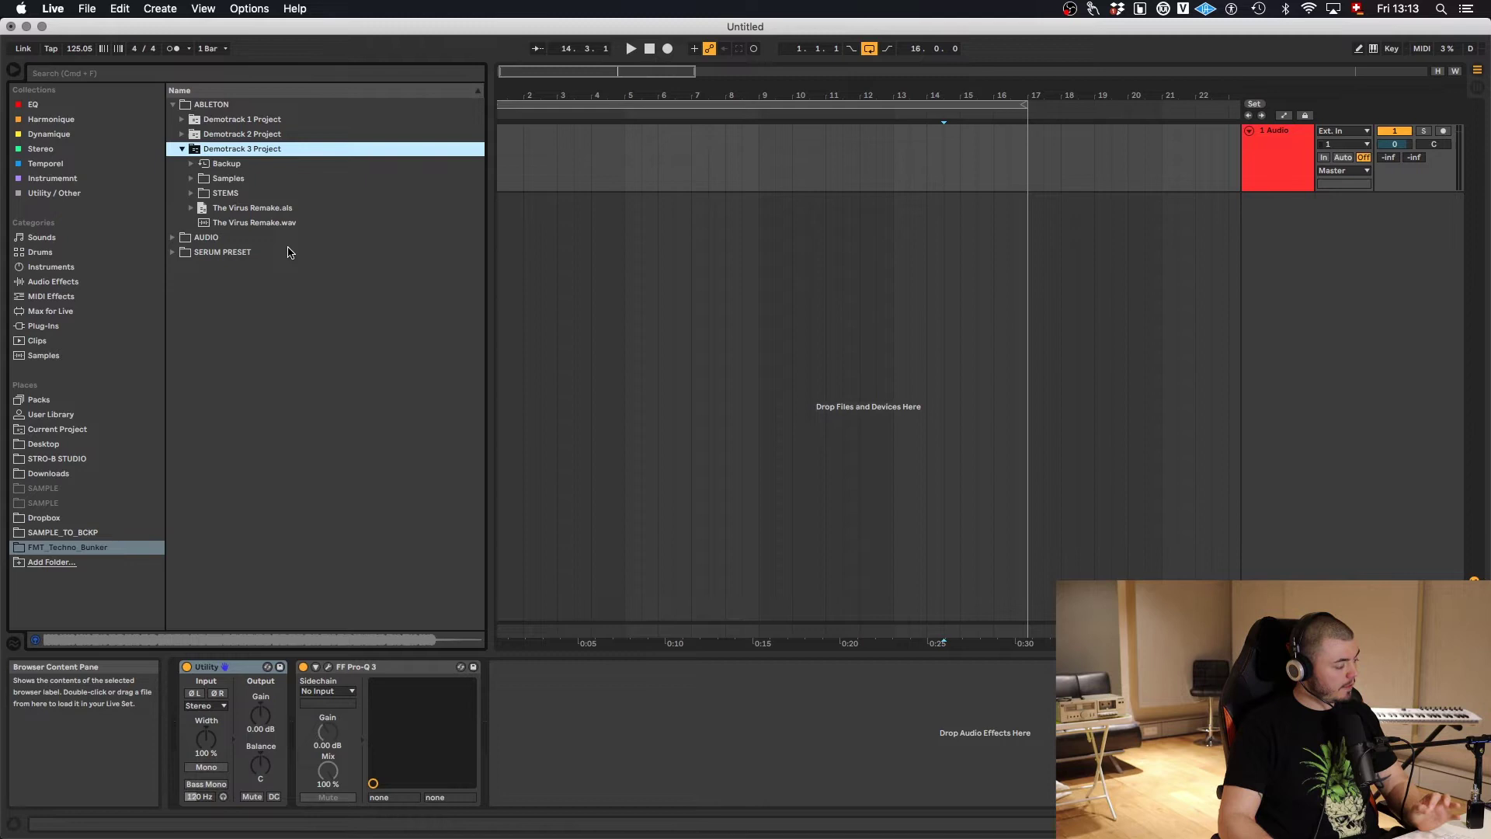
{"action": "left_click", "coordinate": [234, 223]}
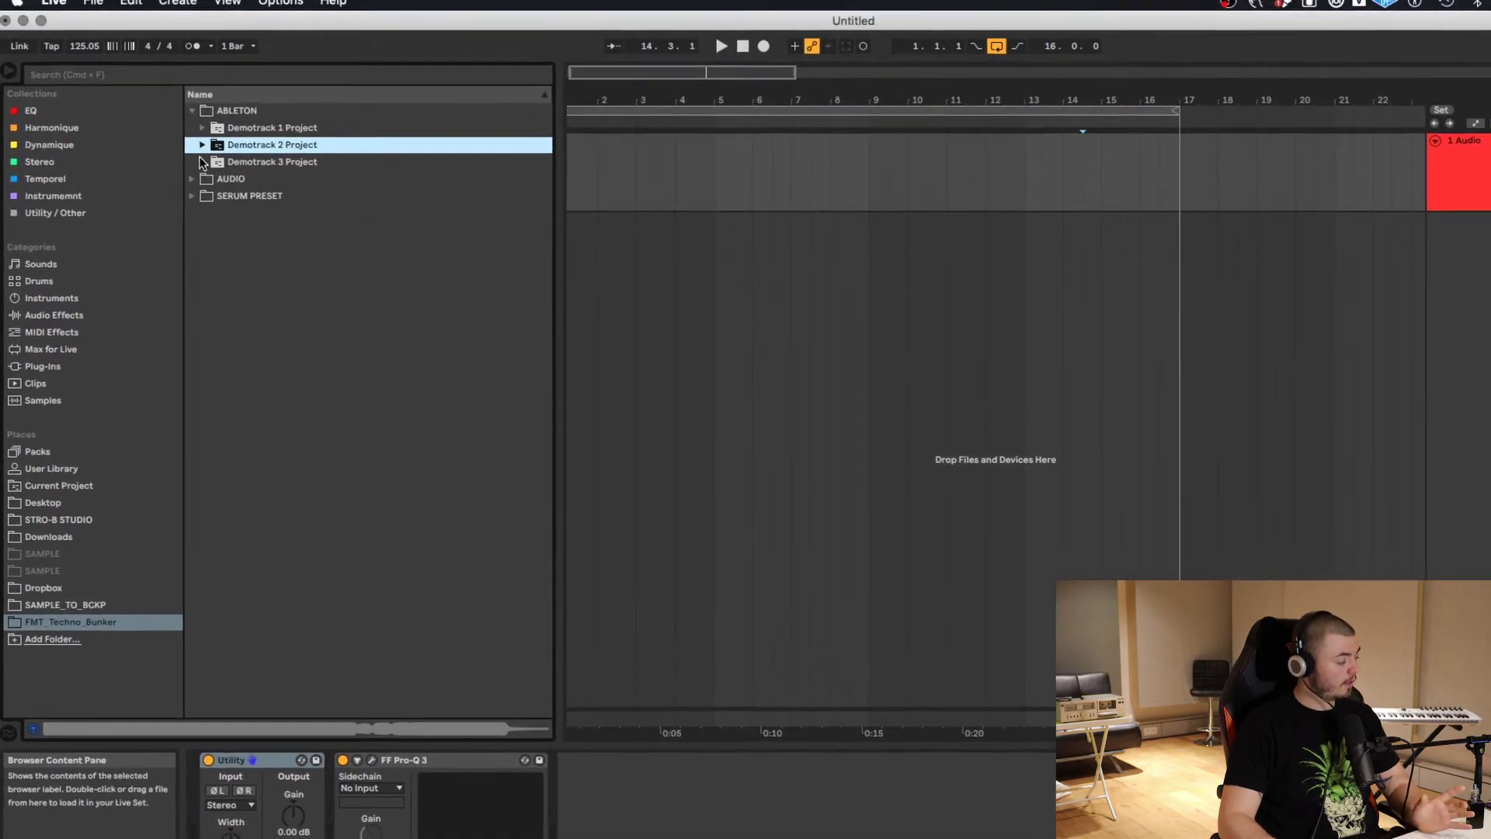
- Reopen the Demotrack 2 Project folder and briefly show, then hide, its STEMS list
{"action": "left_click", "coordinate": [202, 145]}
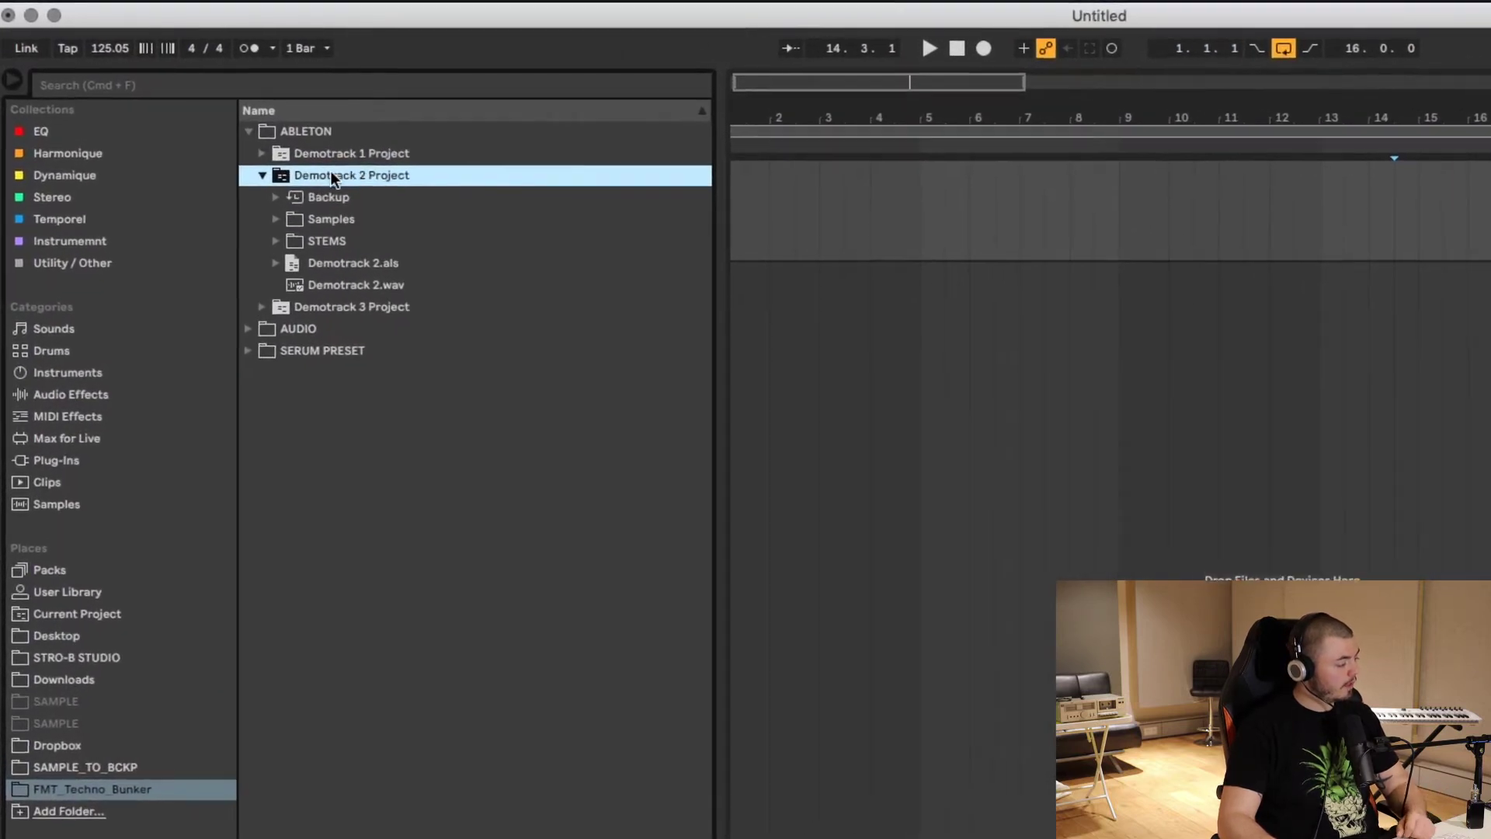
{"action": "left_click", "coordinate": [275, 240]}
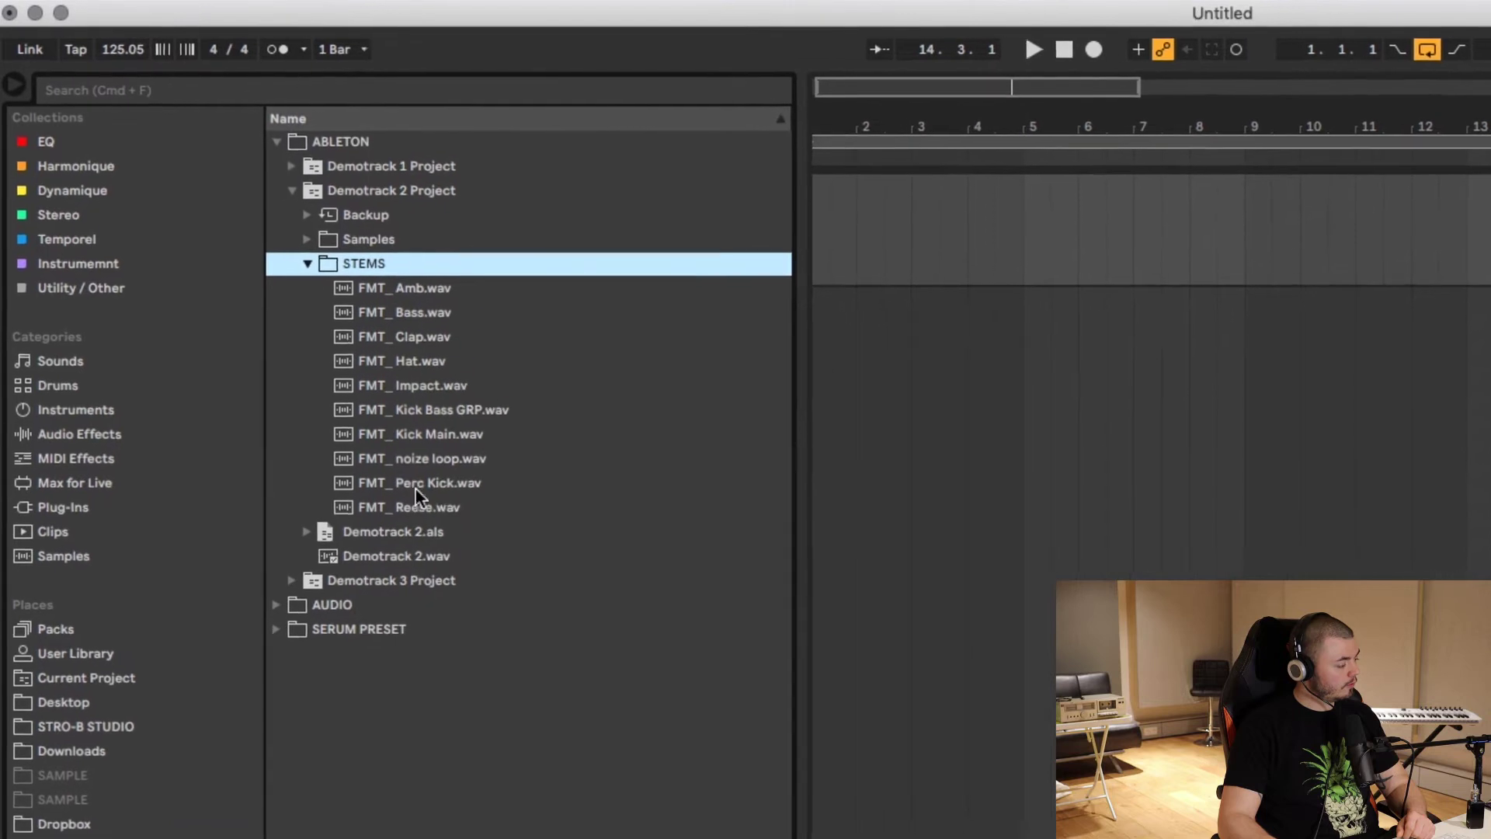
{"action": "left_click", "coordinate": [308, 263]}
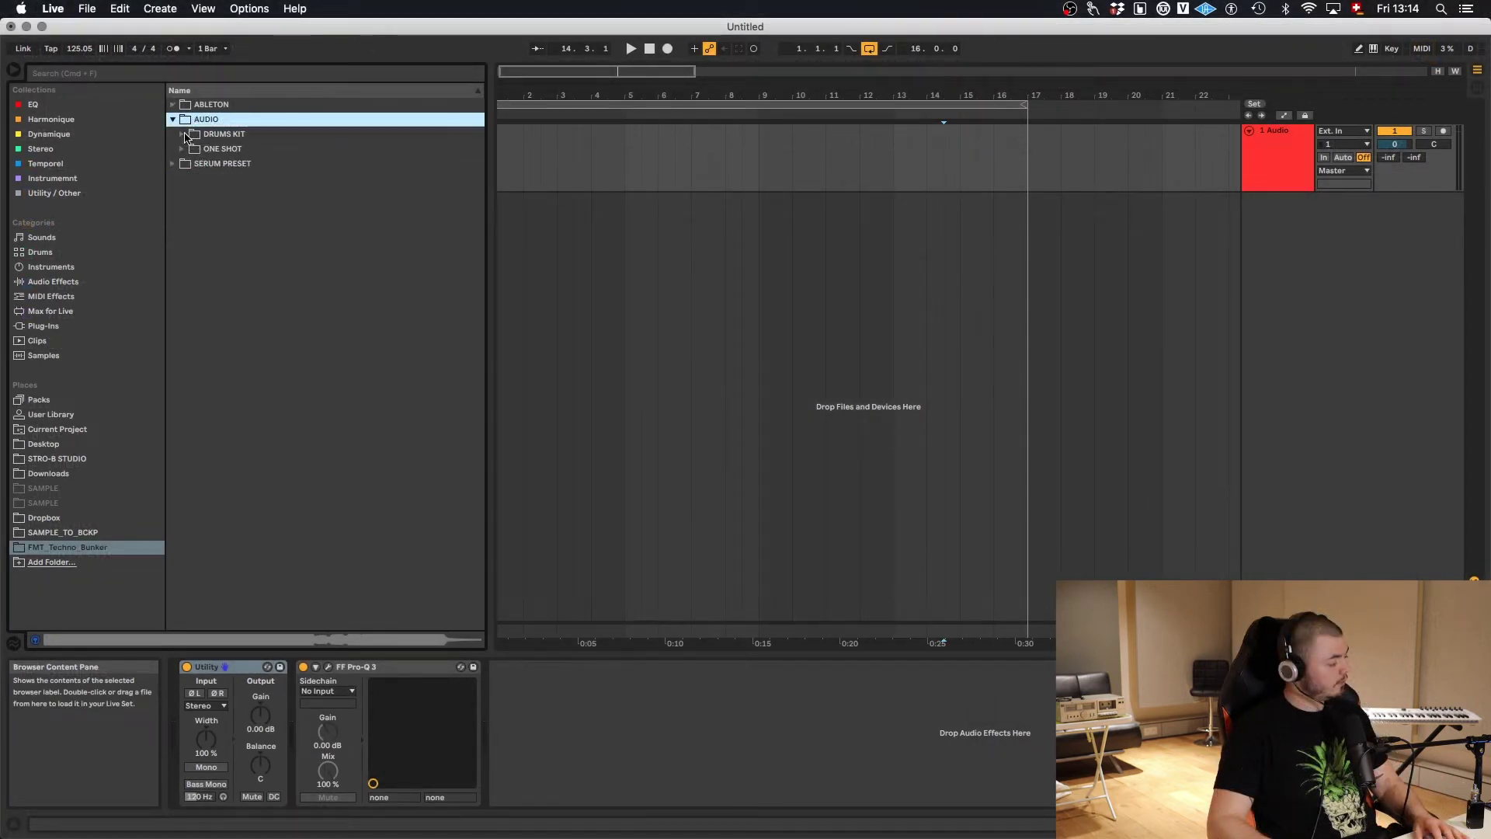
- Preview the full-kit loops of Kit 1 (FMT_FullKit_125) and Kit 2 (FMT_FullKit_135)
{"action": "left_click", "coordinate": [183, 135]}
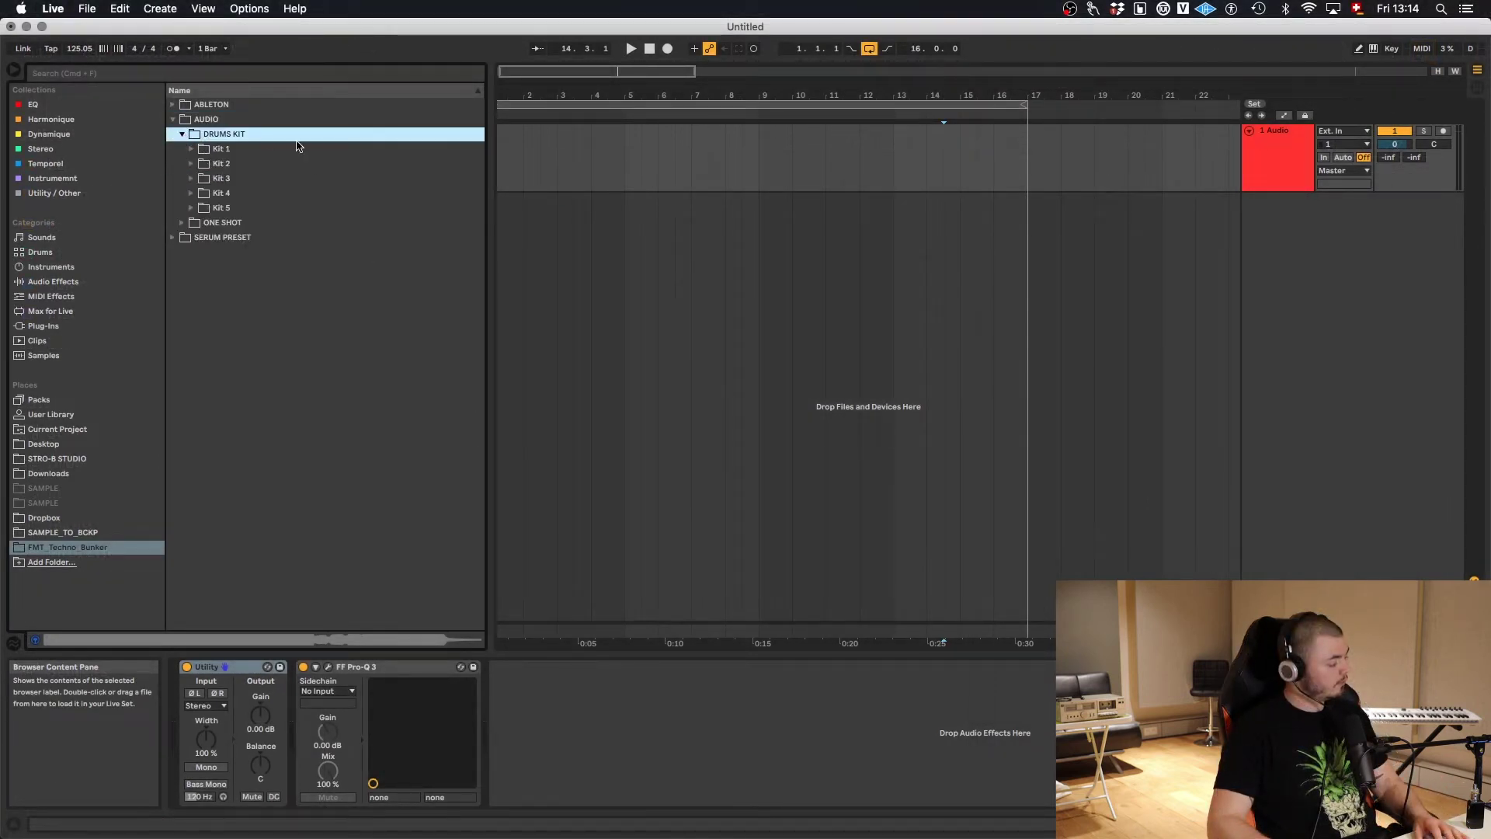
{"action": "left_click", "coordinate": [190, 149]}
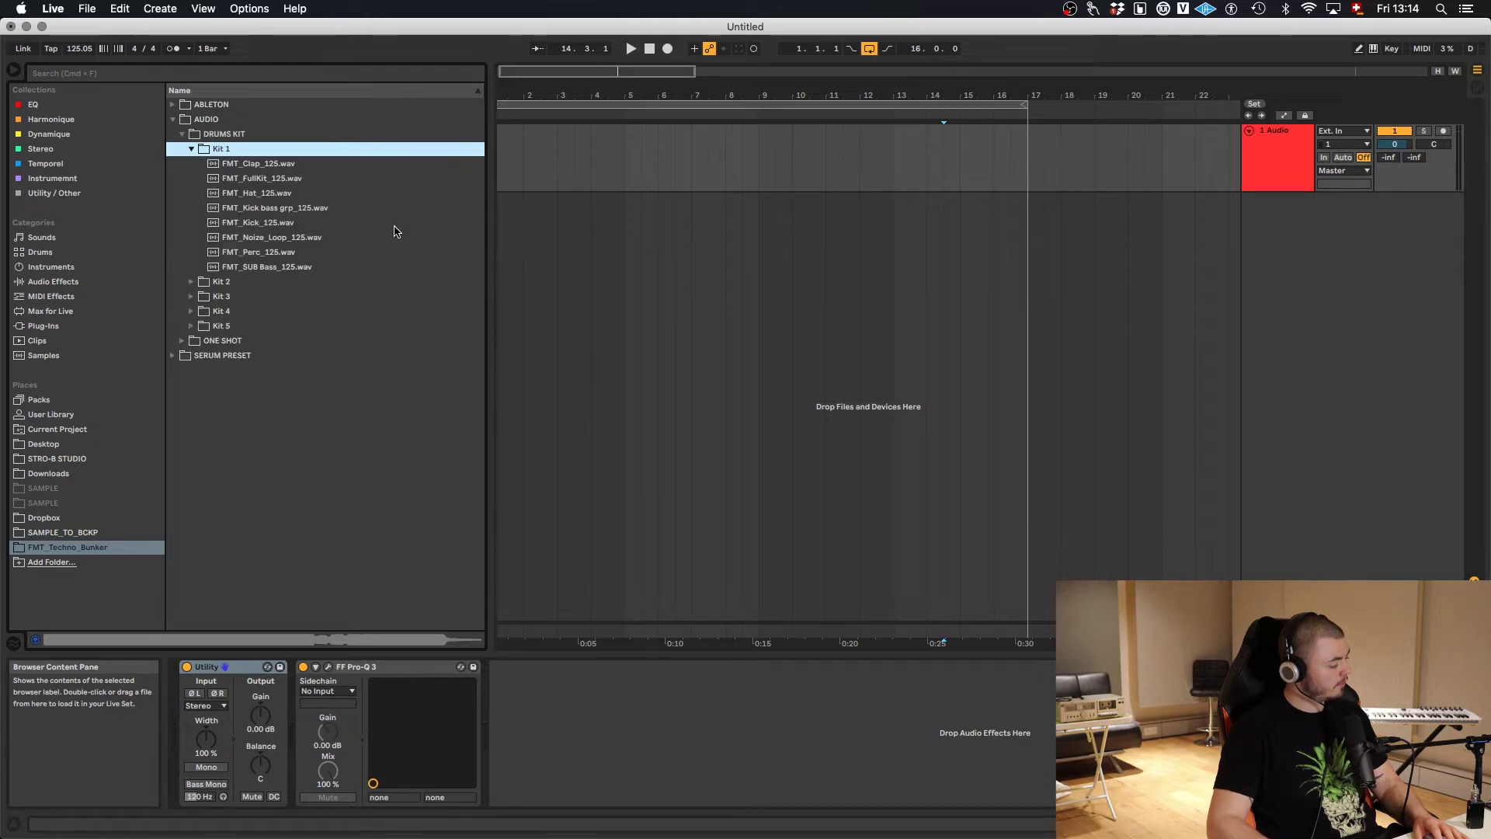
{"action": "left_click", "coordinate": [281, 184]}
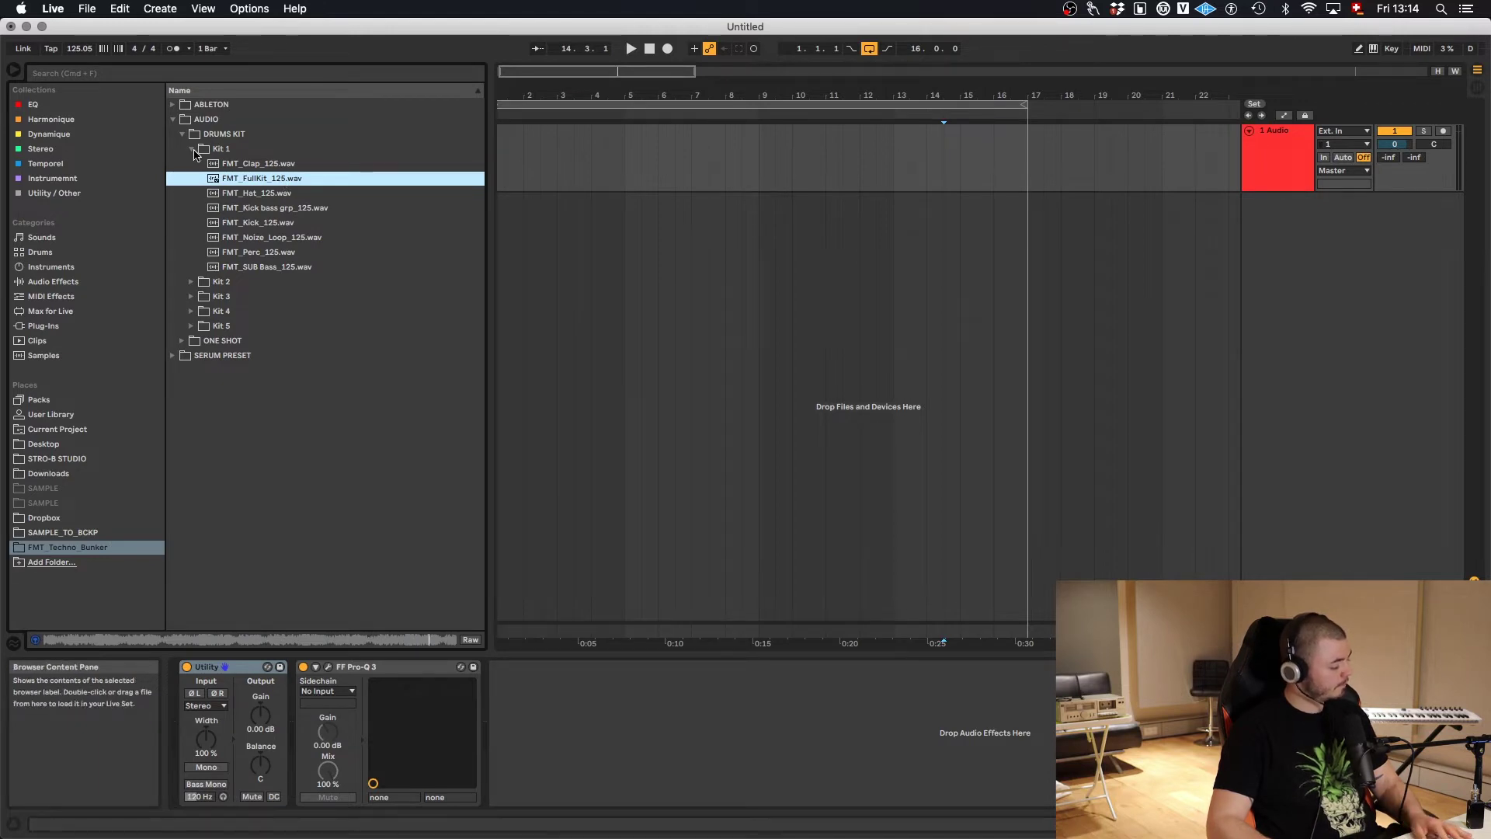
{"action": "left_click", "coordinate": [192, 150]}
{"action": "left_click", "coordinate": [192, 163]}
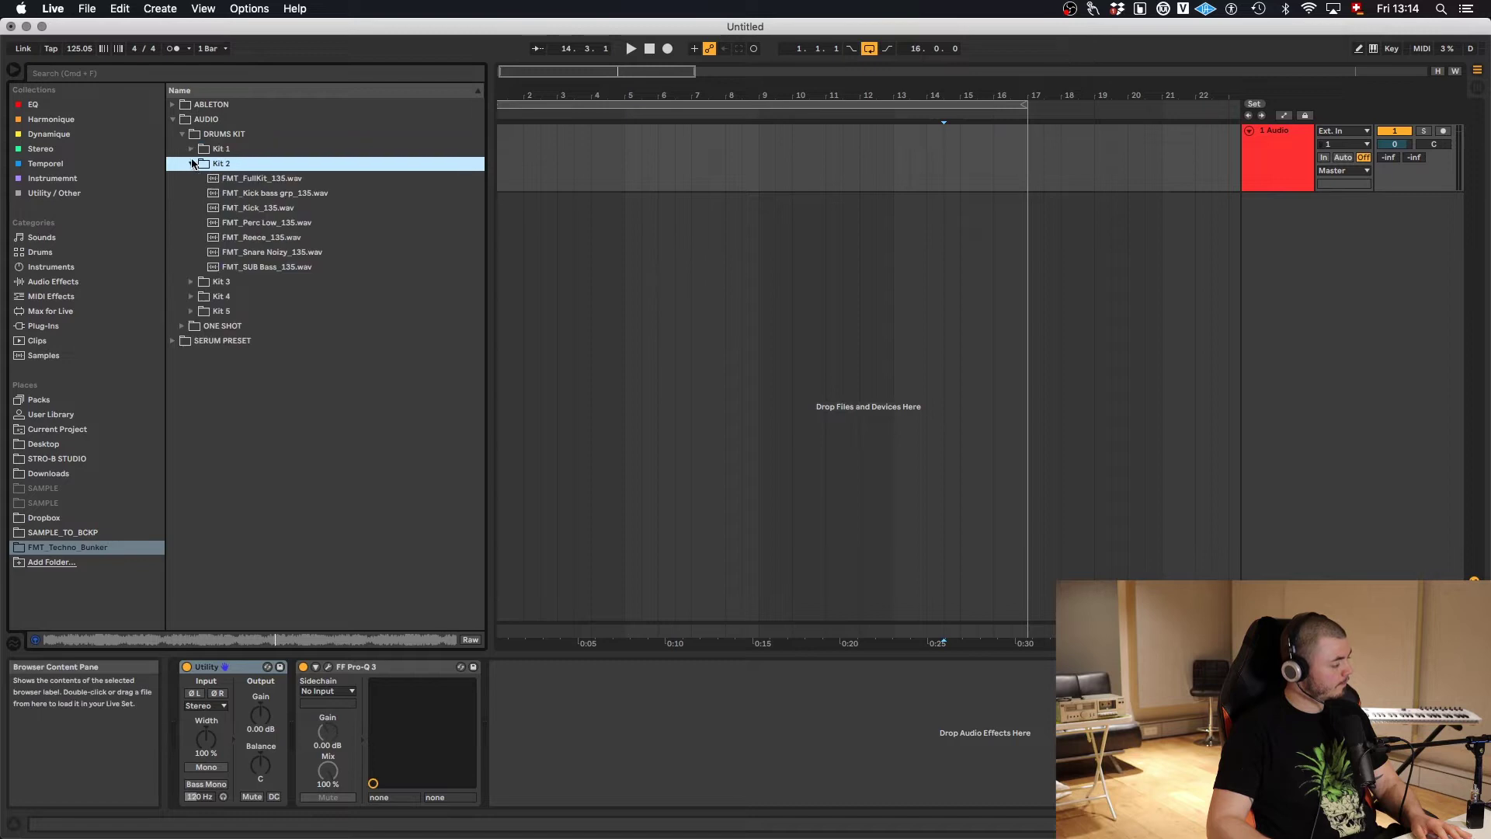
{"action": "left_click", "coordinate": [268, 180]}
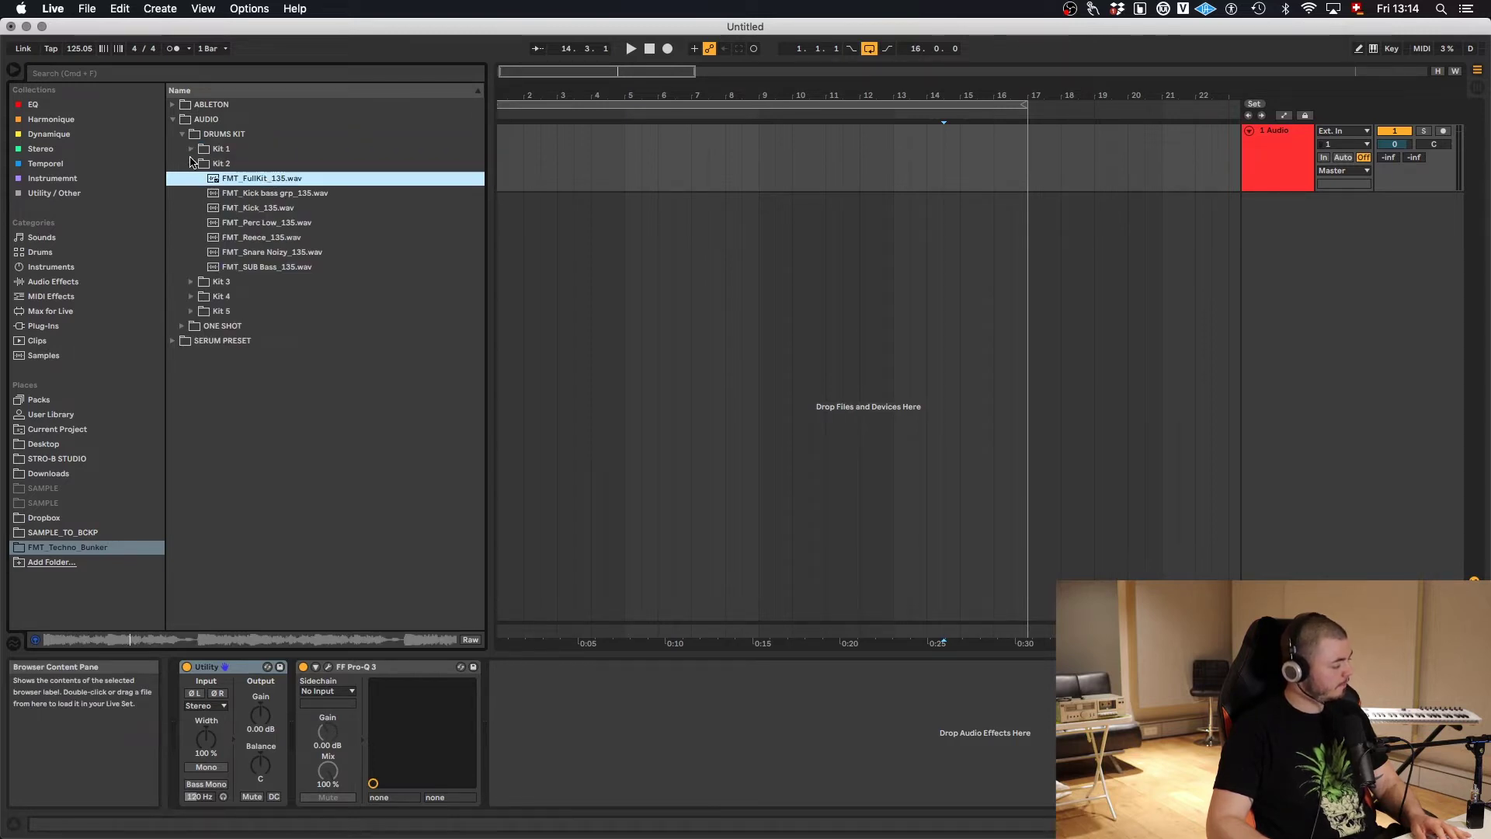
{"action": "left_click", "coordinate": [193, 163]}
- Preview the Kit 3 (FMT_FullKit_130) and Kit 4 (FMT_FullKit_135) full-kit loops
{"action": "left_click", "coordinate": [192, 178]}
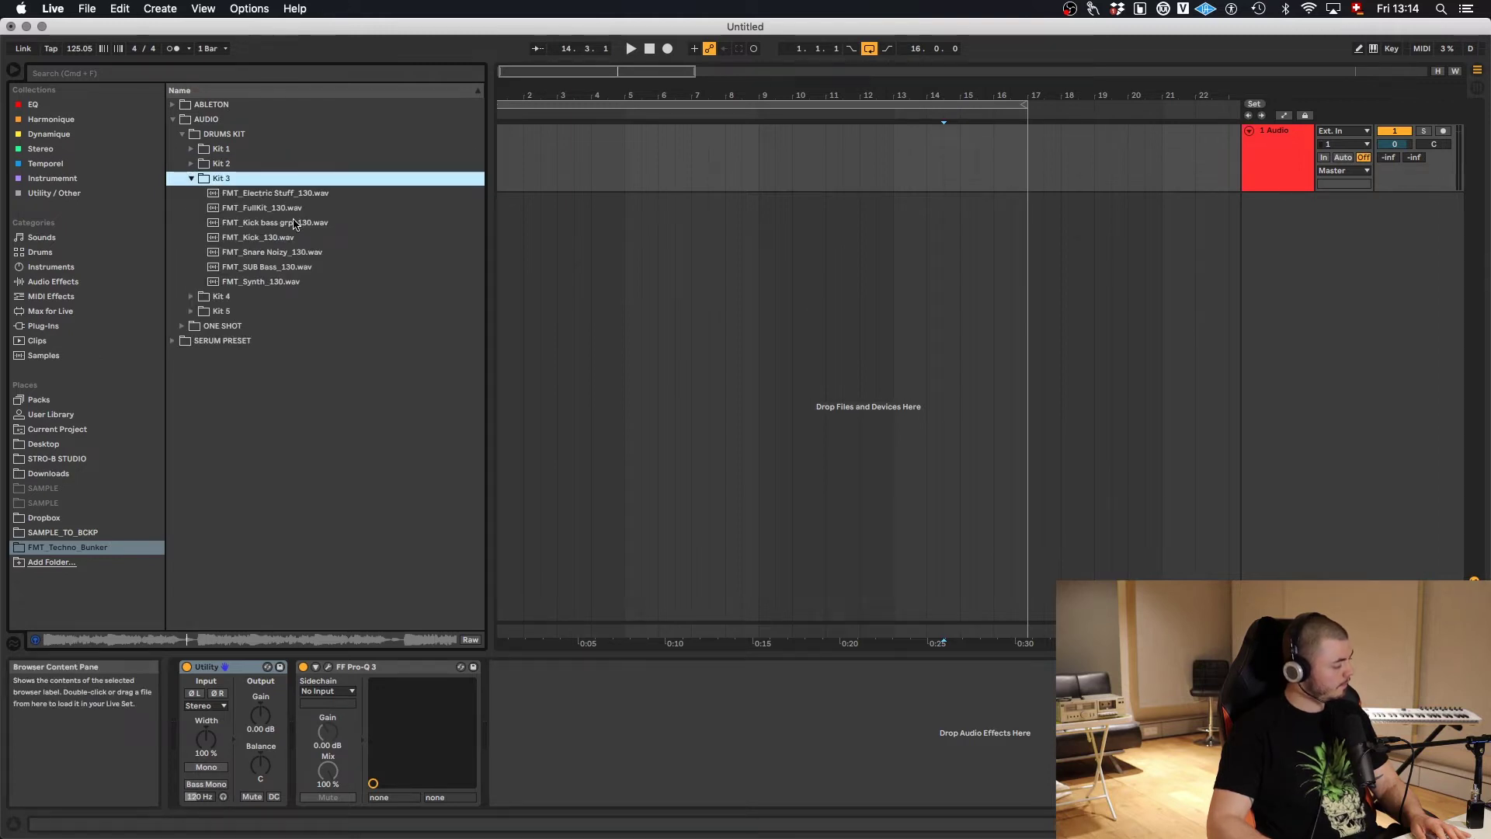
{"action": "left_click", "coordinate": [263, 208]}
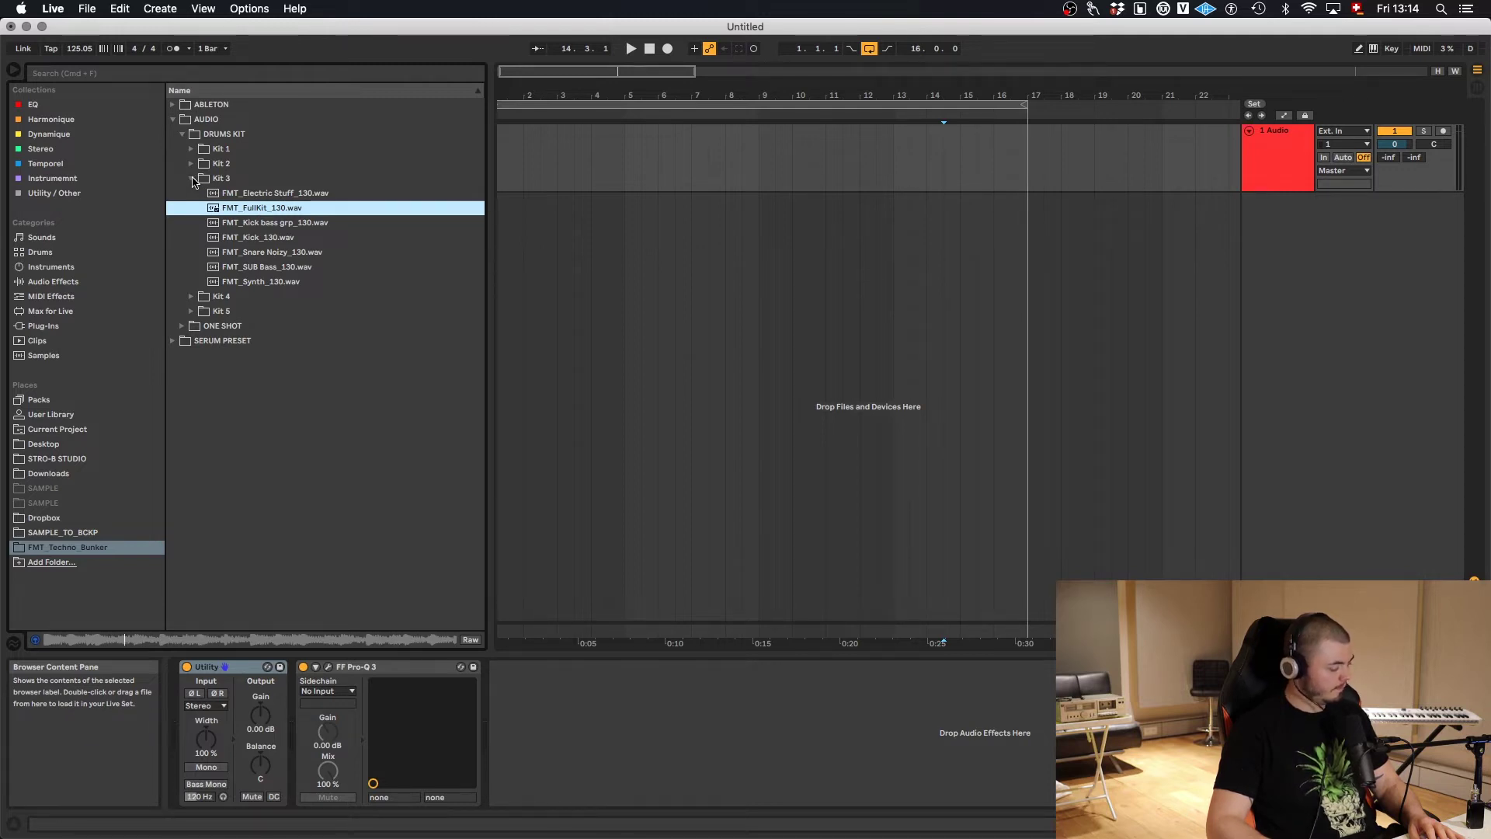
{"action": "left_click", "coordinate": [194, 179]}
{"action": "left_click", "coordinate": [191, 192]}
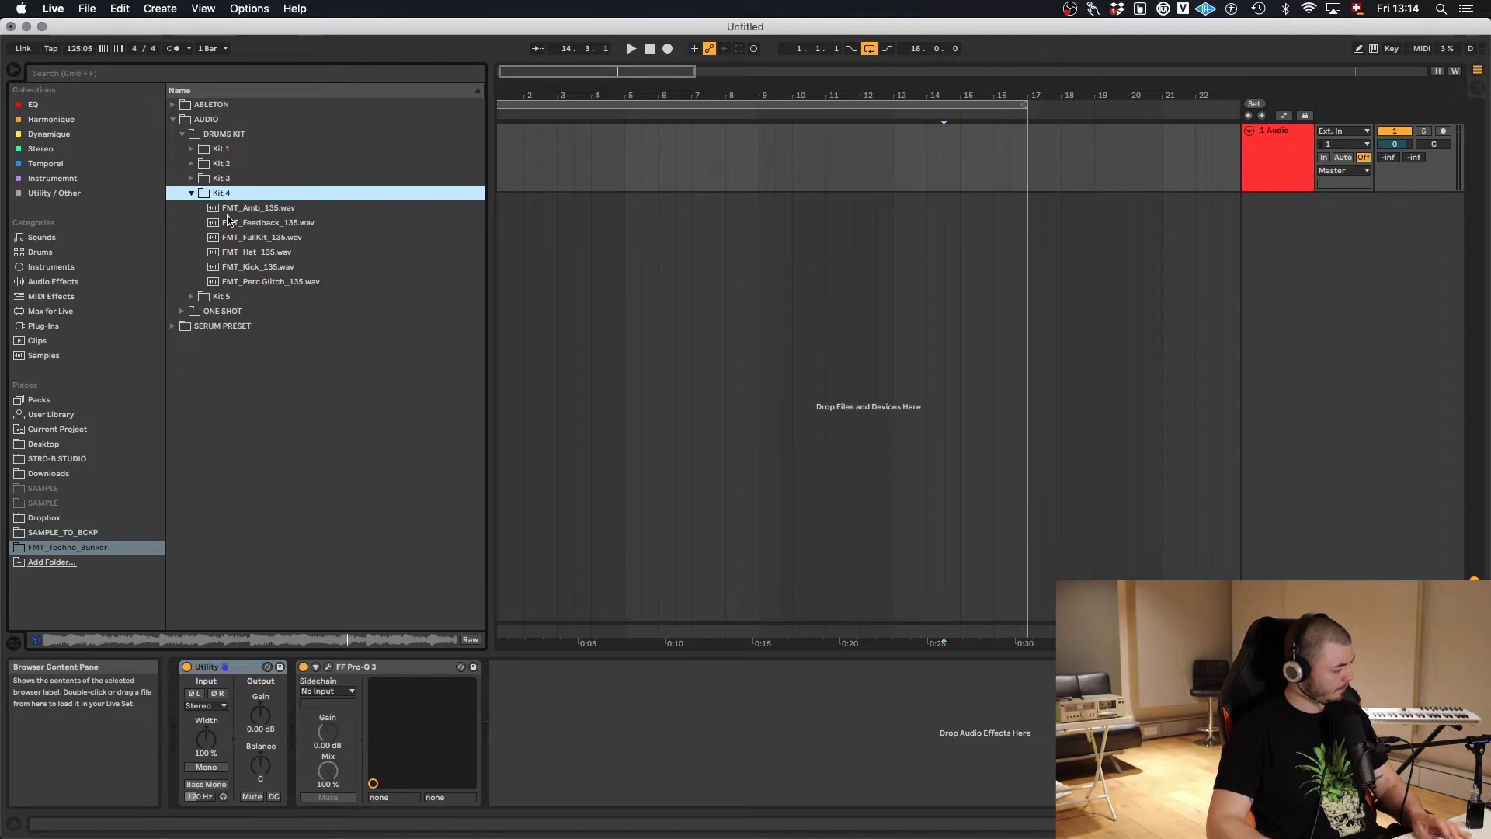
{"action": "left_click", "coordinate": [263, 238]}
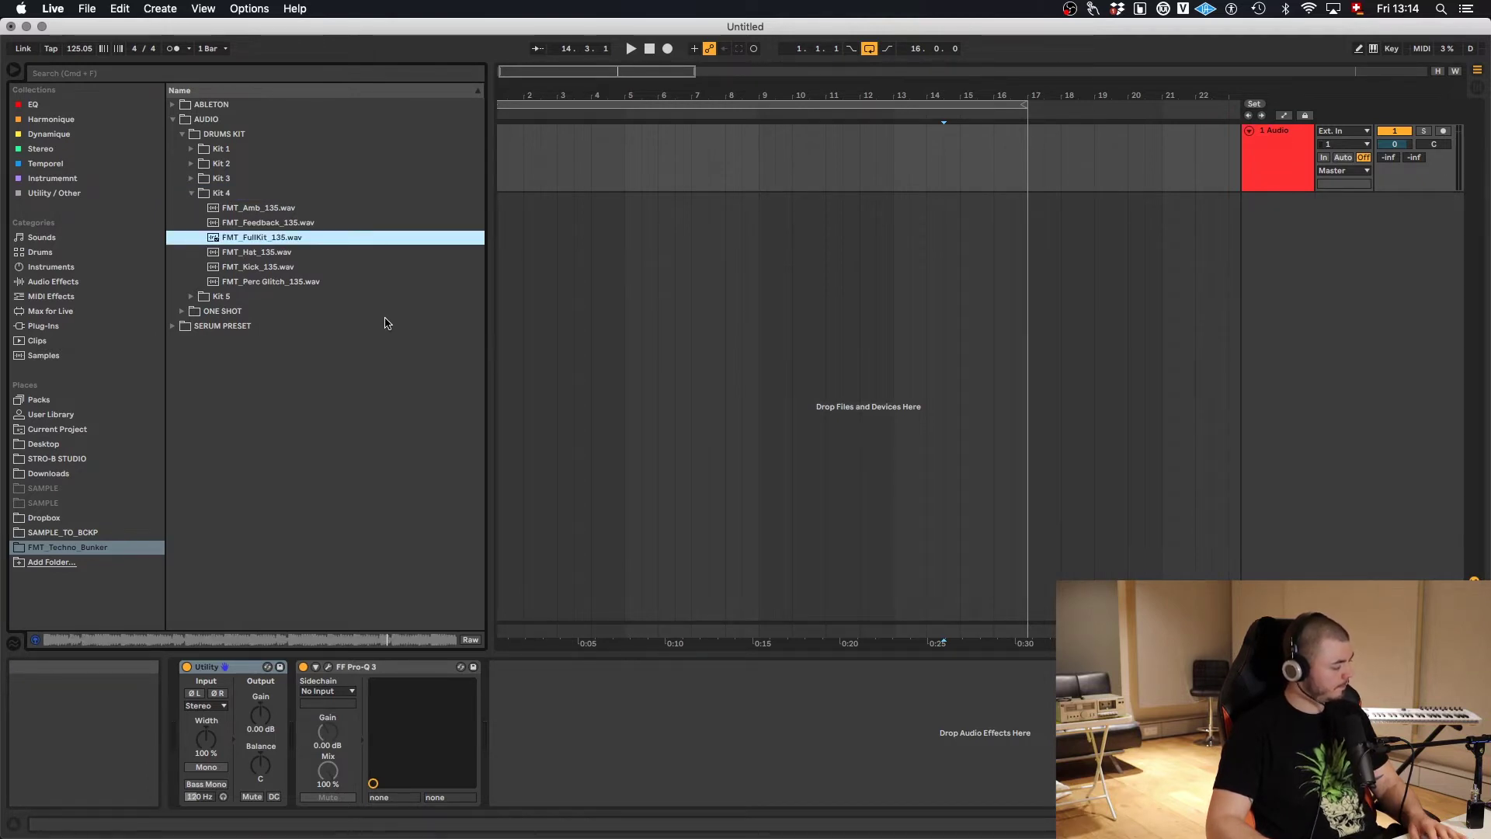
{"action": "left_click", "coordinate": [247, 194]}
{"action": "key", "text": "Left"}
- Preview Kit 5's FMT_FullKit_135 loop, then collapse Kit 5 and DRUMS KIT
{"action": "key", "text": "Down"}
{"action": "key", "text": "Right"}
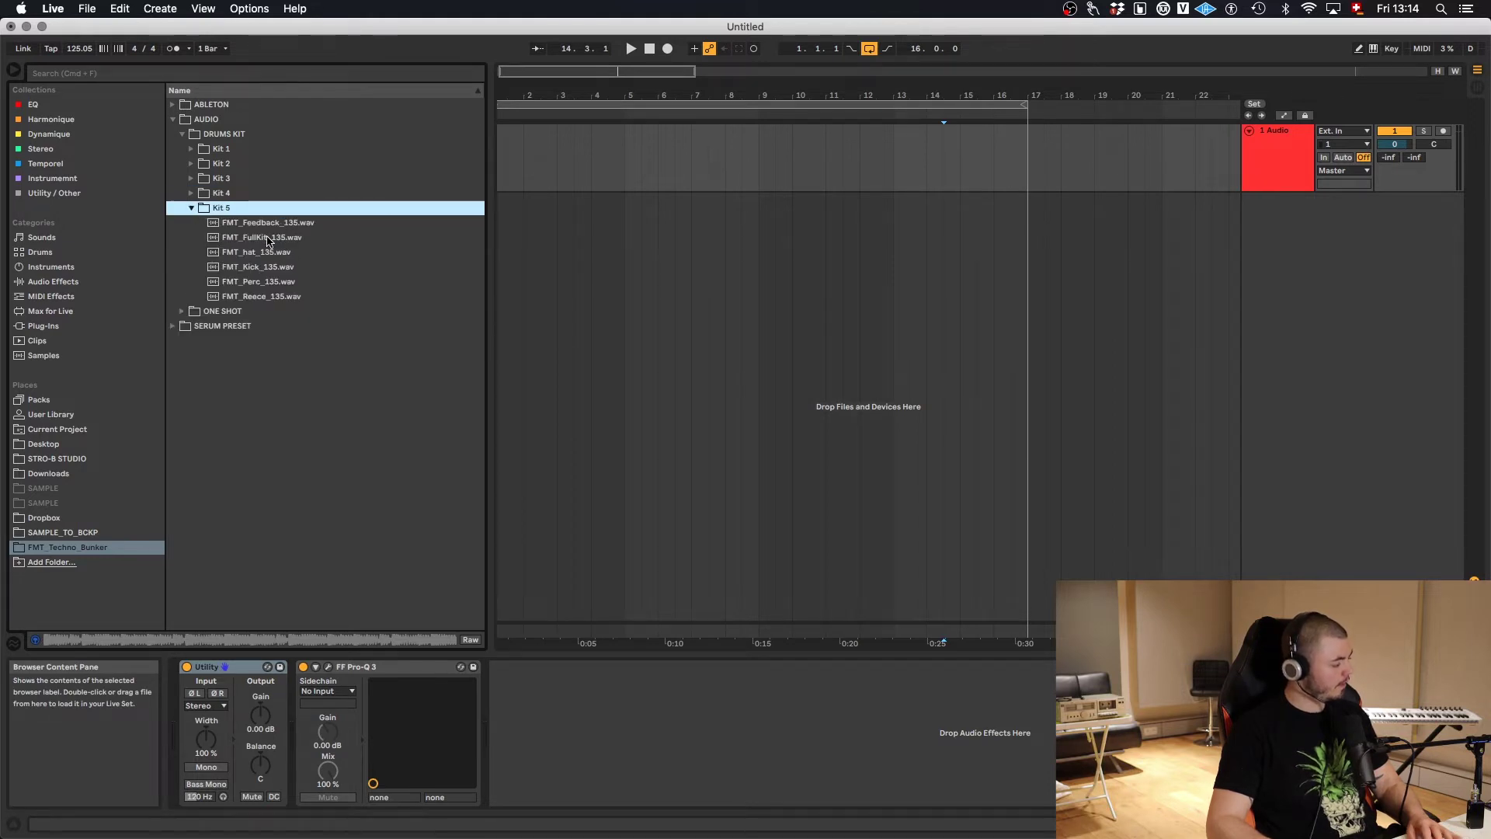
{"action": "left_click", "coordinate": [267, 237]}
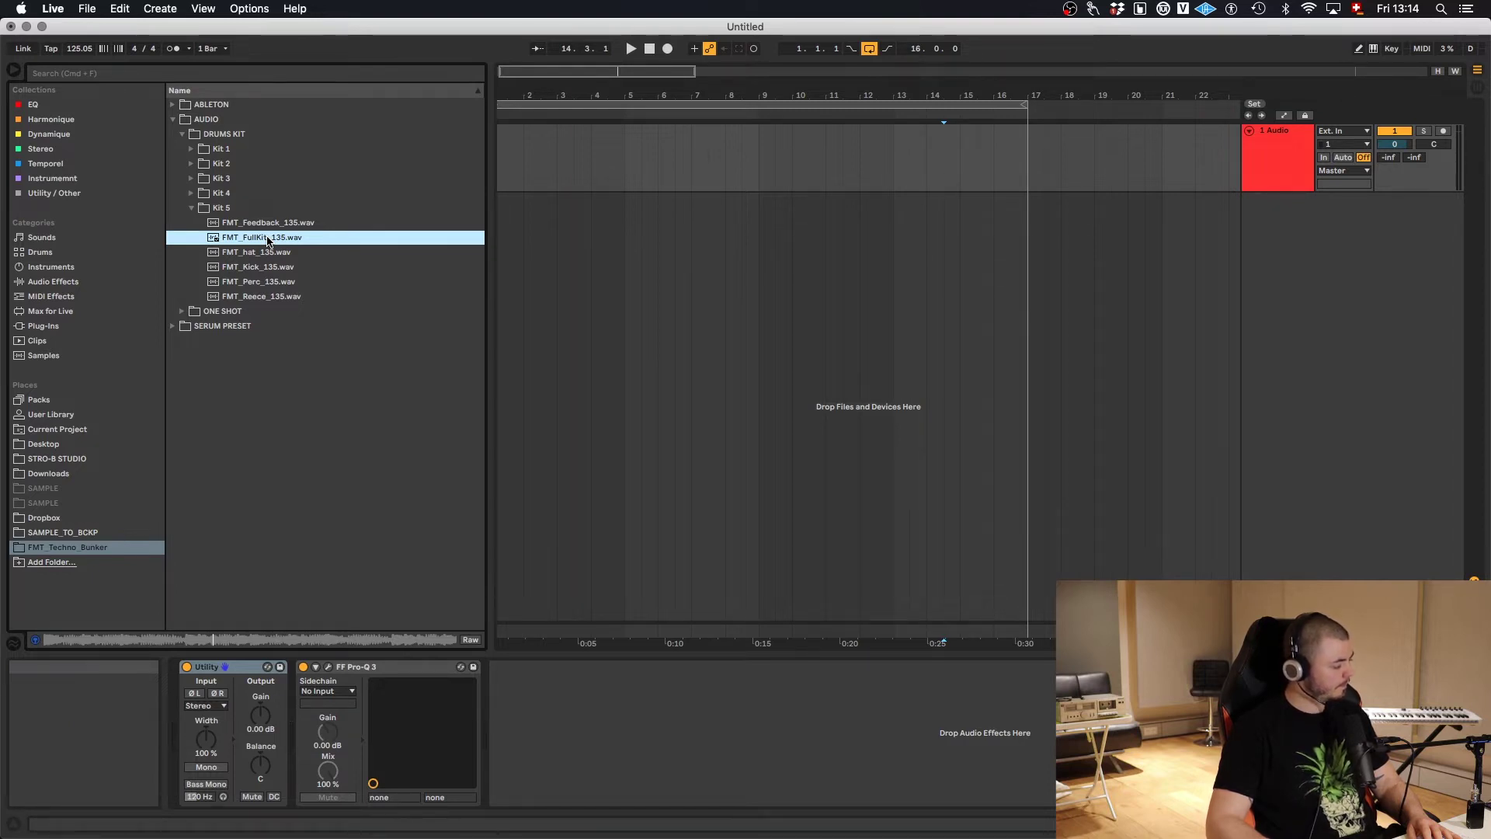
{"action": "left_click", "coordinate": [196, 211]}
{"action": "left_click", "coordinate": [192, 208]}
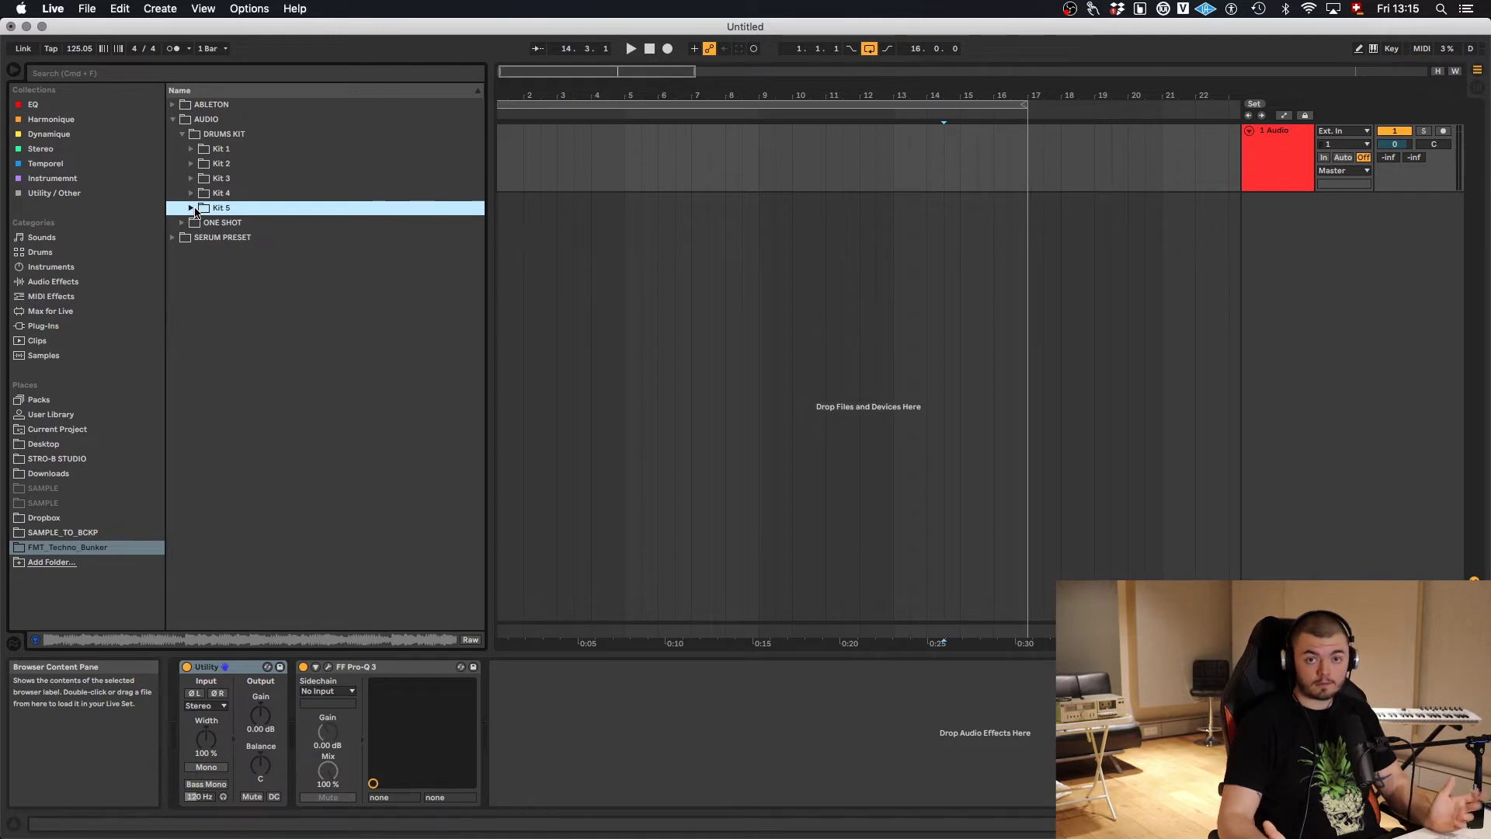
{"action": "left_click", "coordinate": [182, 134]}
- Audition the bass one-shots FMT_Bass_F_03, 07, 08, 09, 10 and 13
{"action": "left_click", "coordinate": [181, 148]}
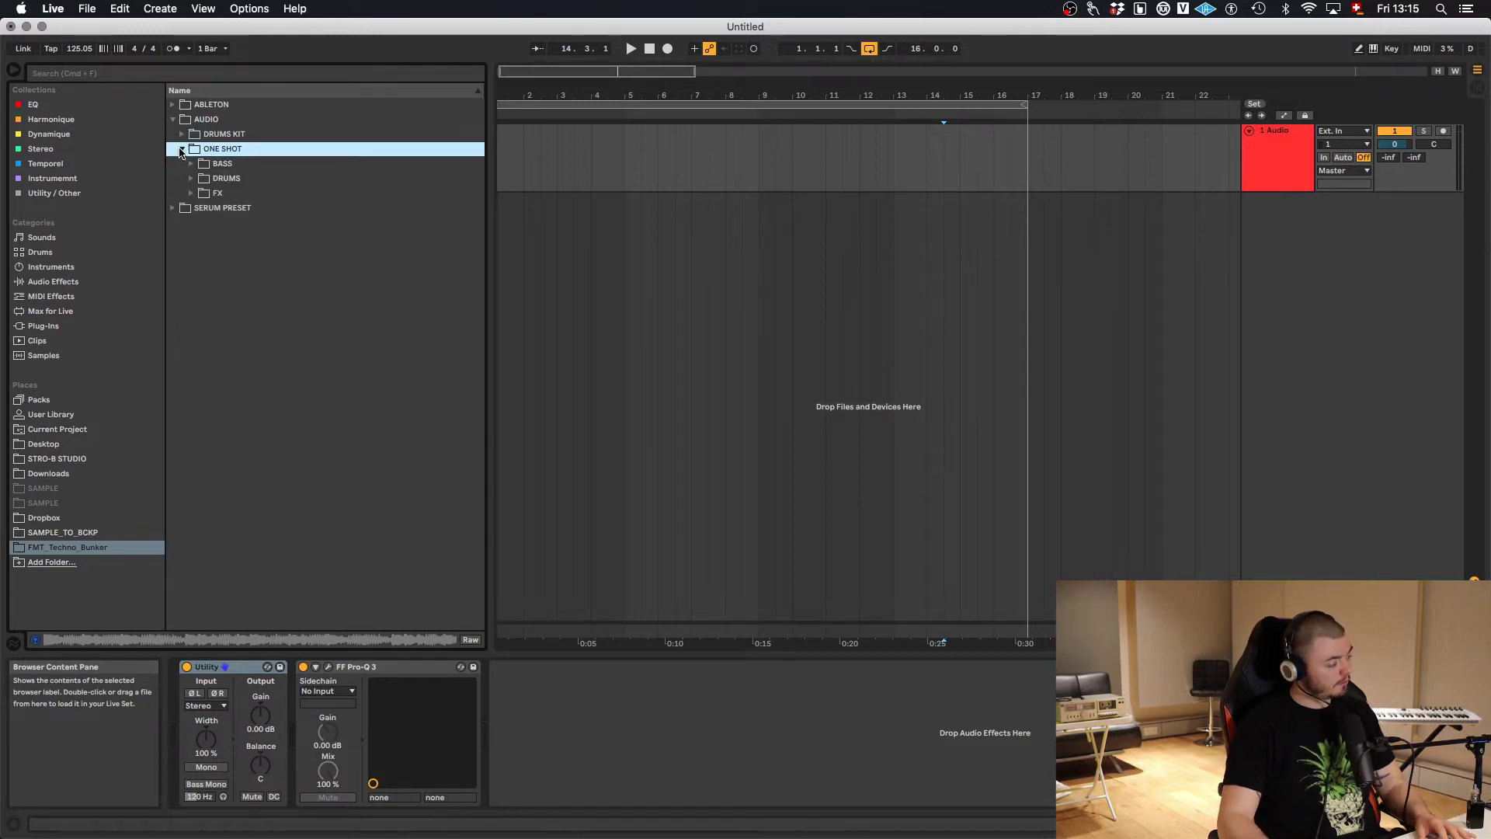
{"action": "left_click", "coordinate": [191, 163]}
{"action": "key", "text": "Down"}
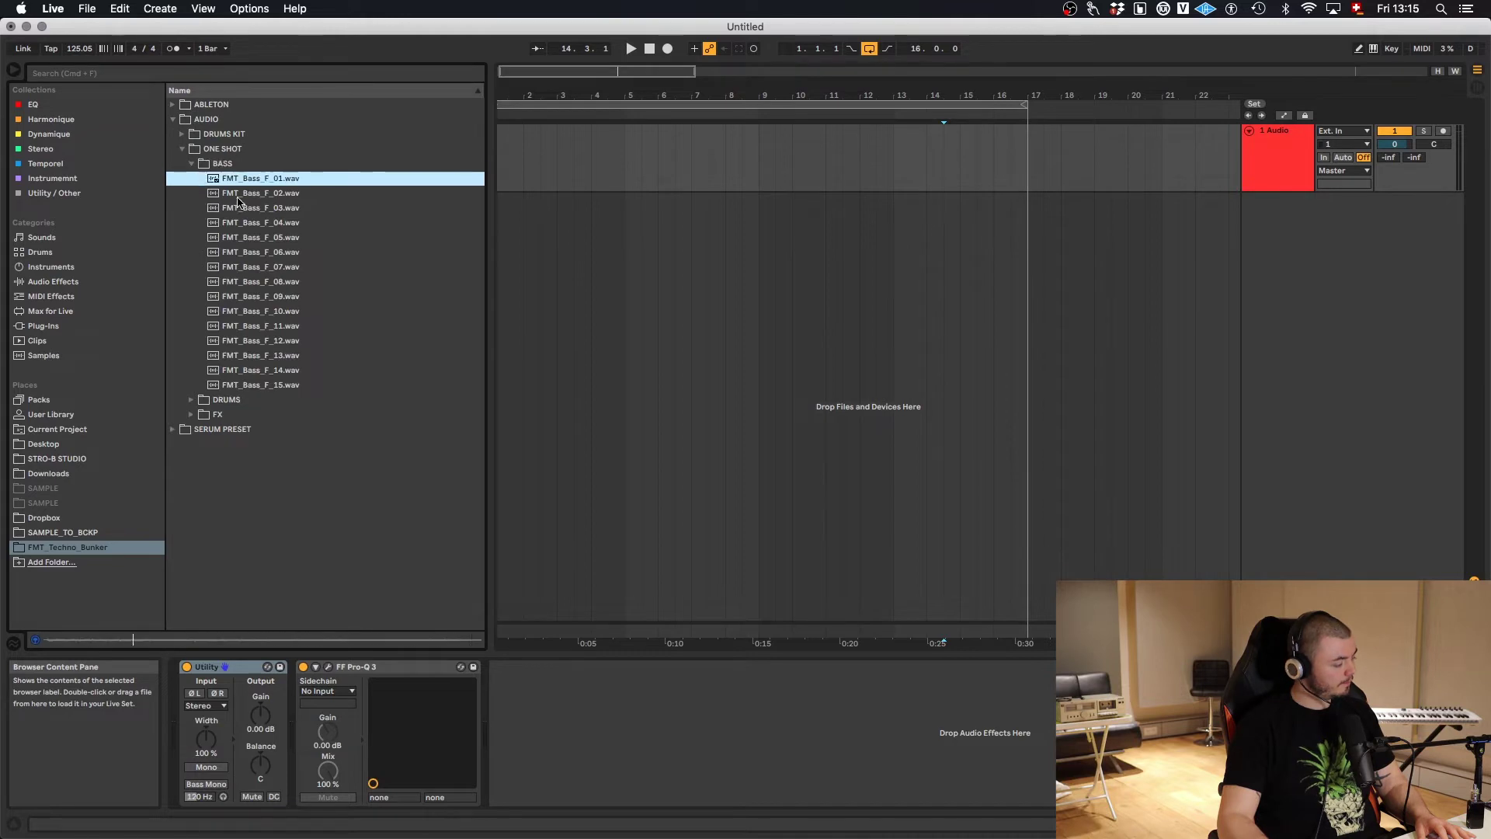
{"action": "left_click", "coordinate": [242, 208]}
{"action": "left_click", "coordinate": [250, 268]}
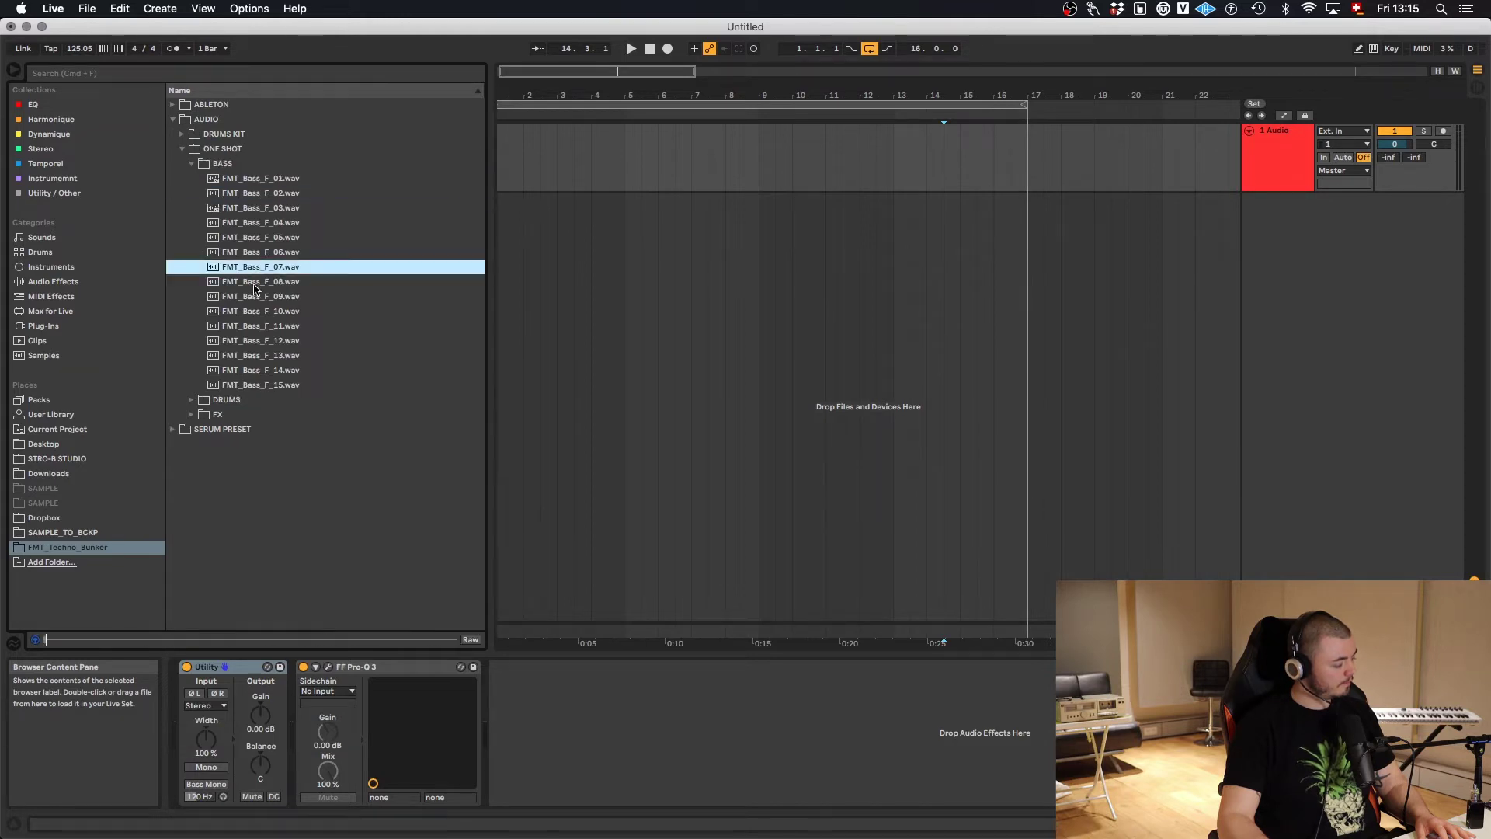
{"action": "left_click", "coordinate": [259, 282]}
{"action": "left_click", "coordinate": [263, 296]}
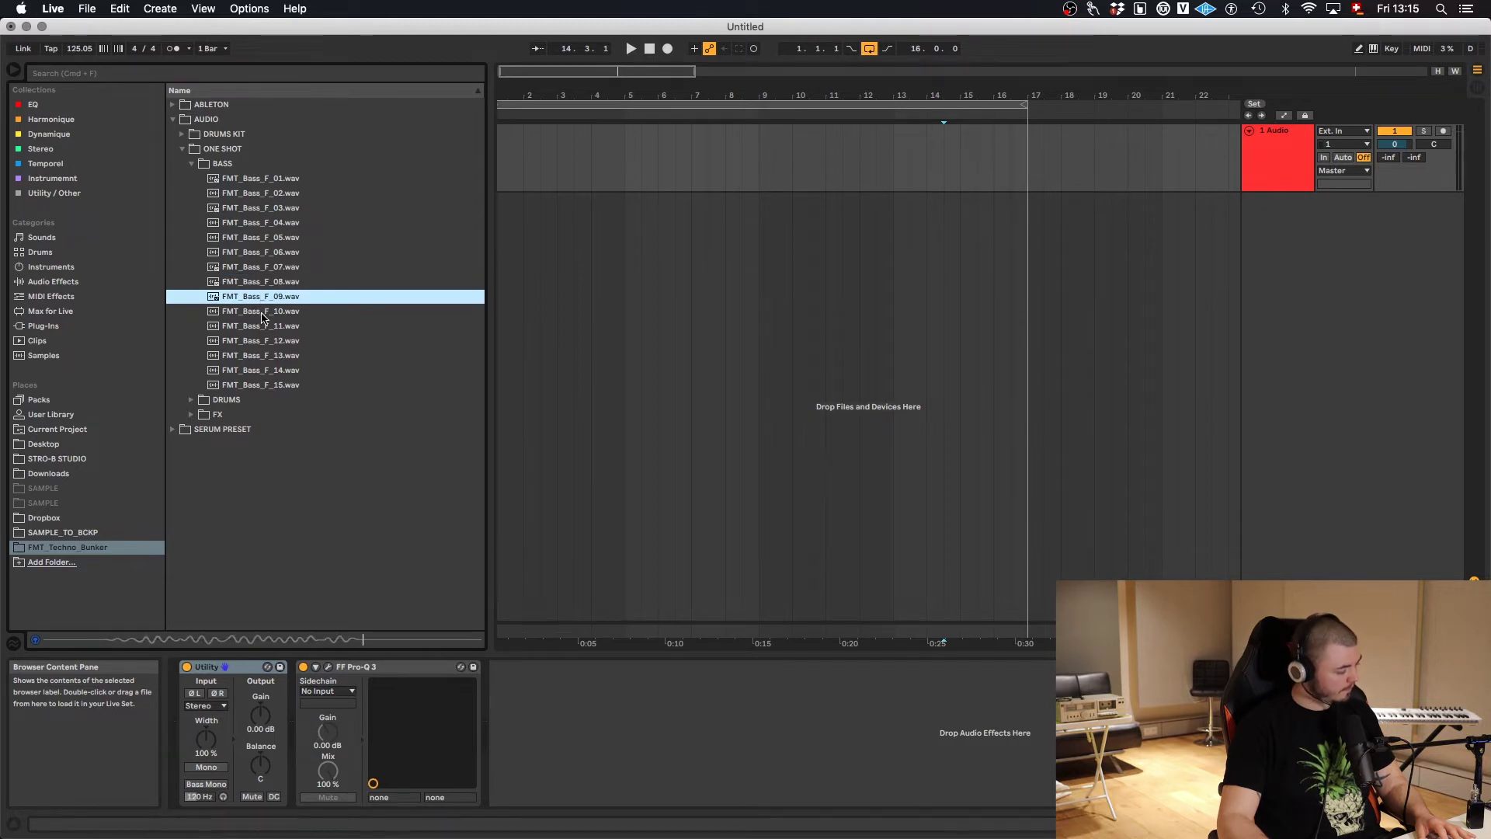
{"action": "left_click", "coordinate": [265, 312]}
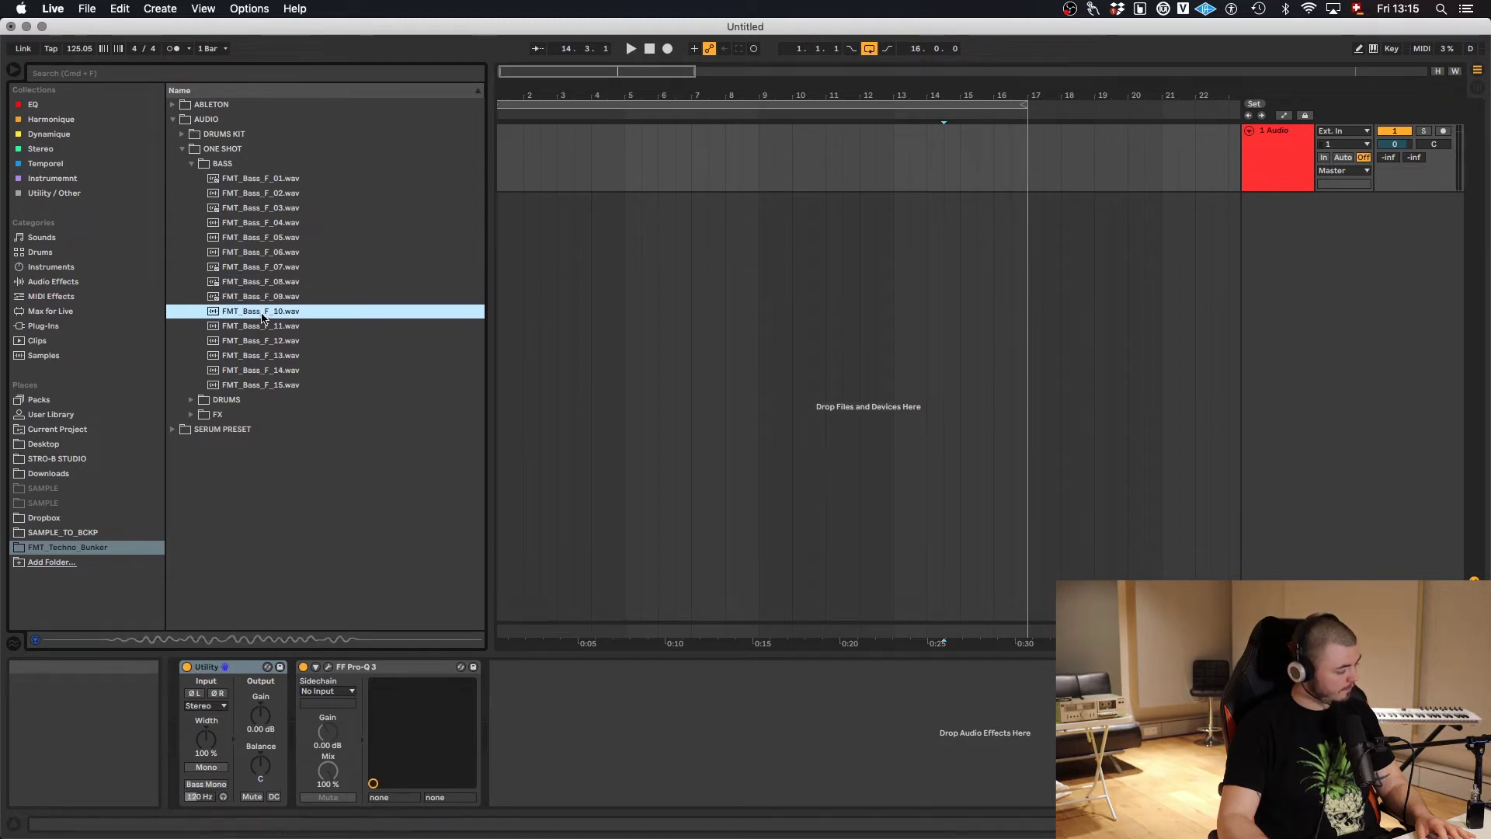
{"action": "left_click", "coordinate": [260, 354]}
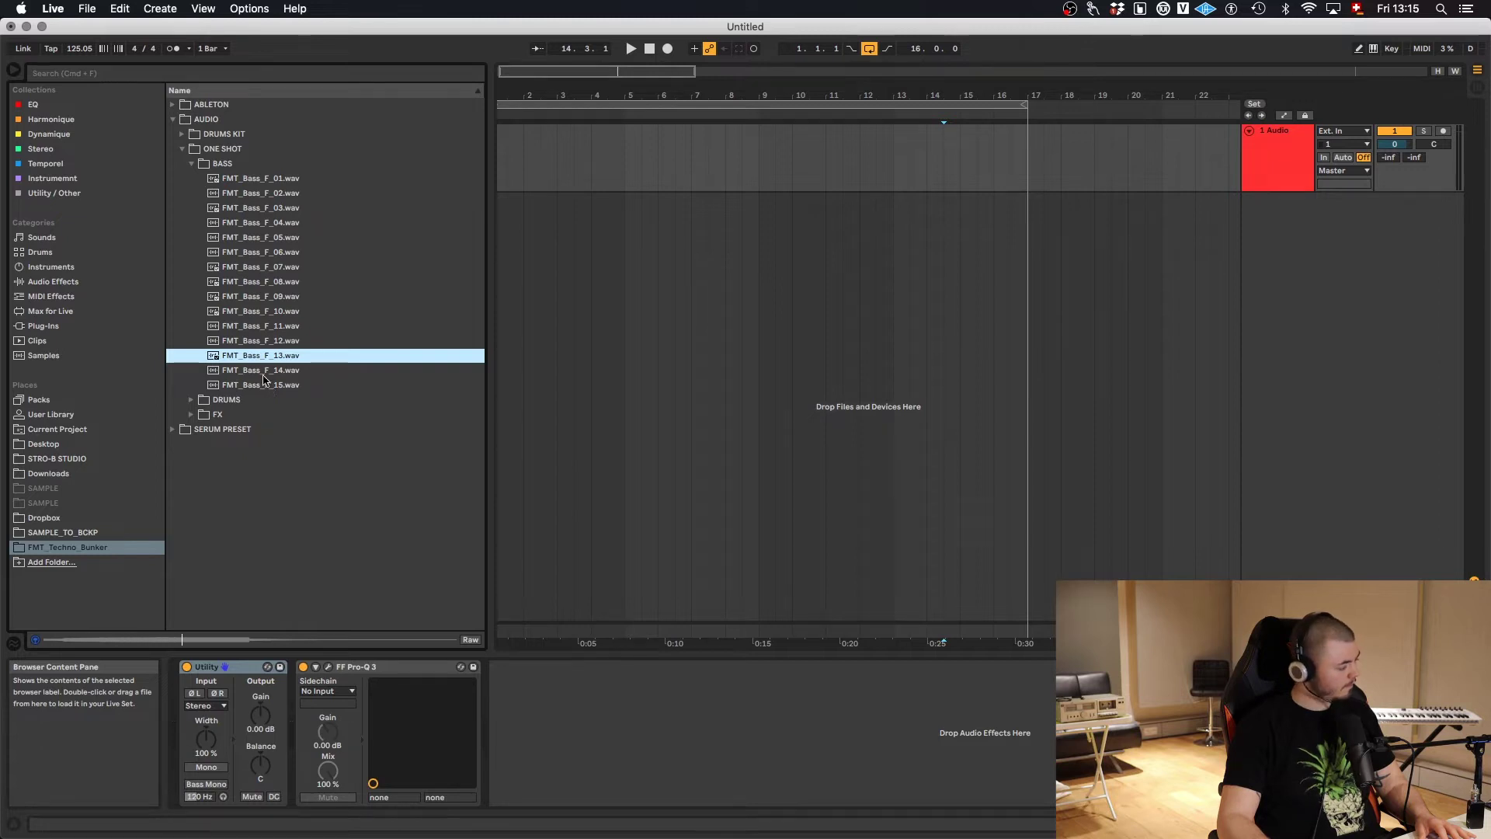
{"action": "left_click", "coordinate": [191, 163]}
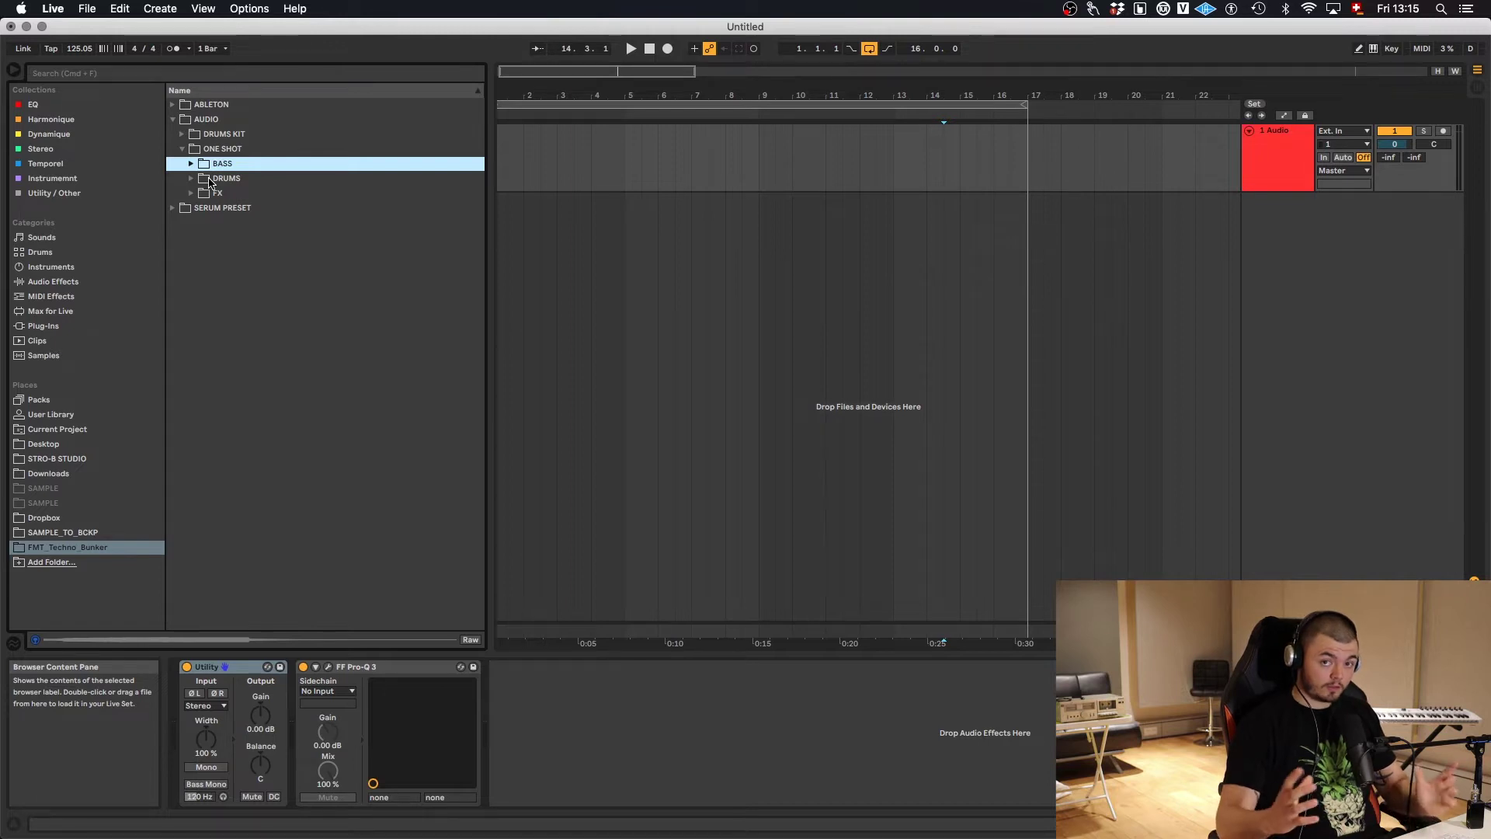
- Audition kick one-shots FMT_Kick_F_01 through FMT_Kick_F_20 in the DRUMS folder
{"action": "left_click", "coordinate": [209, 178]}
{"action": "left_click", "coordinate": [202, 222]}
{"action": "left_click", "coordinate": [205, 236]}
{"action": "left_click", "coordinate": [263, 283]}
{"action": "left_click", "coordinate": [264, 326]}
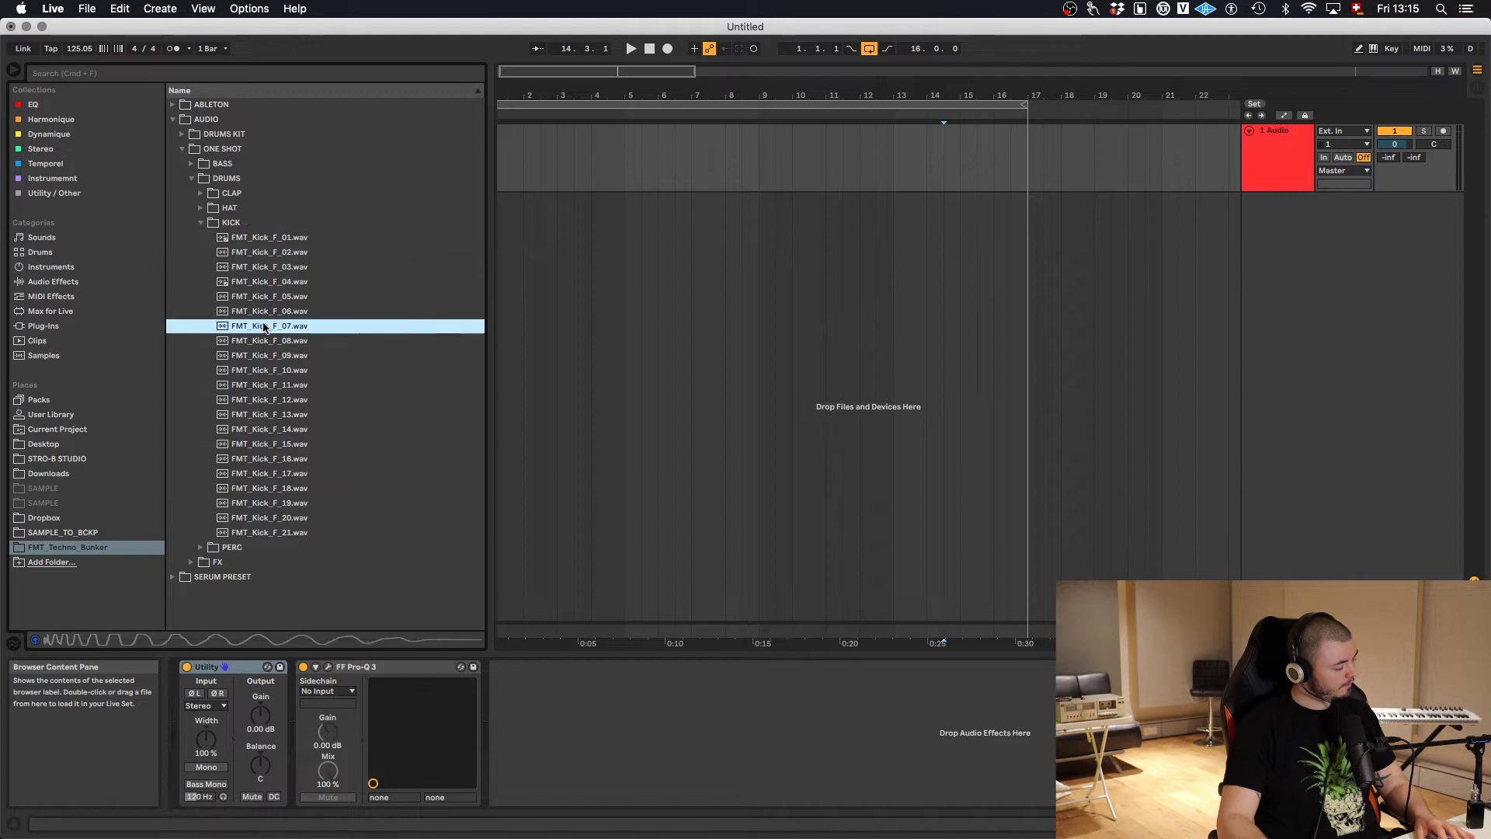
{"action": "left_click", "coordinate": [268, 312]}
{"action": "left_click", "coordinate": [262, 342]}
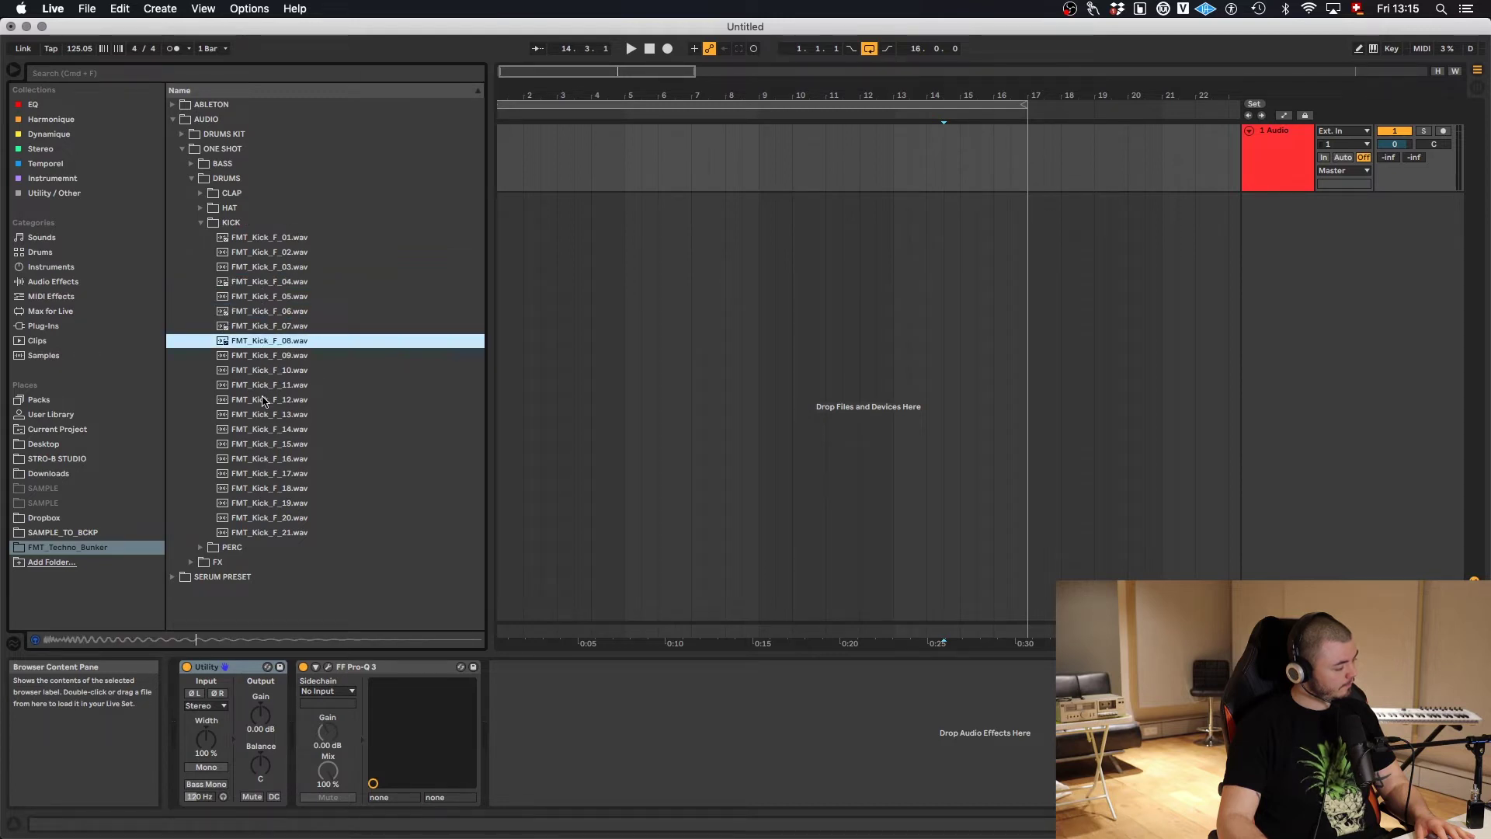
{"action": "left_click", "coordinate": [264, 386]}
{"action": "left_click", "coordinate": [263, 401]}
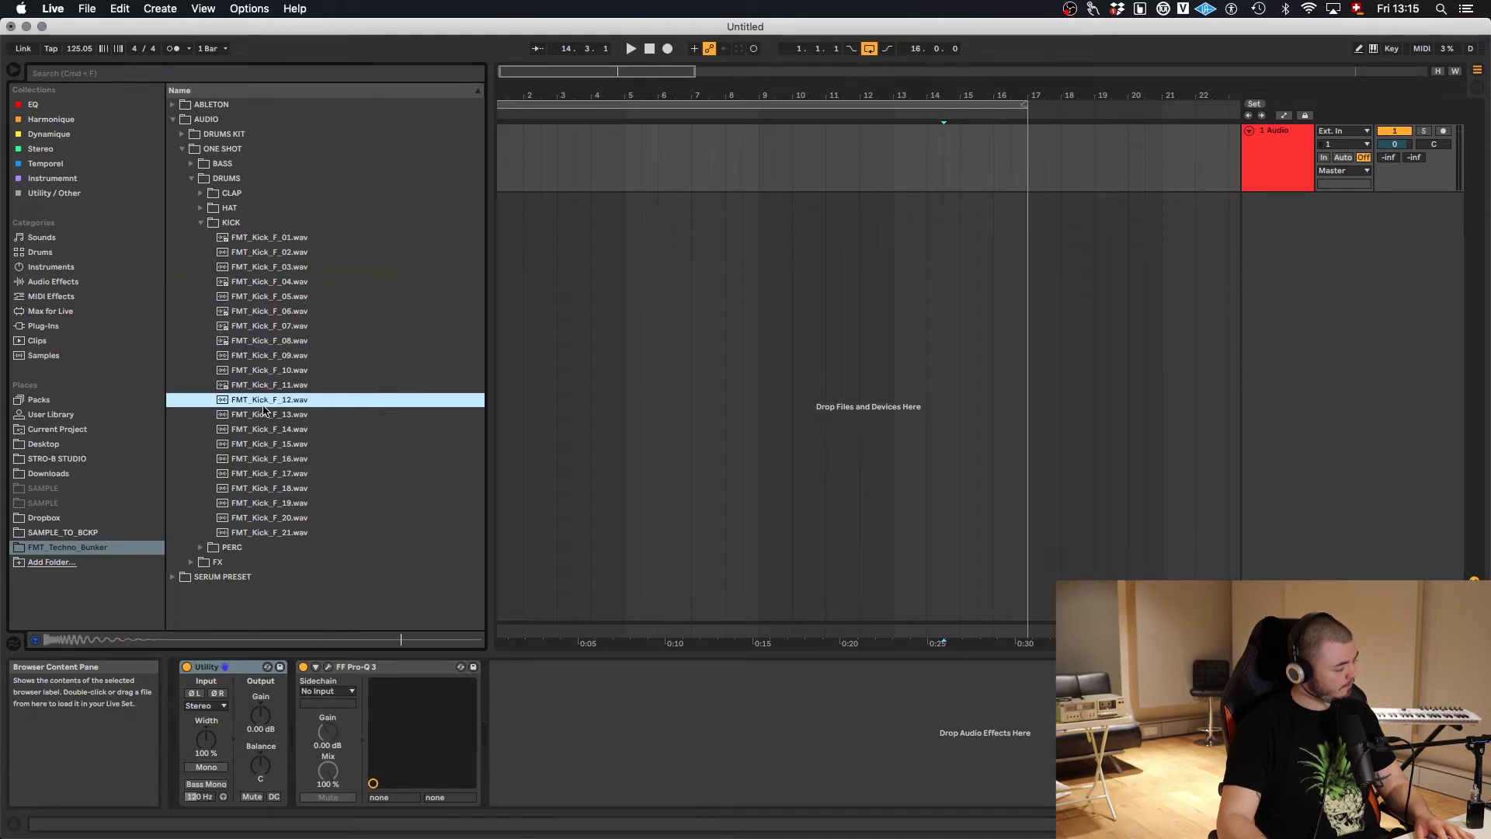
{"action": "left_click", "coordinate": [262, 444]}
{"action": "left_click", "coordinate": [261, 460]}
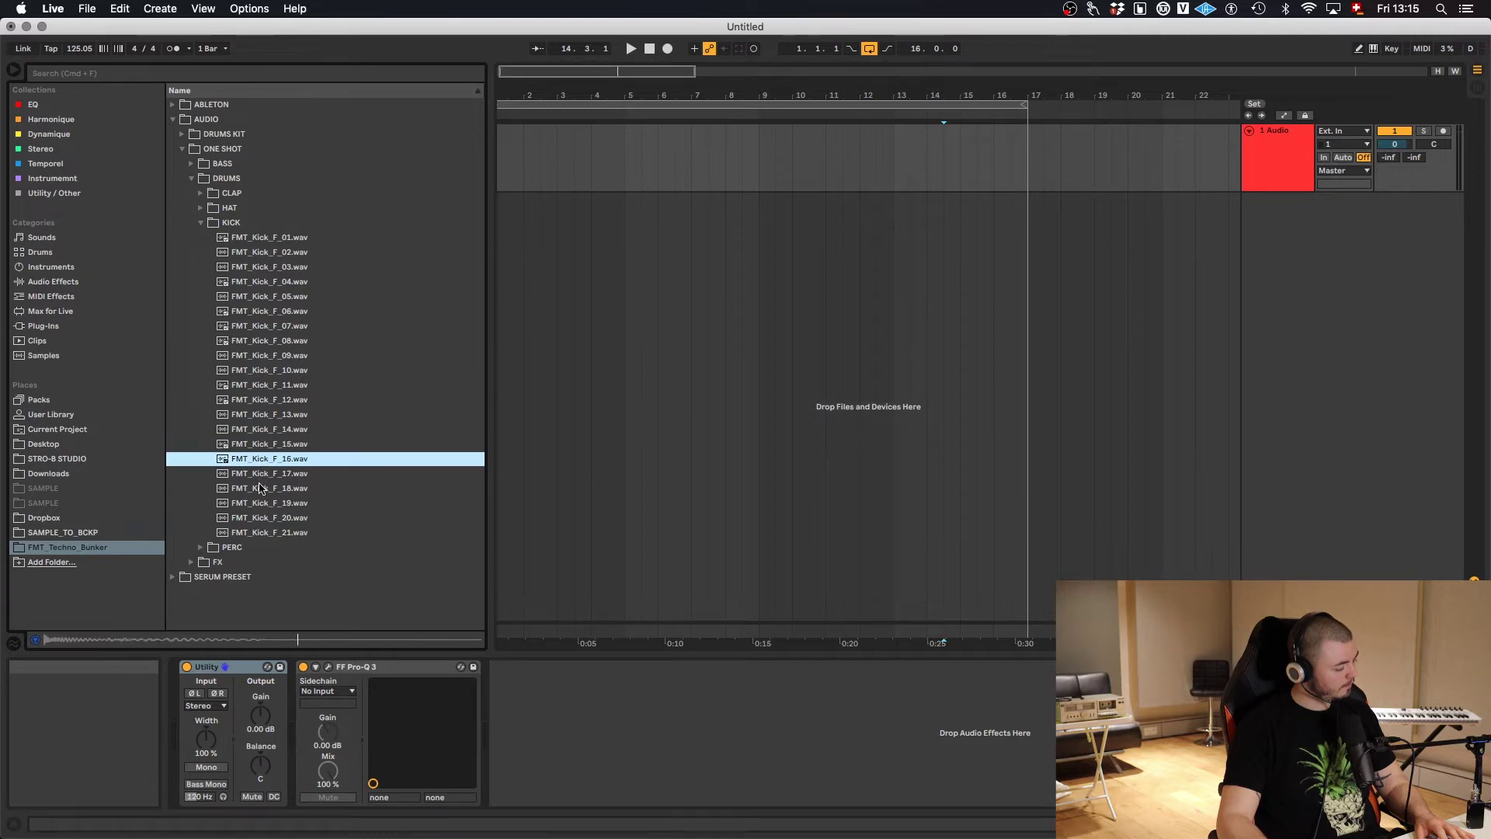
{"action": "left_click", "coordinate": [261, 490]}
{"action": "left_click", "coordinate": [265, 518]}
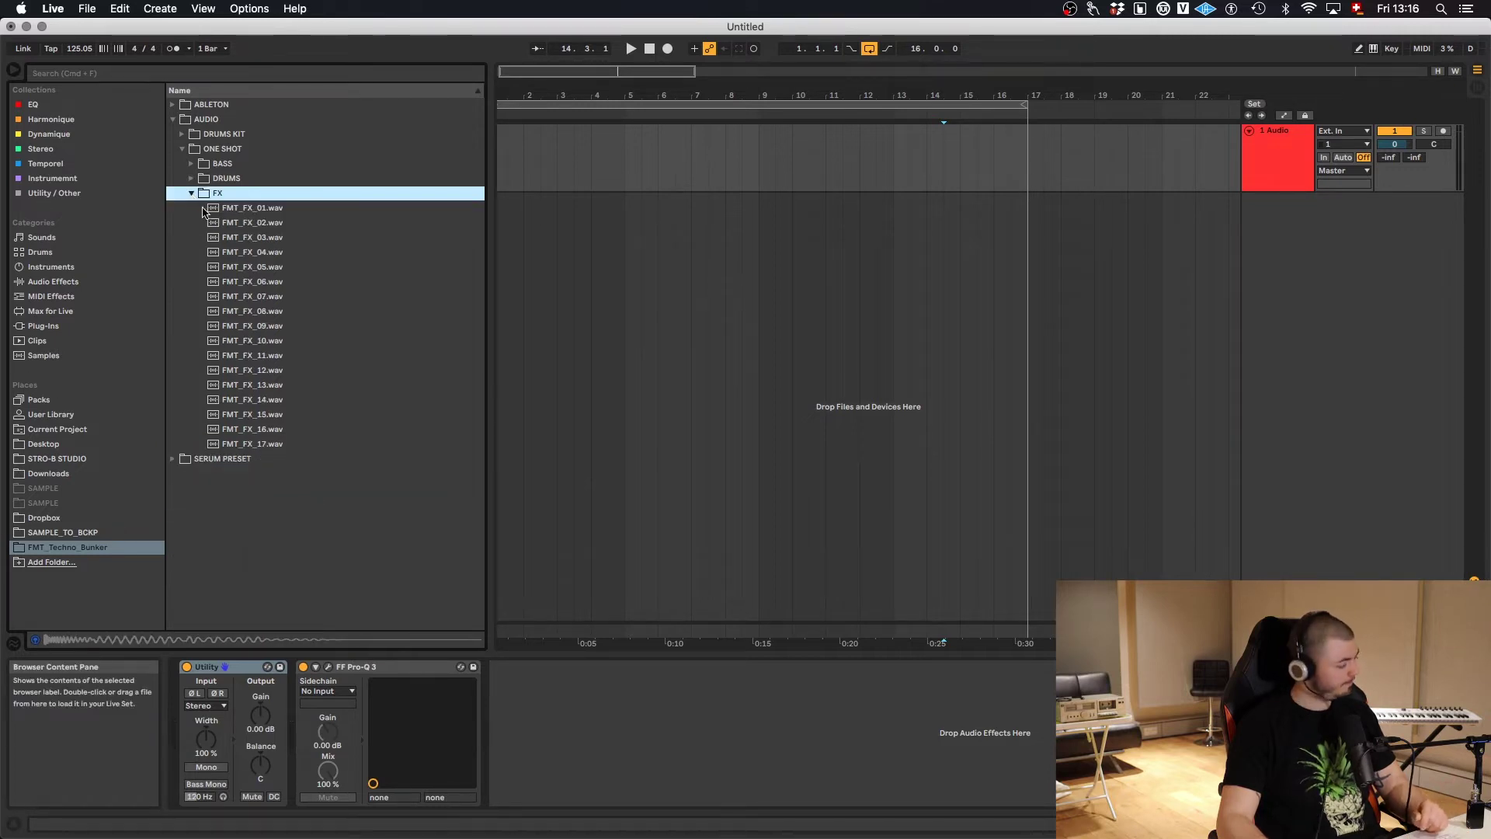
- Preview FX one-shots FMT_FX_03, 08, 11 and 14, then collapse the FX folder
{"action": "left_click", "coordinate": [214, 237]}
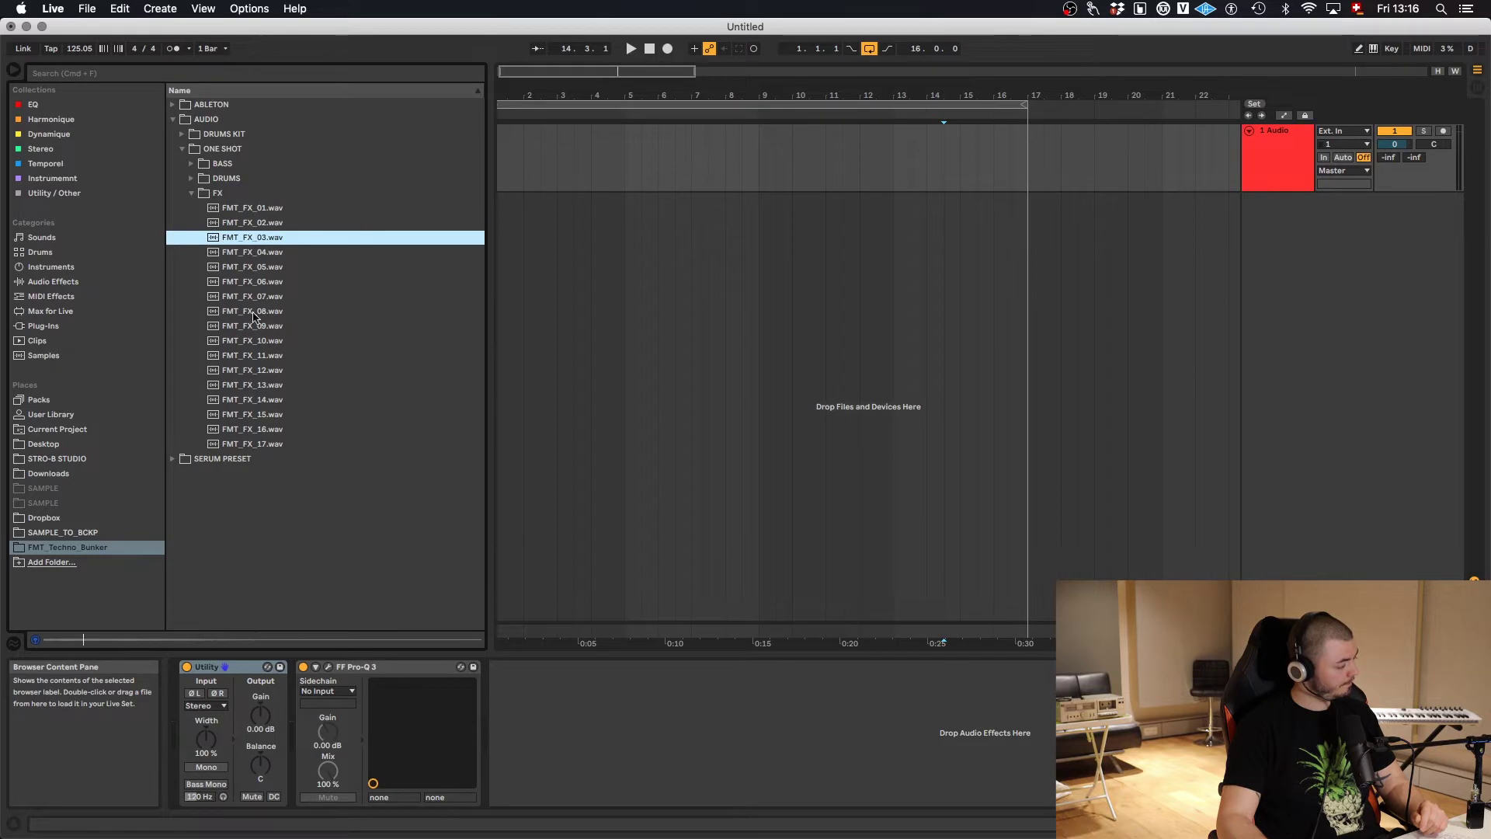
{"action": "left_click", "coordinate": [256, 312]}
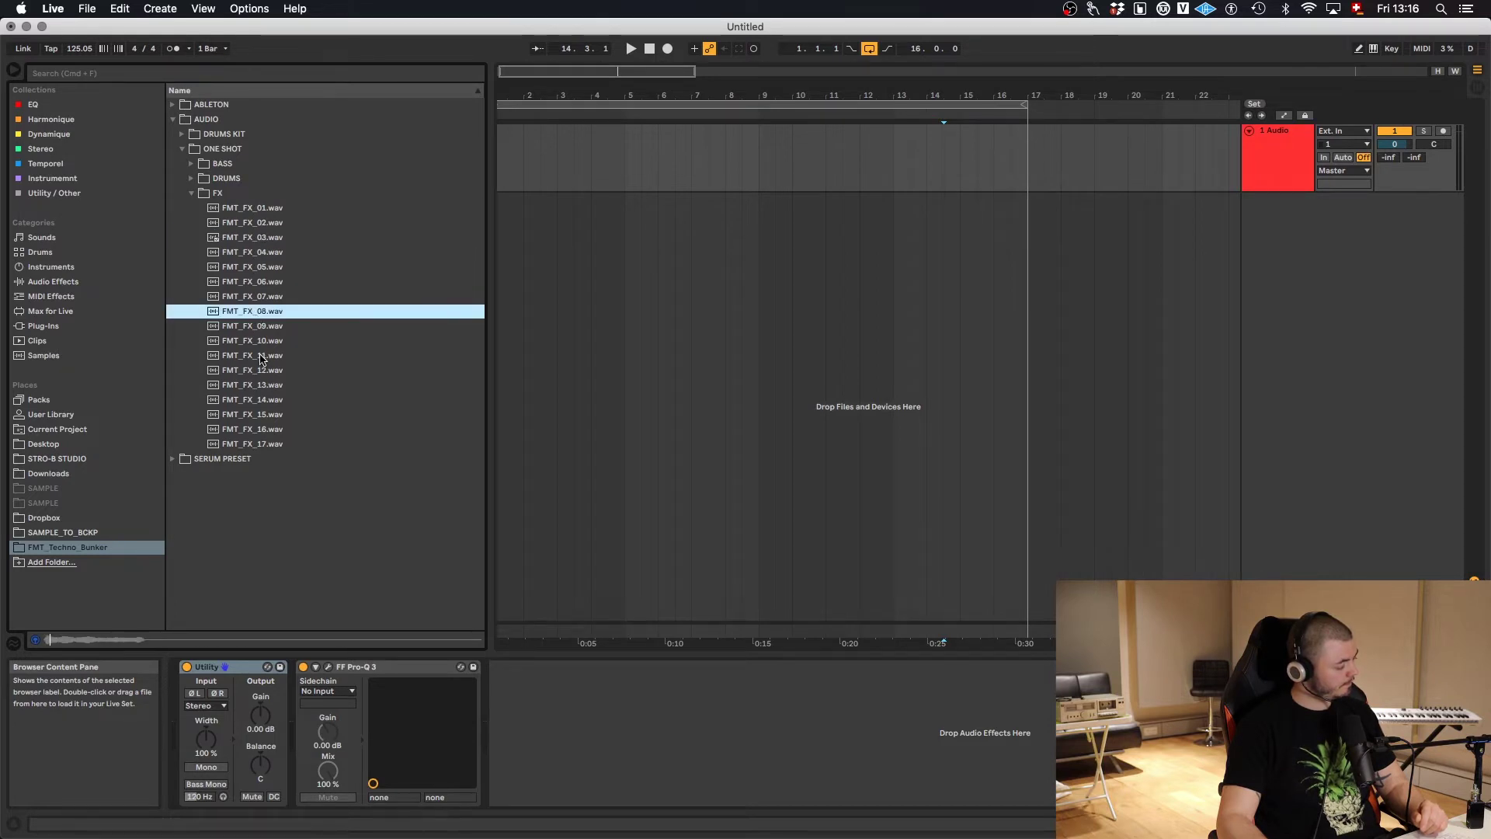
{"action": "left_click", "coordinate": [262, 356]}
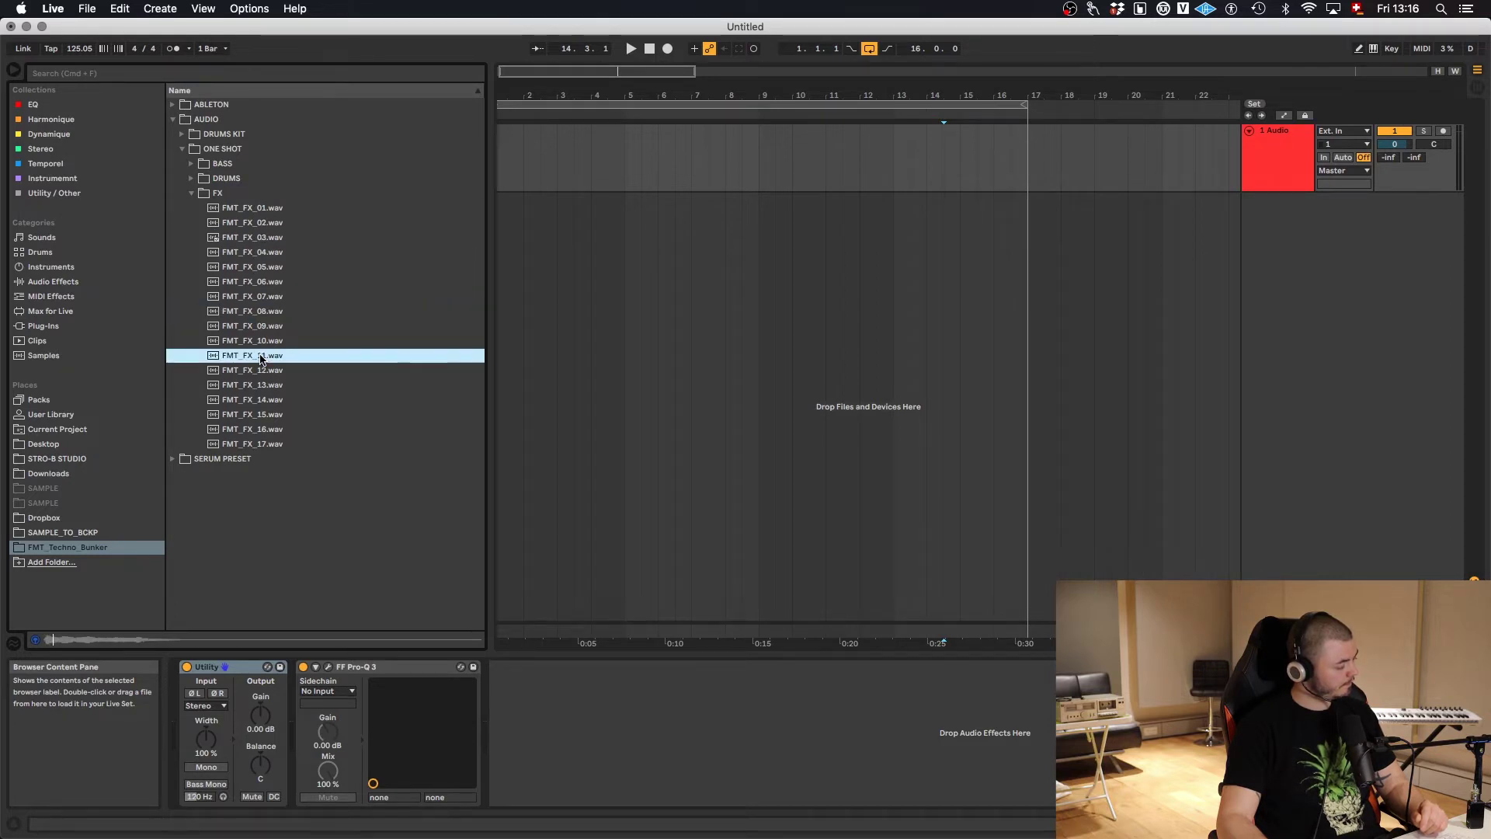
{"action": "left_click", "coordinate": [263, 400]}
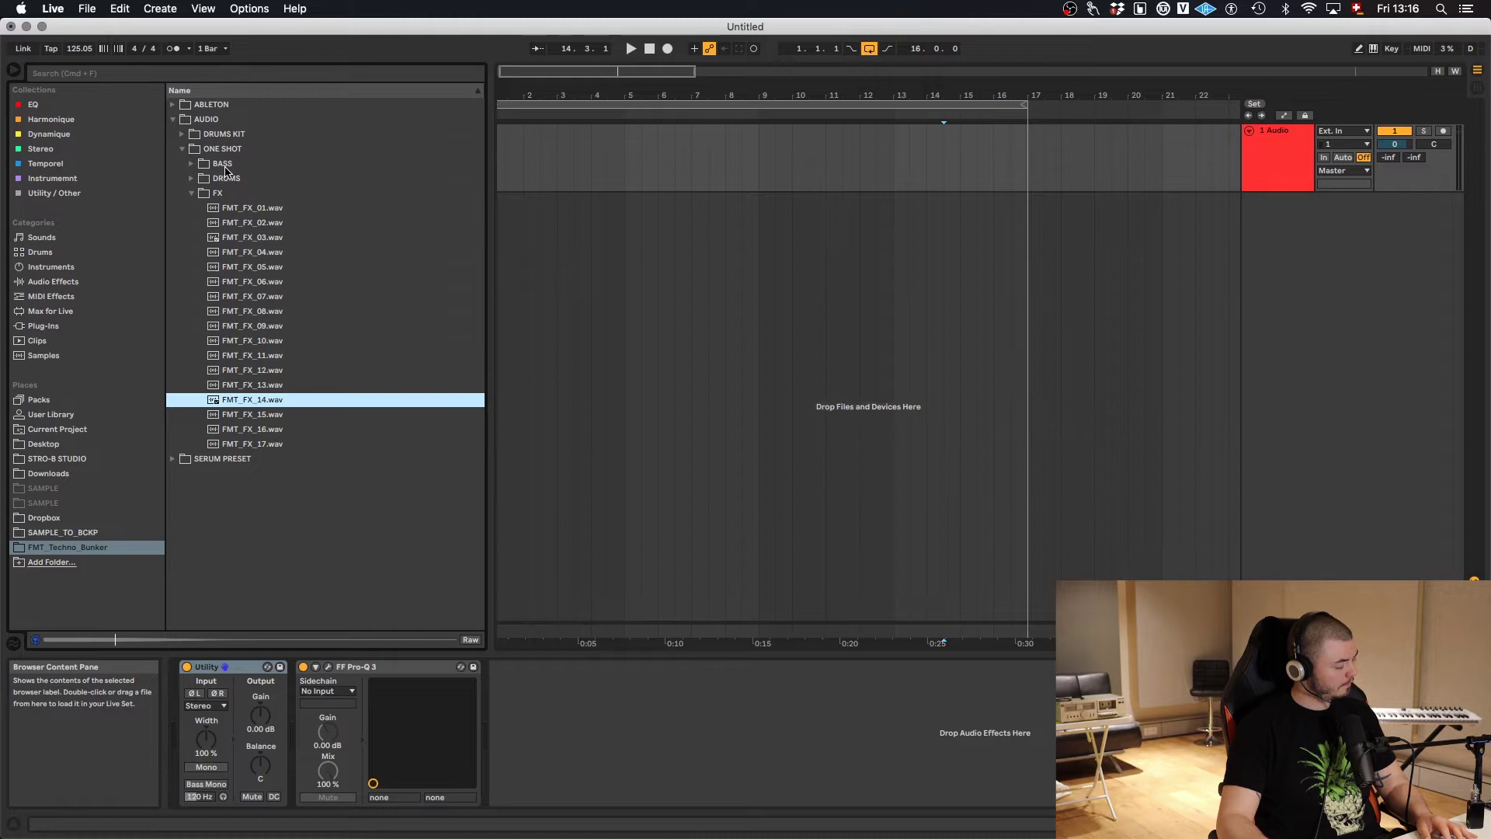
{"action": "left_click", "coordinate": [192, 195]}
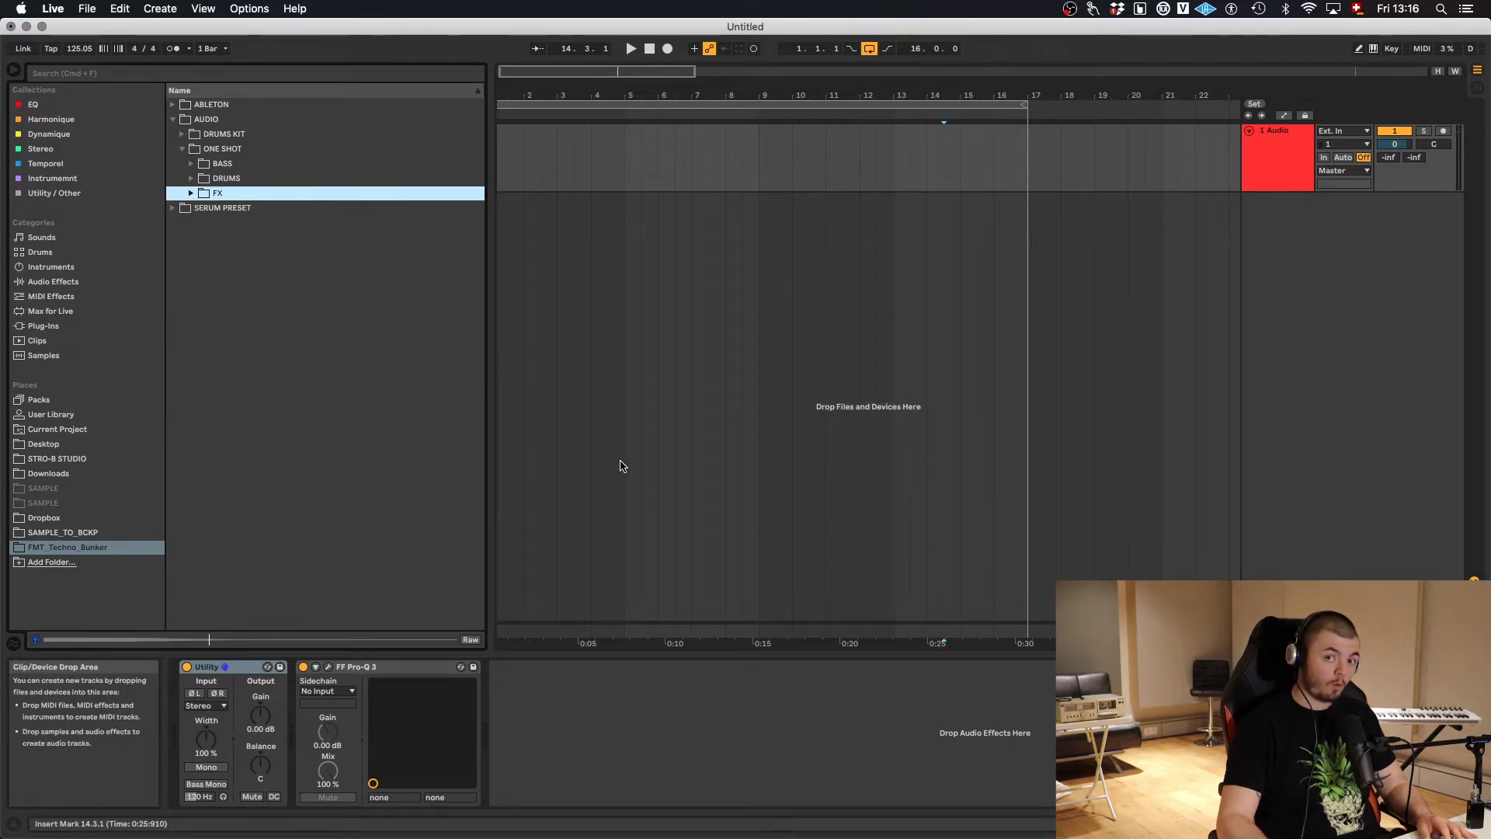
{"action": "left_click", "coordinate": [174, 208]}
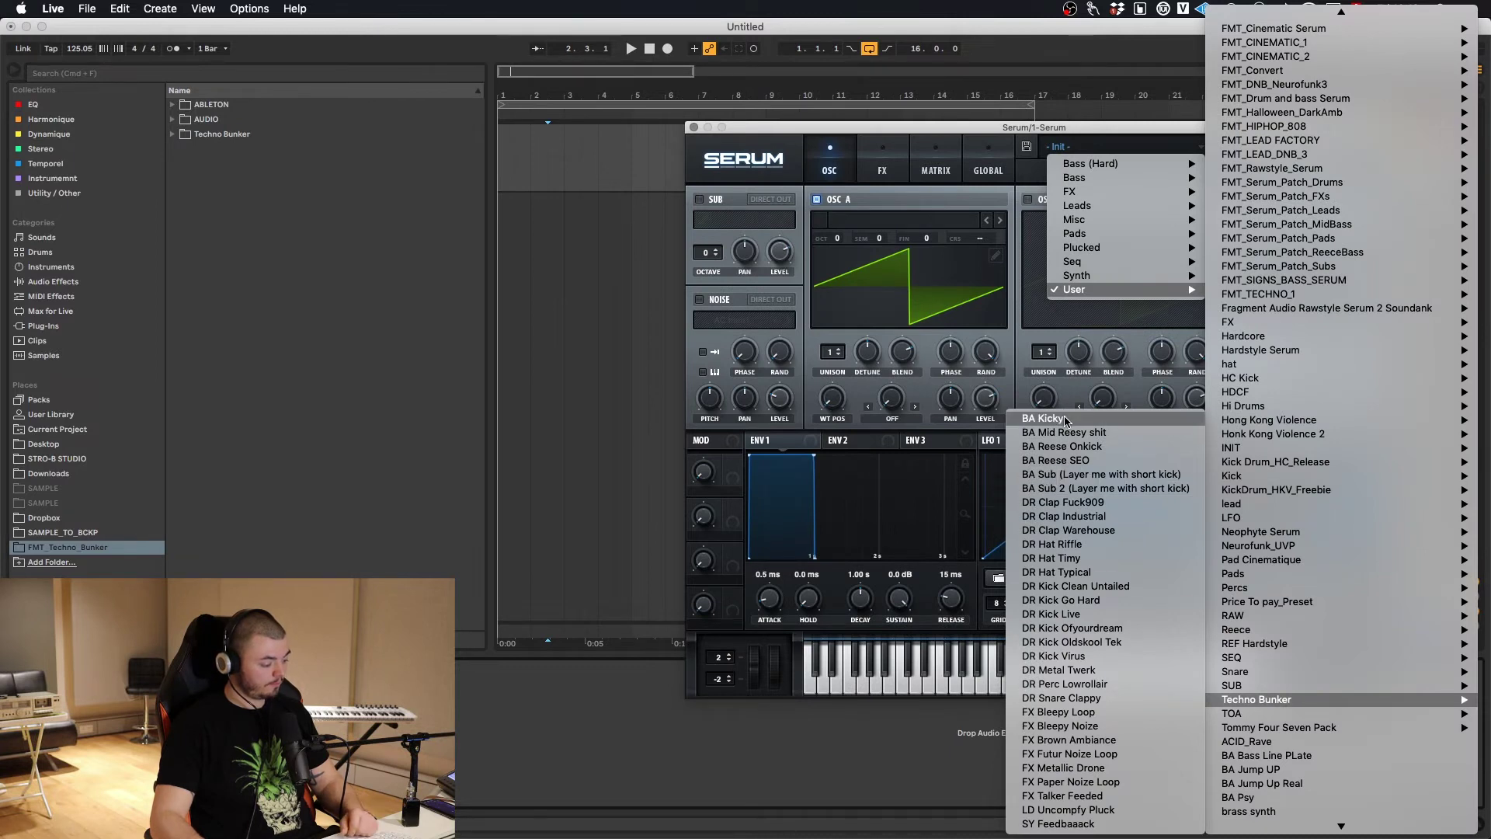
- Step through the bass presets from BA Mid Reesy shit to the two BA Sub patches
{"action": "left_click", "coordinate": [1064, 421]}
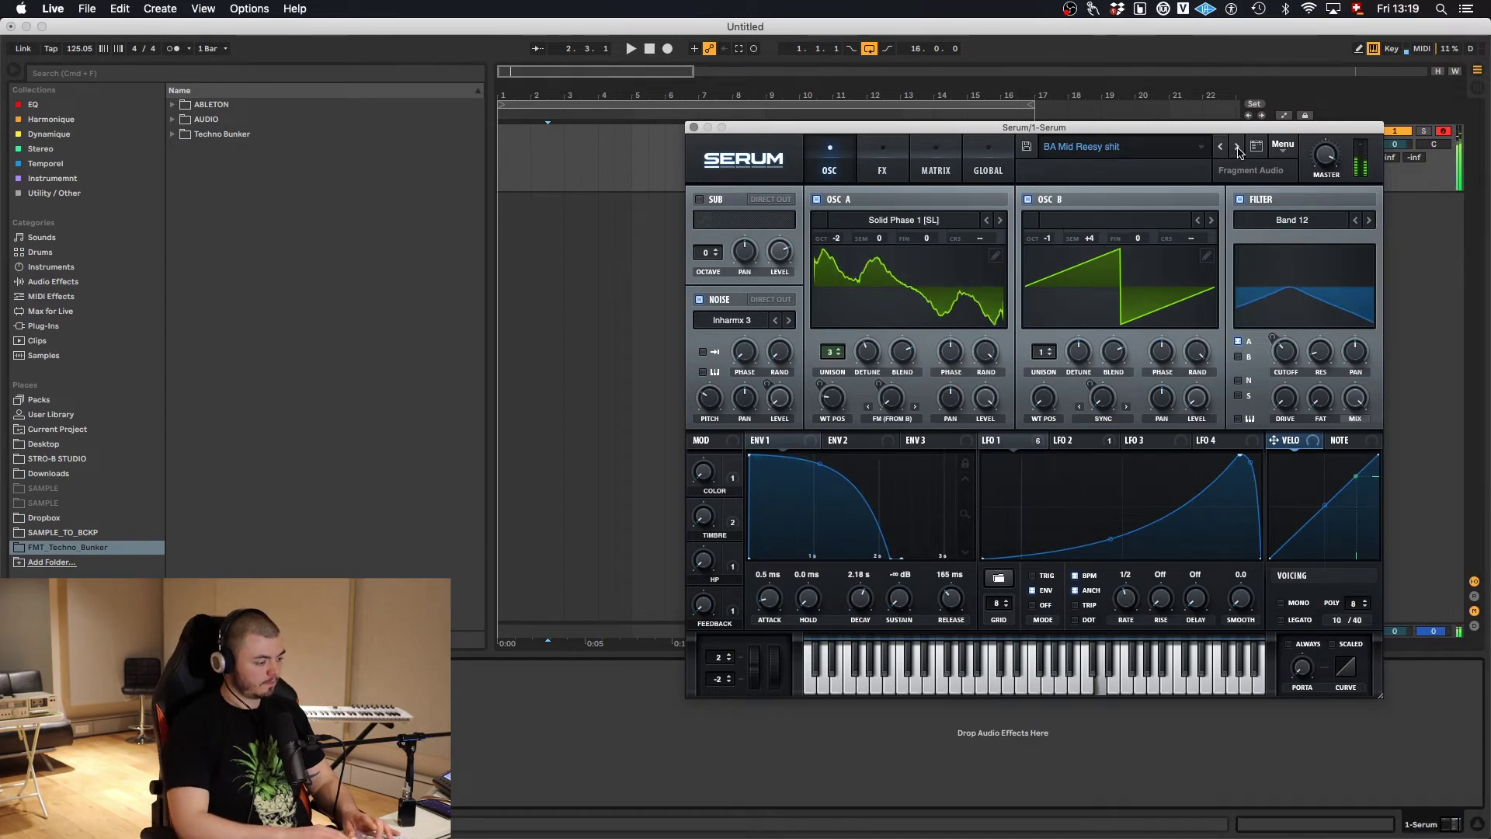
{"action": "key", "text": "s"}
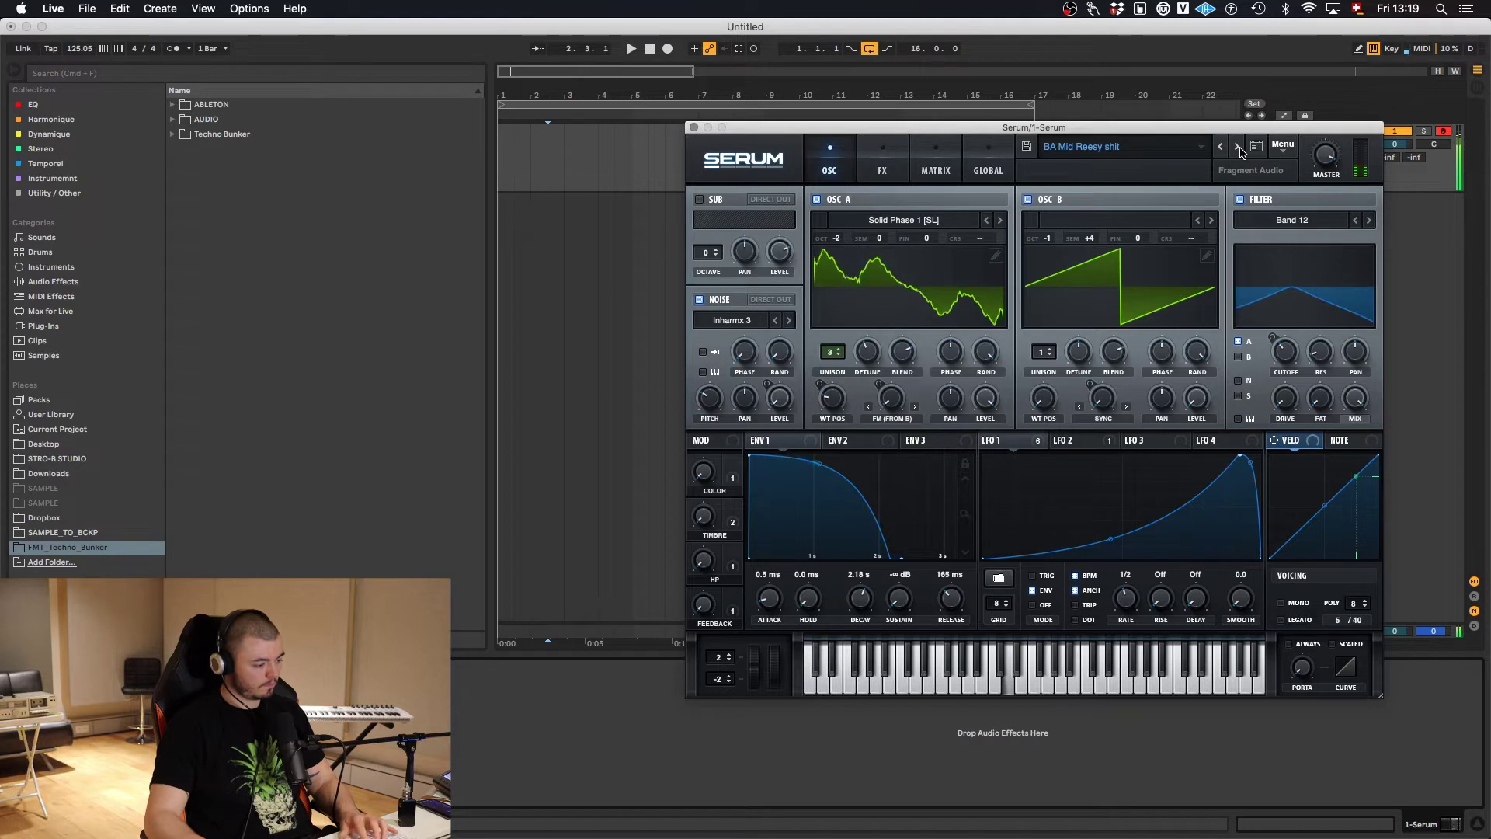
{"action": "left_click", "coordinate": [1238, 146]}
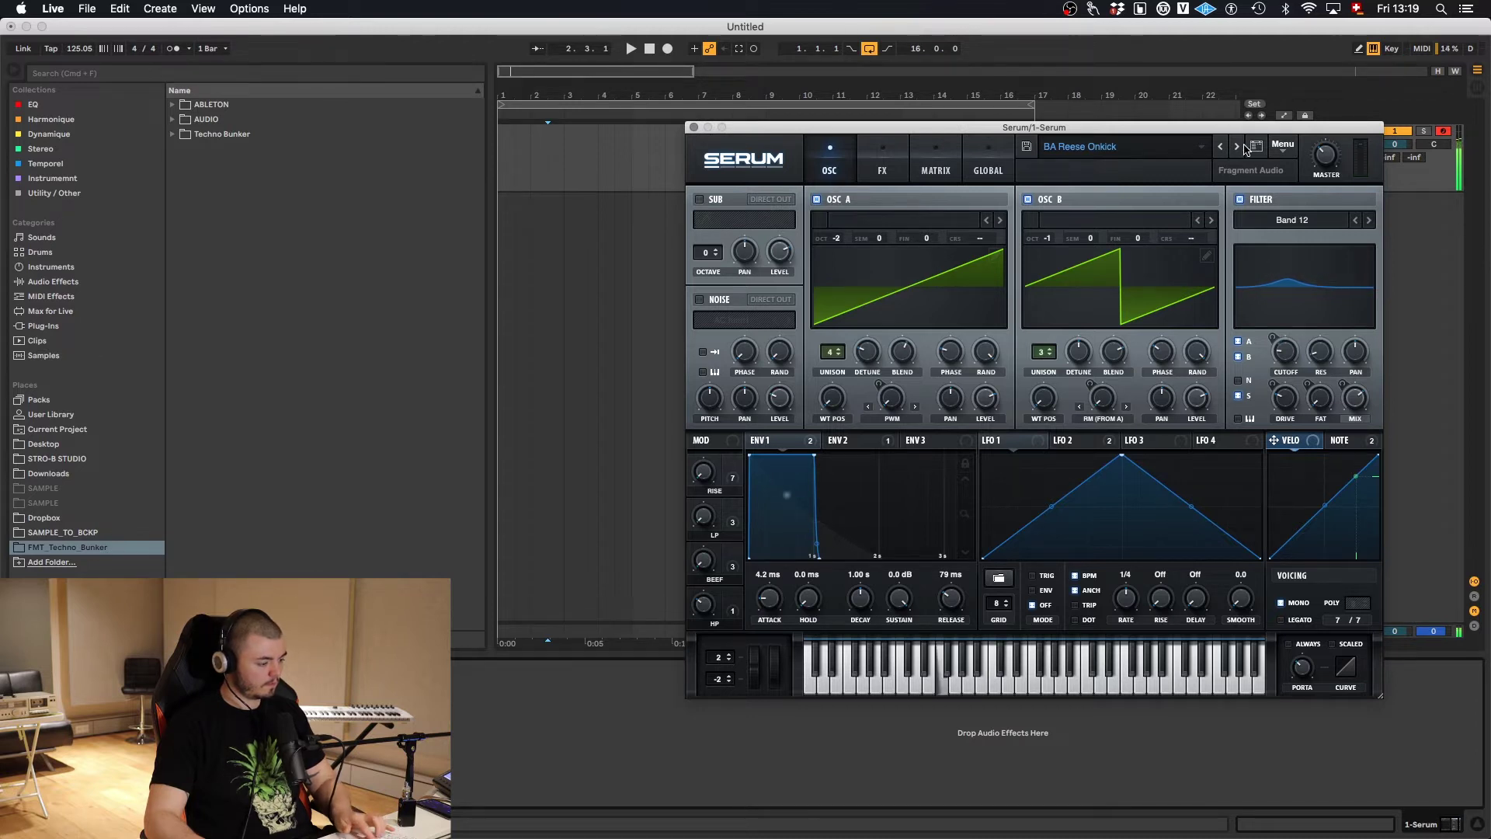
{"action": "left_click", "coordinate": [1238, 146]}
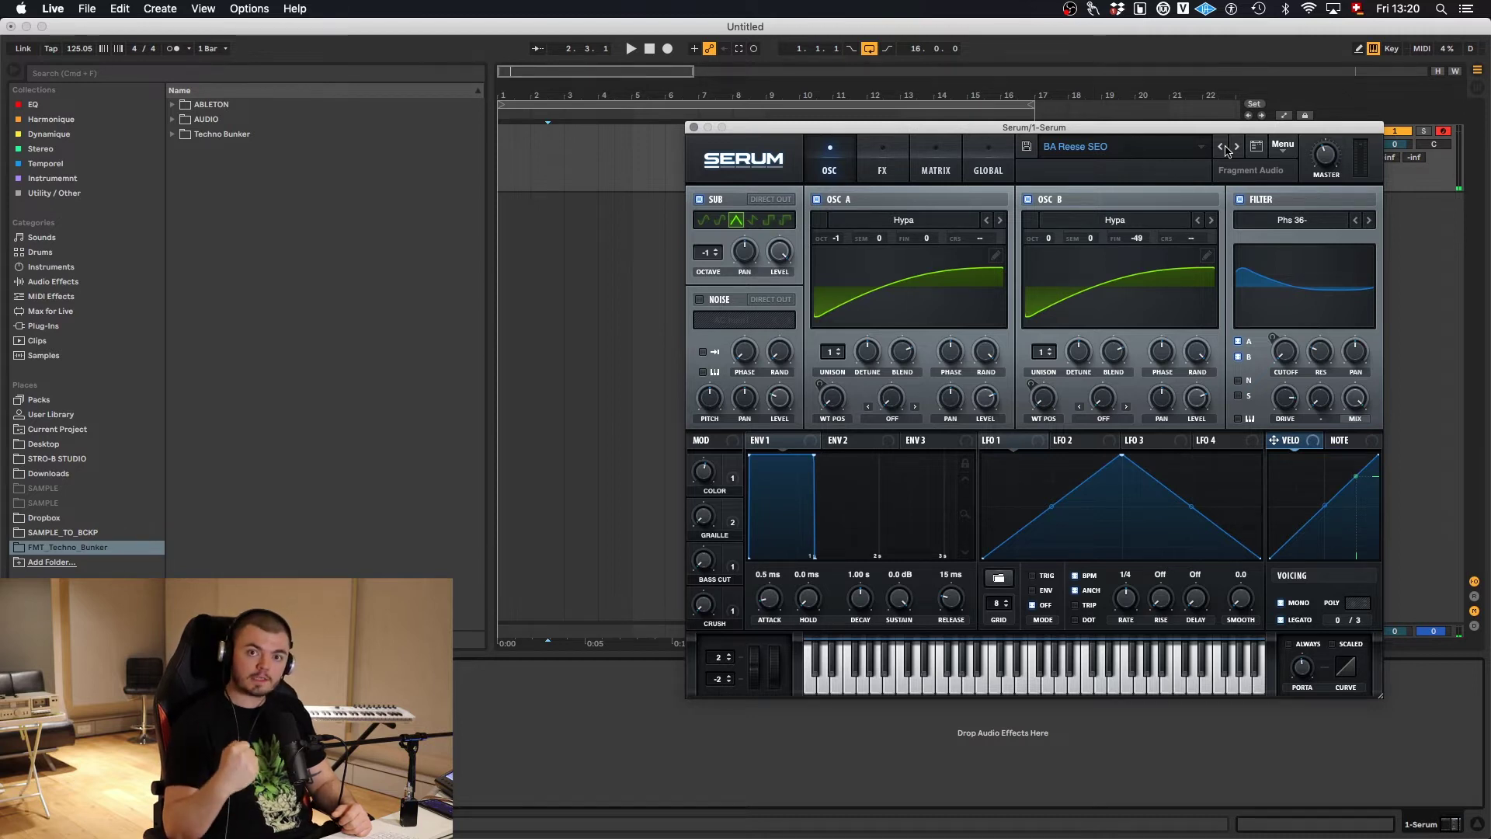
{"action": "left_click", "coordinate": [1226, 148]}
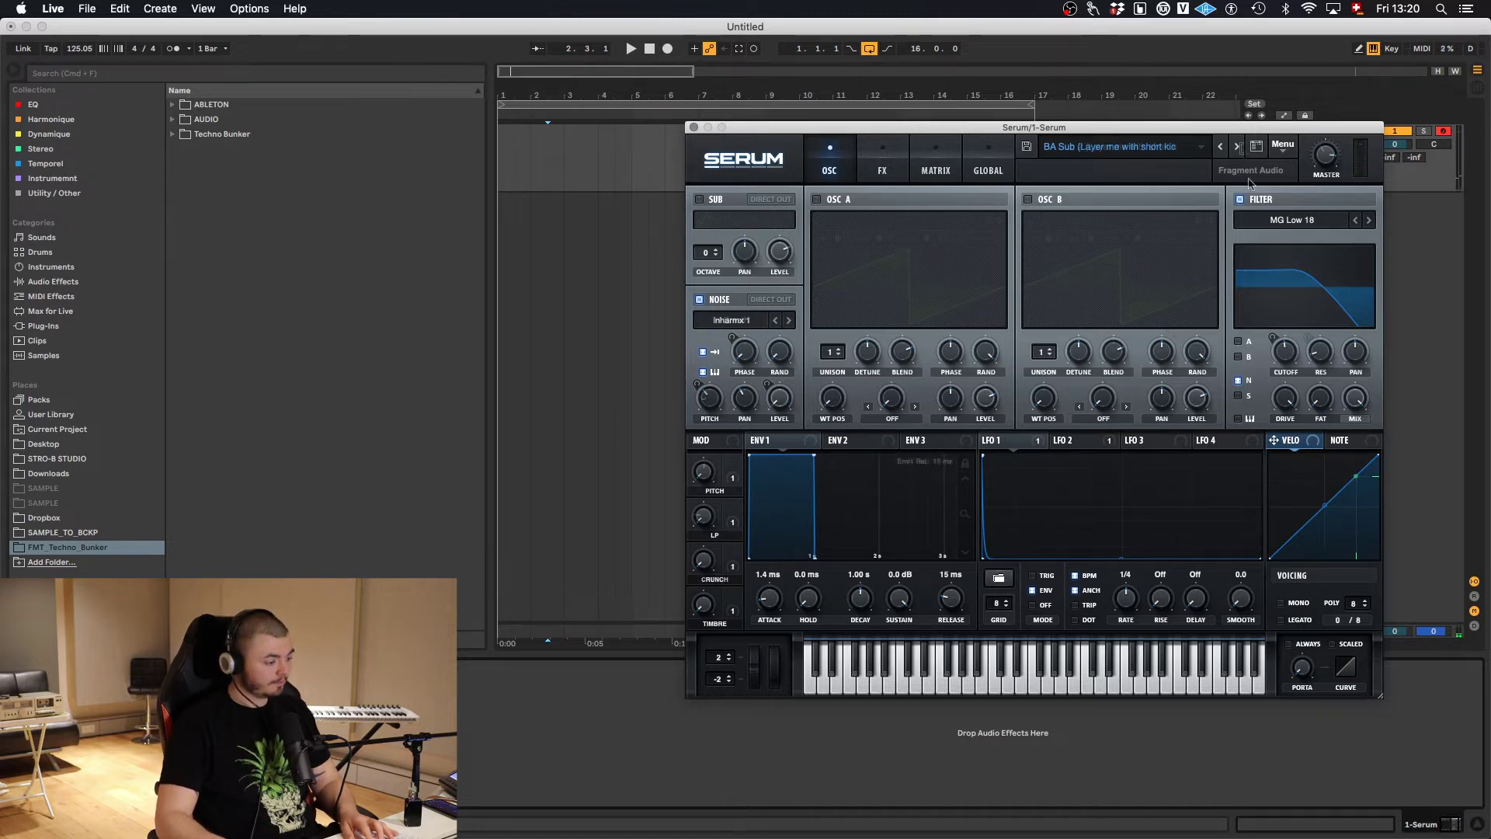
{"action": "left_click", "coordinate": [1237, 147]}
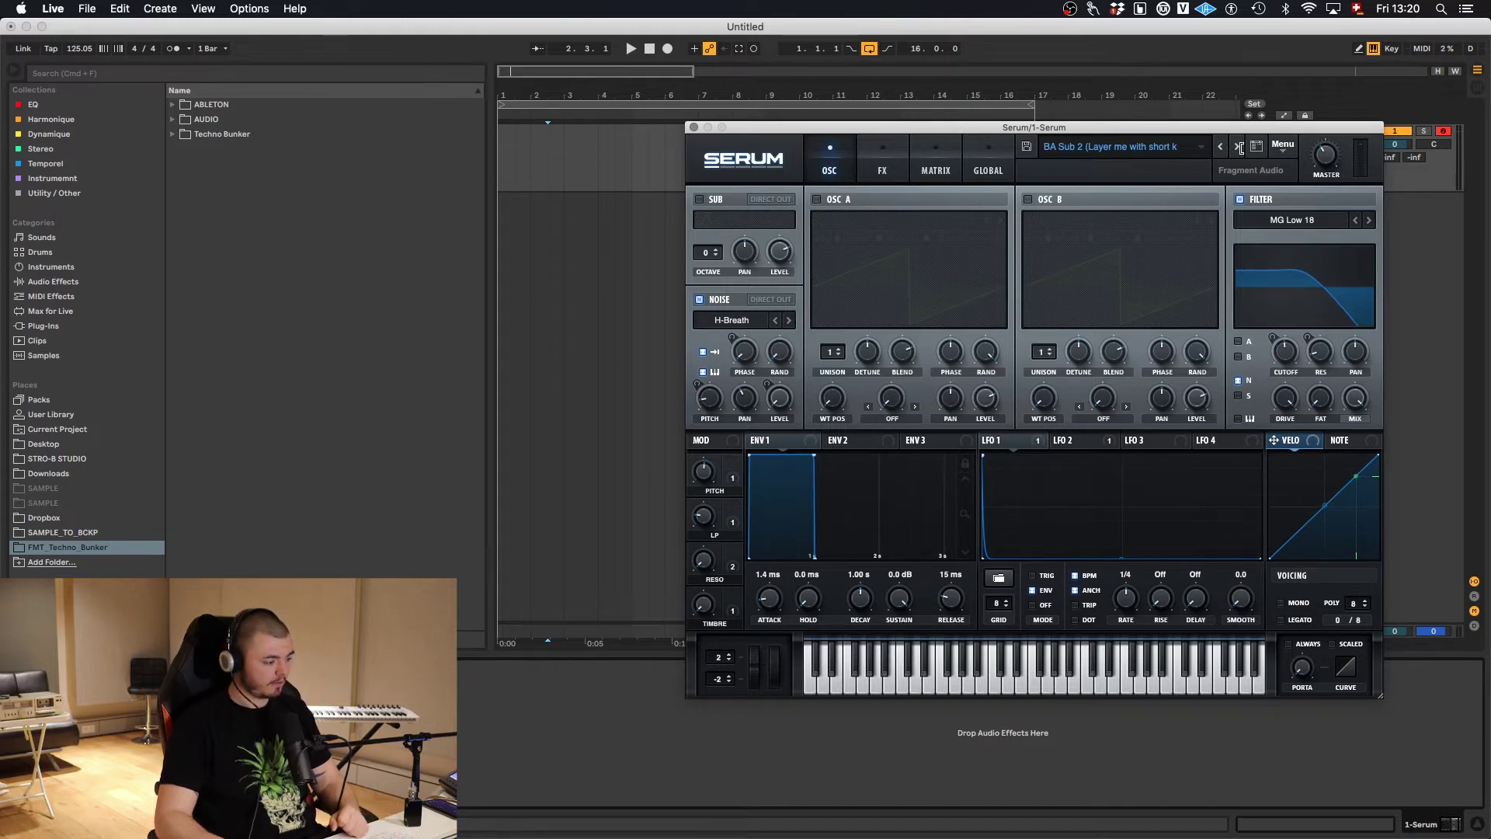
- Audition the clap and hat presets, including DR Clap Industrial, DR Clap Warehouse and DR Hat Riffle
{"action": "left_click", "coordinate": [1238, 147]}
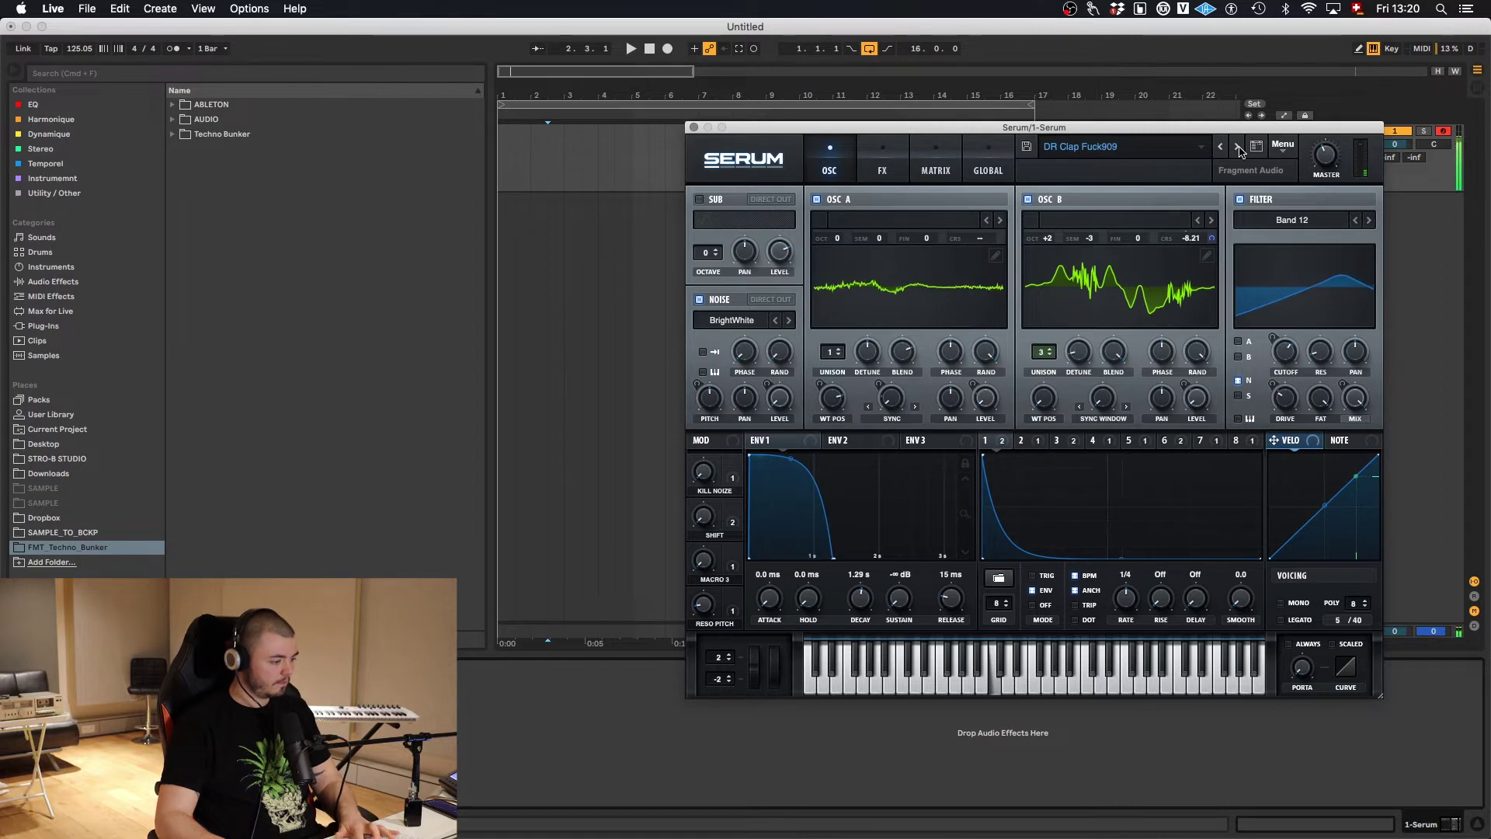
{"action": "left_click", "coordinate": [1239, 147]}
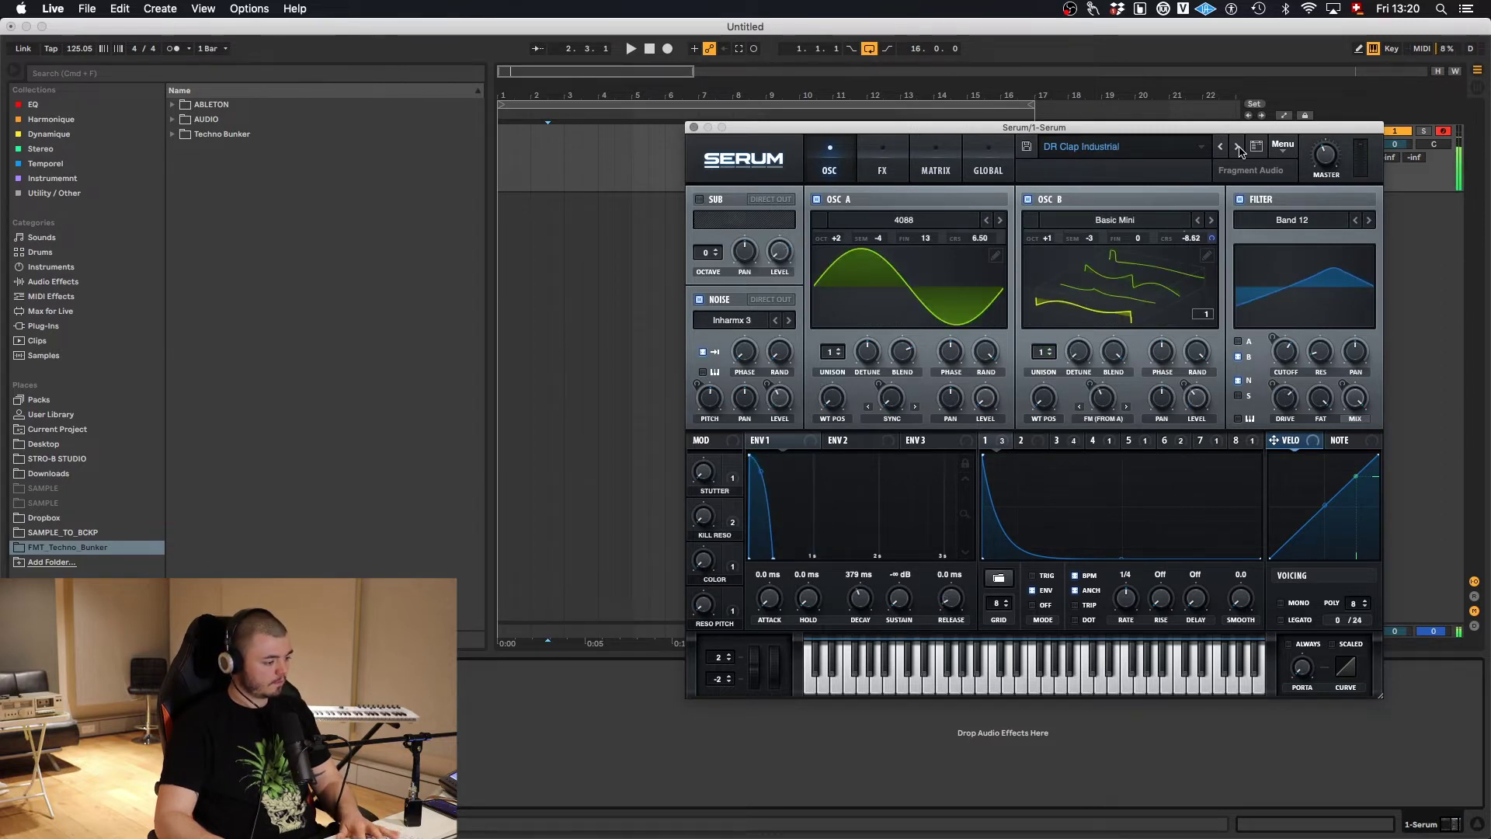
{"action": "left_click", "coordinate": [1238, 147]}
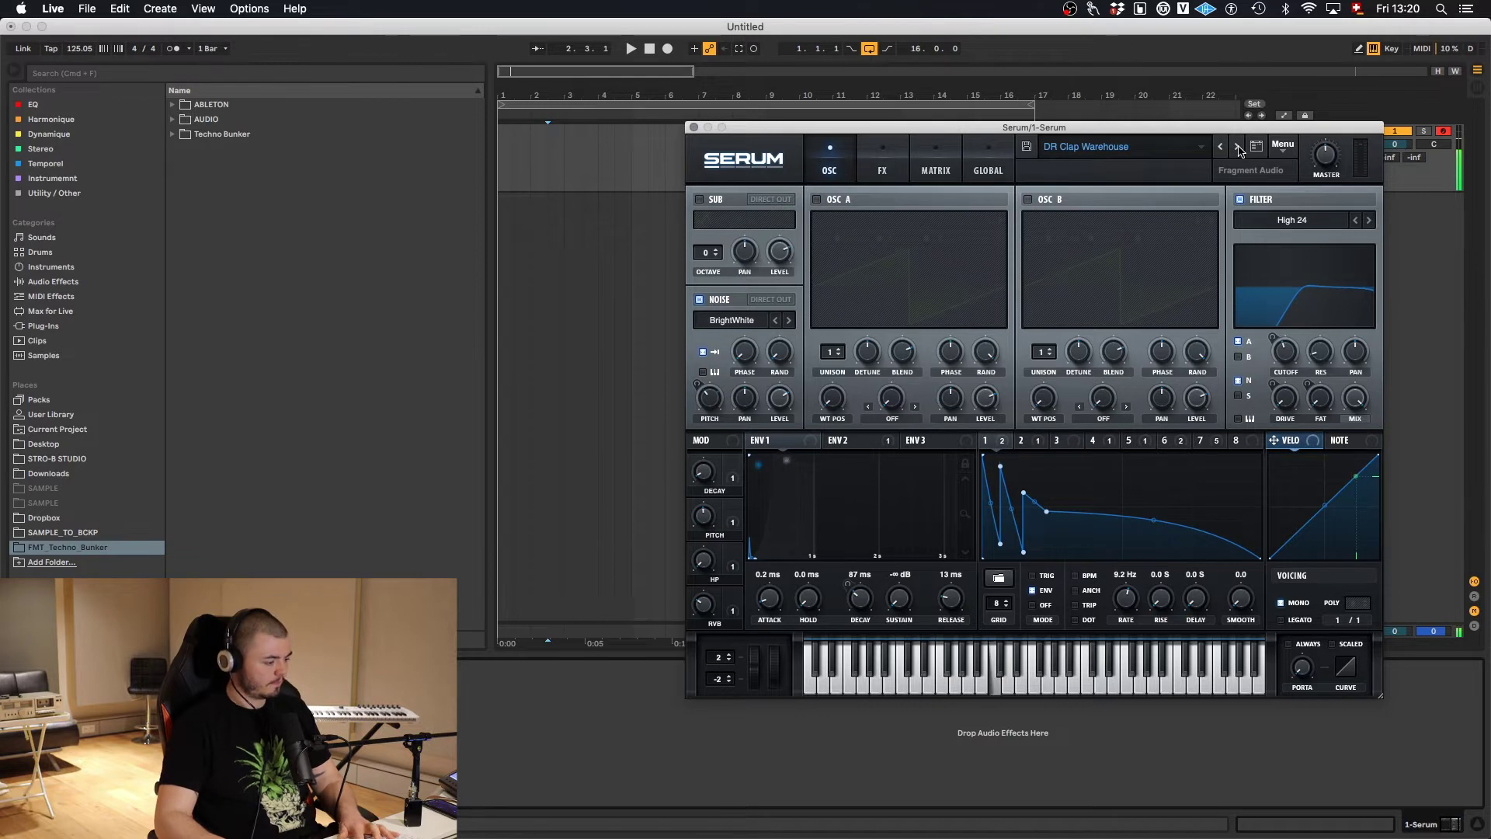
{"action": "left_click", "coordinate": [1238, 147]}
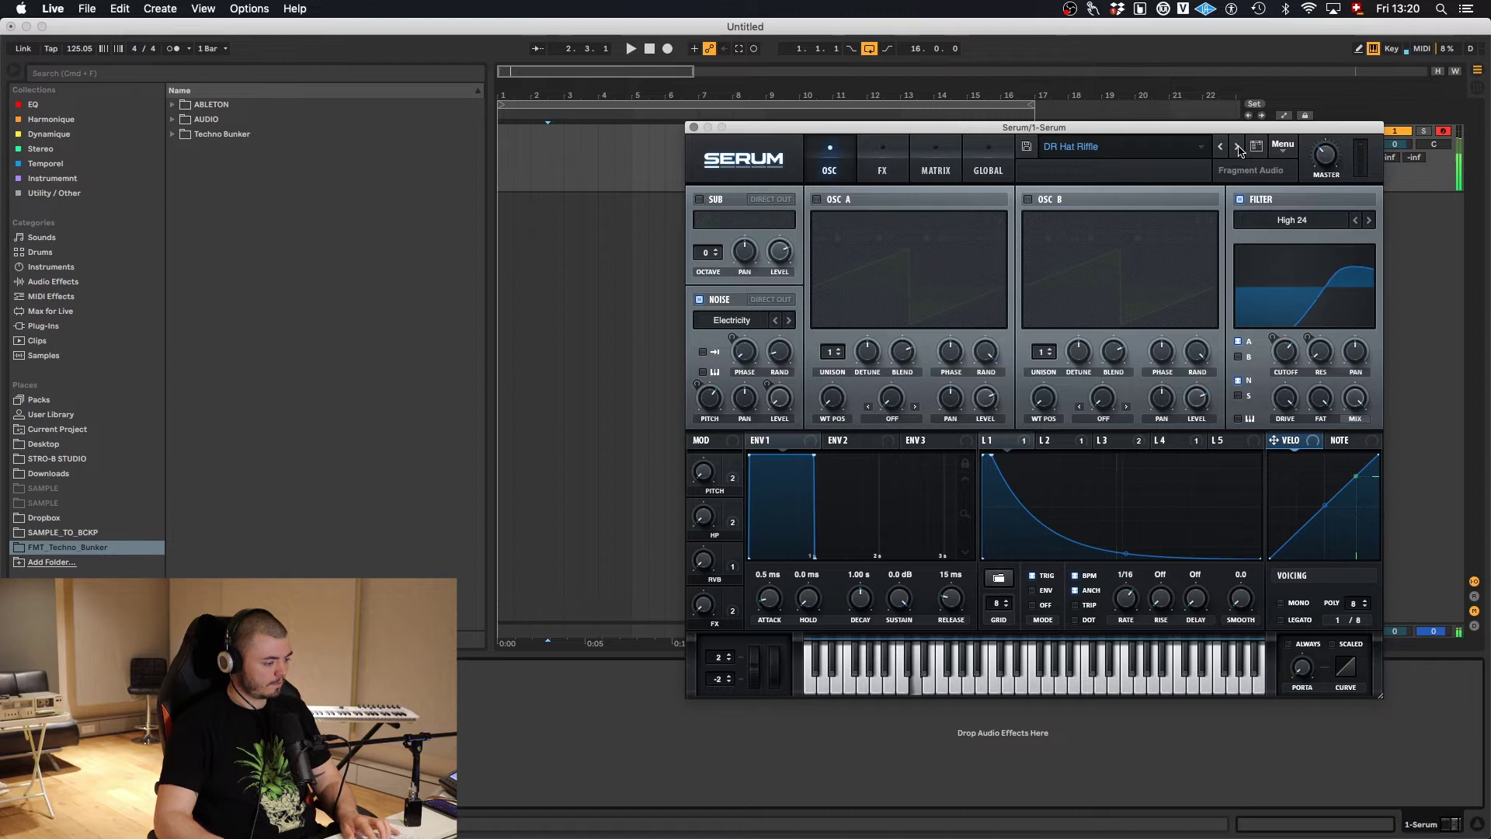
{"action": "left_click", "coordinate": [1239, 147]}
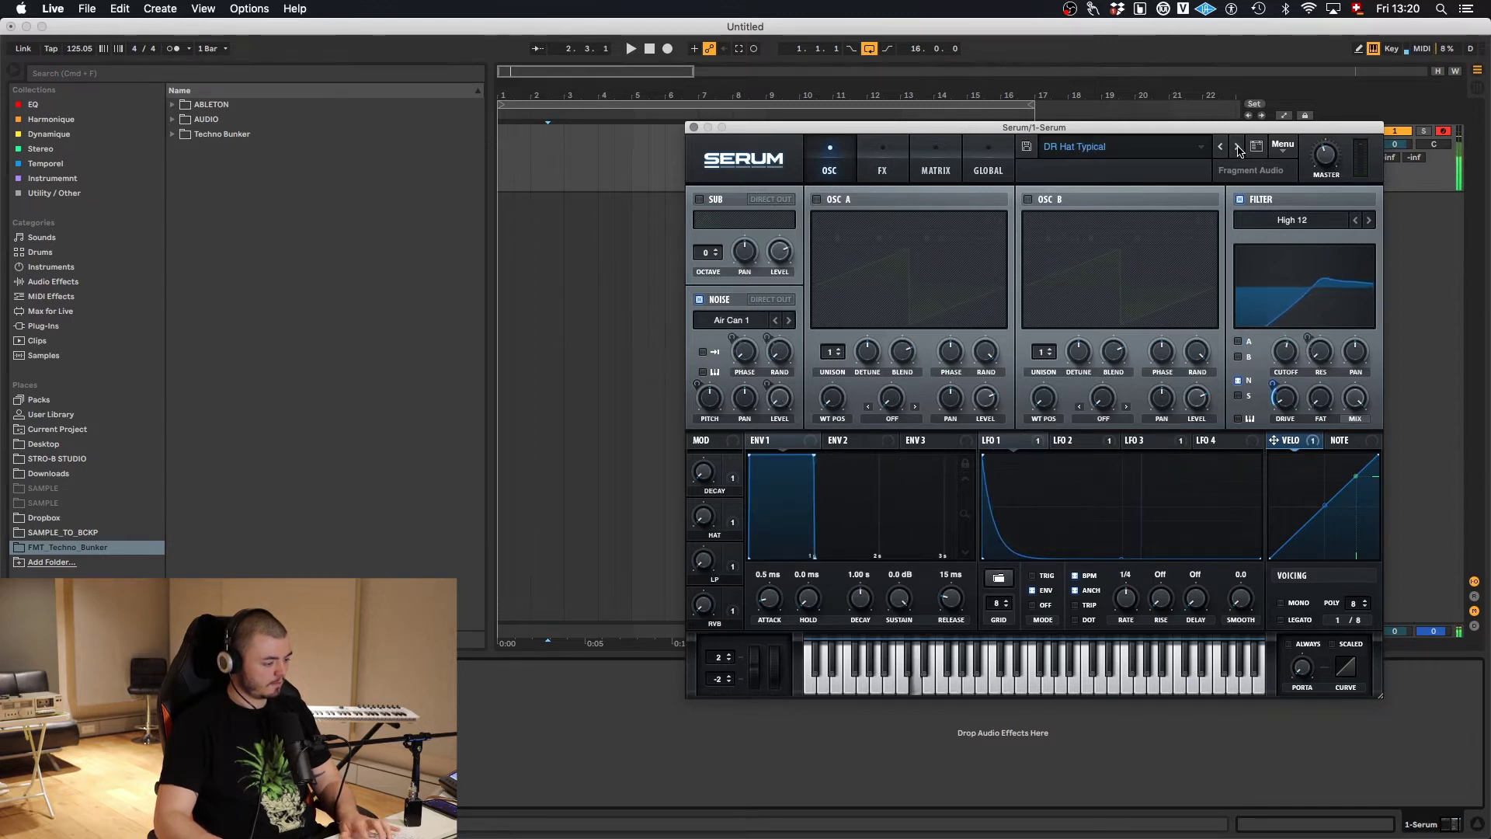
- Step through the kick presets from DR Kick Clean Untailed to DR Kick Virus
{"action": "left_click", "coordinate": [1239, 147]}
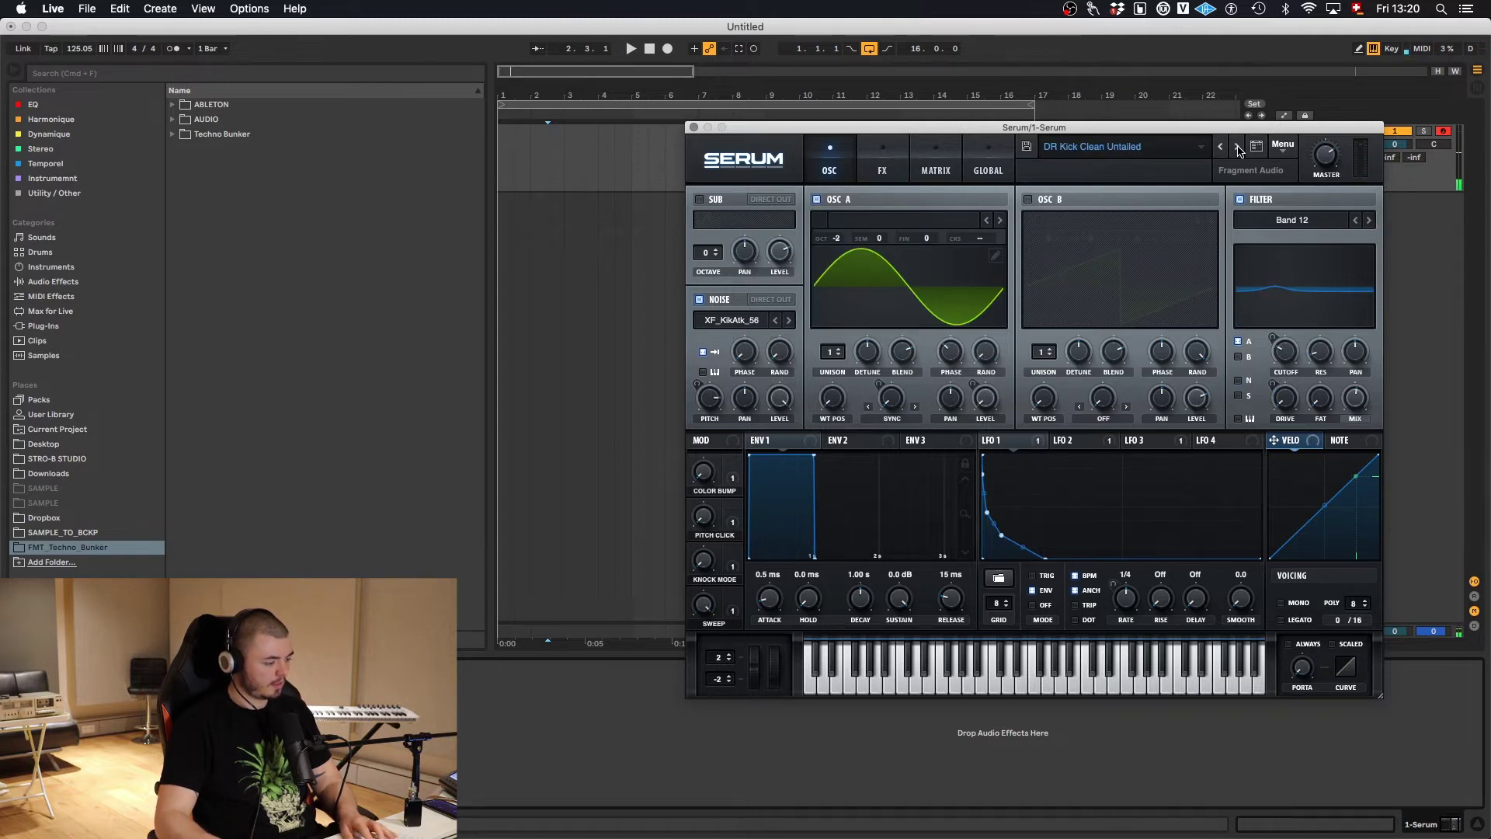
{"action": "left_click", "coordinate": [1238, 146]}
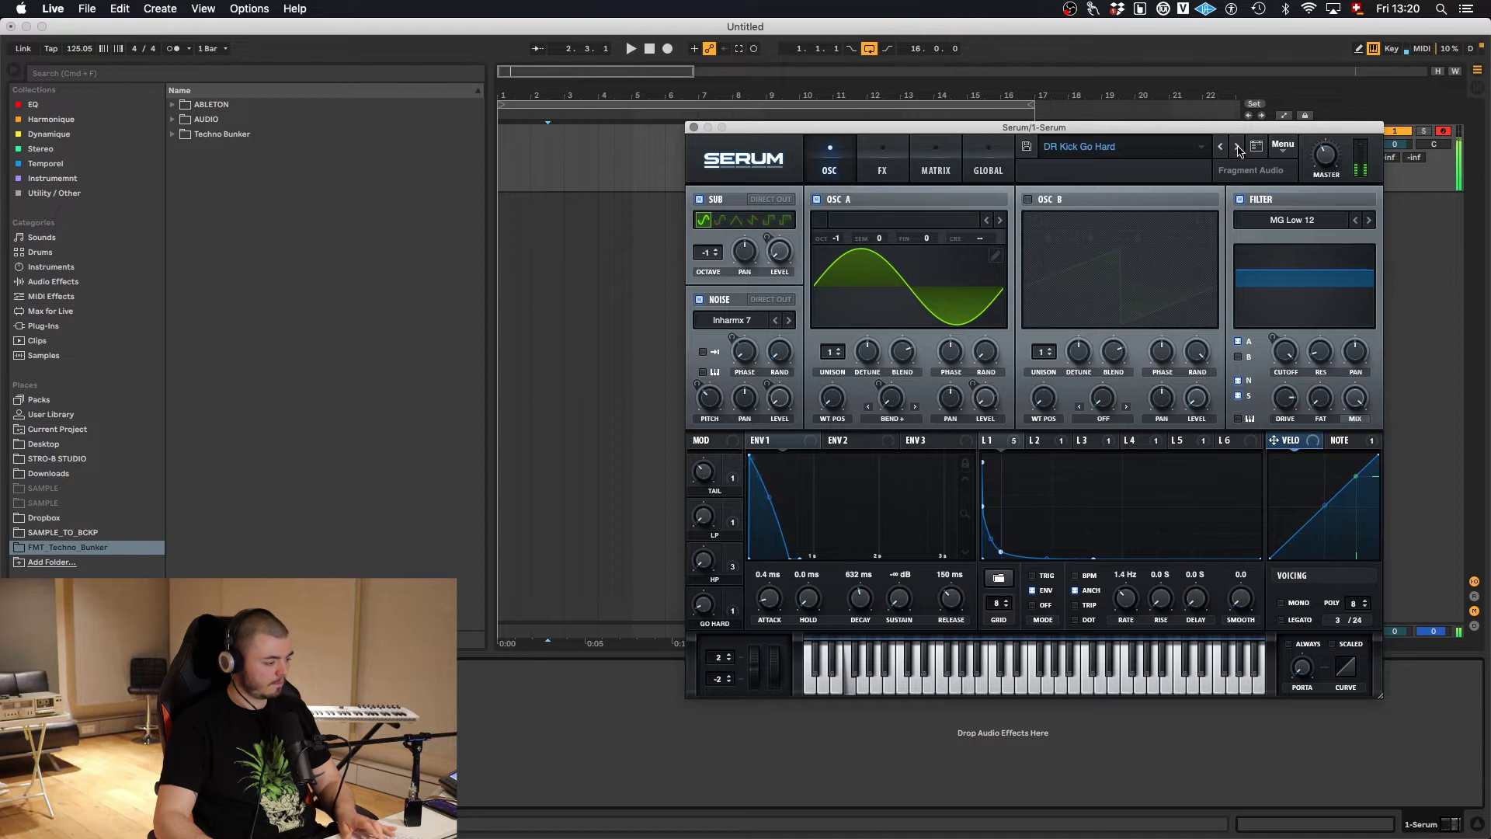
{"action": "left_click", "coordinate": [1238, 147]}
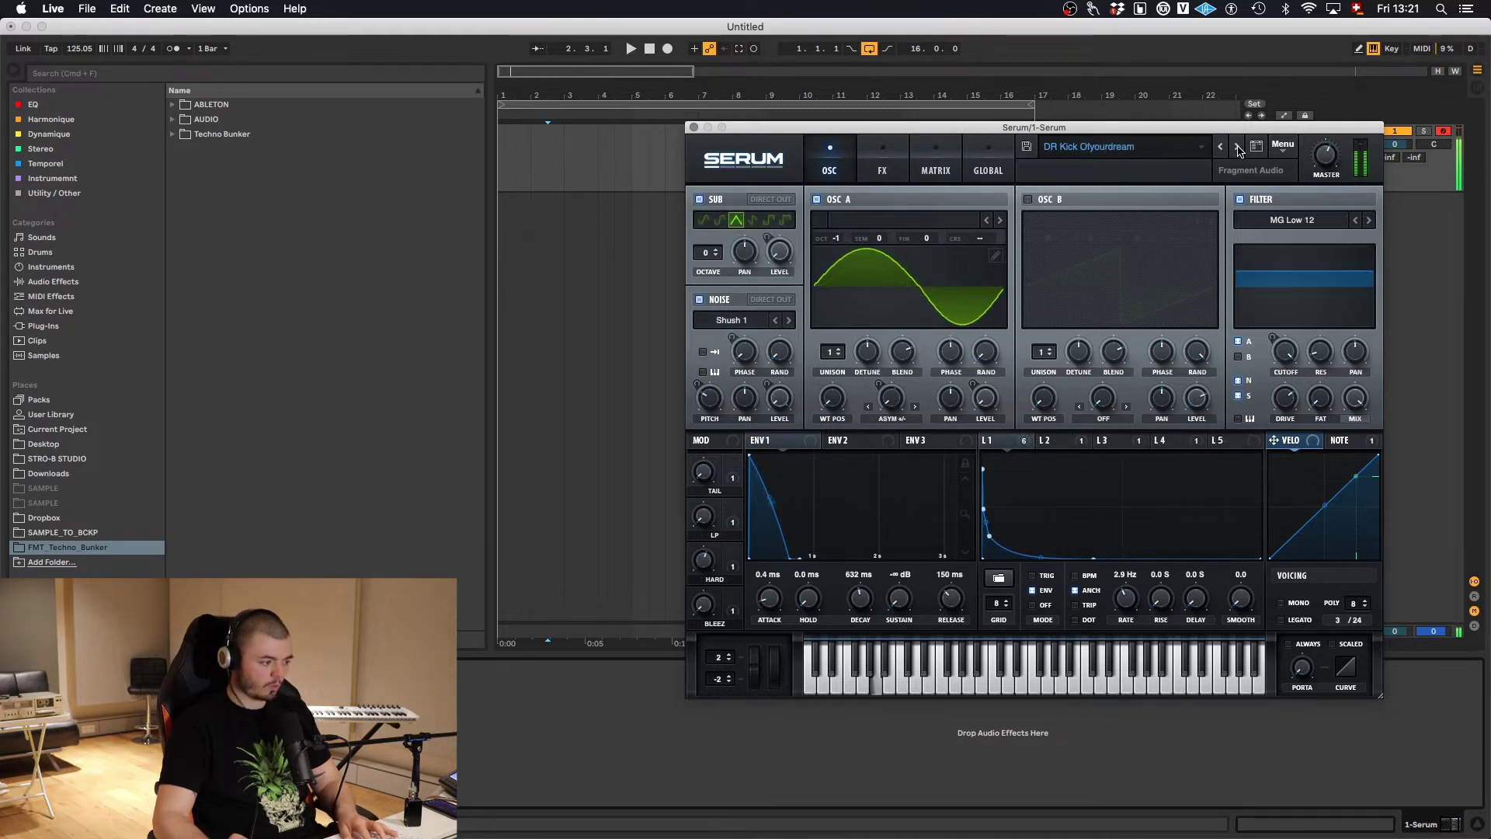
{"action": "left_click", "coordinate": [1239, 146]}
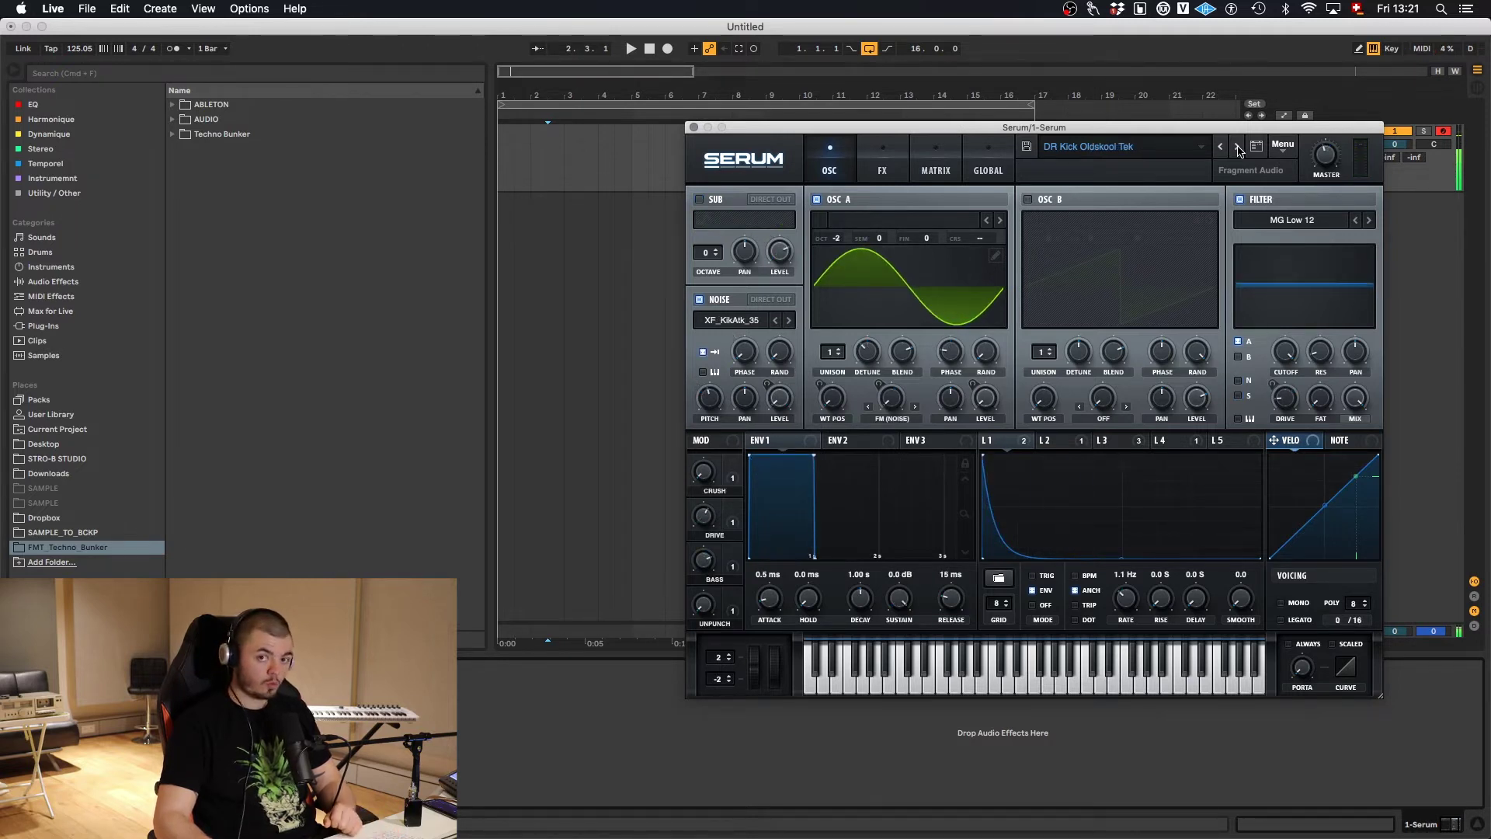
{"action": "left_click", "coordinate": [1239, 147]}
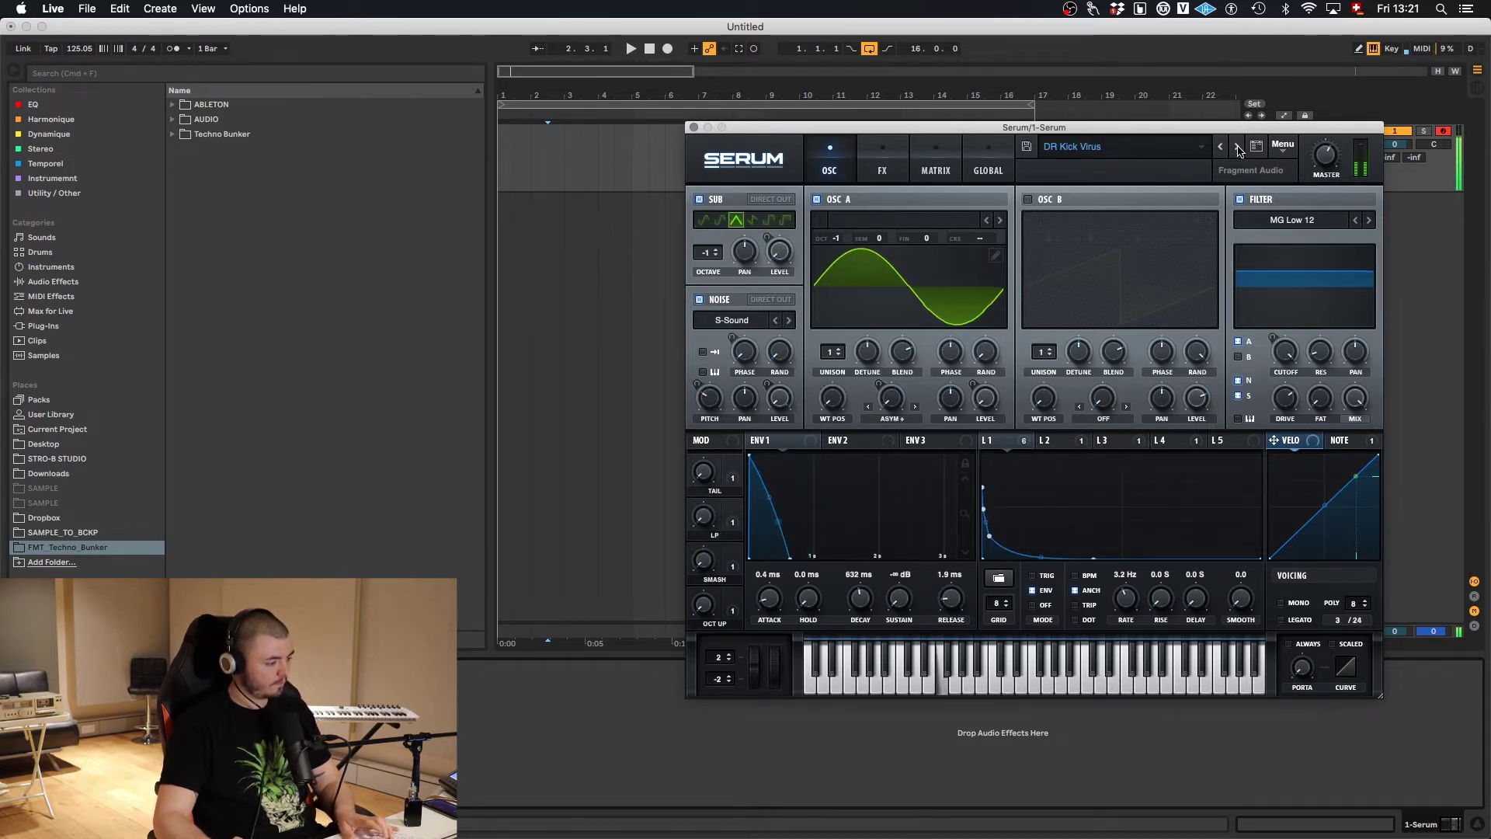
- Audition DR Metal Twerk, DR Perc Lowrollair, DR Snare Clappy and FX Bleepy presets, ending on FX Brown Ambiance
{"action": "left_click", "coordinate": [1238, 147]}
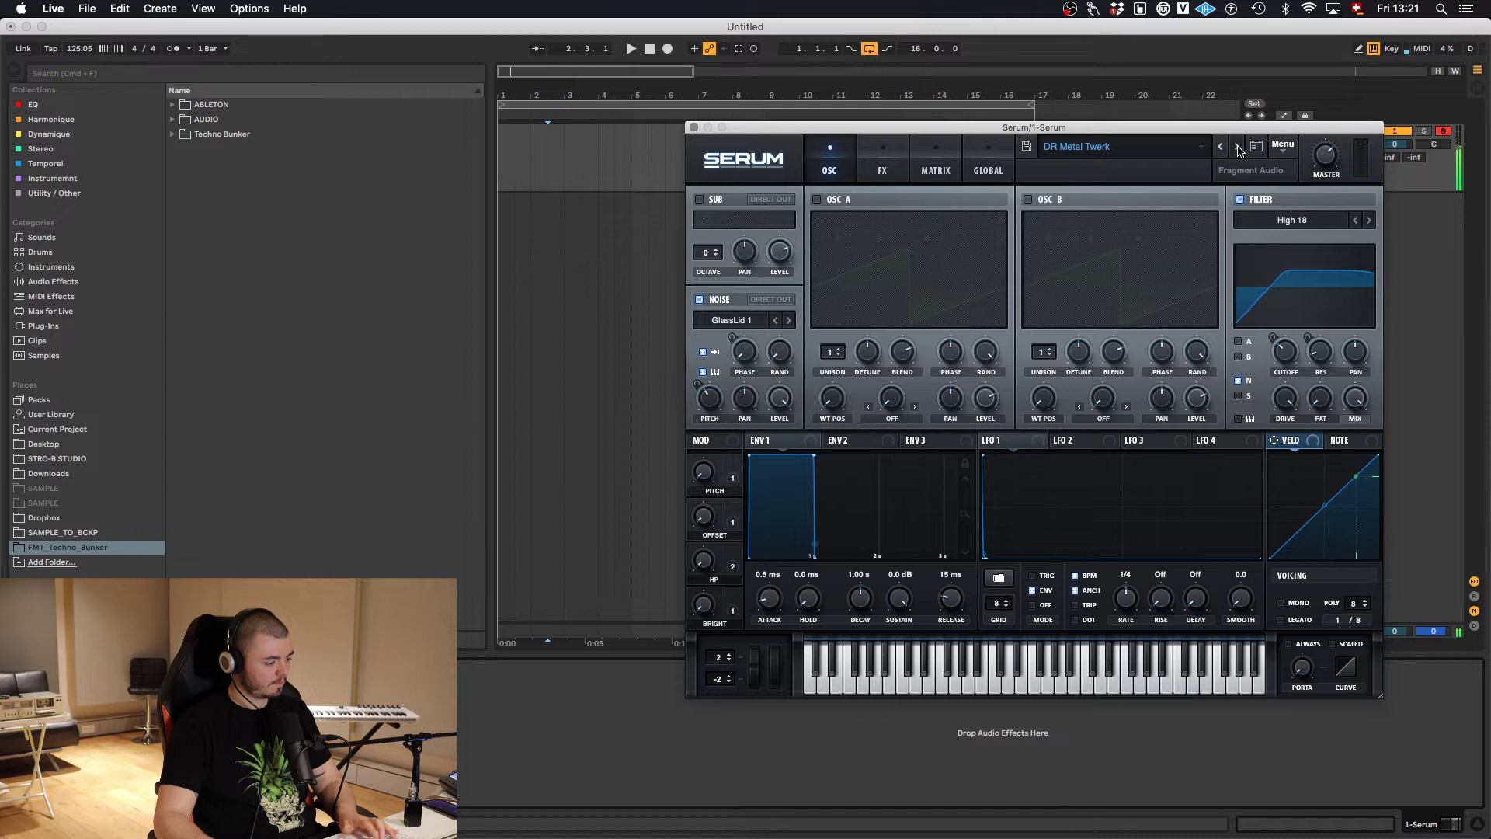
{"action": "left_click", "coordinate": [1238, 146]}
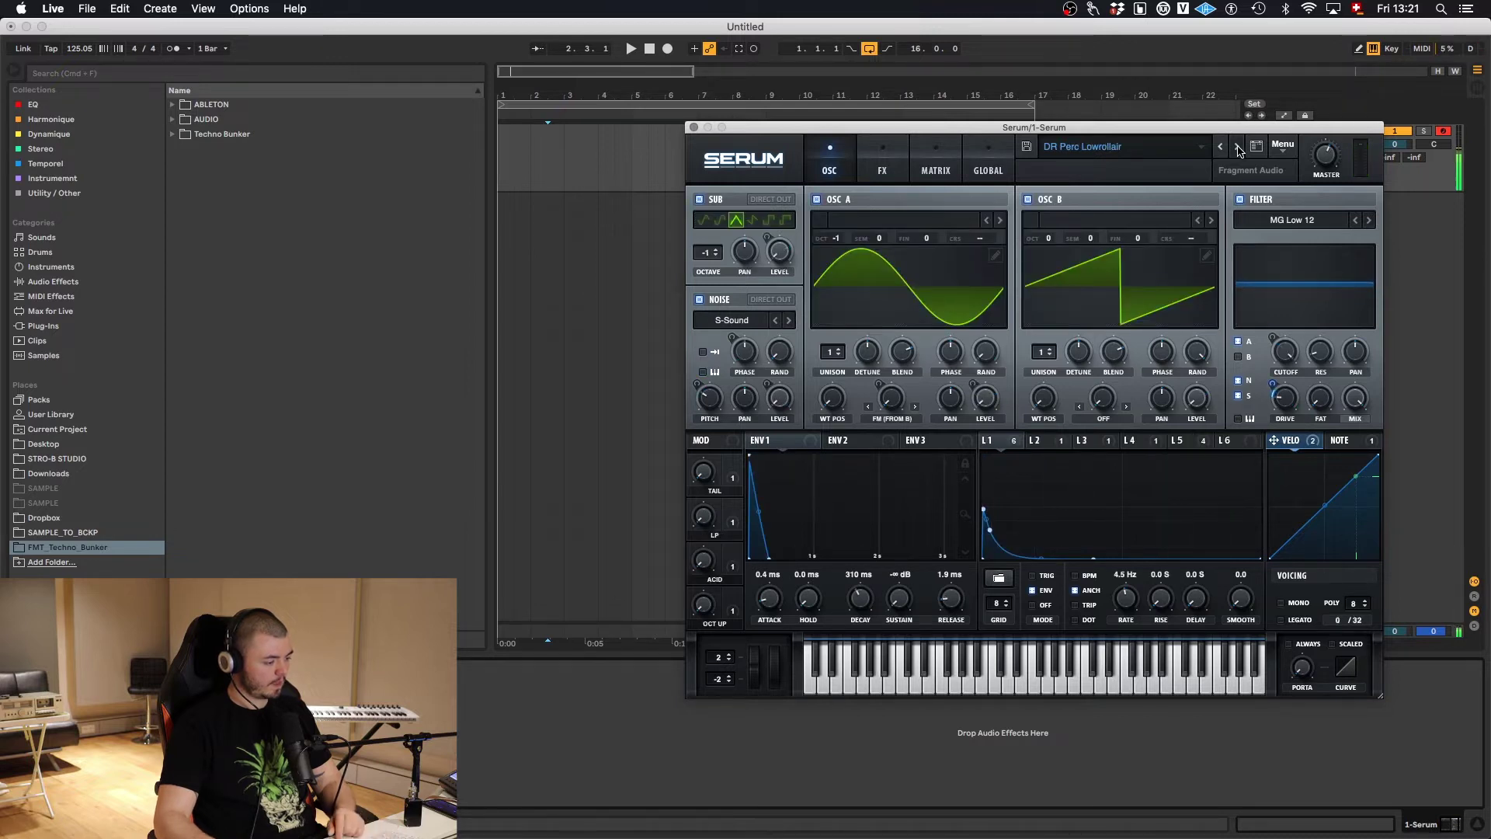
{"action": "left_click", "coordinate": [1238, 147]}
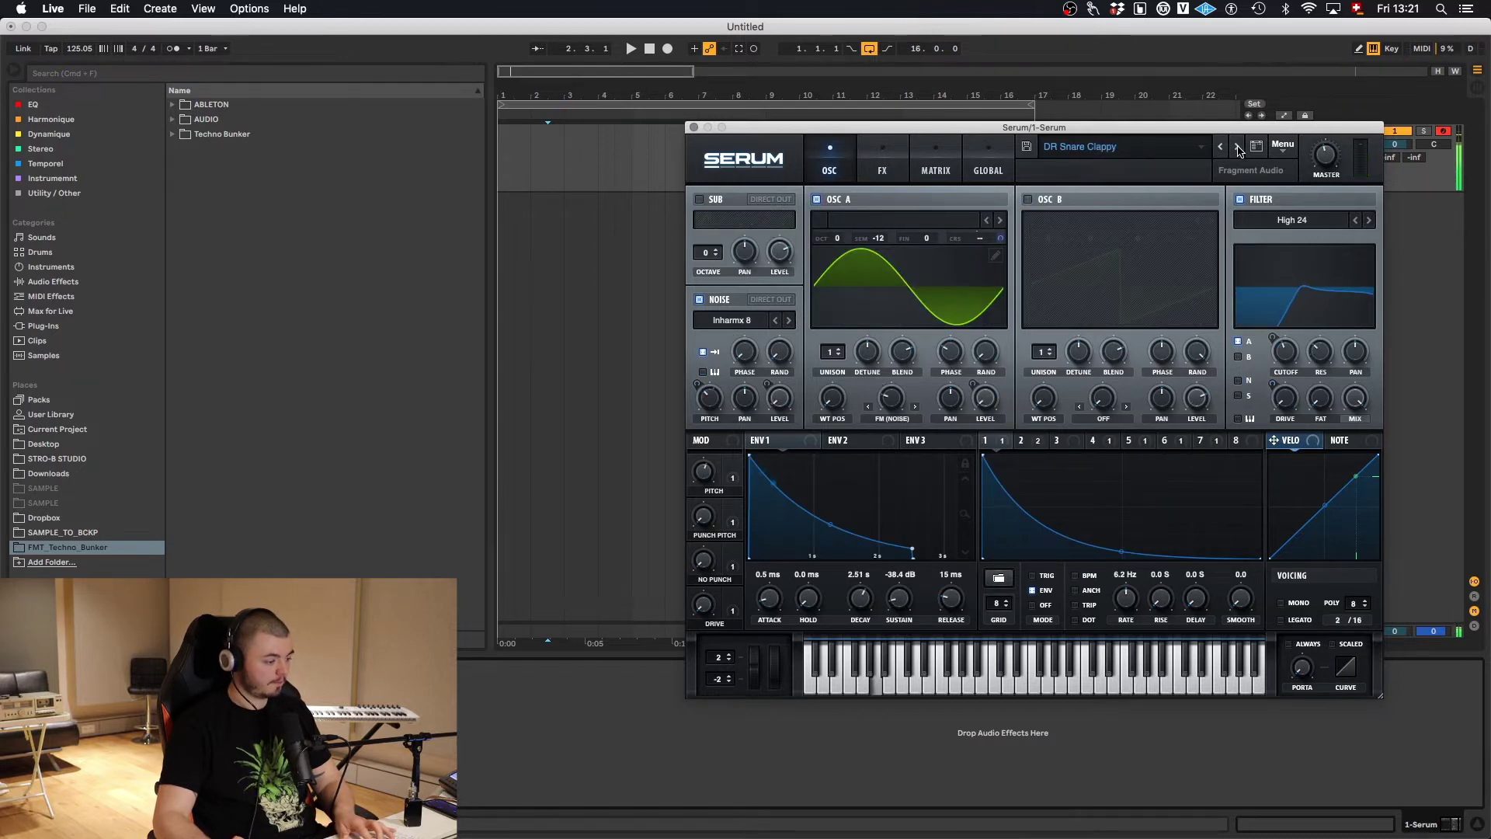
{"action": "left_click", "coordinate": [1238, 147]}
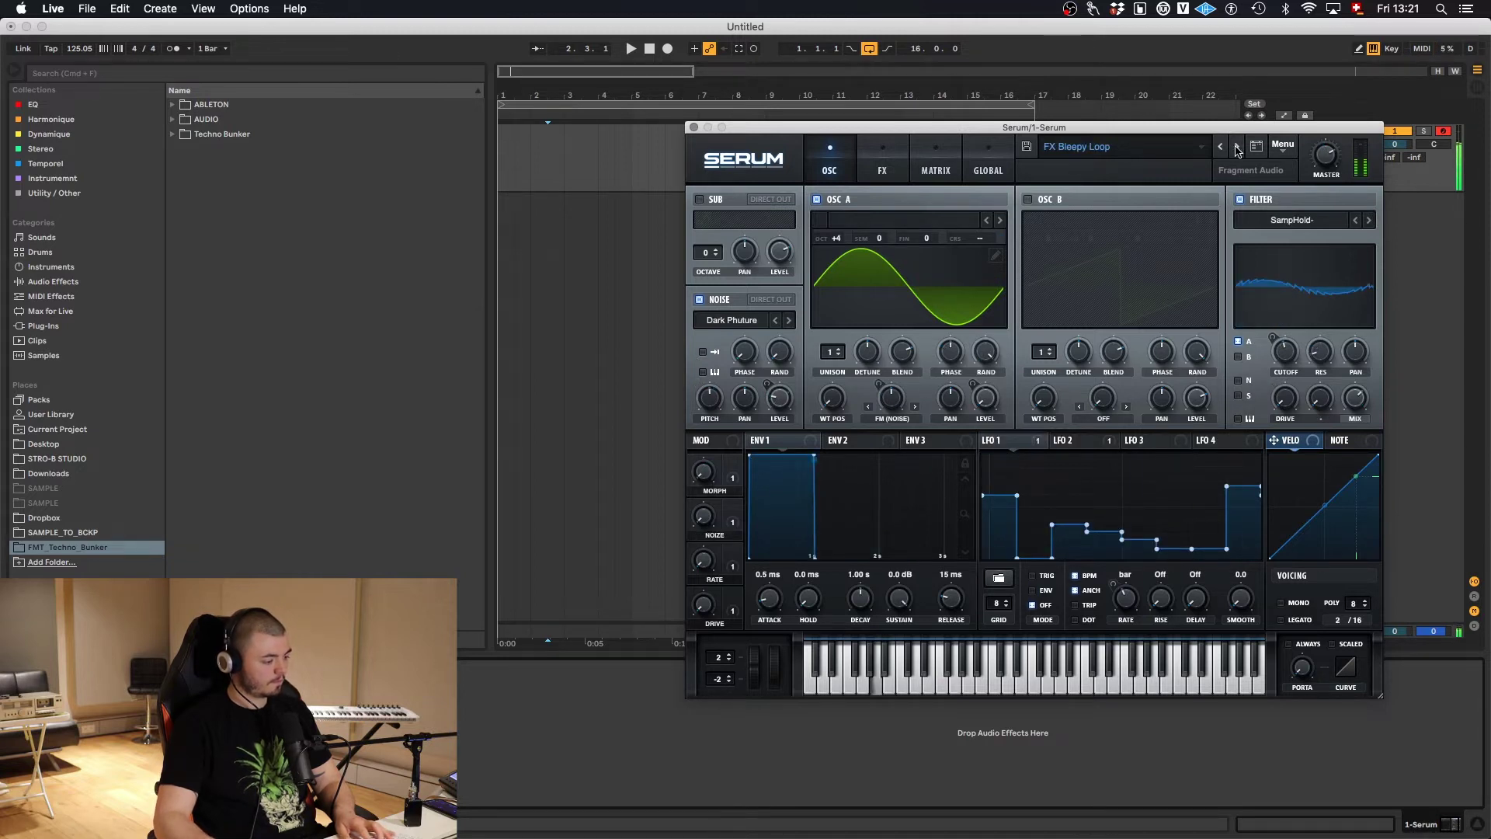
{"action": "left_click", "coordinate": [1236, 146]}
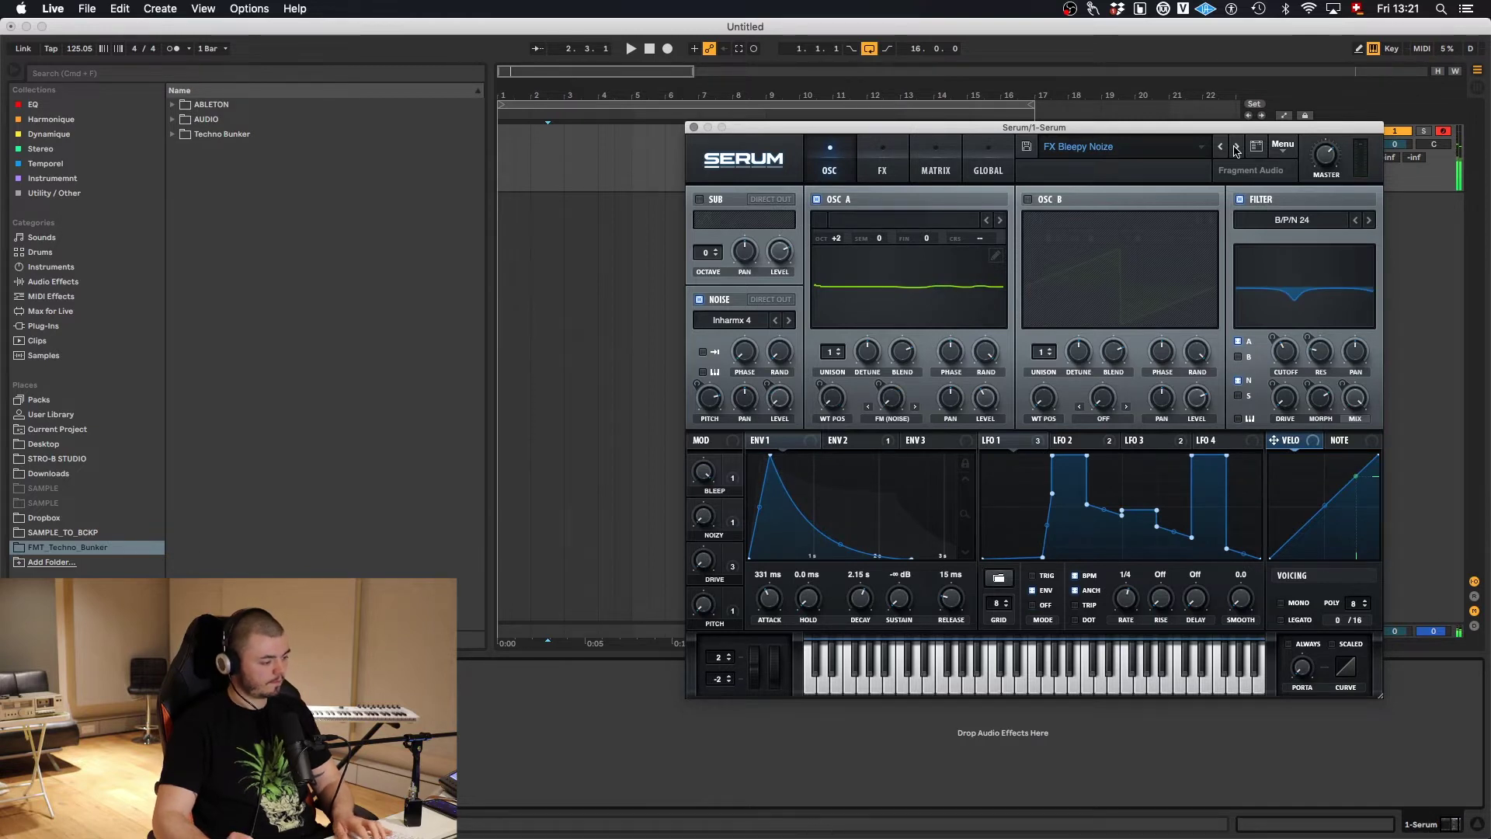
{"action": "left_click", "coordinate": [1236, 147]}
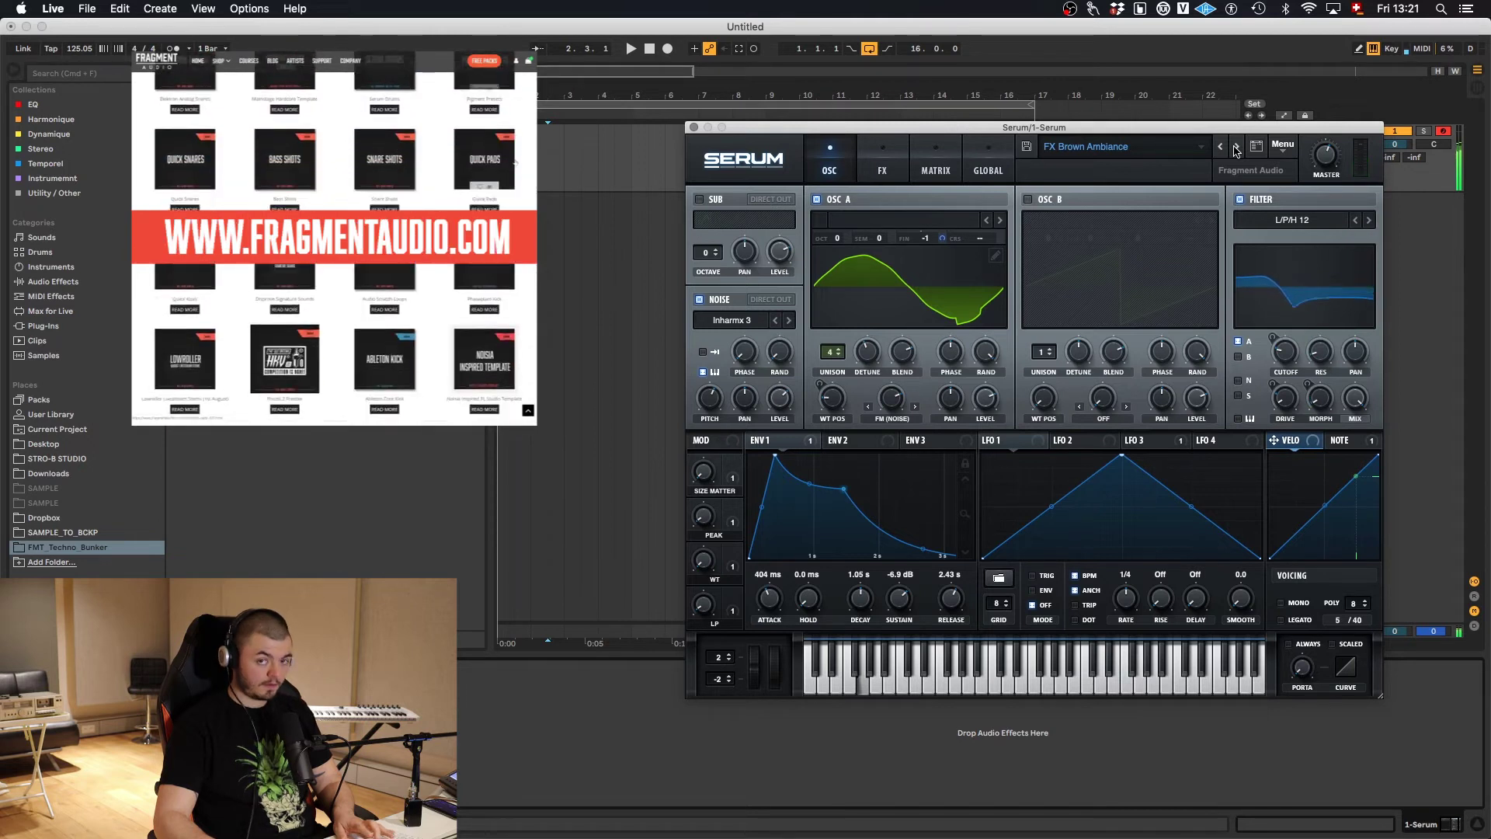
- Try FX Futur Noize Loop with a Morph macro sweep, then return to the AUDIO folders
{"action": "left_click", "coordinate": [1237, 147]}
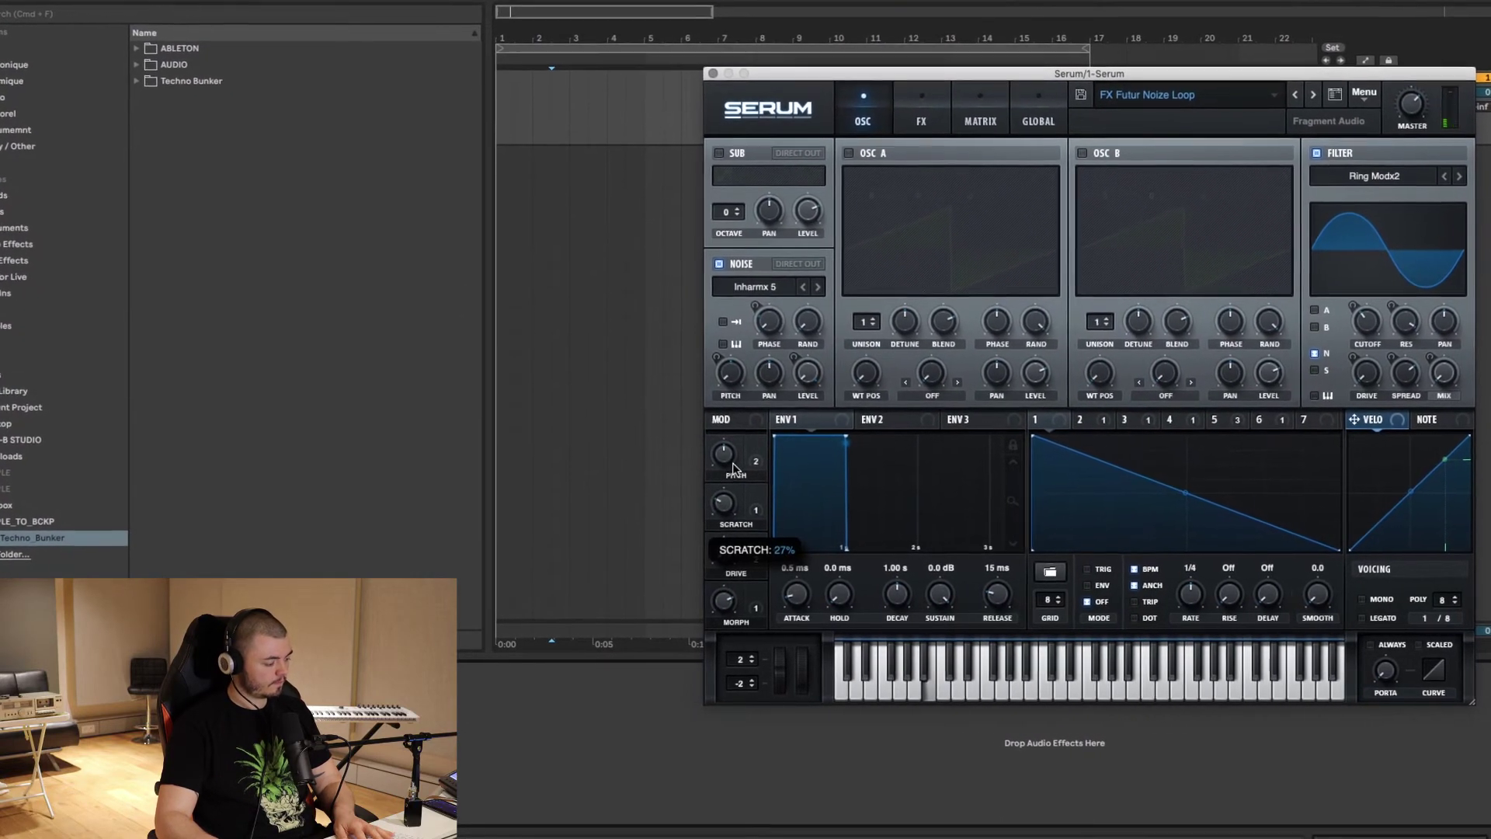
{"action": "mouse_move", "coordinate": [725, 599]}
{"action": "left_mouse_down"}
{"action": "mouse_move", "coordinate": [742, 546]}
{"action": "mouse_move", "coordinate": [704, 618]}
{"action": "left_mouse_up"}
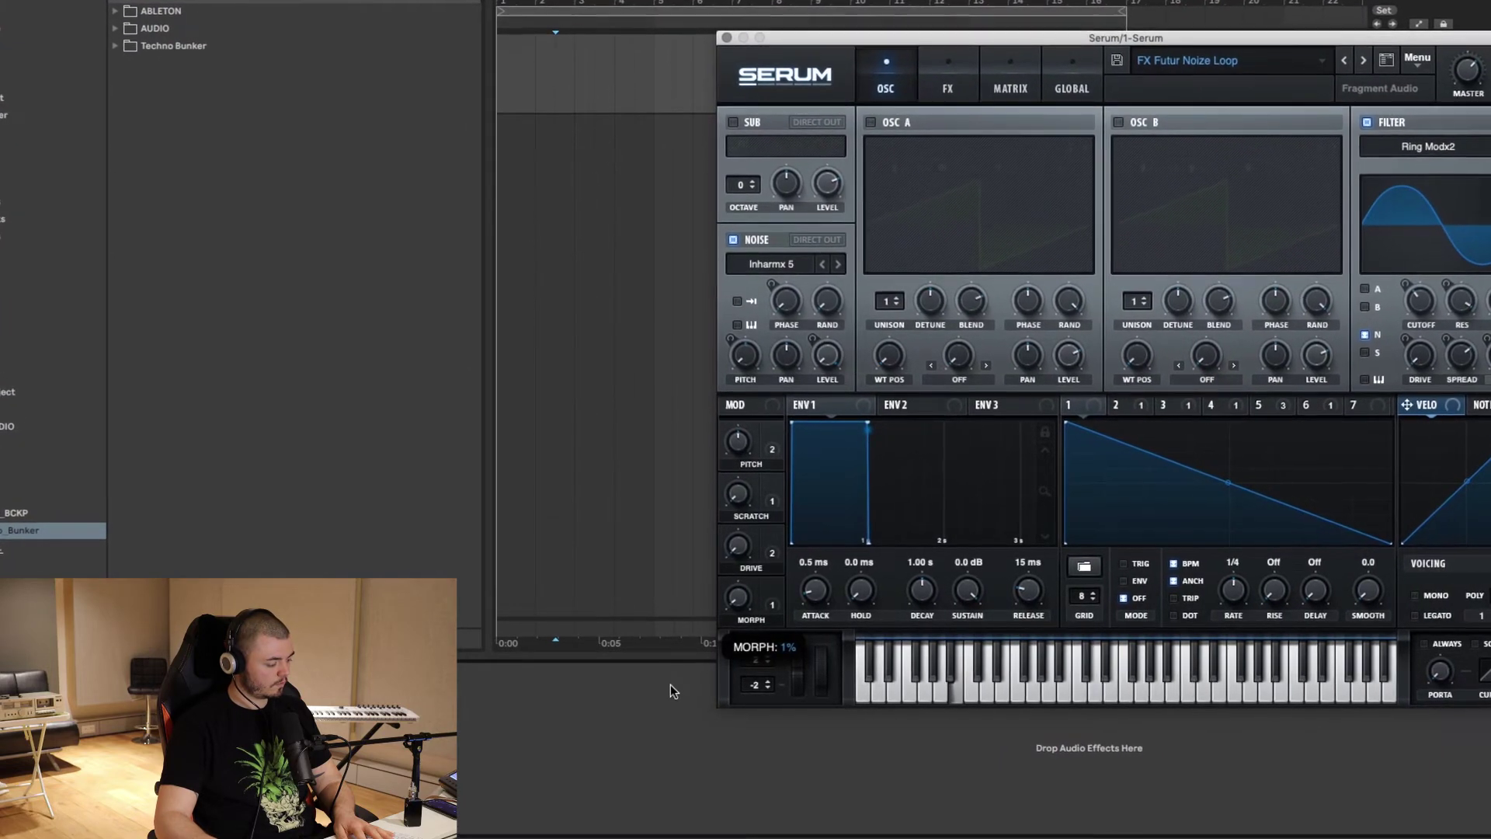
{"action": "mouse_move", "coordinate": [767, 438]}
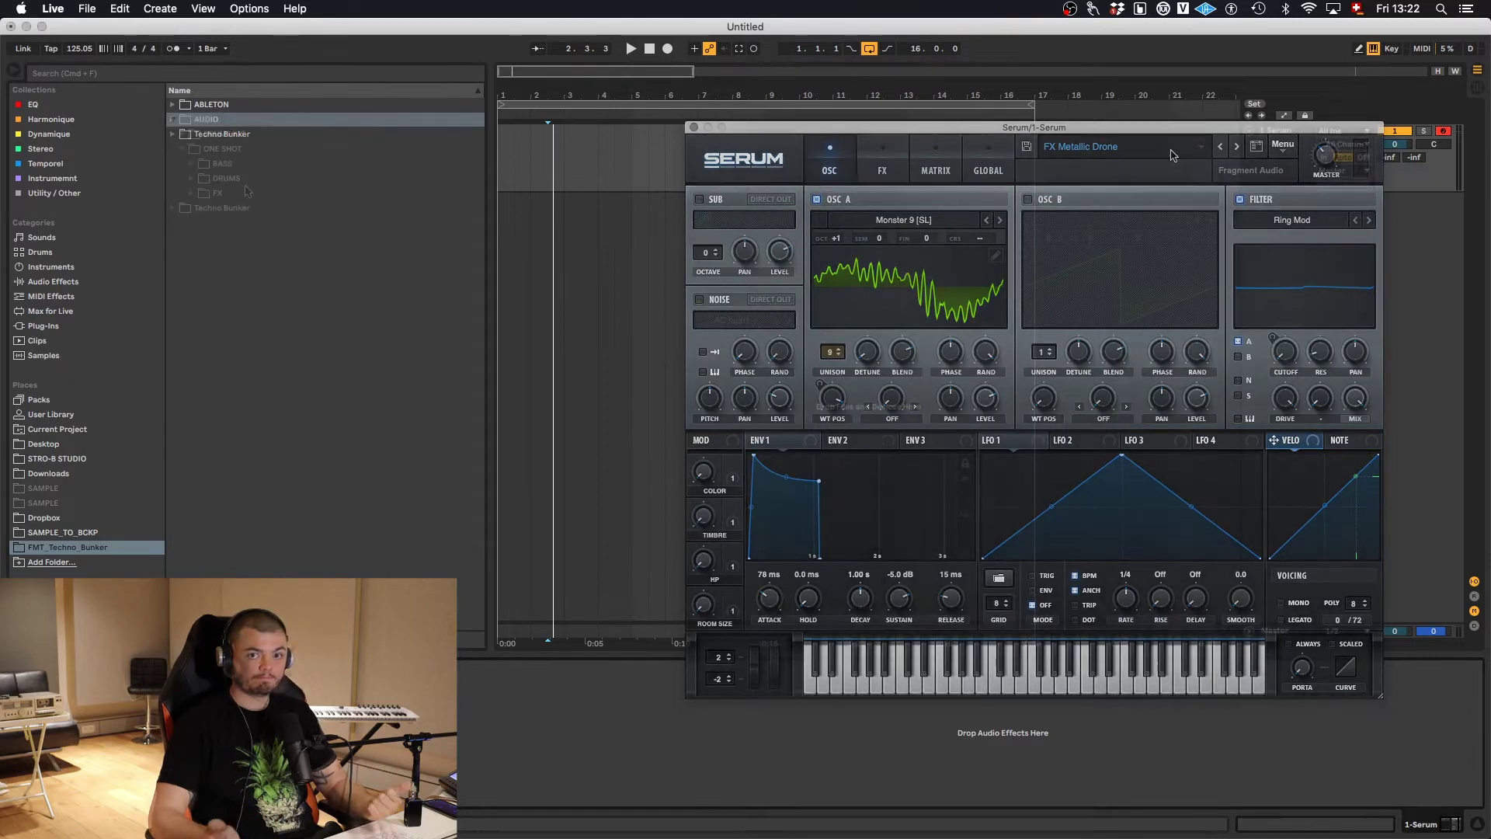
{"action": "left_click", "coordinate": [182, 149]}
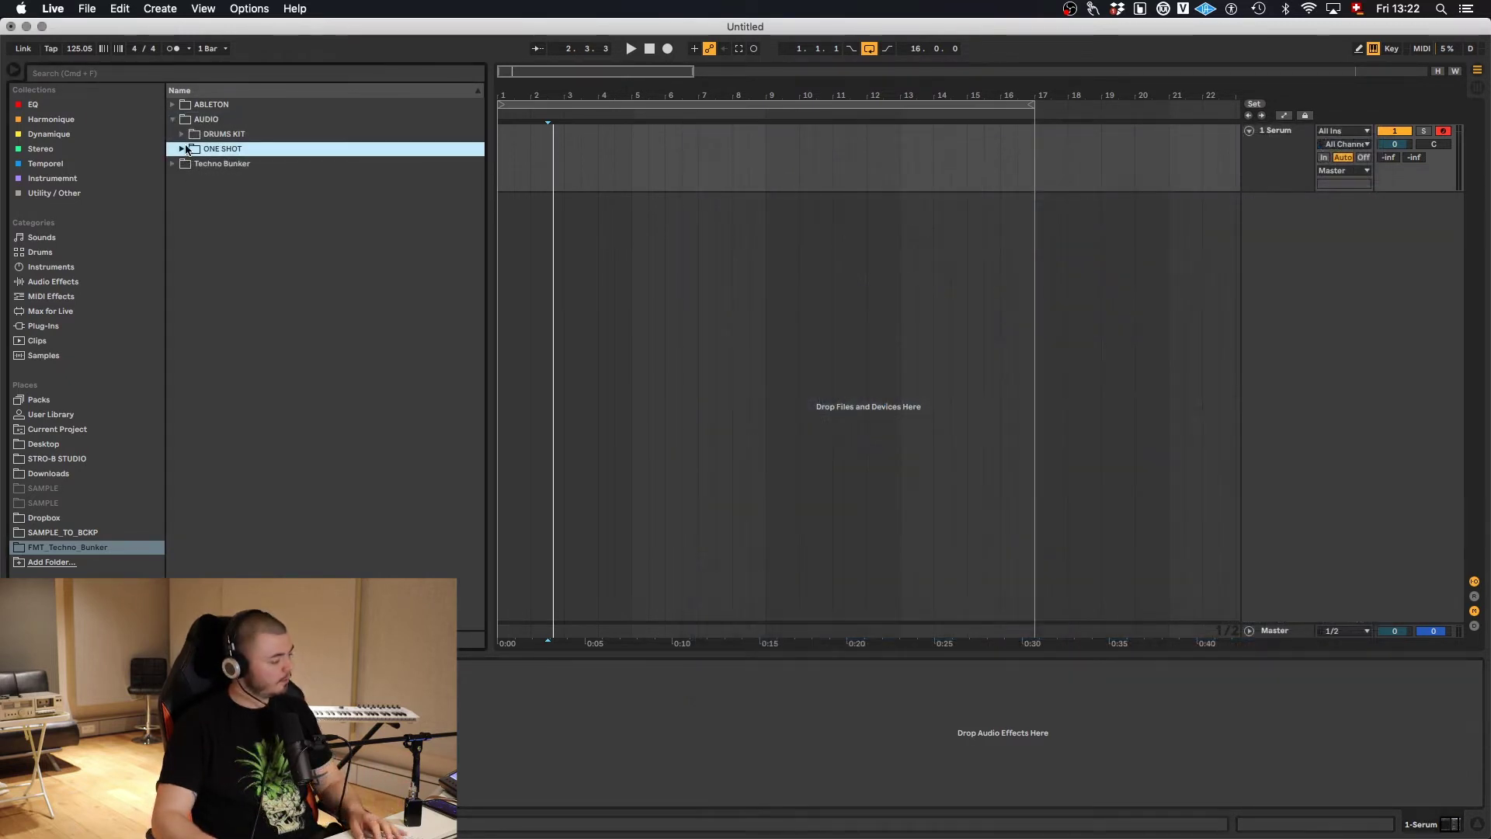
- Place the FMT_Kick_135 loop on a new track at bar 9 and play it
{"action": "left_click", "coordinate": [182, 134]}
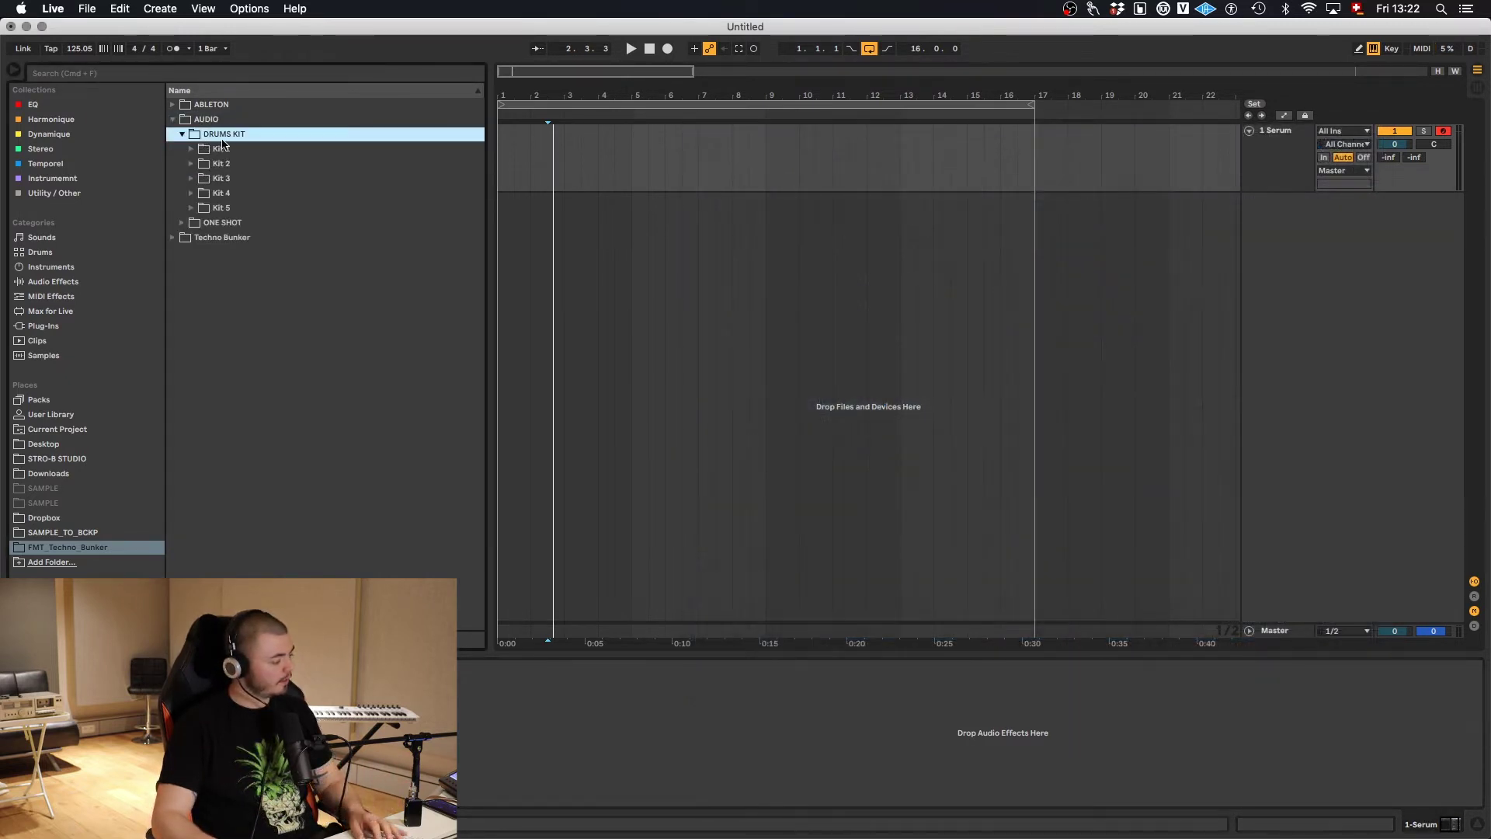
{"action": "left_click", "coordinate": [191, 178]}
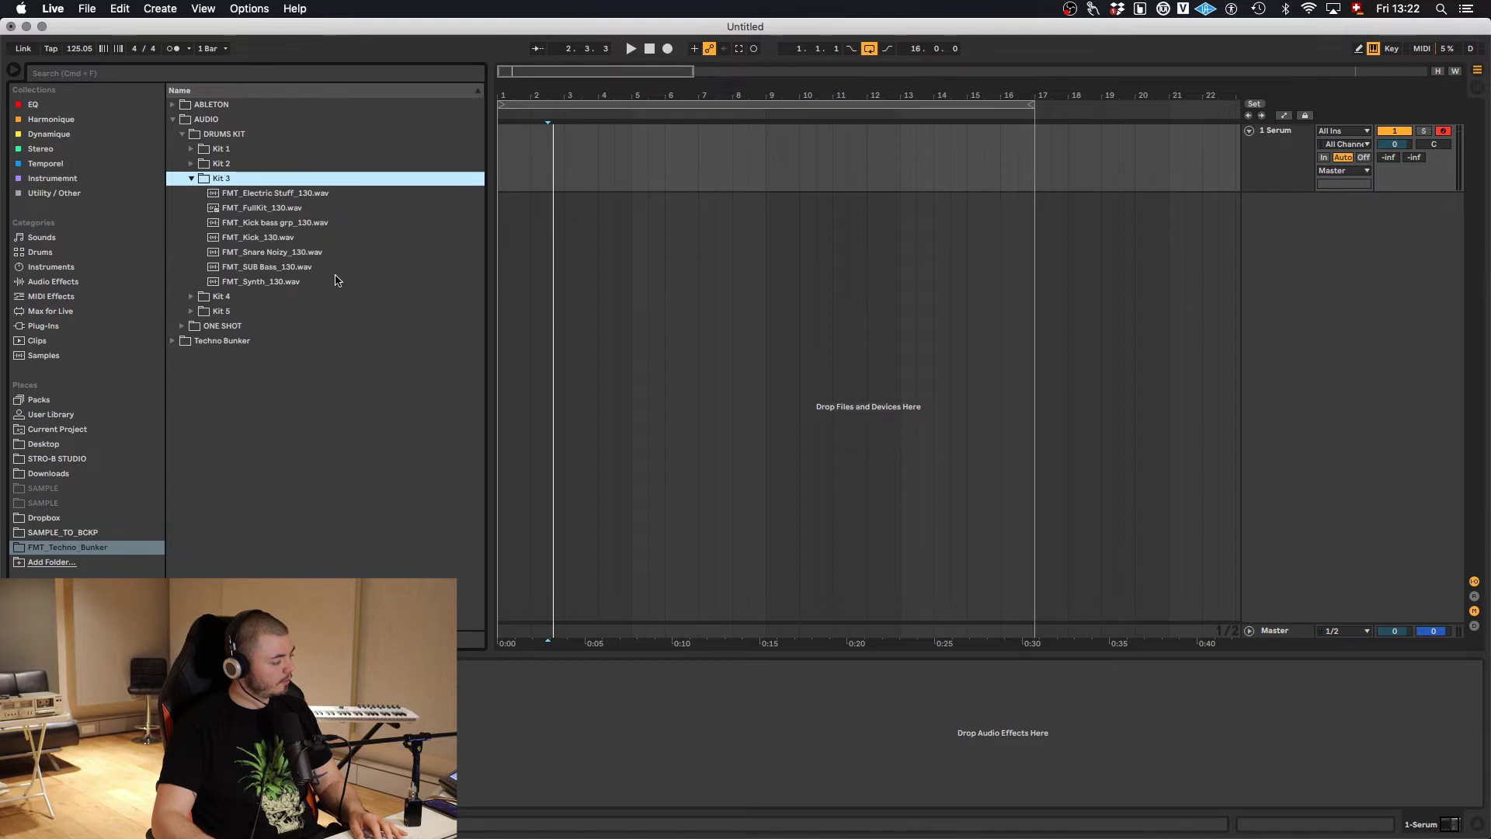
{"action": "left_click", "coordinate": [261, 237]}
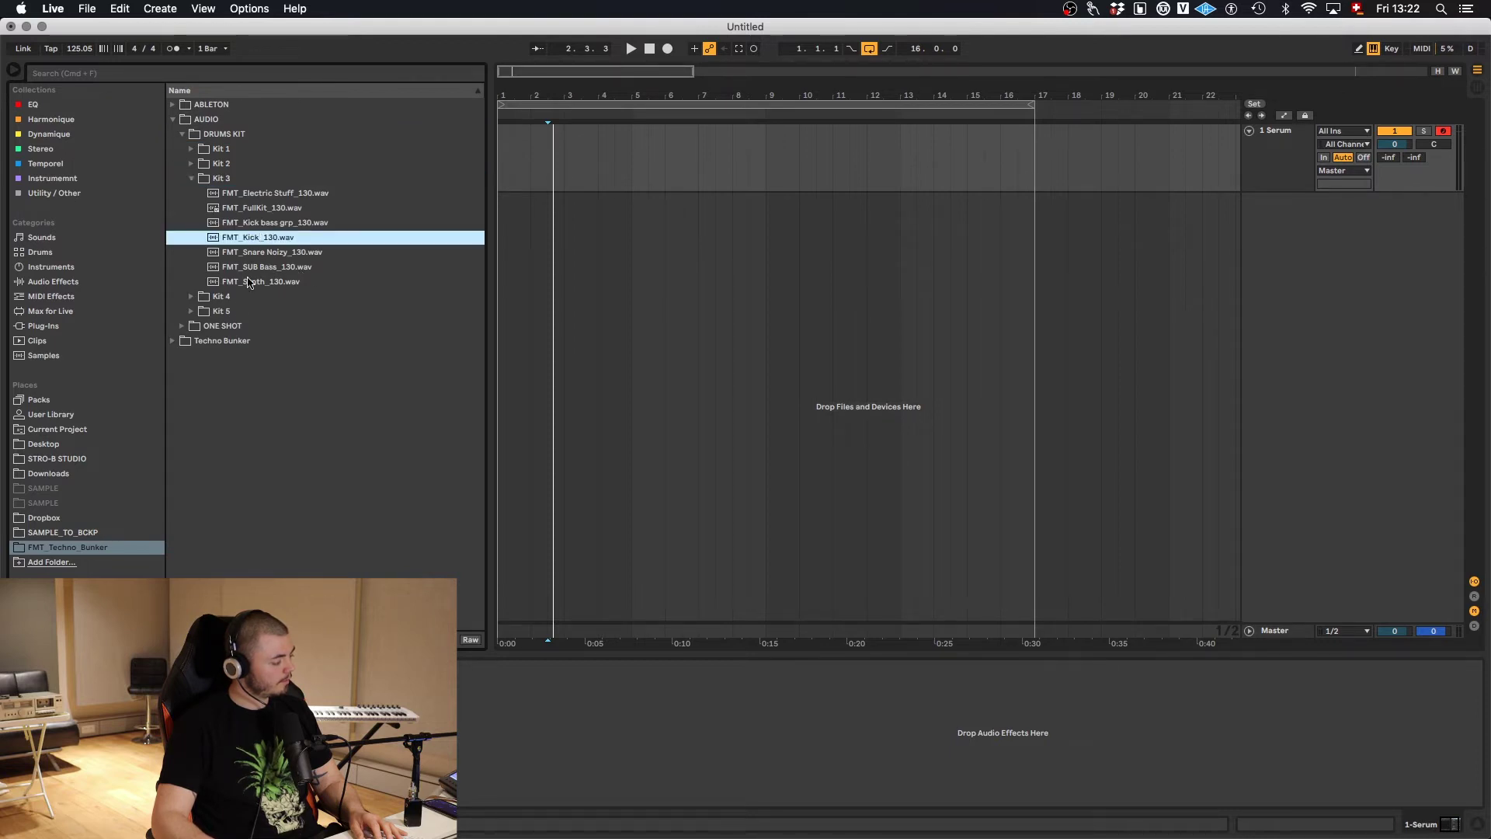
{"action": "left_click", "coordinate": [274, 223]}
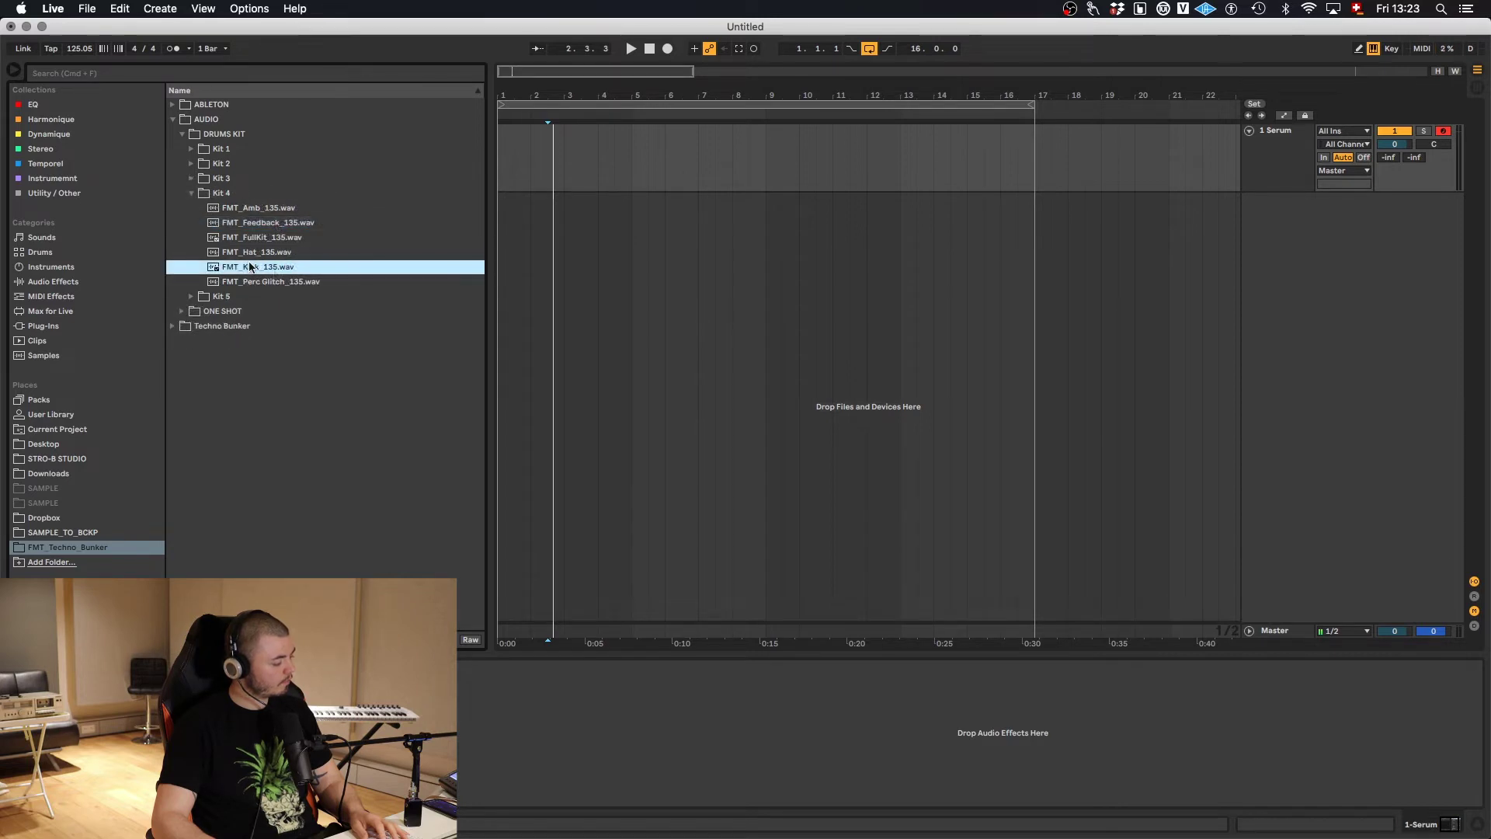
{"action": "mouse_move", "coordinate": [250, 266]}
{"action": "left_mouse_down"}
{"action": "mouse_move", "coordinate": [805, 174]}
{"action": "mouse_move", "coordinate": [774, 199]}
{"action": "left_mouse_up"}
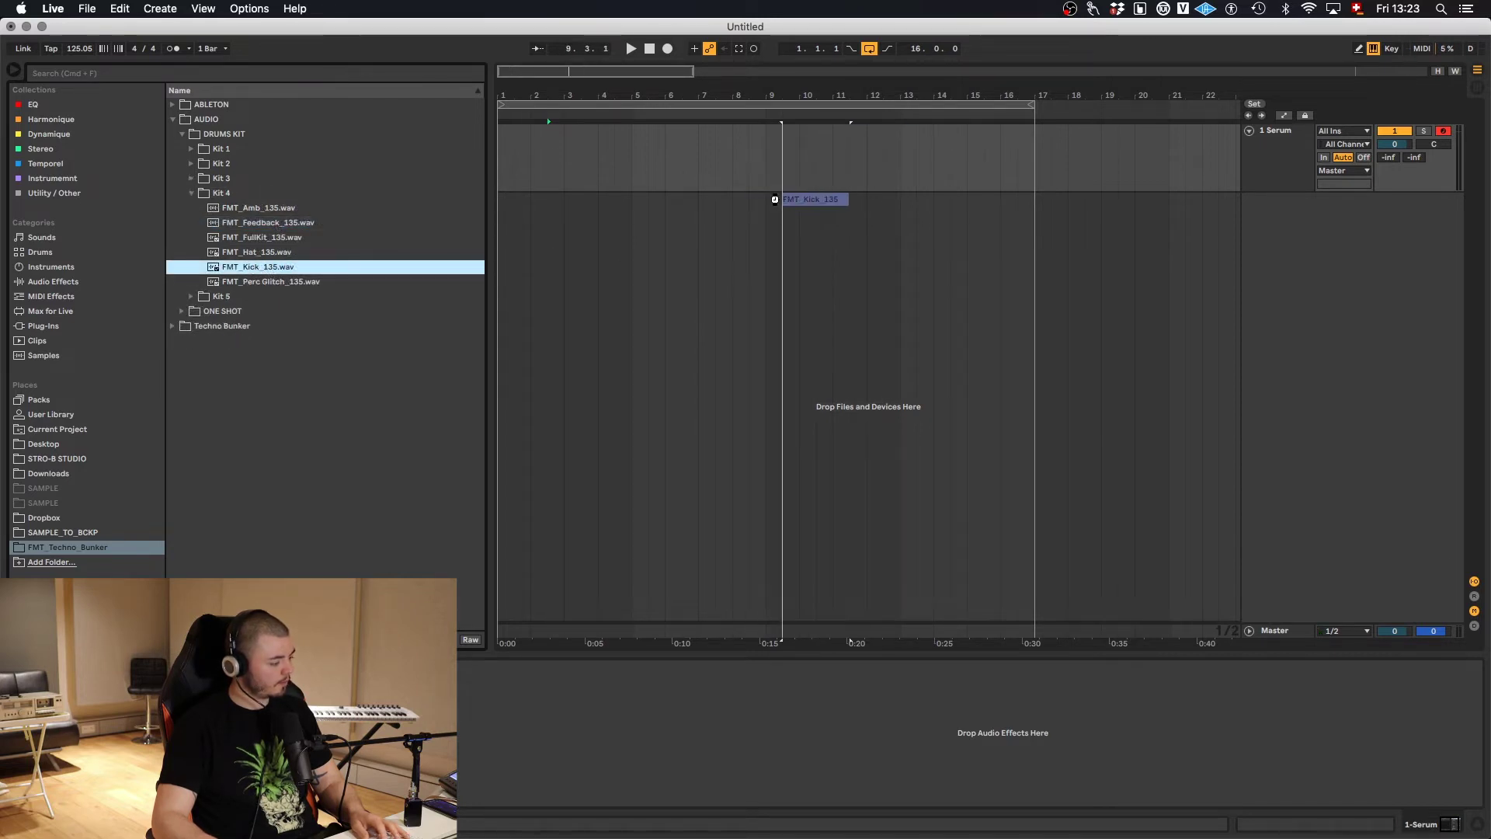
{"action": "left_click_drag", "start_coordinate": [774, 199], "coordinate": [778, 200]}
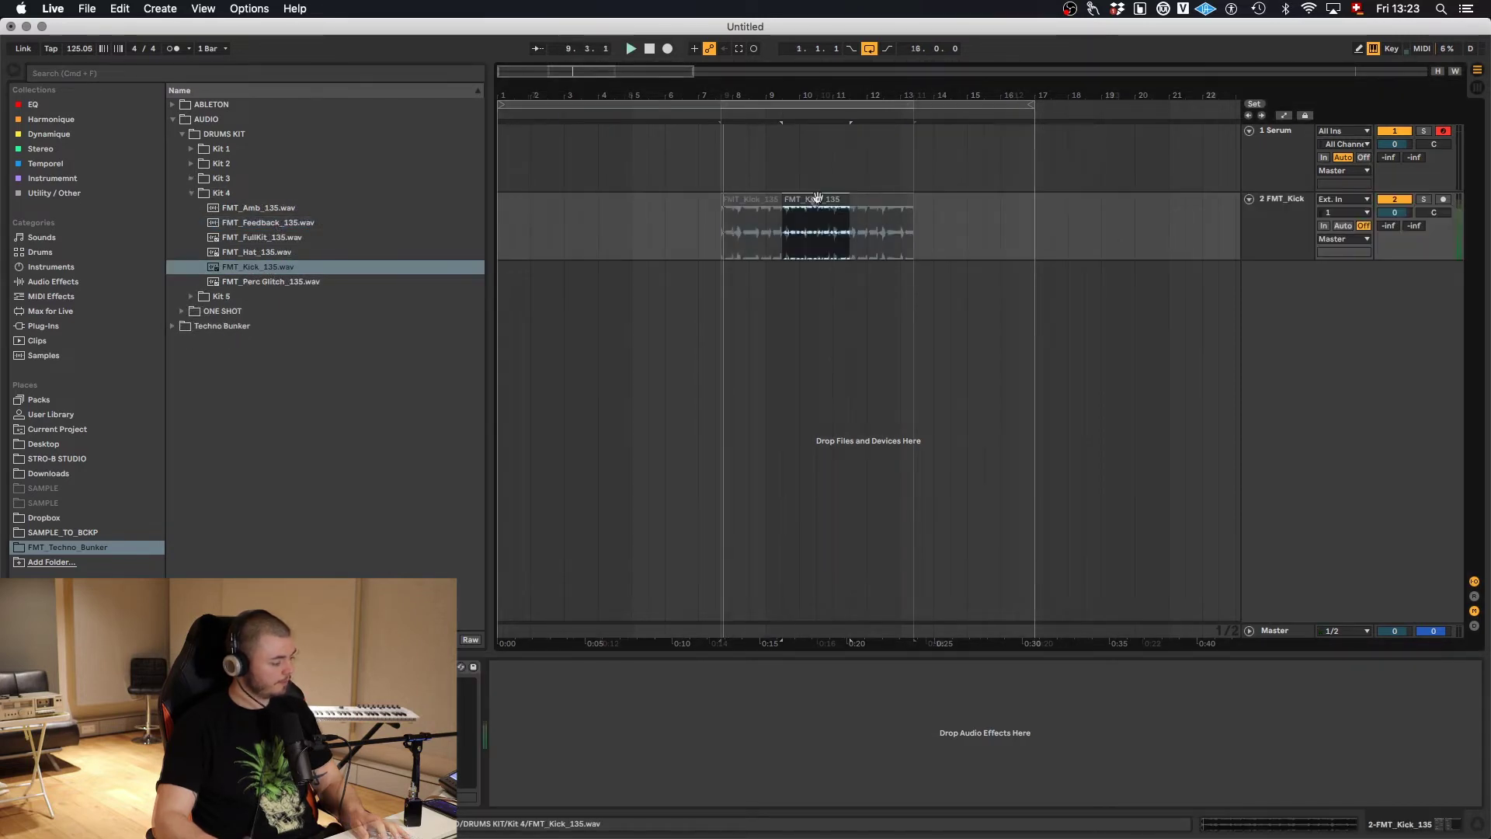
{"action": "key", "text": "space"}
{"action": "scroll", "coordinate": [742, 277], "scroll_direction": "up", "scroll_amount": 10}
{"action": "scroll", "coordinate": [584, 235], "scroll_direction": "down", "scroll_amount": 5}
{"action": "scroll", "coordinate": [583, 226], "scroll_direction": "left", "scroll_amount": 3}
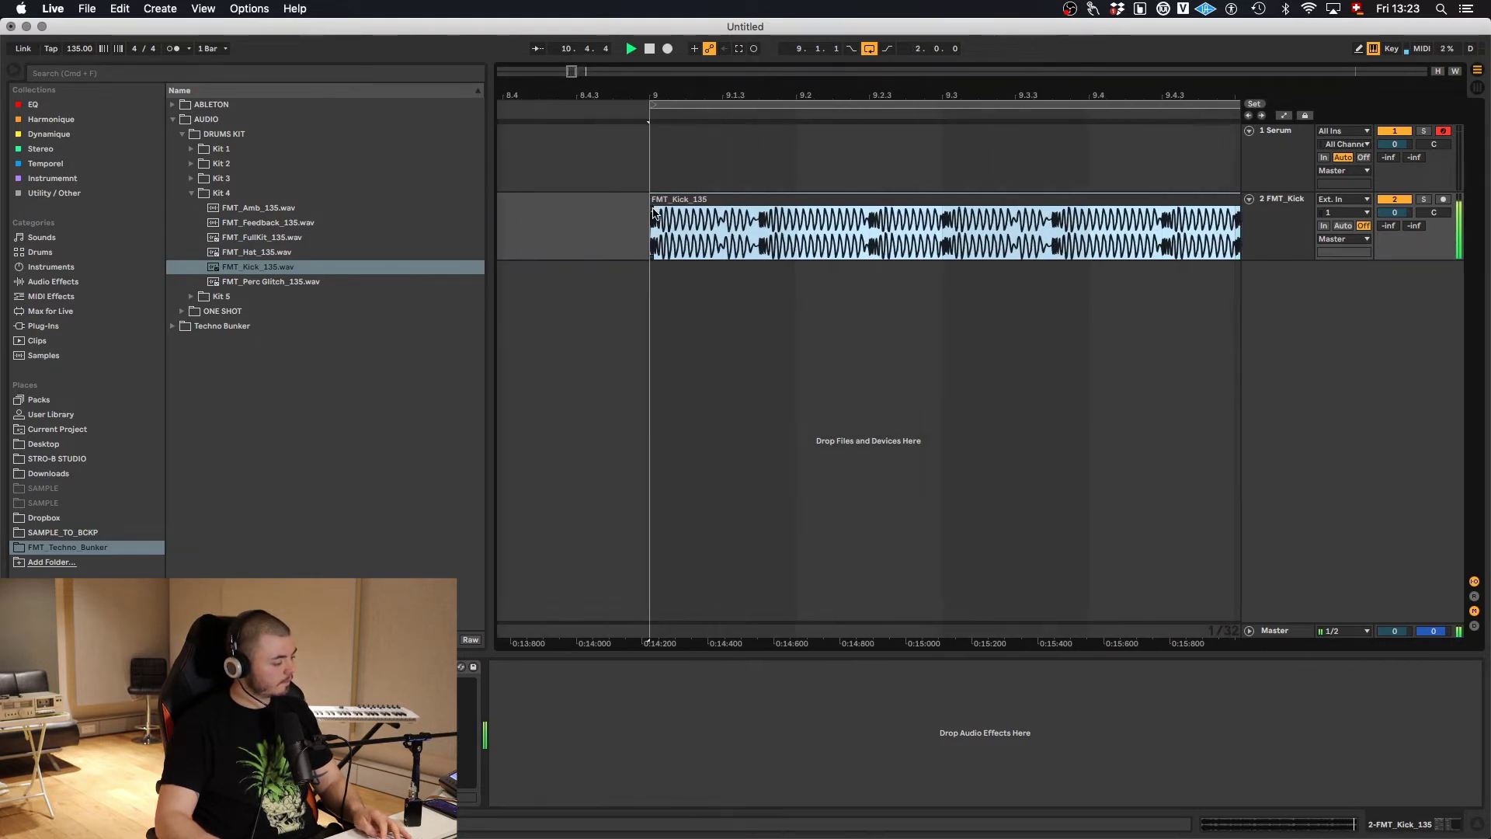
- Duplicate the kick clip's first section with Cmd+D and loop a one-bar range
{"action": "left_click", "coordinate": [655, 214]}
{"action": "scroll", "coordinate": [722, 245], "scroll_direction": "down", "scroll_amount": 4}
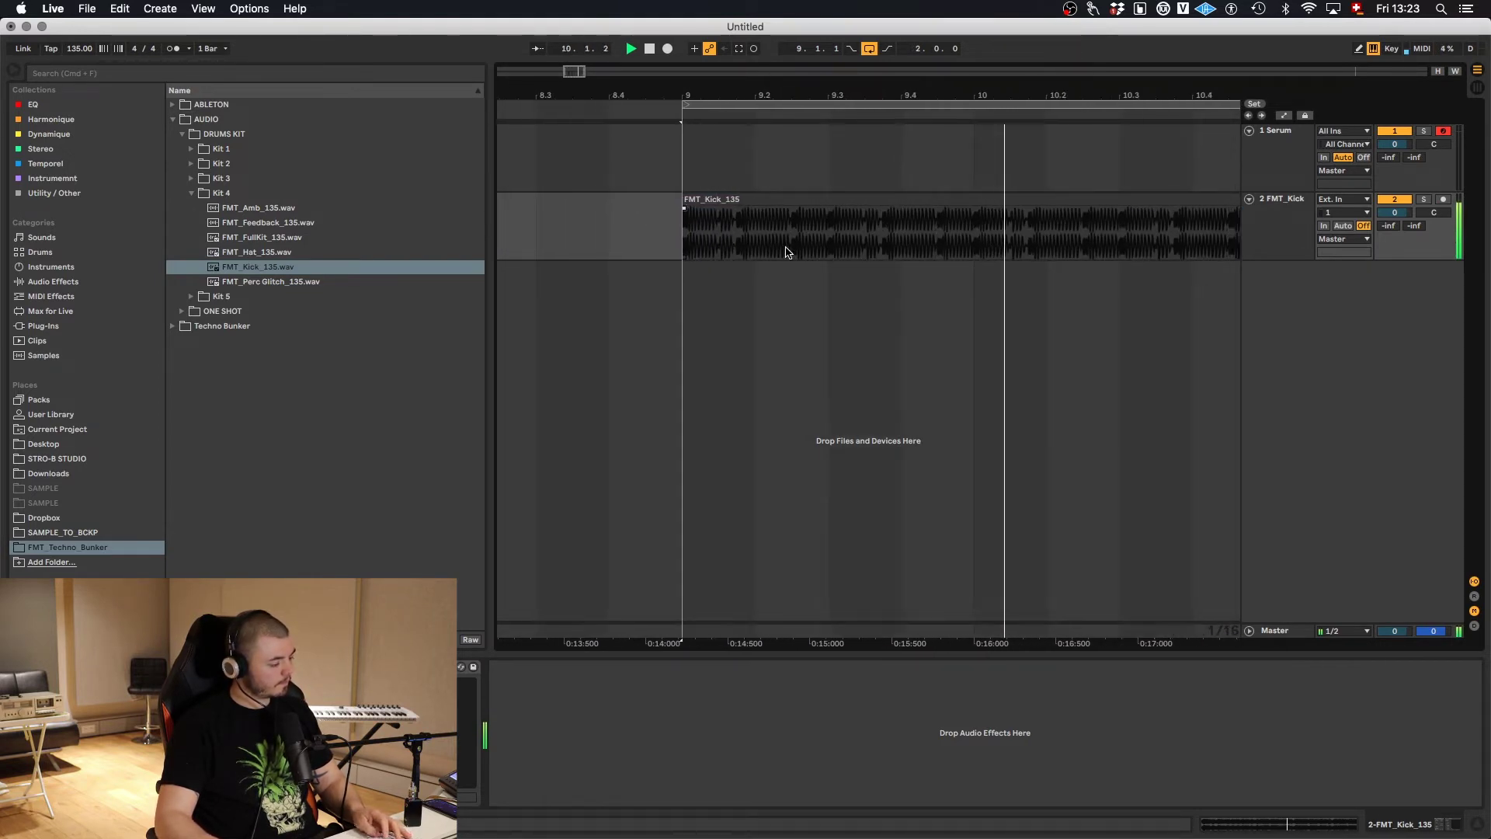
{"action": "scroll", "coordinate": [786, 253], "scroll_direction": "down", "scroll_amount": 3}
{"action": "left_click_drag", "start_coordinate": [717, 233], "coordinate": [804, 251]}
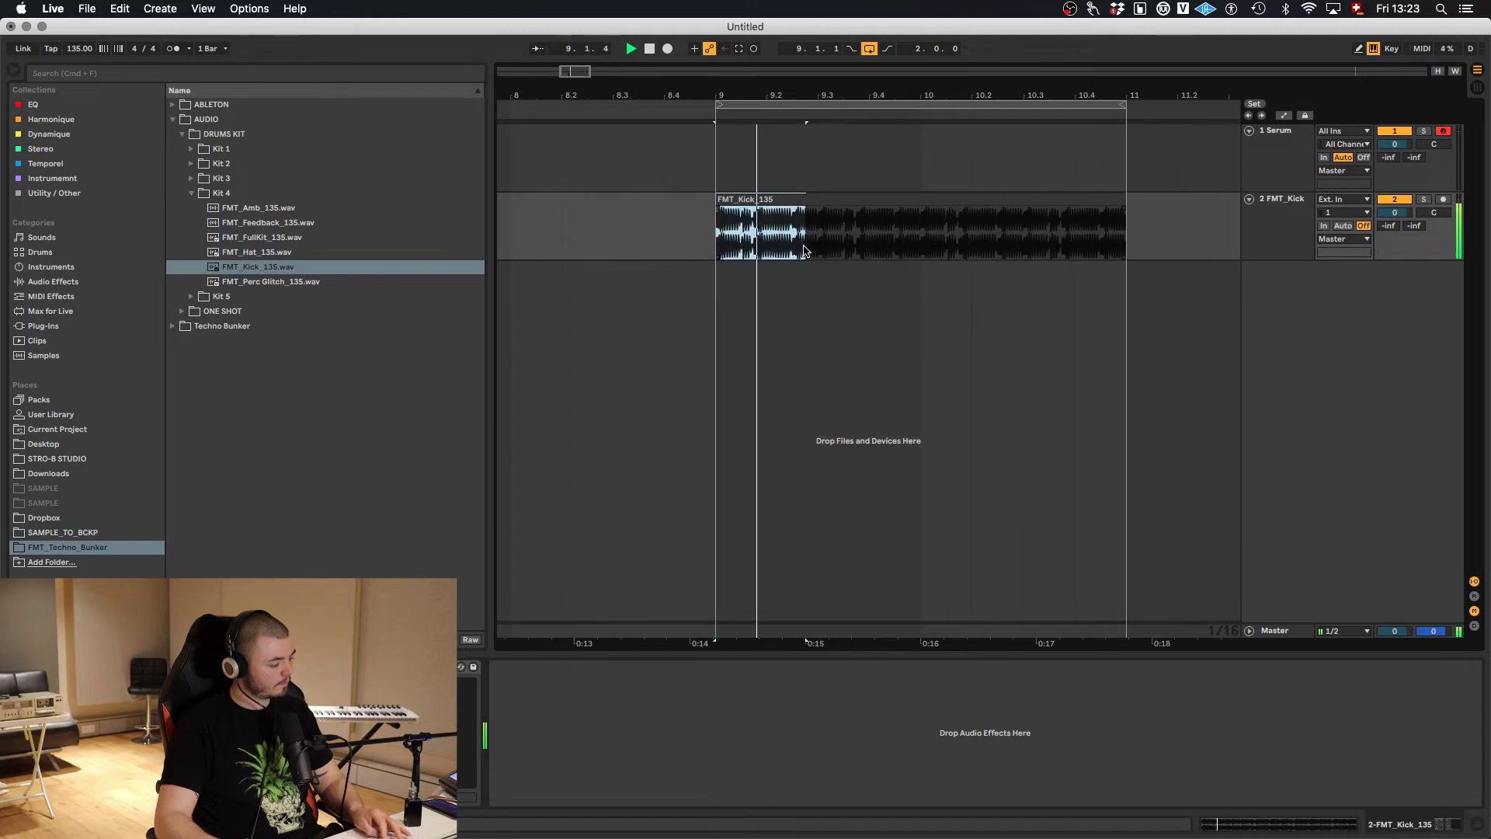
{"action": "key", "text": "super+d"}
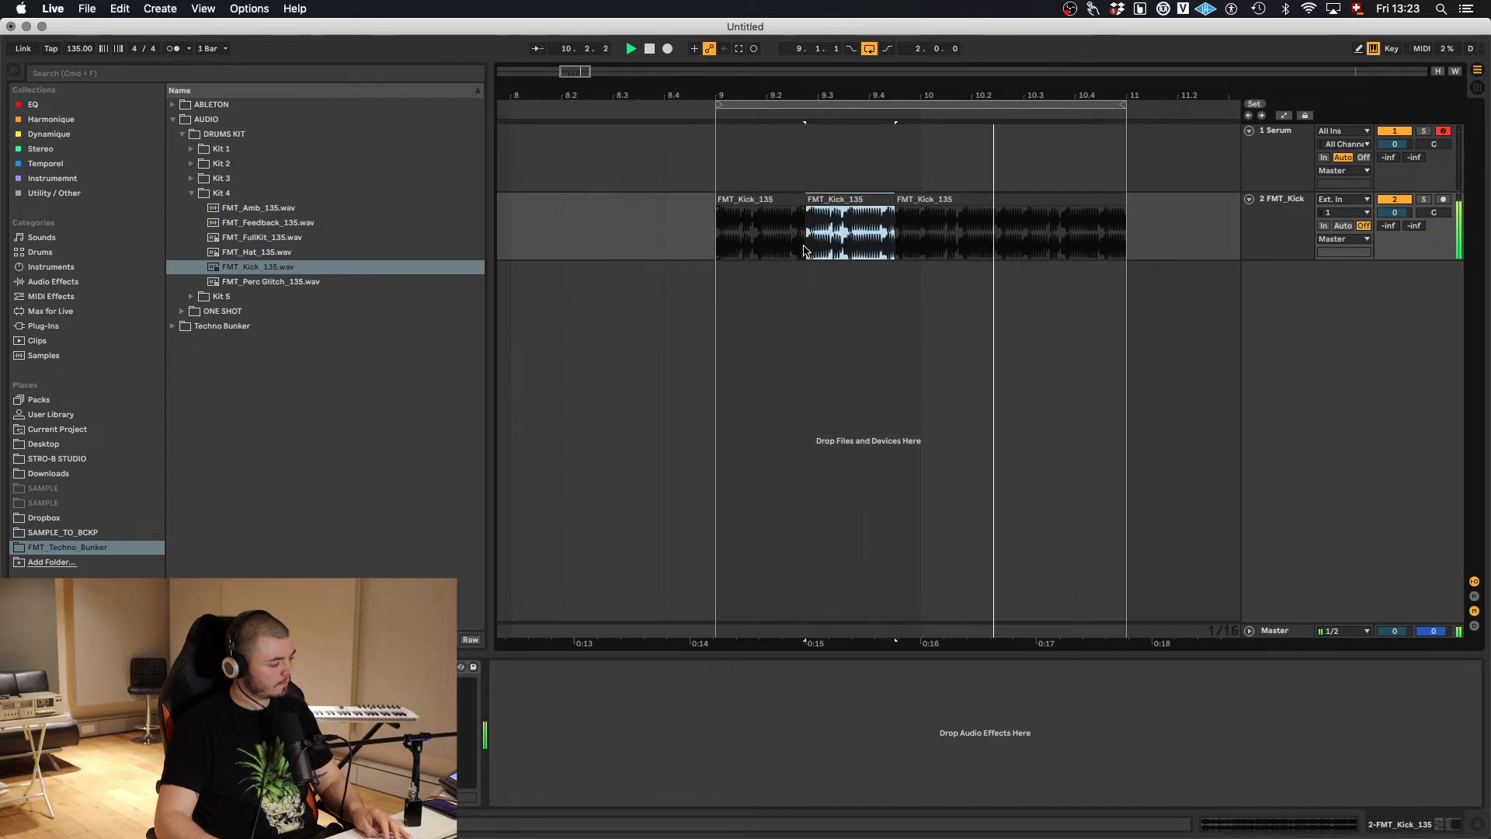
{"action": "left_click_drag", "start_coordinate": [921, 237], "coordinate": [708, 231]}
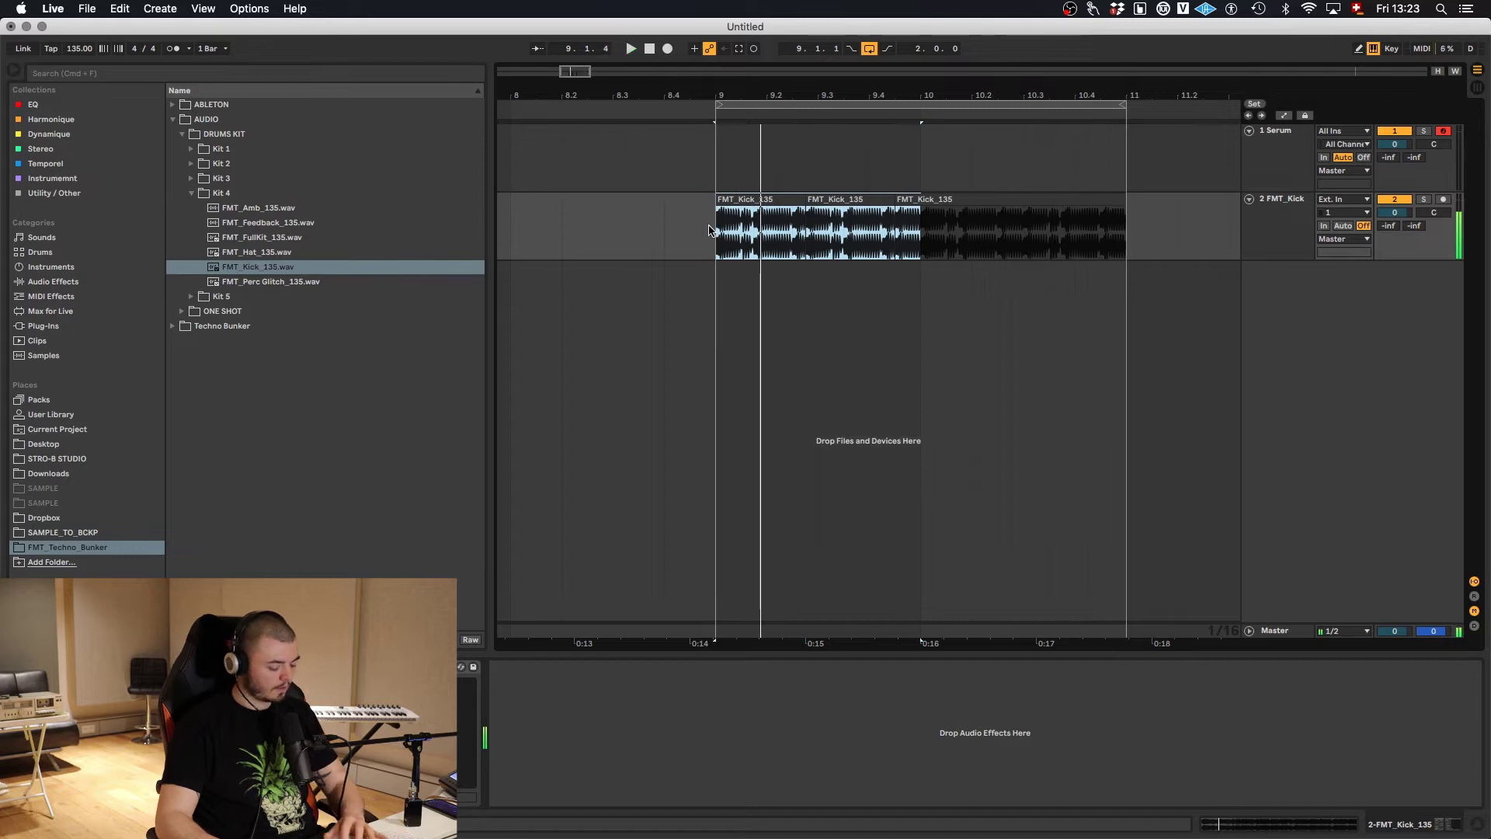
{"action": "key", "text": "super+l"}
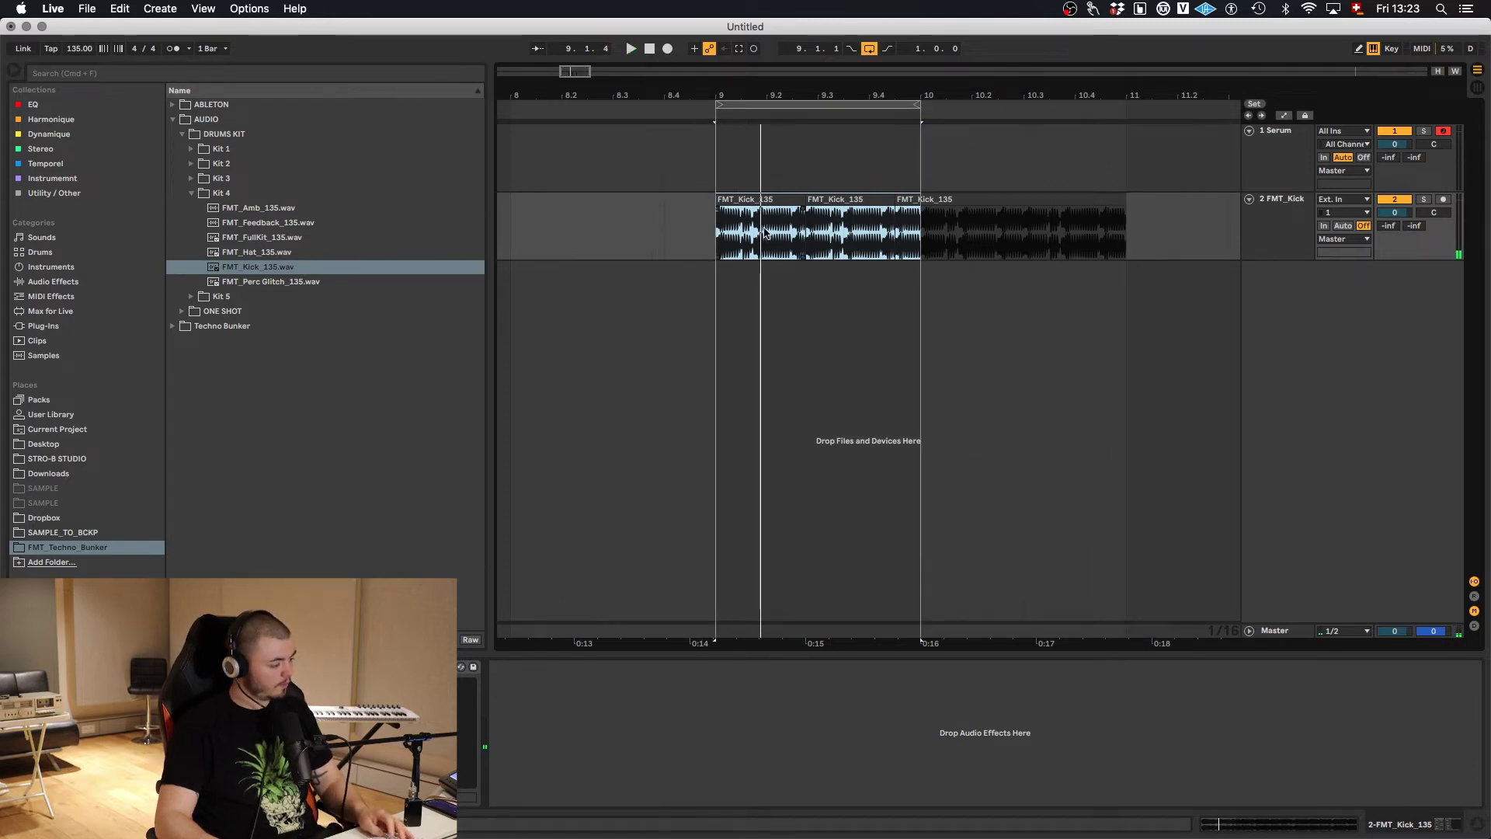
- Stop playback and add a new empty third audio track with Cmd+T
{"action": "scroll", "coordinate": [764, 231], "scroll_direction": "up", "scroll_amount": 2}
{"action": "left_click_drag", "start_coordinate": [935, 240], "coordinate": [1022, 241]}
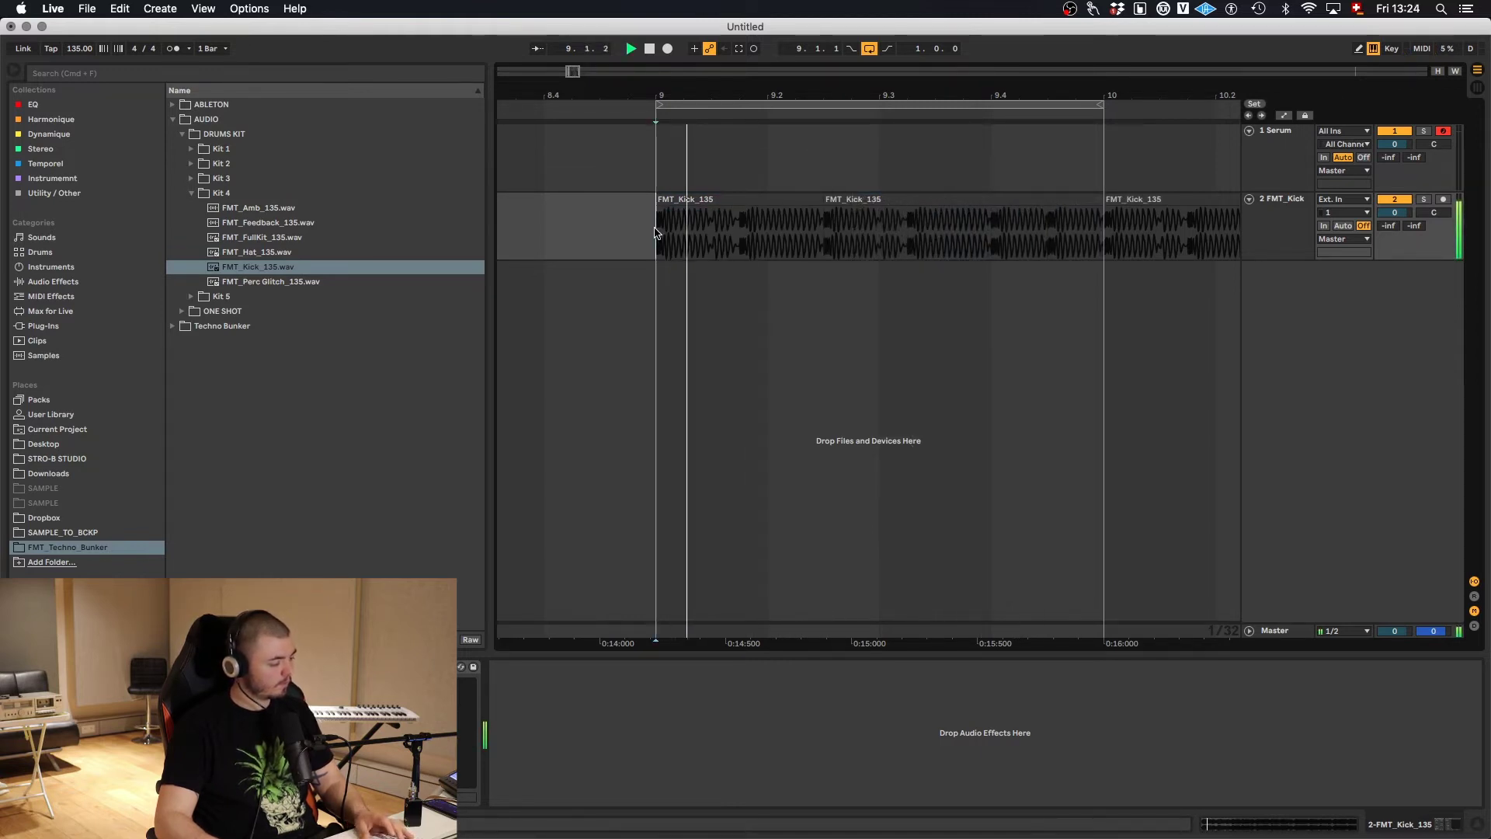
{"action": "key", "text": "space"}
{"action": "scroll", "coordinate": [680, 233], "scroll_direction": "down", "scroll_amount": 5}
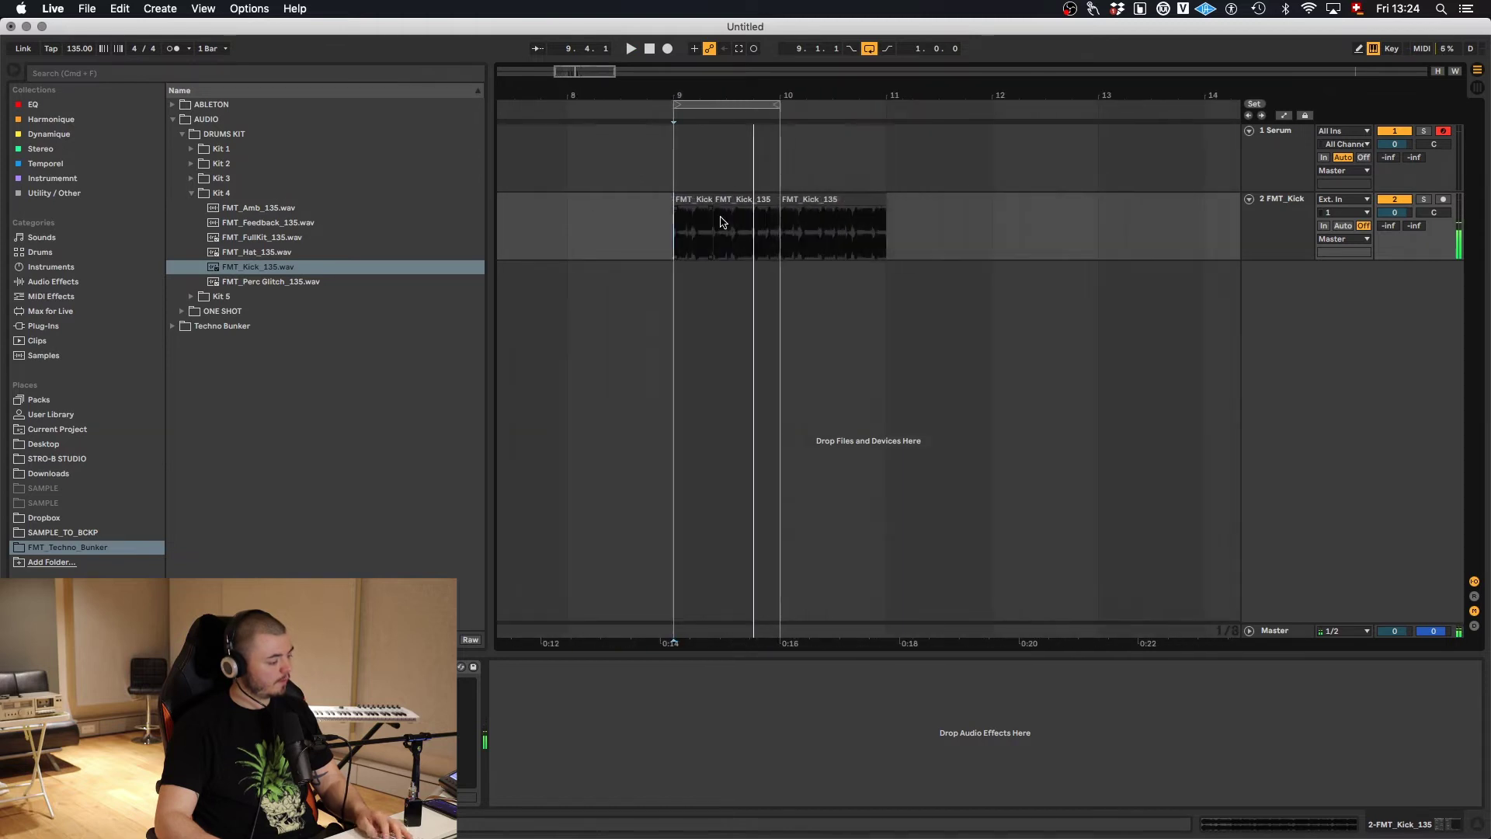
{"action": "left_click_drag", "start_coordinate": [784, 231], "coordinate": [911, 235]}
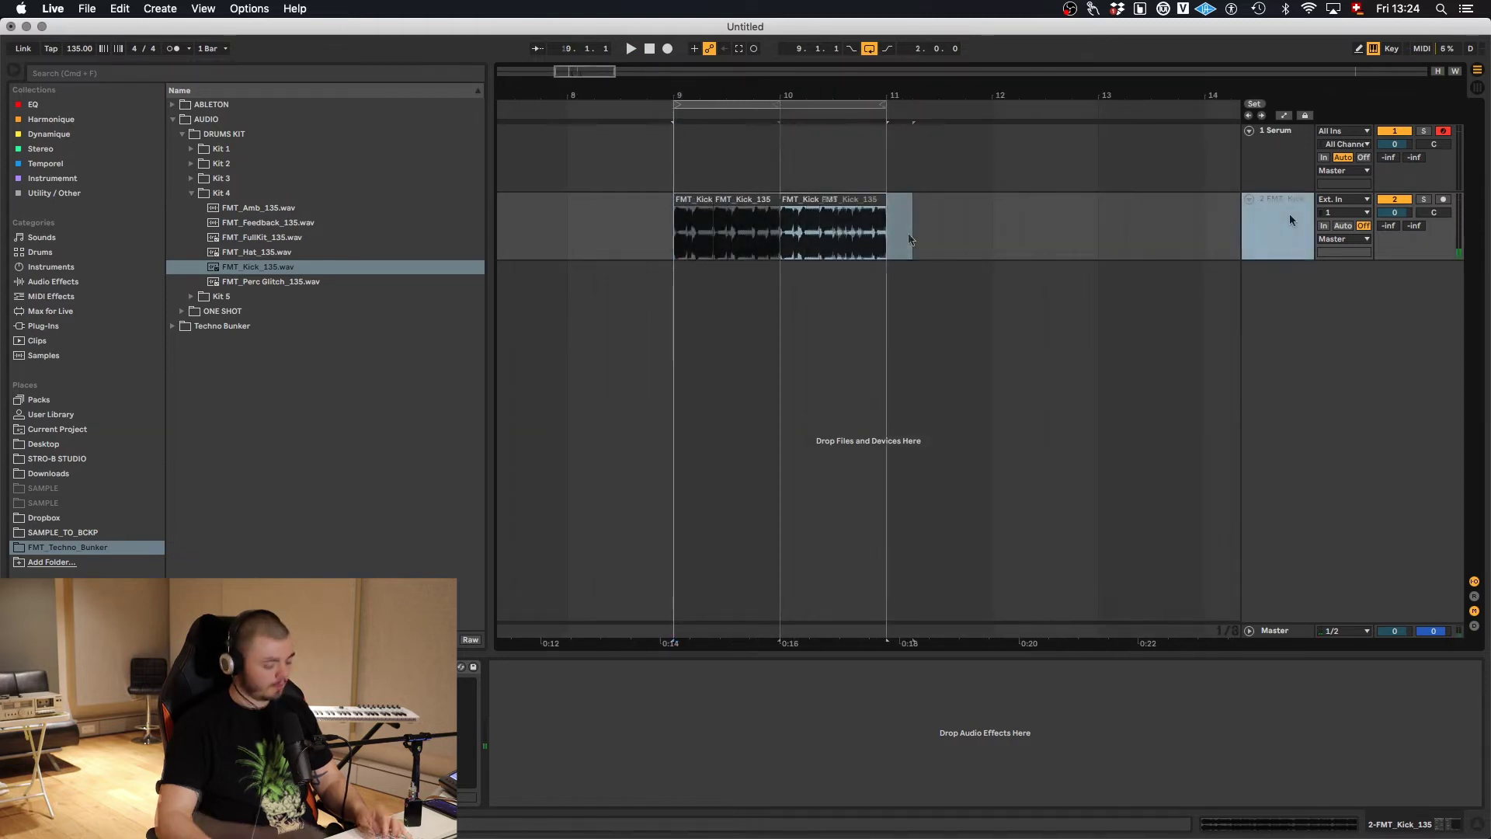
{"action": "key", "text": "super+t"}
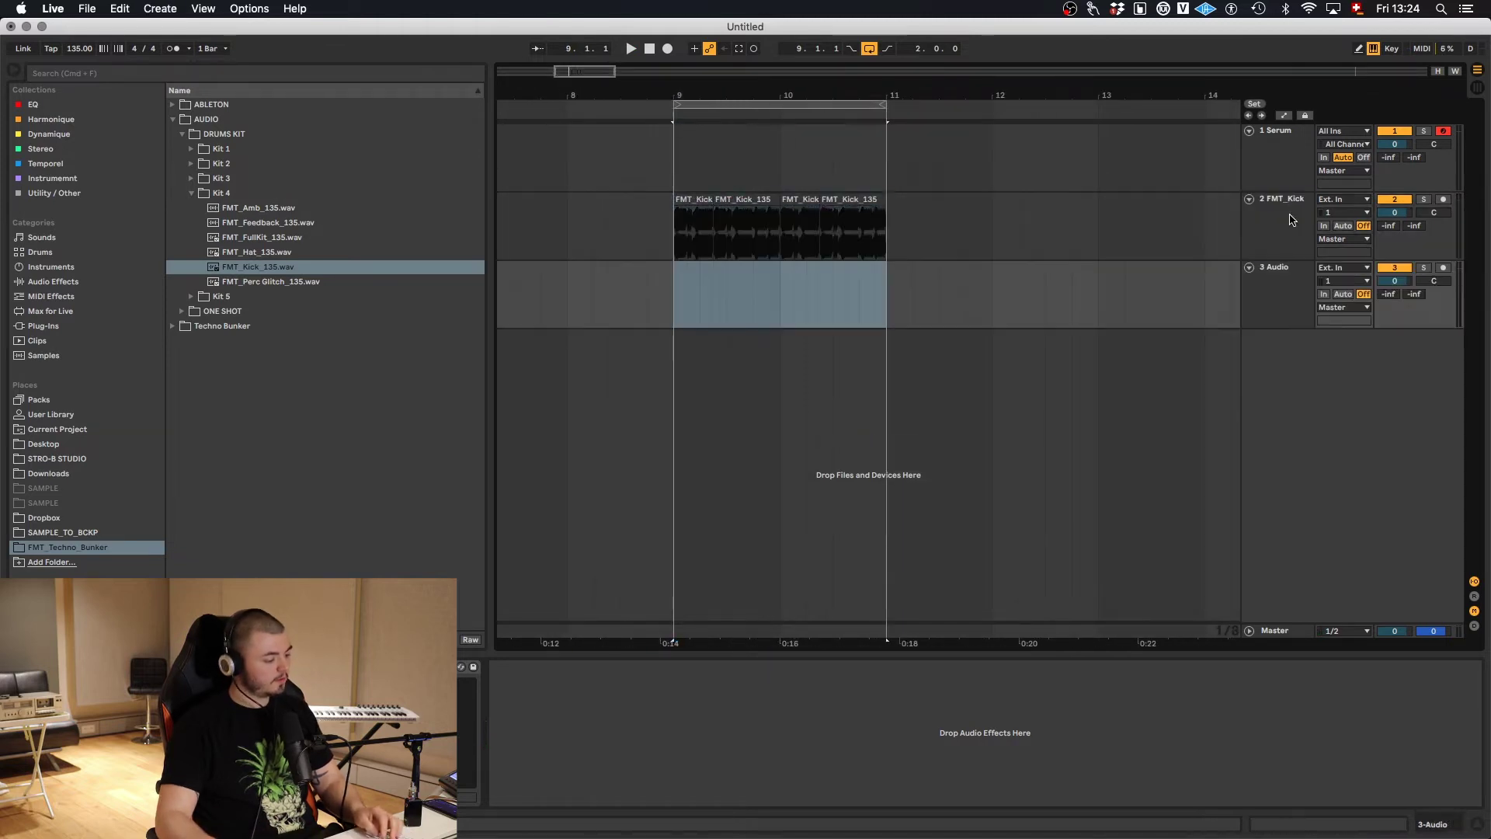
- Preview hats FMT_Hat_06, 08 and 02, and place FMT_Hat_02 on track 3 at bar 9
{"action": "left_click", "coordinate": [192, 192]}
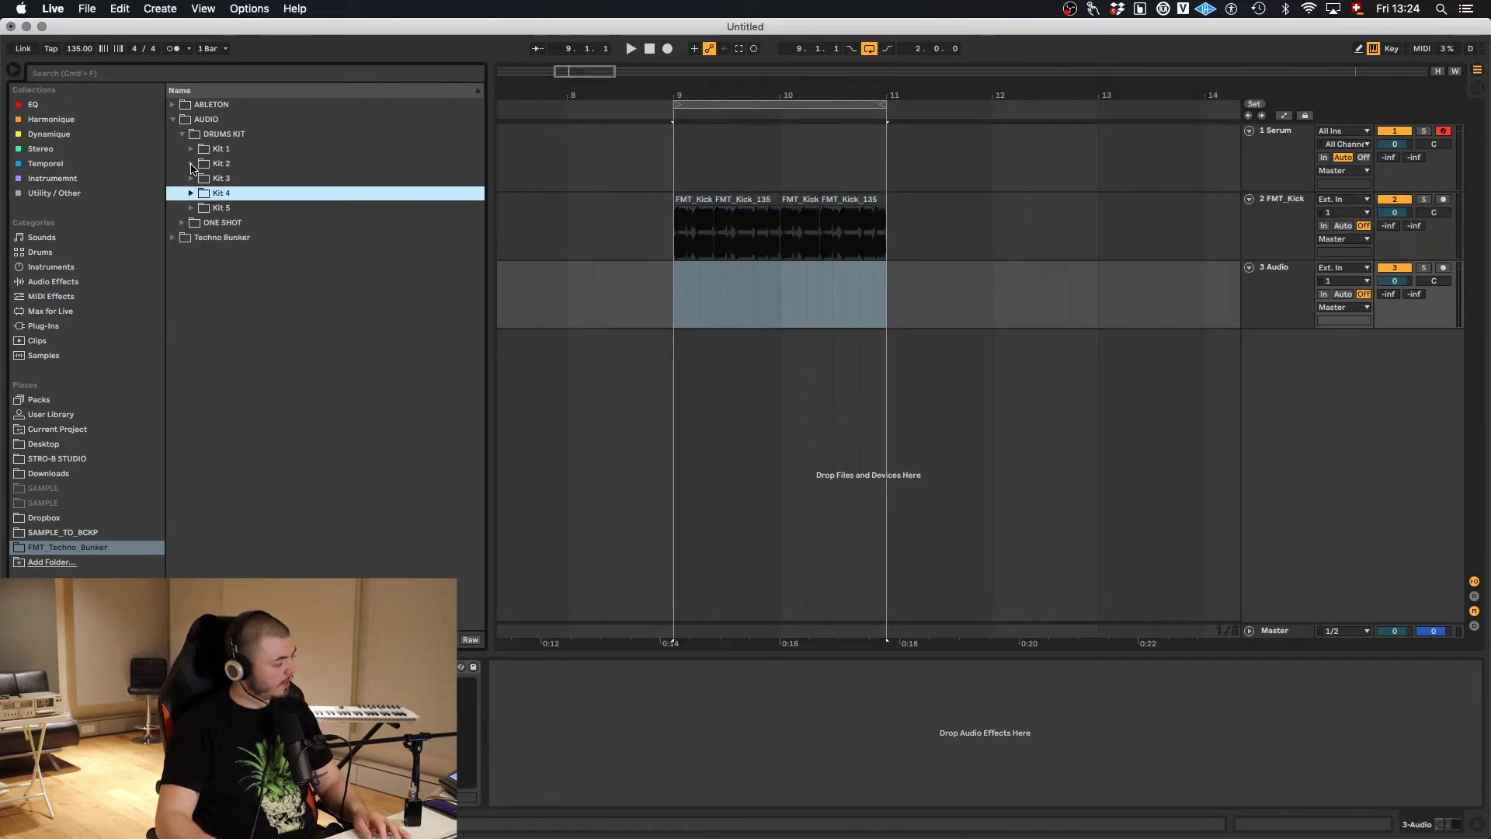
{"action": "left_click", "coordinate": [182, 134]}
{"action": "left_click", "coordinate": [272, 298]}
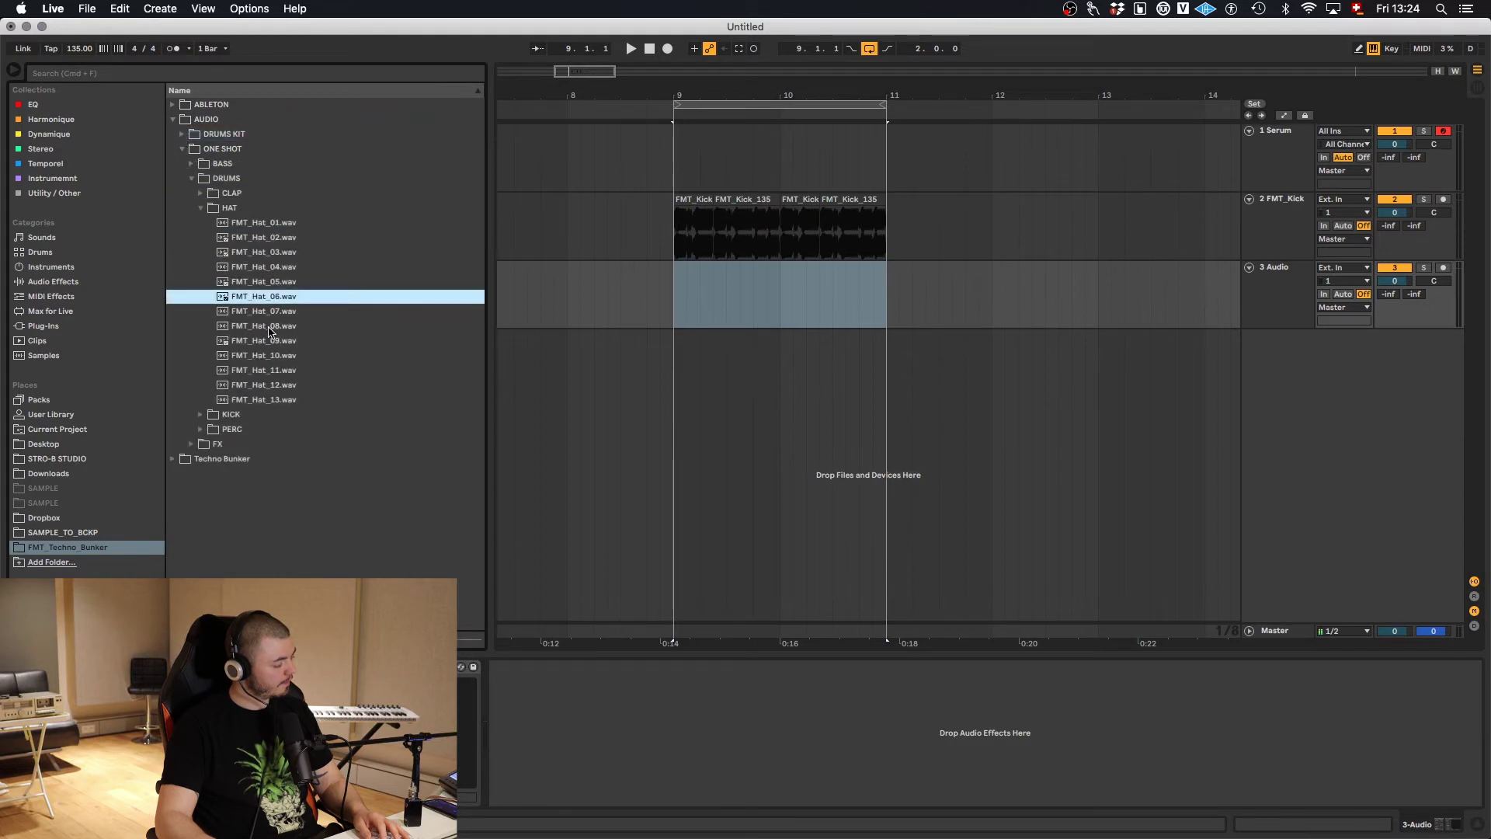
{"action": "left_click", "coordinate": [270, 326]}
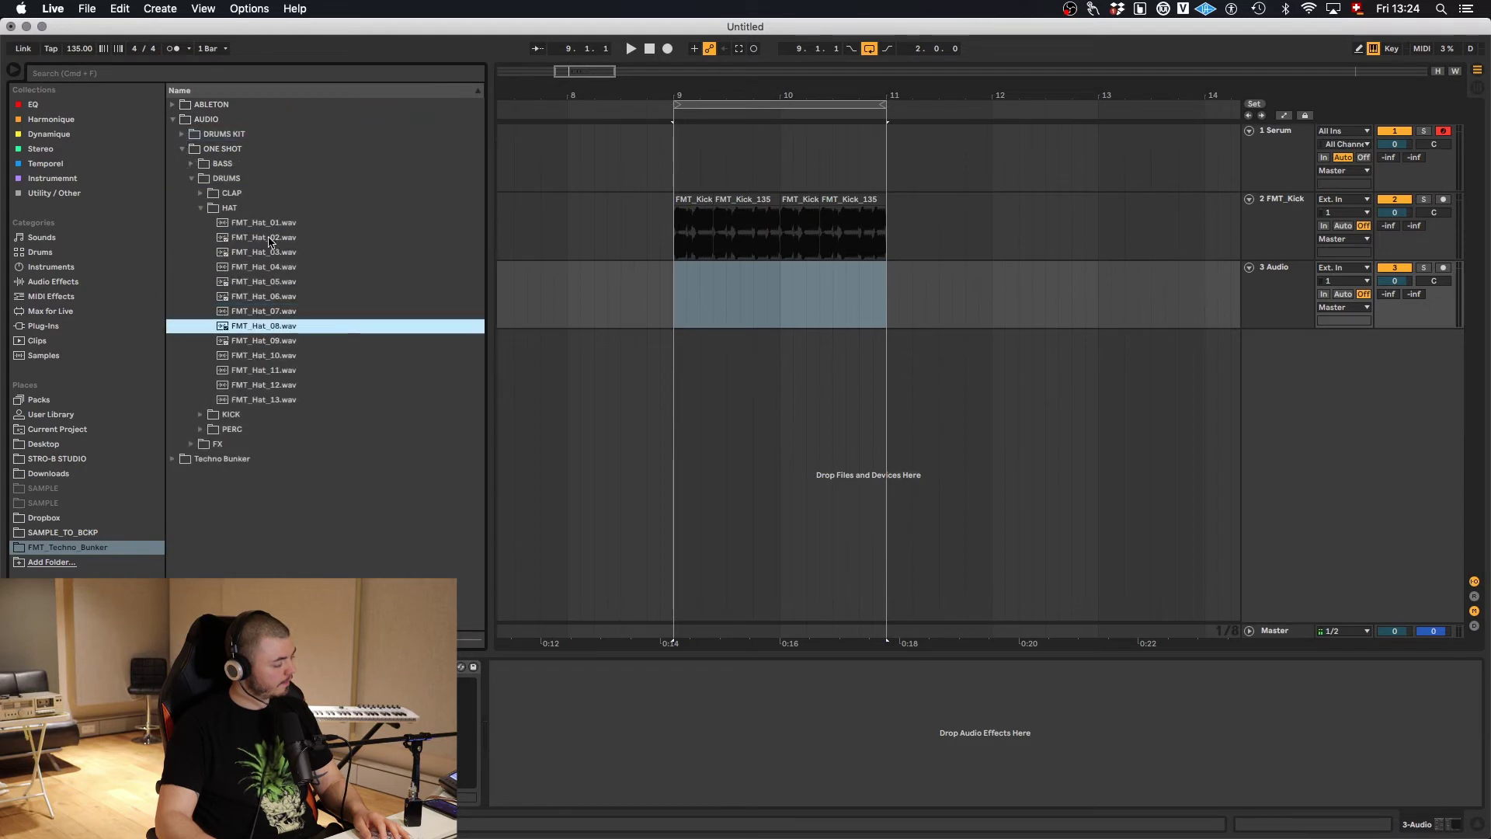
{"action": "left_click", "coordinate": [268, 239]}
{"action": "left_click_drag", "start_coordinate": [289, 253], "coordinate": [688, 295]}
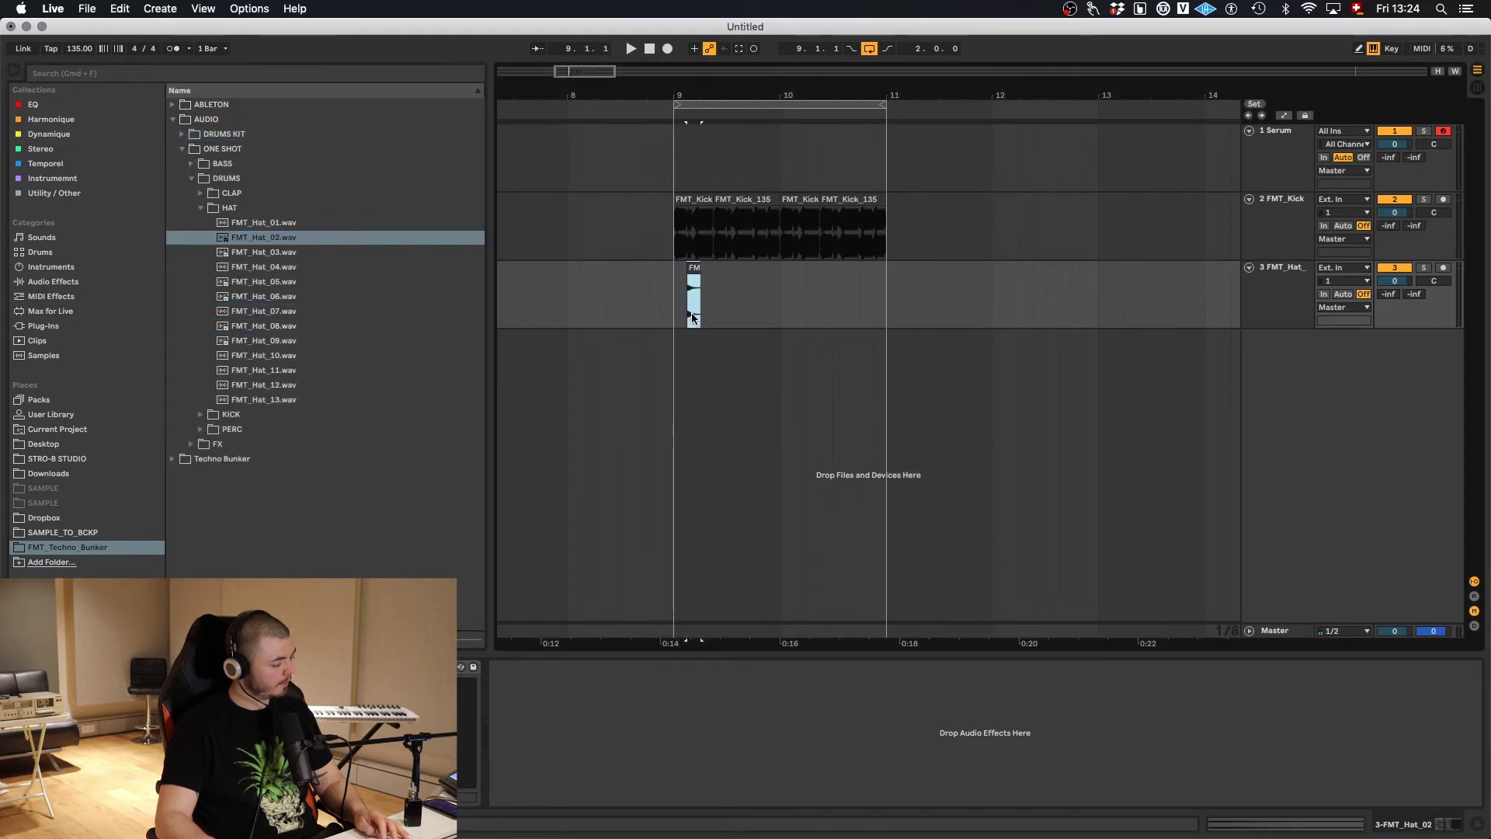
- Repeat the FMT_Hat_02 hit with Cmd+D across bars 9–11 while playing back
{"action": "scroll", "coordinate": [711, 293], "scroll_direction": "up", "scroll_amount": 5}
{"action": "scroll", "coordinate": [733, 272], "scroll_direction": "down", "scroll_amount": 6}
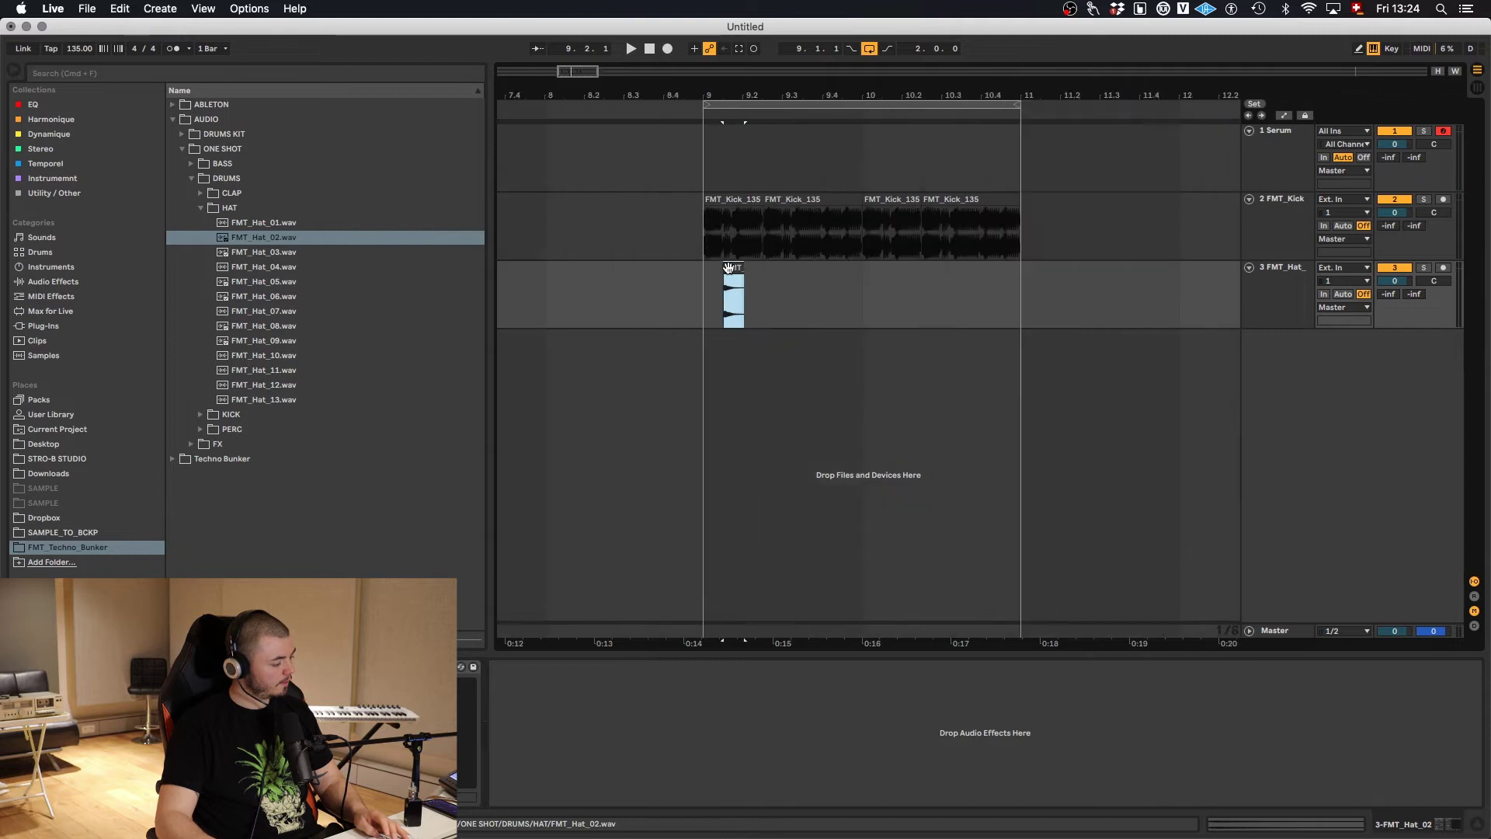
{"action": "key", "text": "super+d"}
{"action": "key", "text": "super+d"}
{"action": "key", "text": "super+d"}
{"action": "key", "text": "super+d"}
{"action": "key", "text": "super+d"}
{"action": "key", "text": "super+d"}
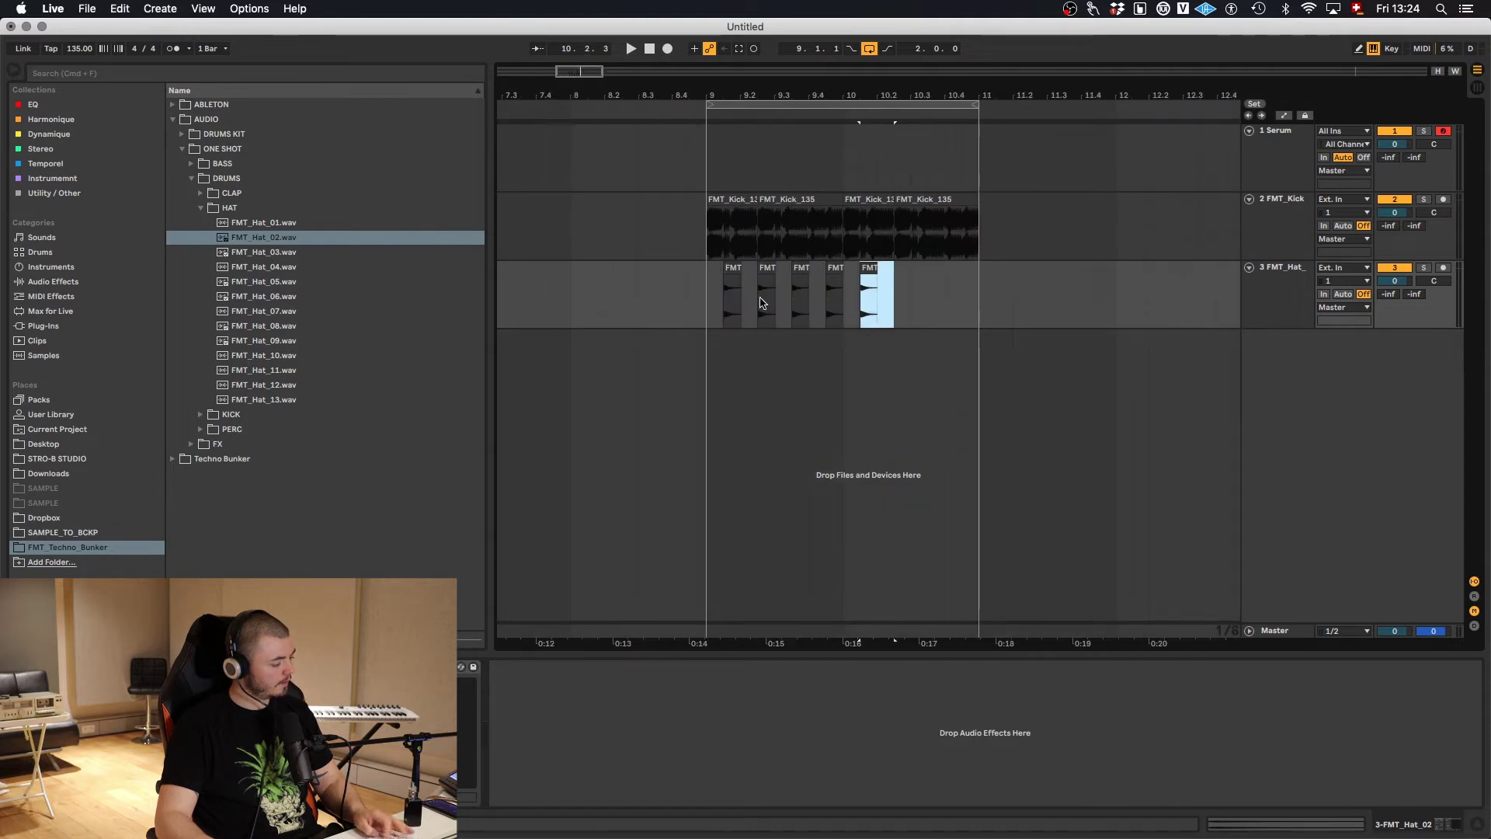
{"action": "left_click", "coordinate": [699, 302]}
{"action": "key", "text": "space"}
{"action": "left_click", "coordinate": [953, 308]}
{"action": "key", "text": "super+d"}
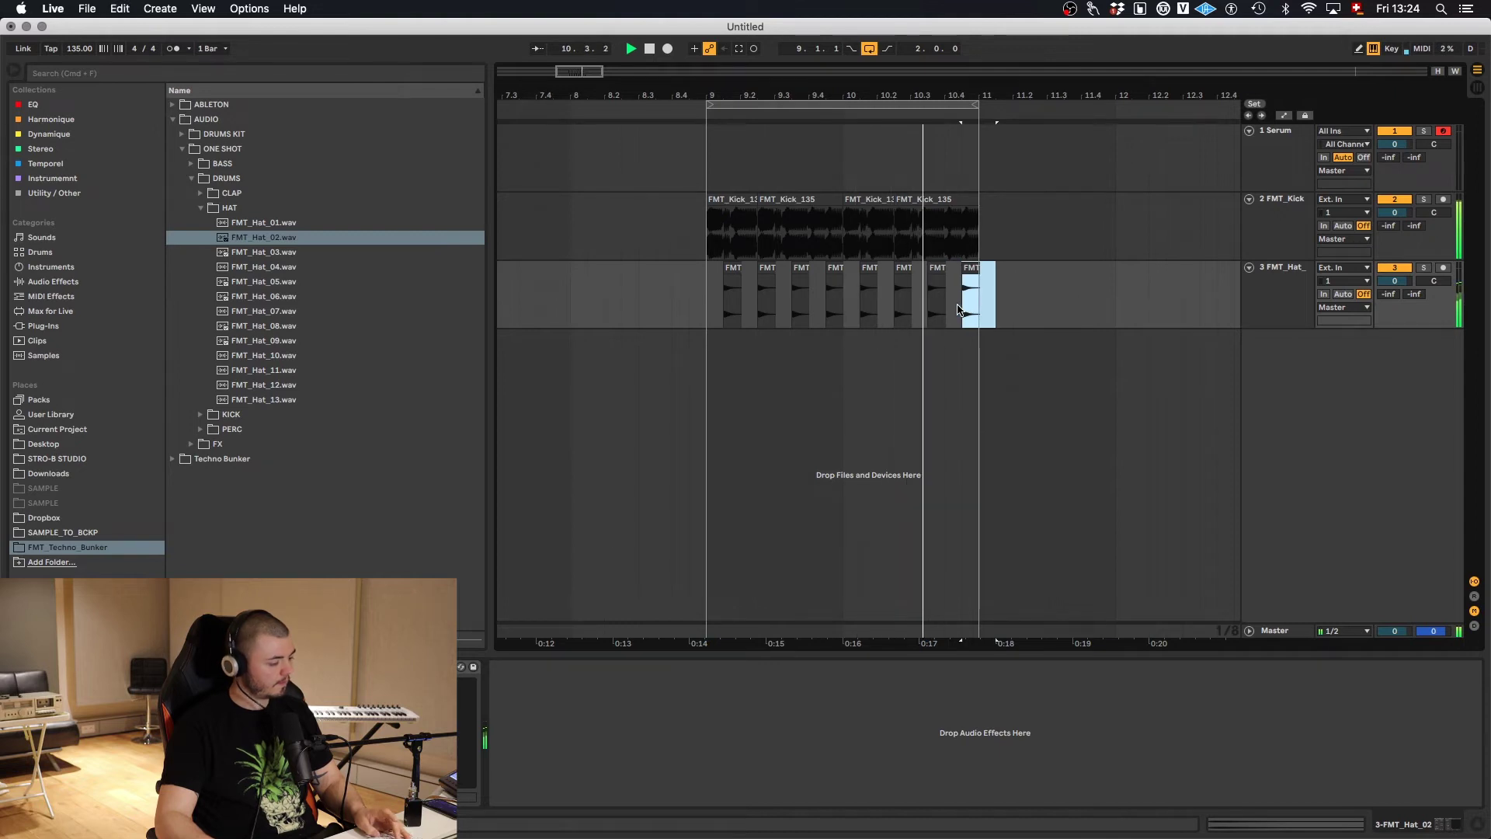
- Add a fourth, empty audio track below the hat track
{"action": "scroll", "coordinate": [959, 307], "scroll_direction": "down", "scroll_amount": 2}
{"action": "left_click", "coordinate": [1266, 292]}
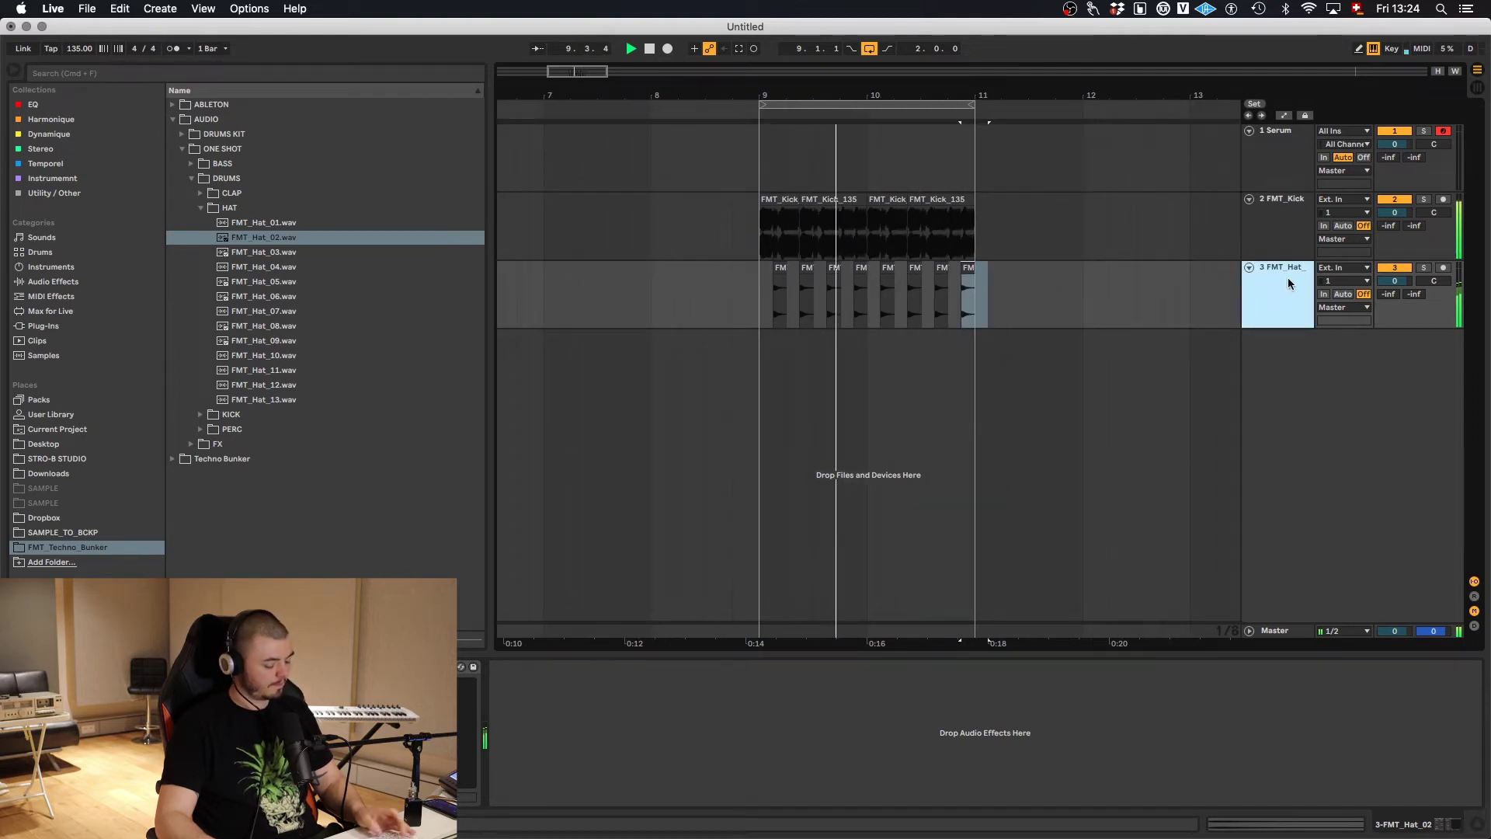
{"action": "key", "text": "super+t"}
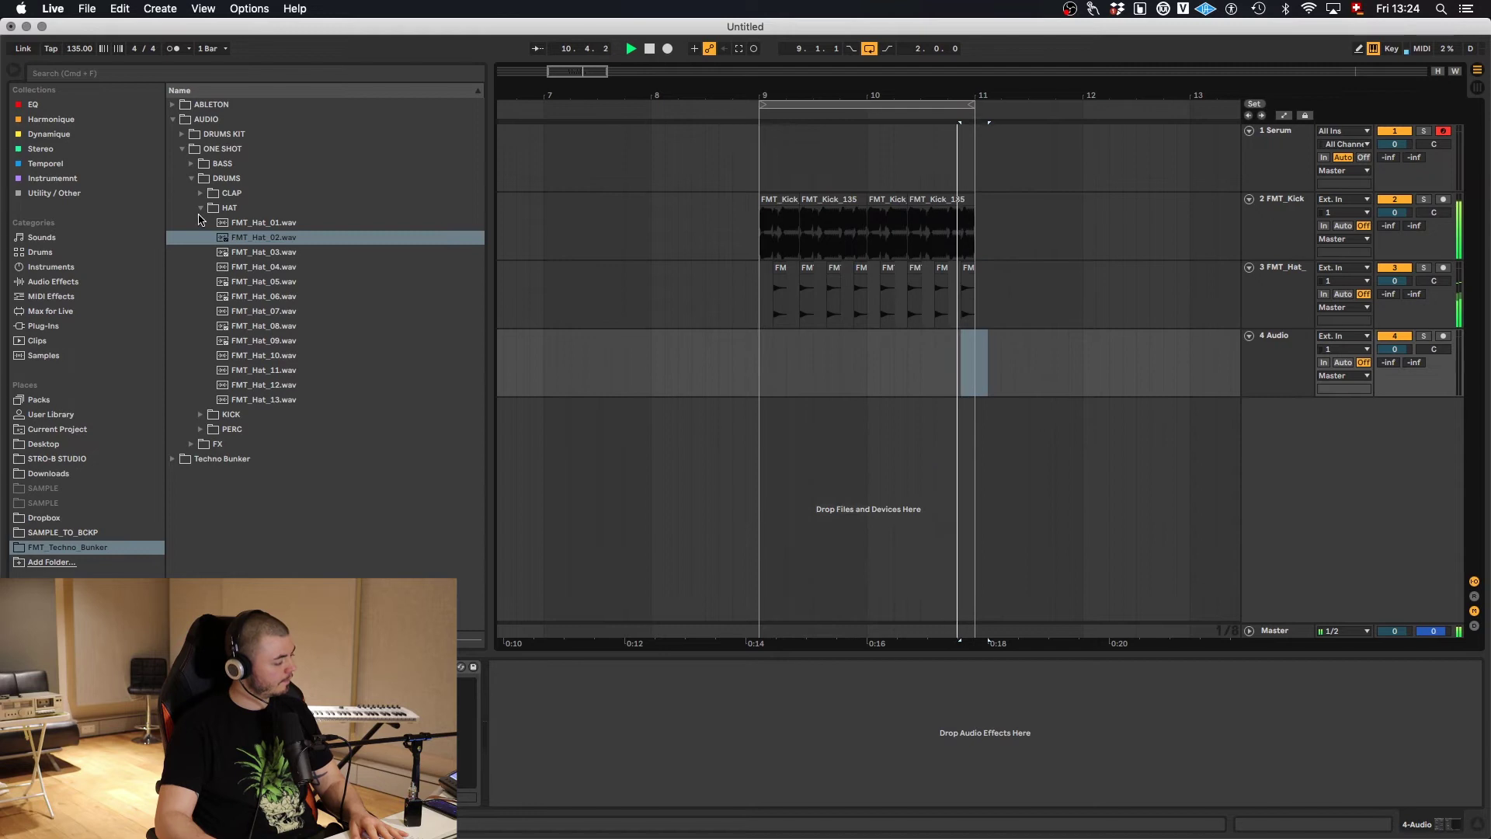
- Place the FMT_Clap_06 one-shot on track 4, aligned to beat 9.2
{"action": "left_click", "coordinate": [201, 208]}
{"action": "left_click", "coordinate": [200, 193]}
{"action": "left_click", "coordinate": [268, 218]}
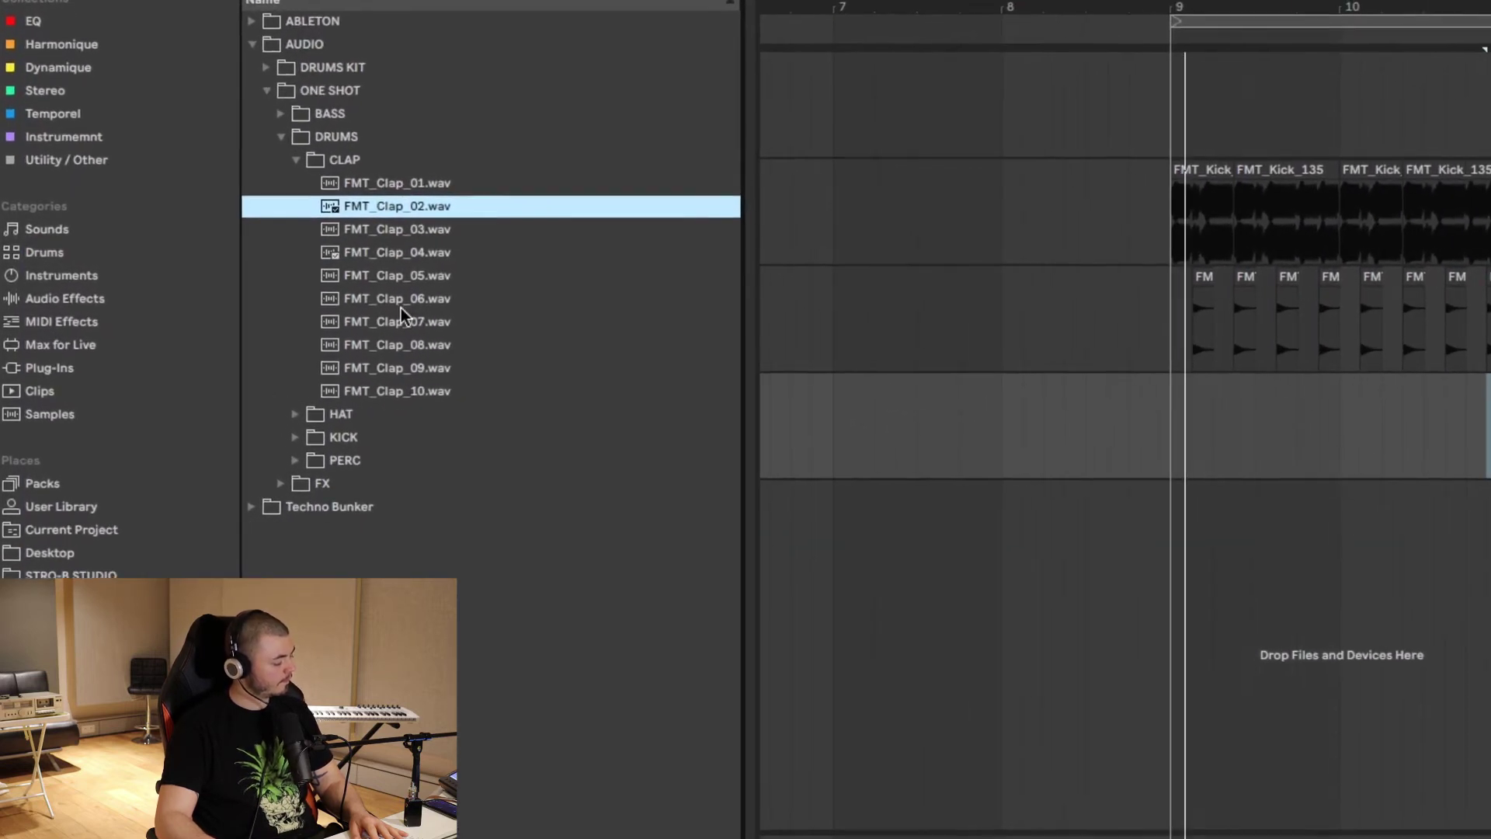
{"action": "left_click", "coordinate": [365, 294]}
{"action": "left_click_drag", "start_coordinate": [425, 304], "coordinate": [1315, 464]}
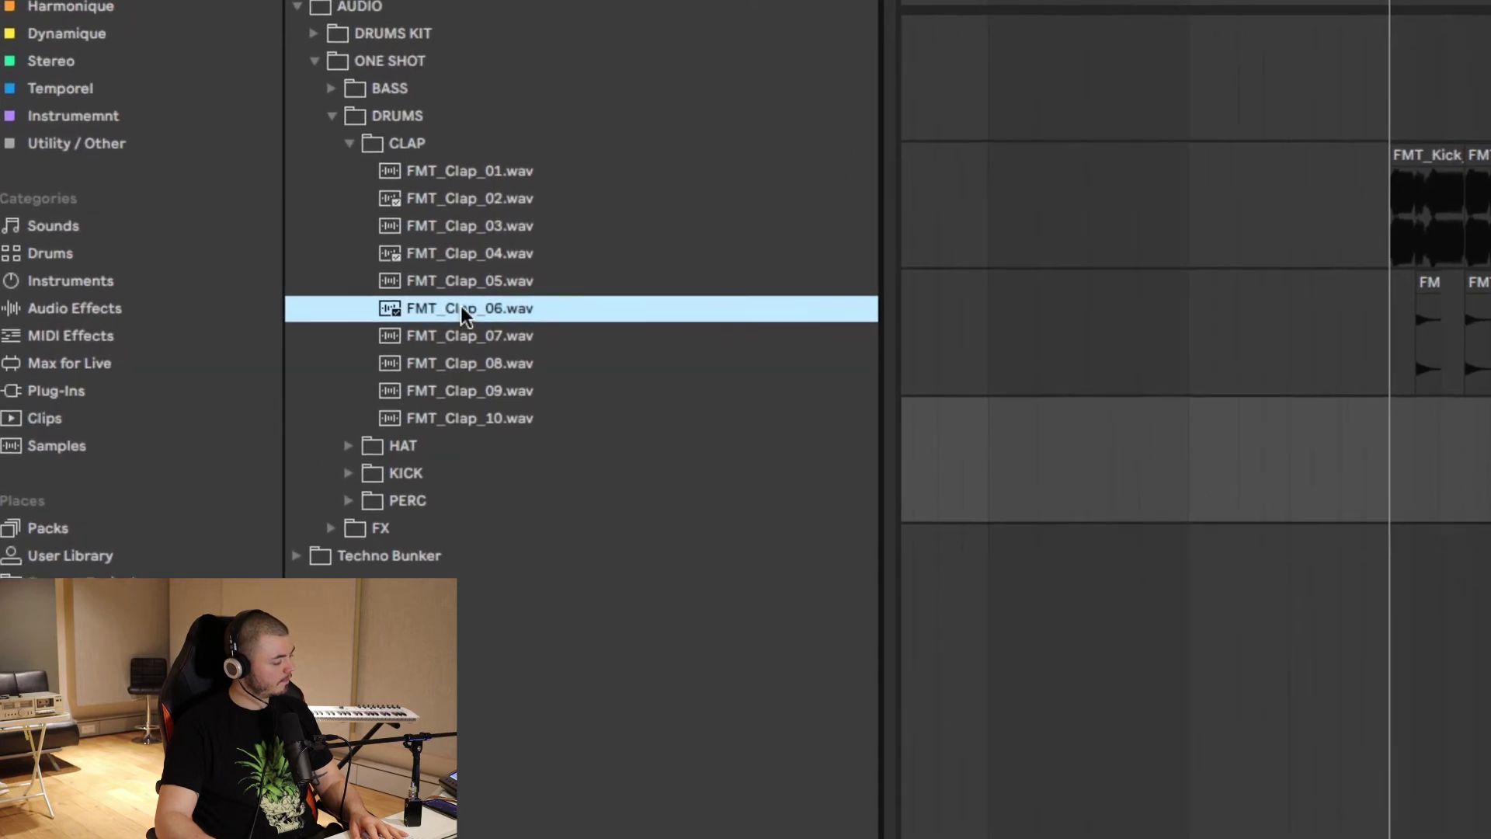
{"action": "left_click_drag", "start_coordinate": [782, 377], "coordinate": [788, 365]}
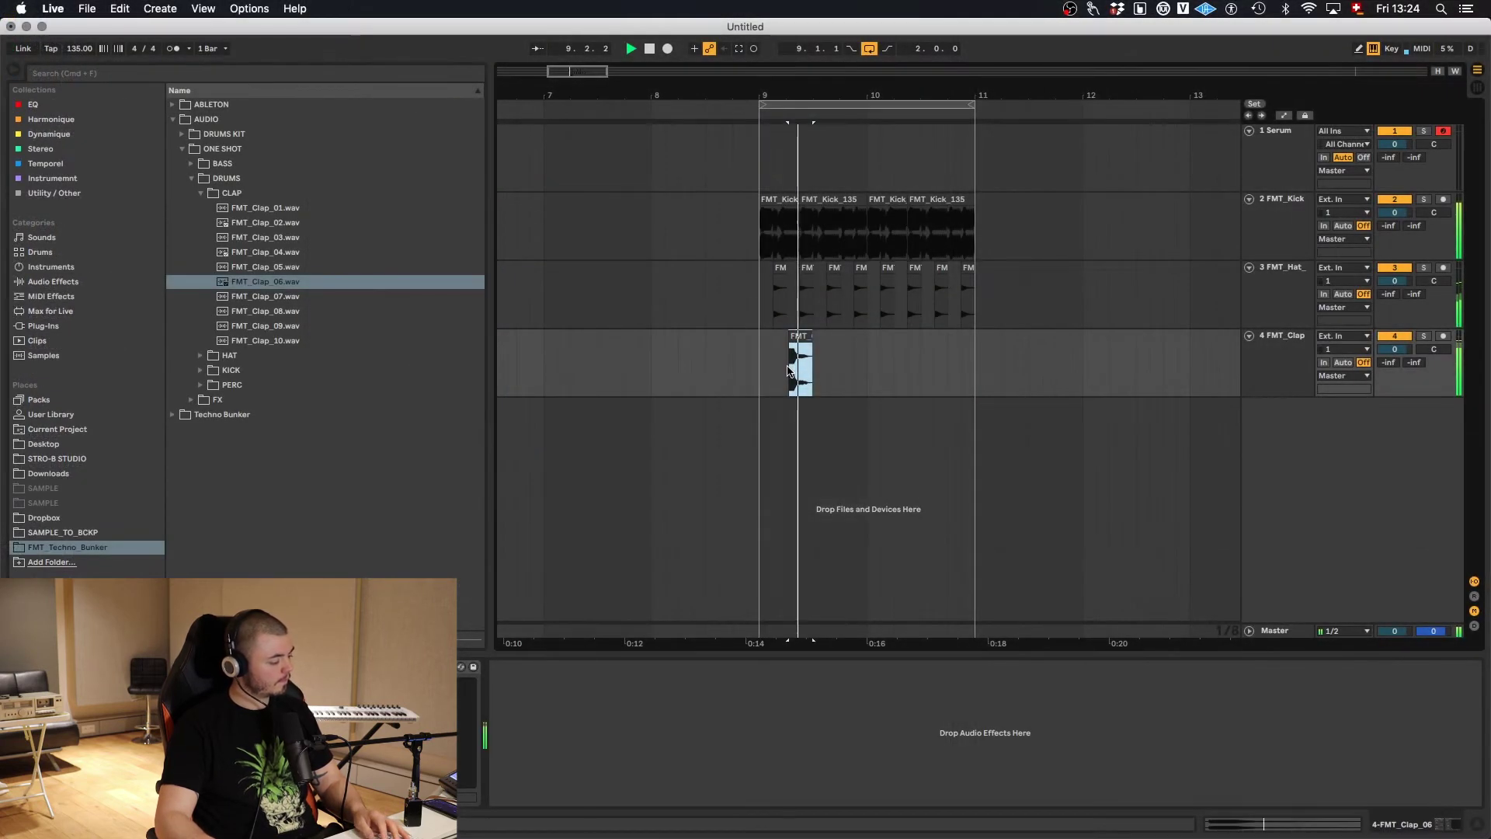
{"action": "scroll", "coordinate": [795, 335], "scroll_direction": "up", "scroll_amount": 6}
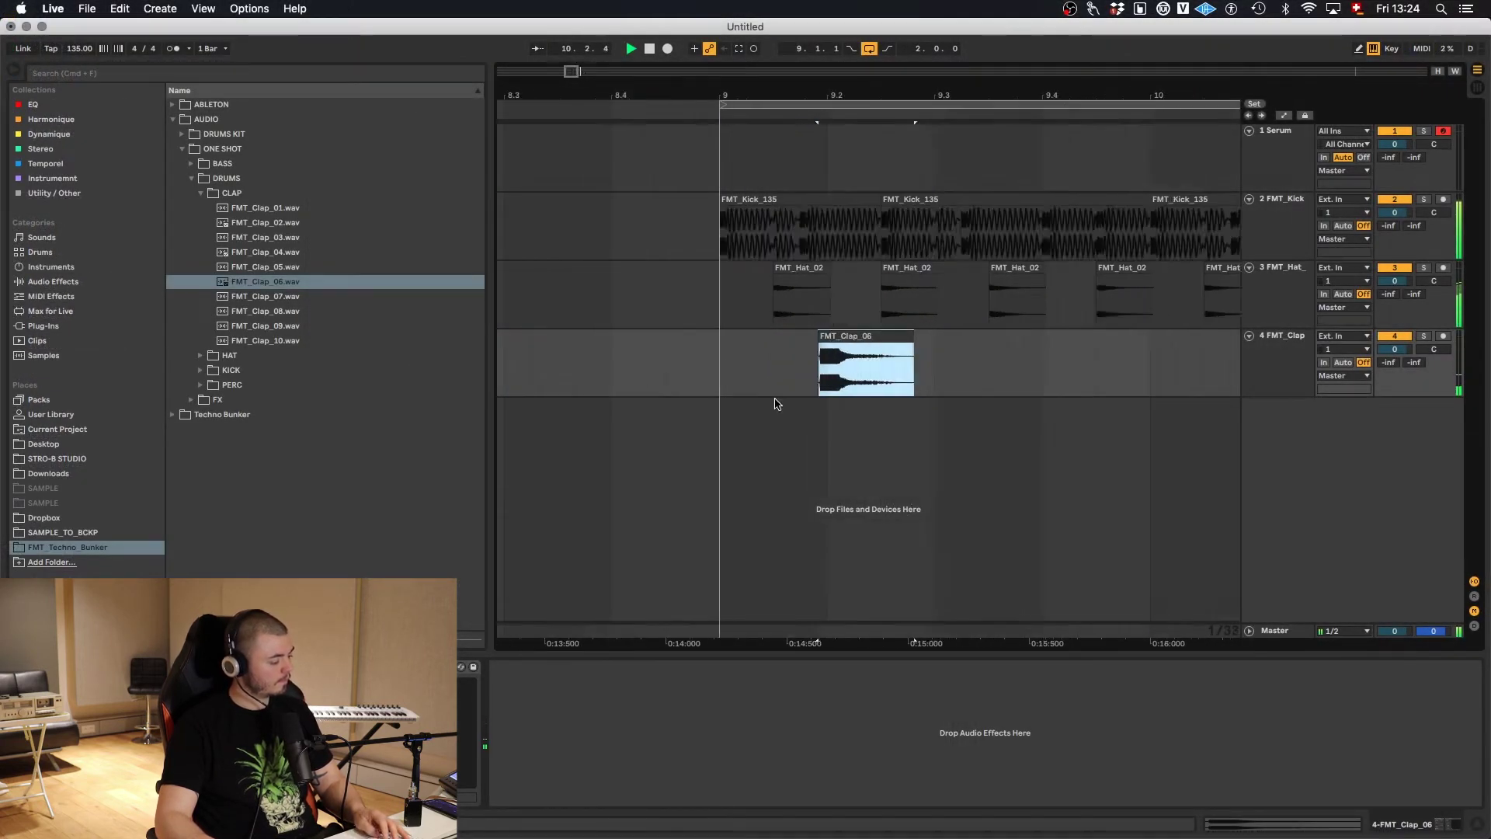
{"action": "left_click_drag", "start_coordinate": [927, 339], "coordinate": [922, 336]}
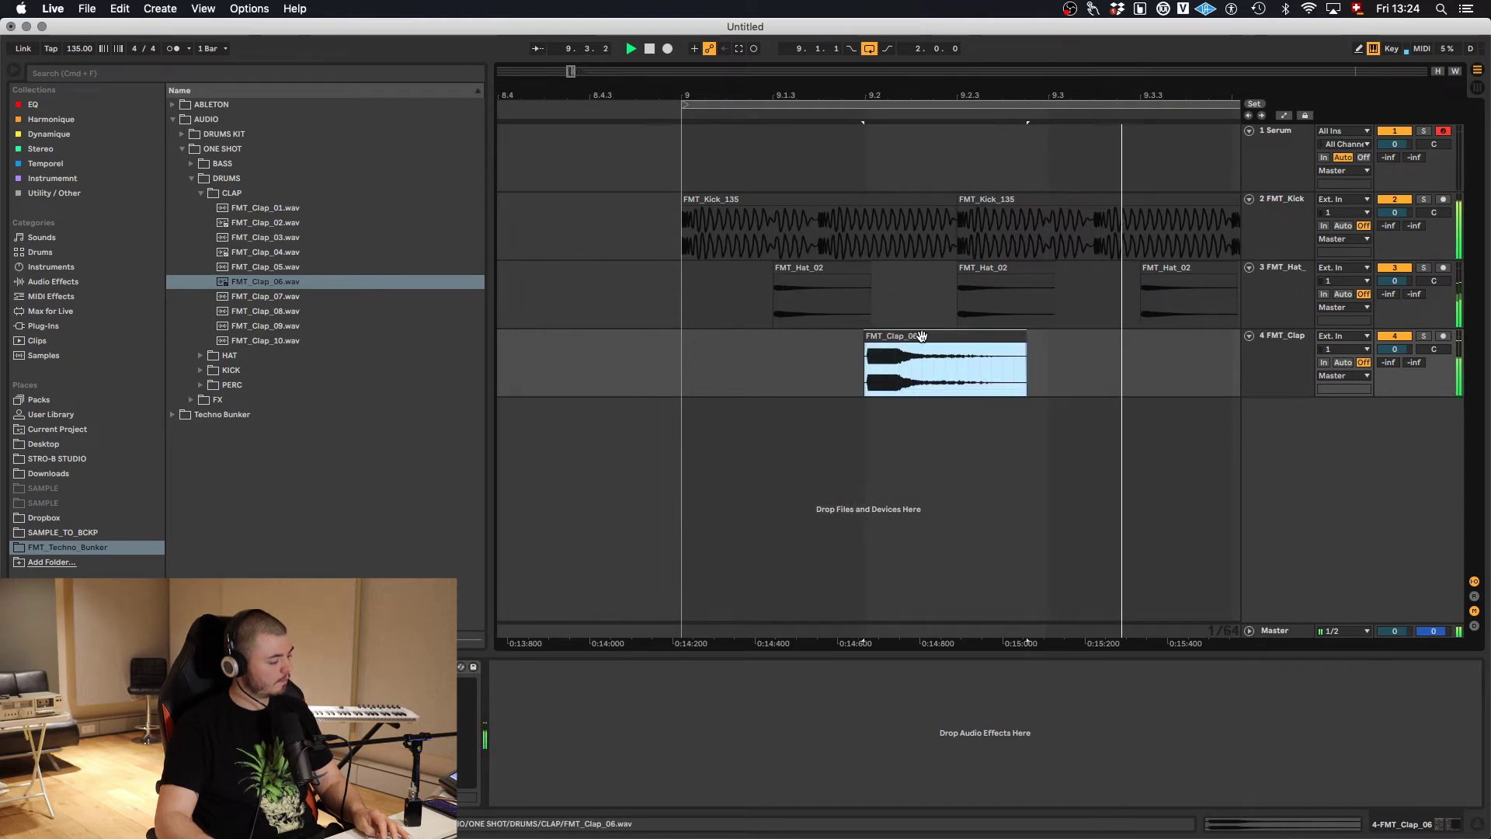
{"action": "scroll", "coordinate": [922, 336], "scroll_direction": "down", "scroll_amount": 6}
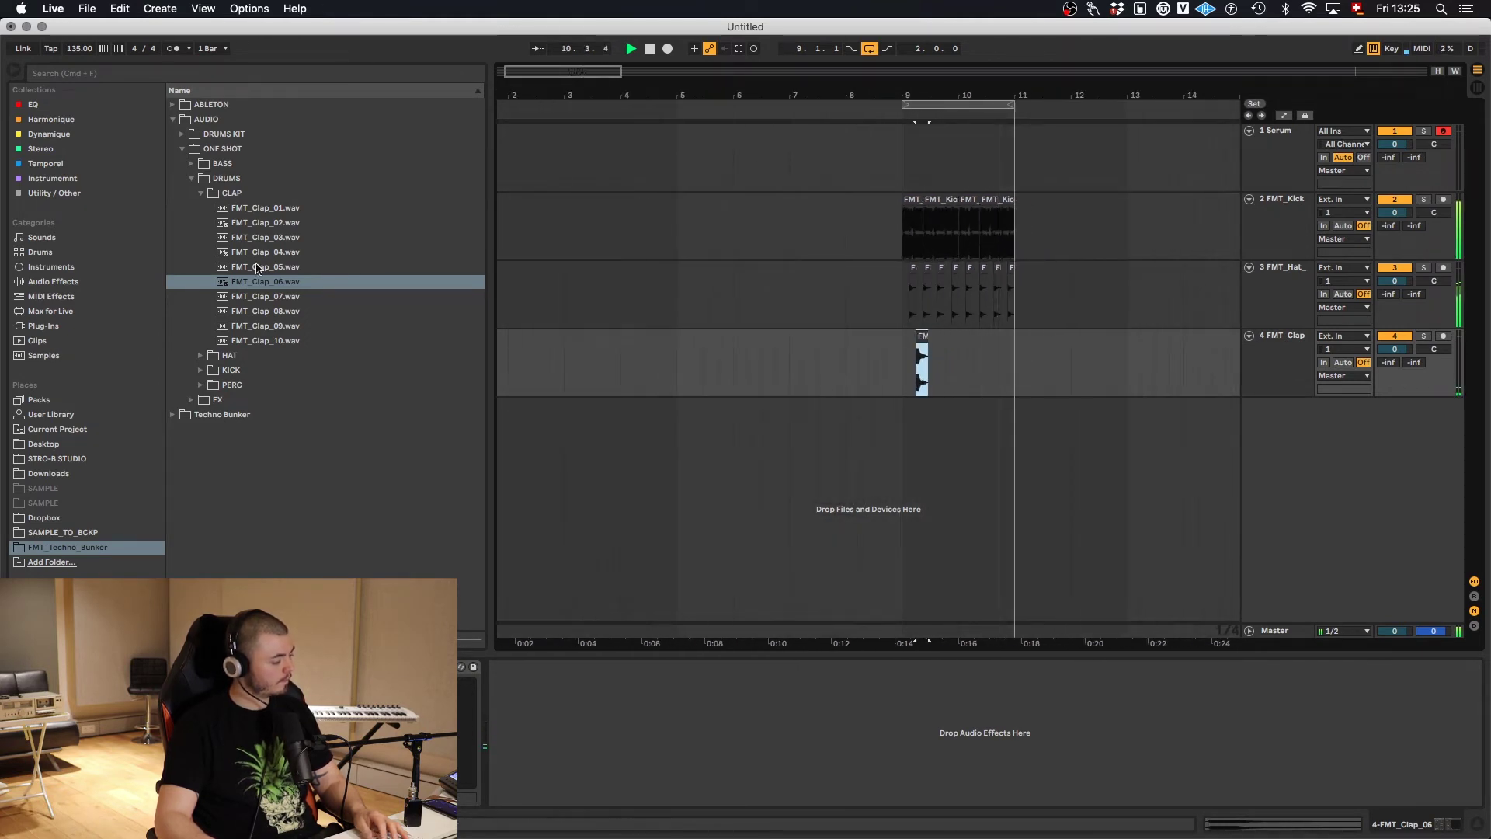
- Audition the FMT_Clap_05 through FMT_Clap_01 one-shots
{"action": "left_click", "coordinate": [276, 267]}
{"action": "left_click", "coordinate": [272, 257]}
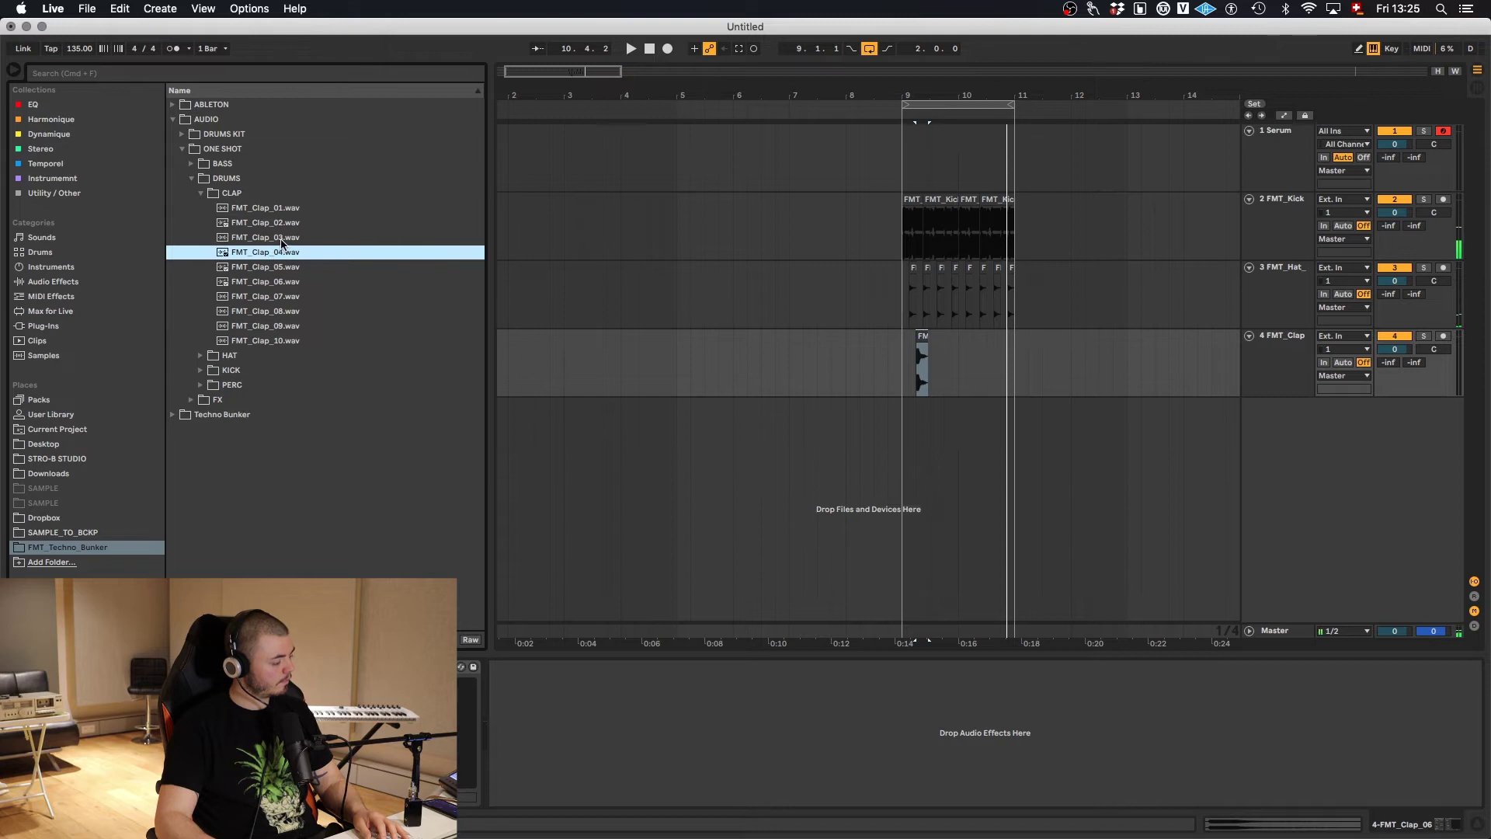
{"action": "left_click", "coordinate": [281, 241]}
{"action": "left_click", "coordinate": [277, 224]}
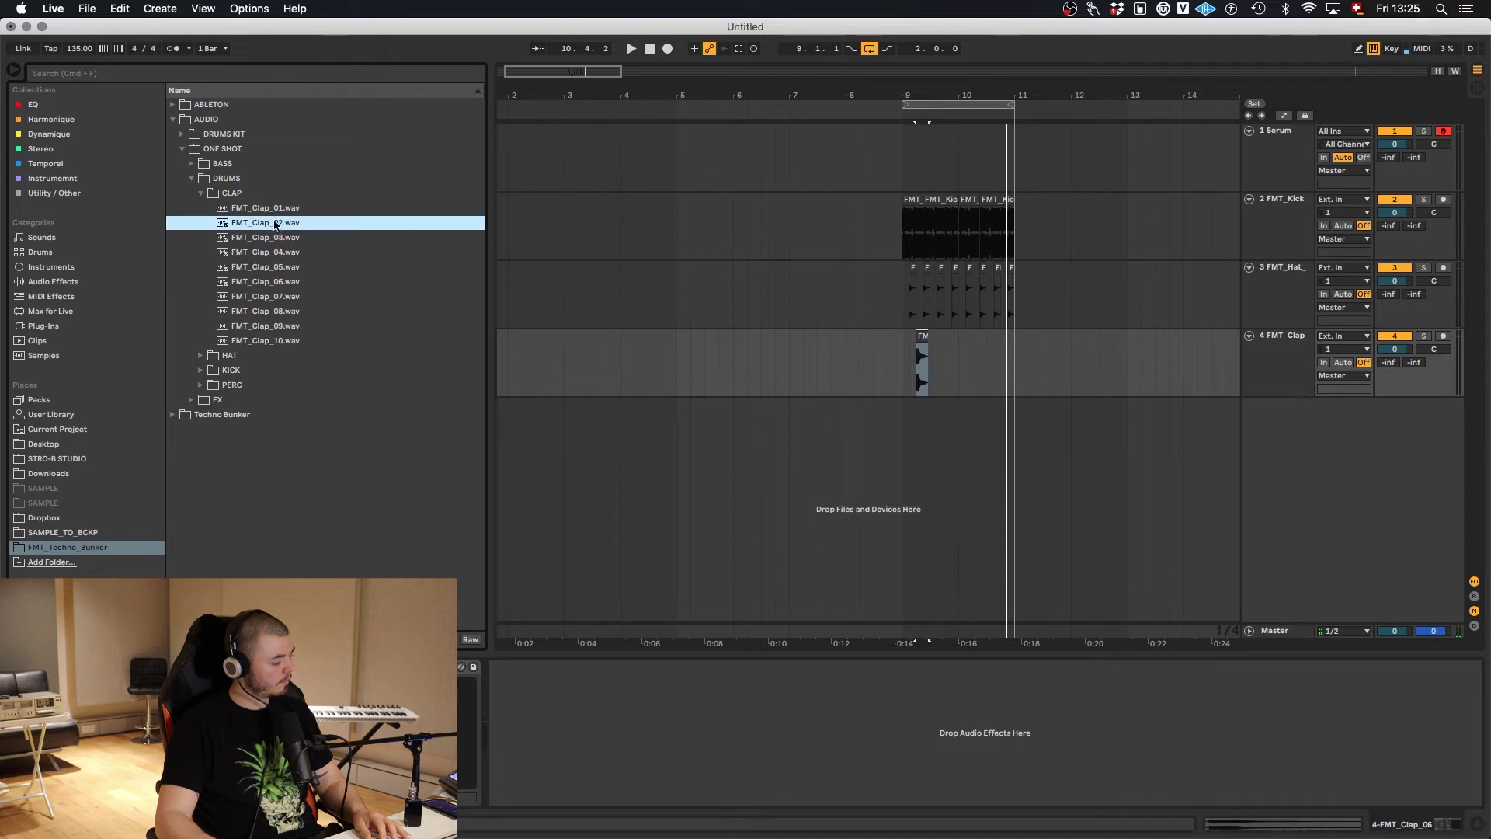
{"action": "left_click", "coordinate": [278, 210]}
- Shift the FMT_Clap_10 clip slightly later and trim its end to bar 11
{"action": "scroll", "coordinate": [929, 379], "scroll_direction": "right", "scroll_amount": 5}
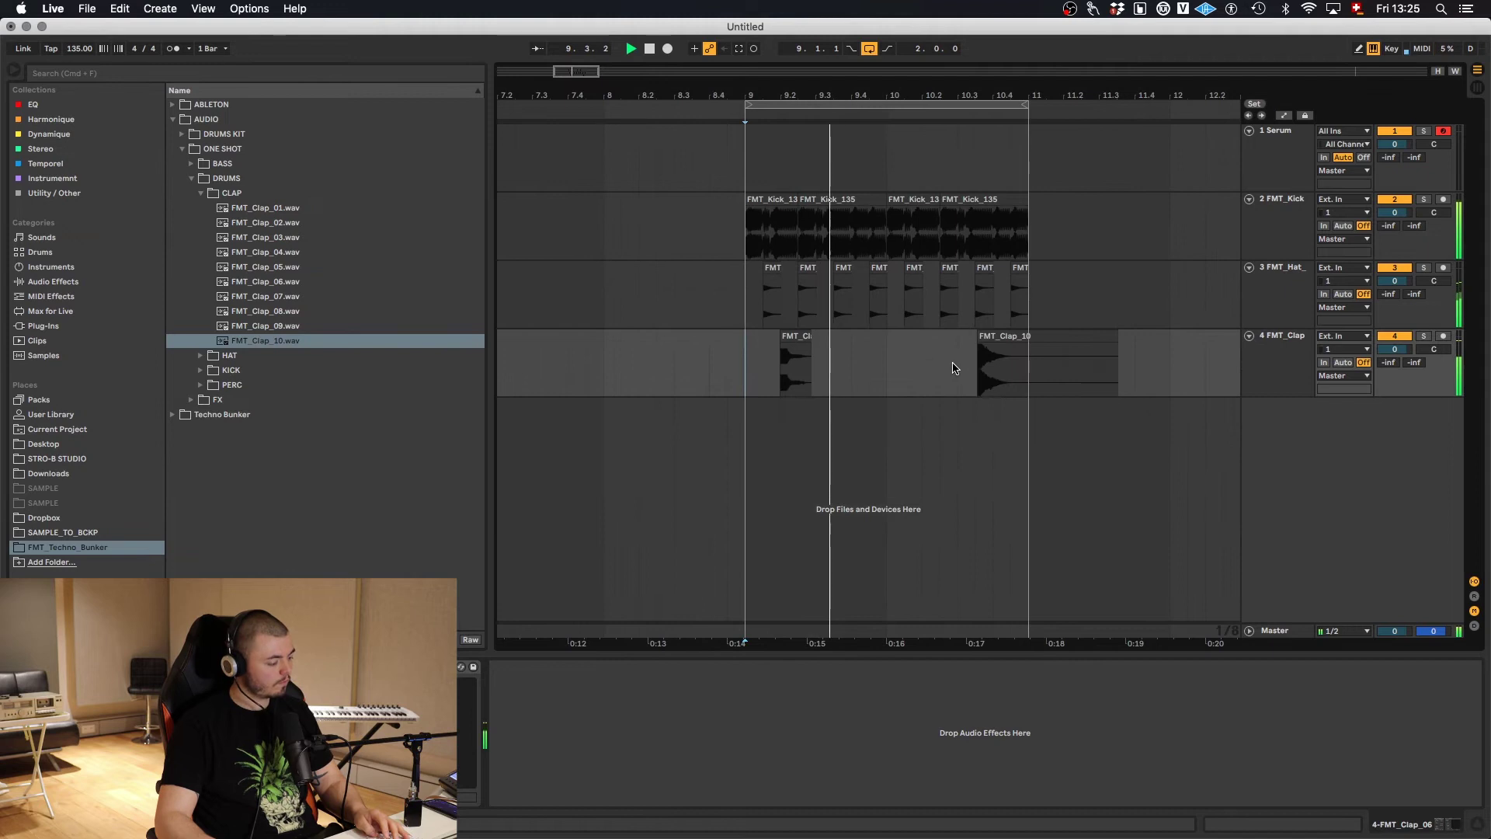
{"action": "scroll", "coordinate": [976, 382], "scroll_direction": "up", "scroll_amount": 2}
{"action": "scroll", "coordinate": [982, 386], "scroll_direction": "up", "scroll_amount": 1}
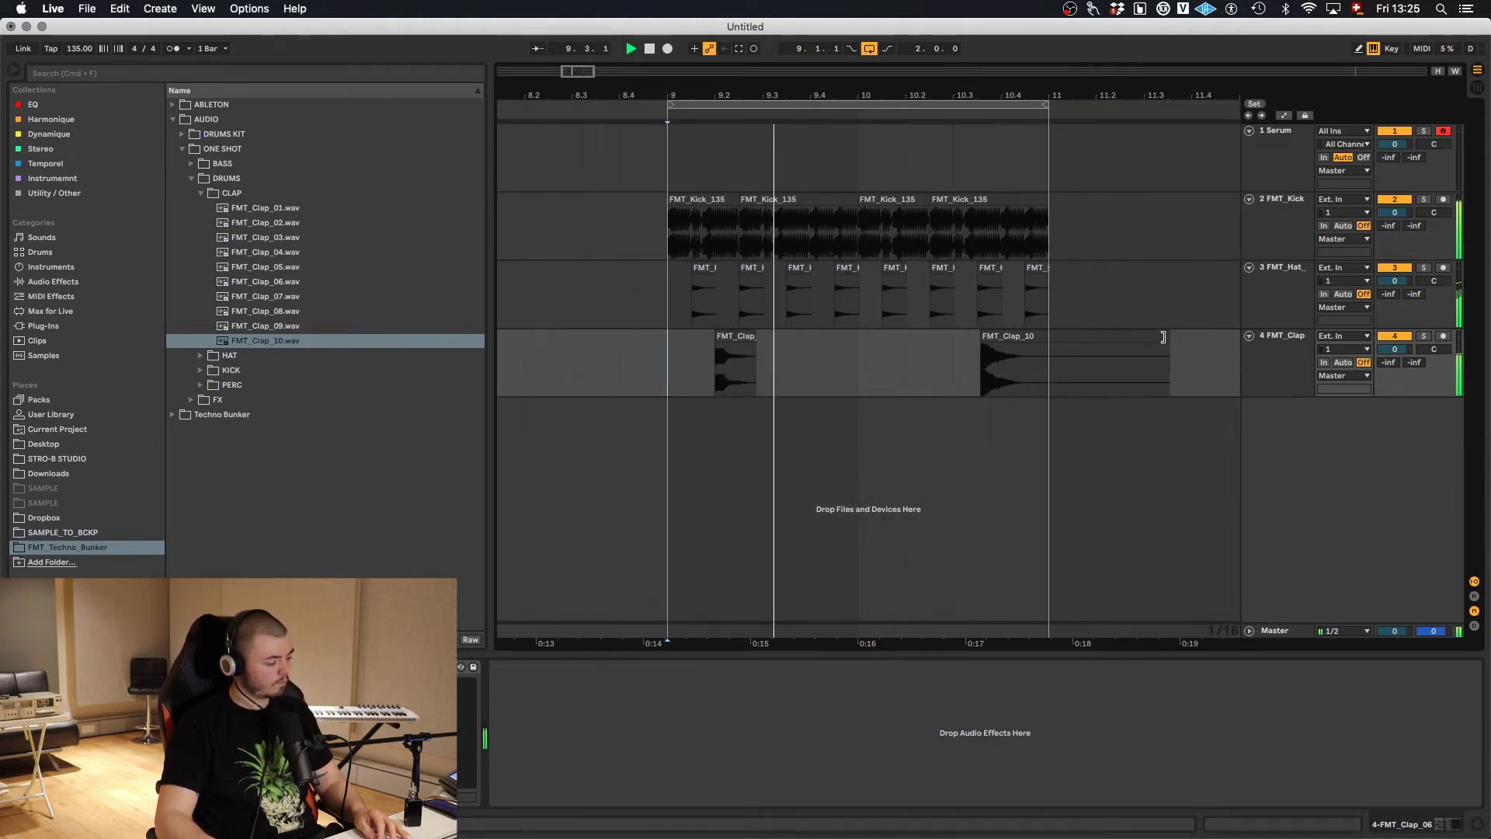
{"action": "left_click_drag", "start_coordinate": [1167, 342], "coordinate": [1047, 335]}
{"action": "scroll", "coordinate": [1022, 345], "scroll_direction": "up", "scroll_amount": 3}
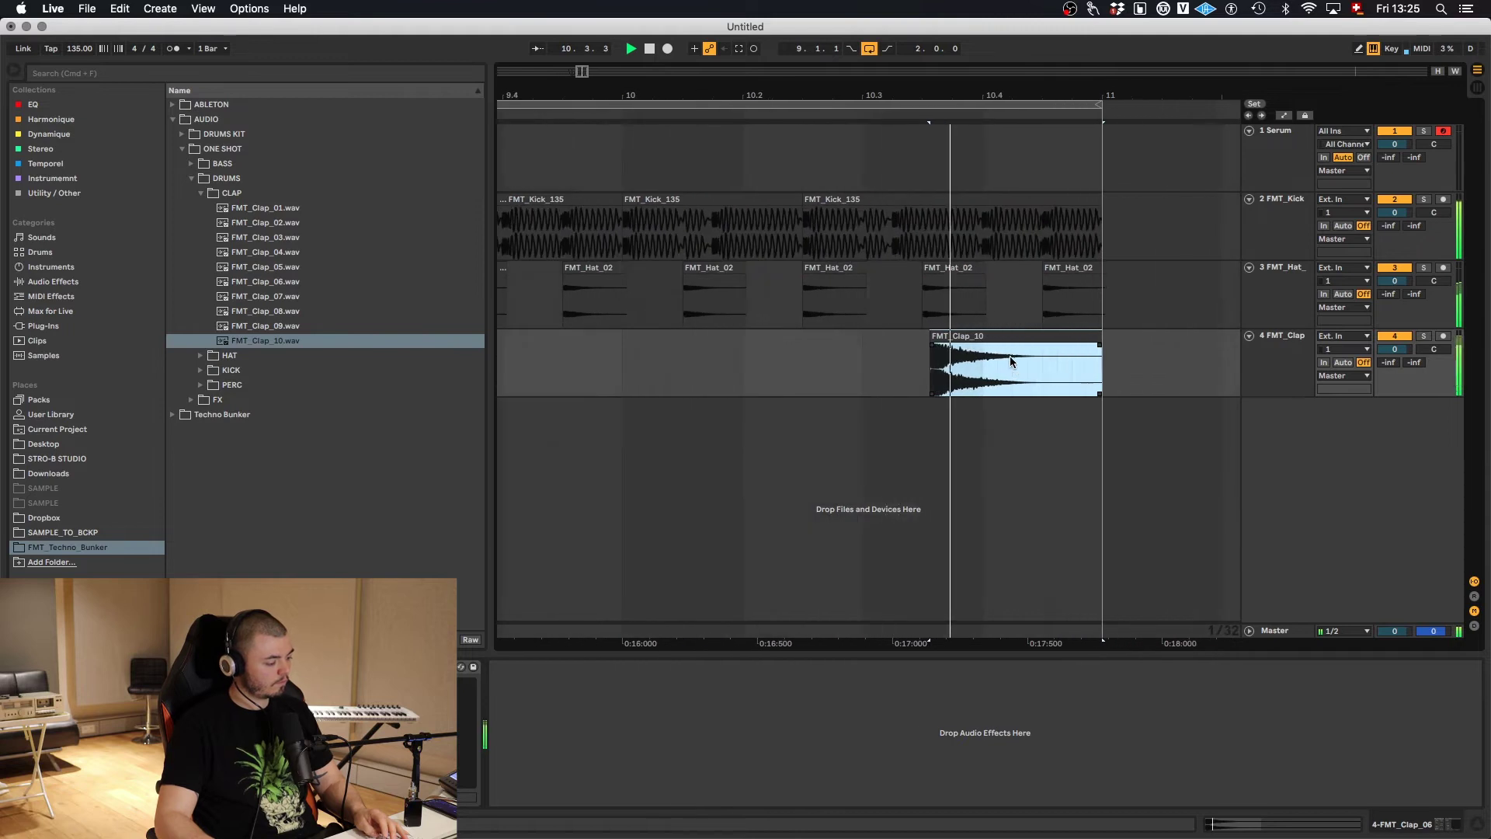
{"action": "left_click_drag", "start_coordinate": [989, 340], "coordinate": [1005, 338]}
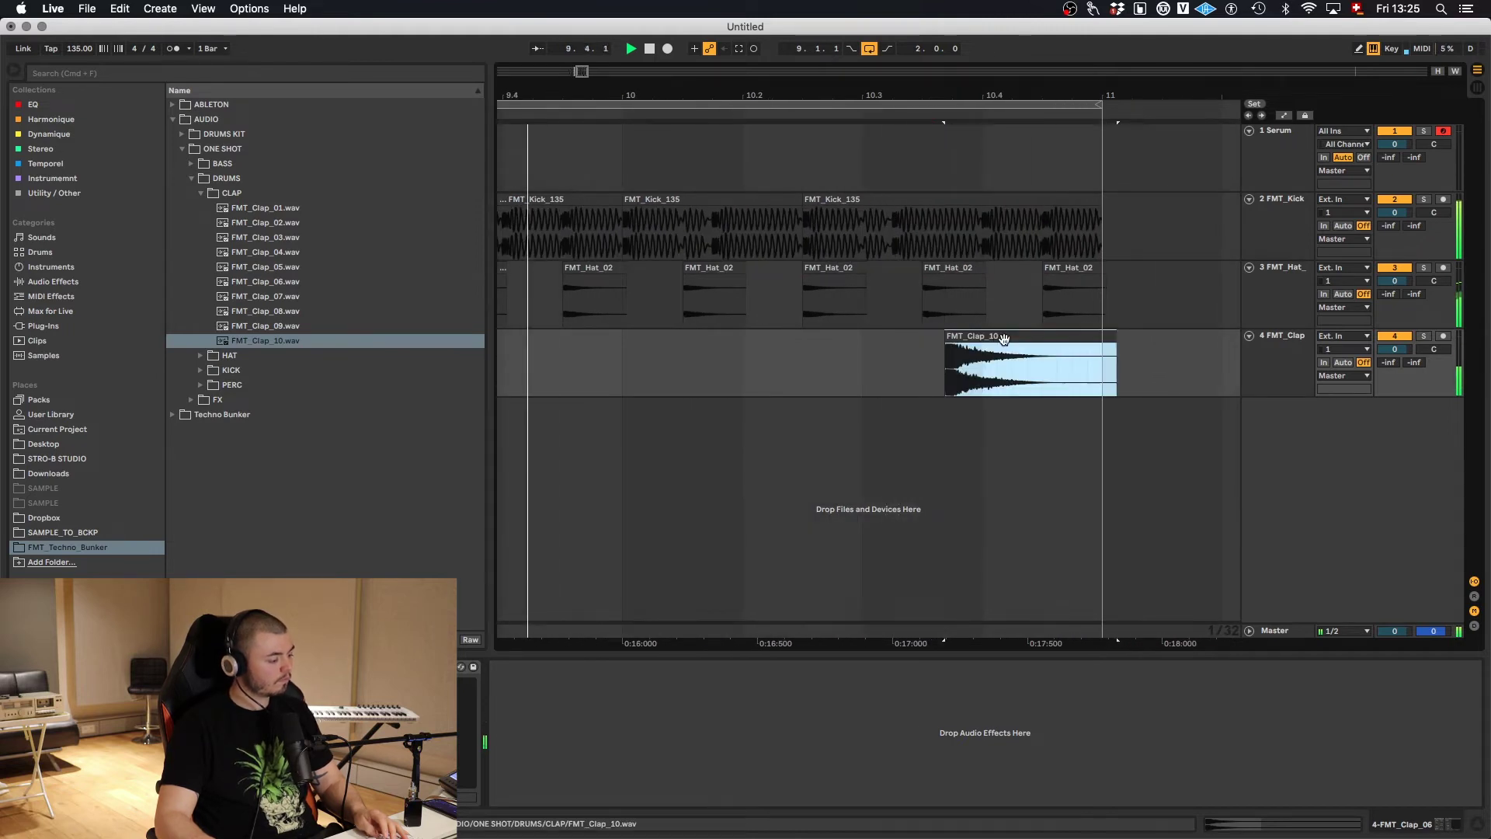
{"action": "scroll", "coordinate": [1007, 338], "scroll_direction": "down", "scroll_amount": 3}
{"action": "left_click", "coordinate": [1084, 341]}
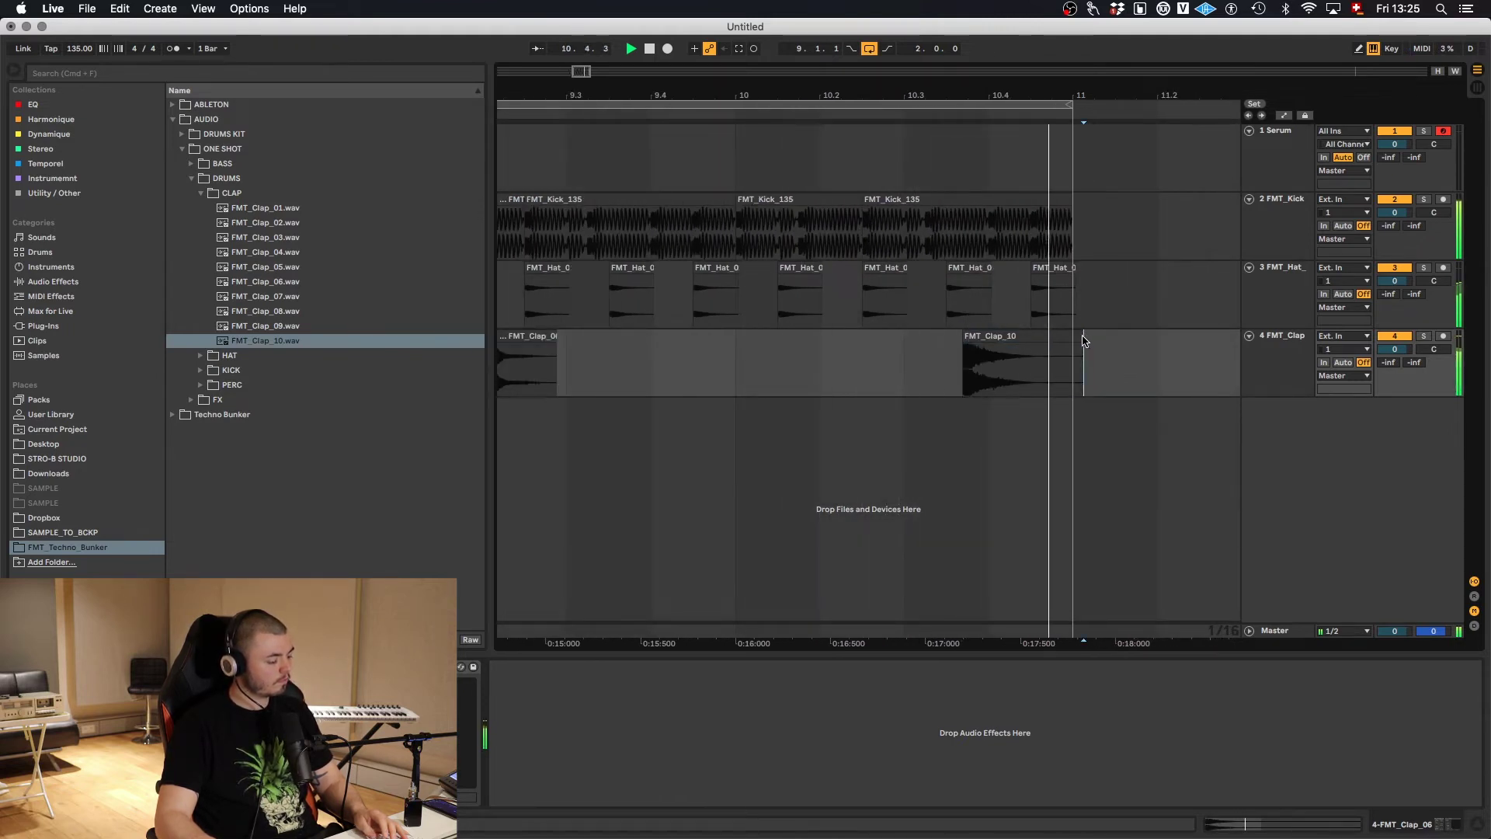
{"action": "left_click_drag", "start_coordinate": [1078, 337], "coordinate": [1068, 338]}
{"action": "scroll", "coordinate": [992, 355], "scroll_direction": "down", "scroll_amount": 3}
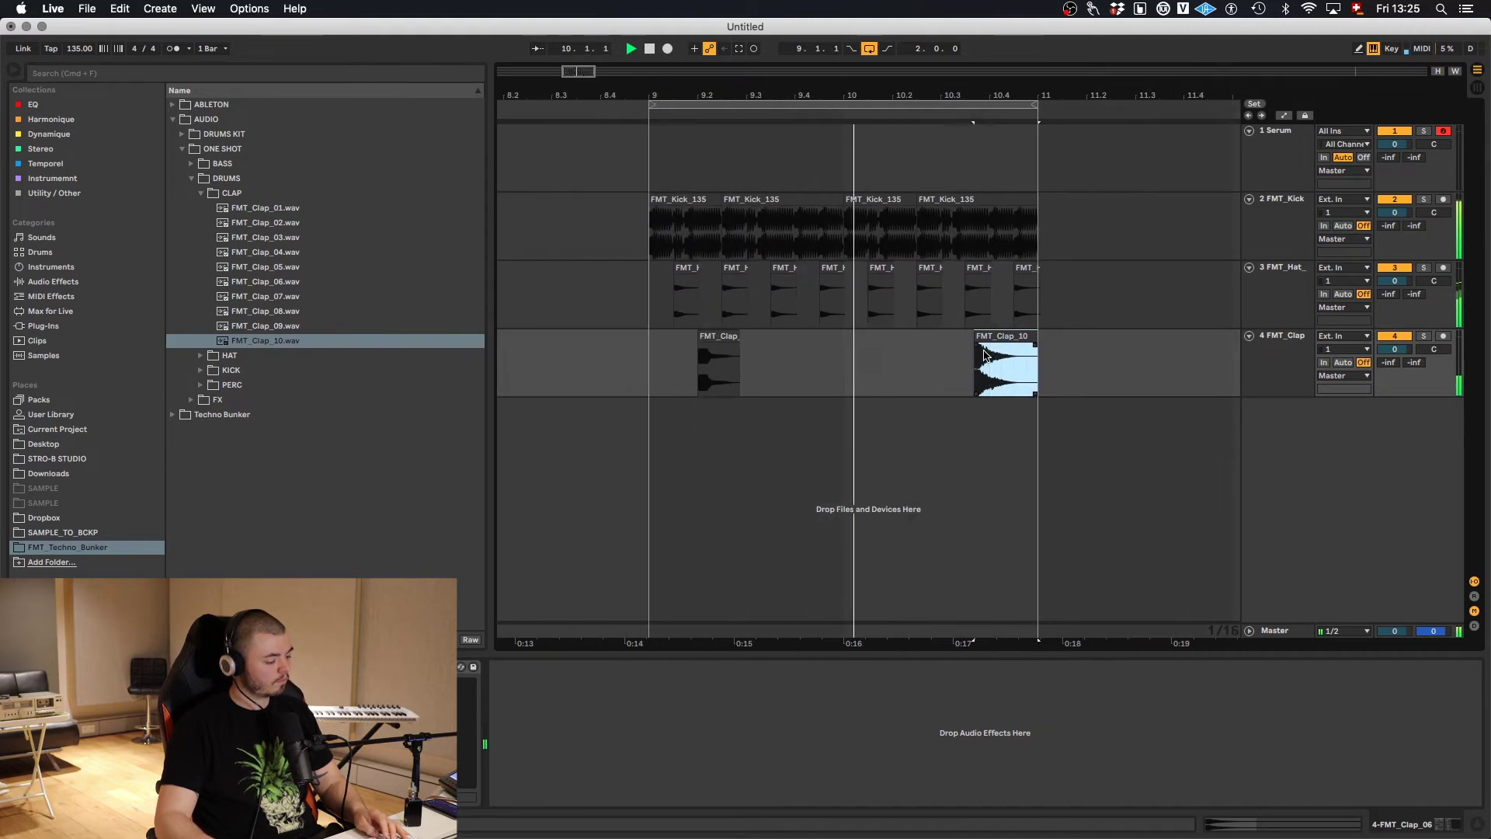
- Move FMT_Clap_10 onto a new empty audio track
{"action": "left_click", "coordinate": [1268, 367]}
{"action": "key", "text": "super+t"}
{"action": "left_click_drag", "start_coordinate": [998, 337], "coordinate": [997, 406]}
{"action": "key", "text": "minus"}
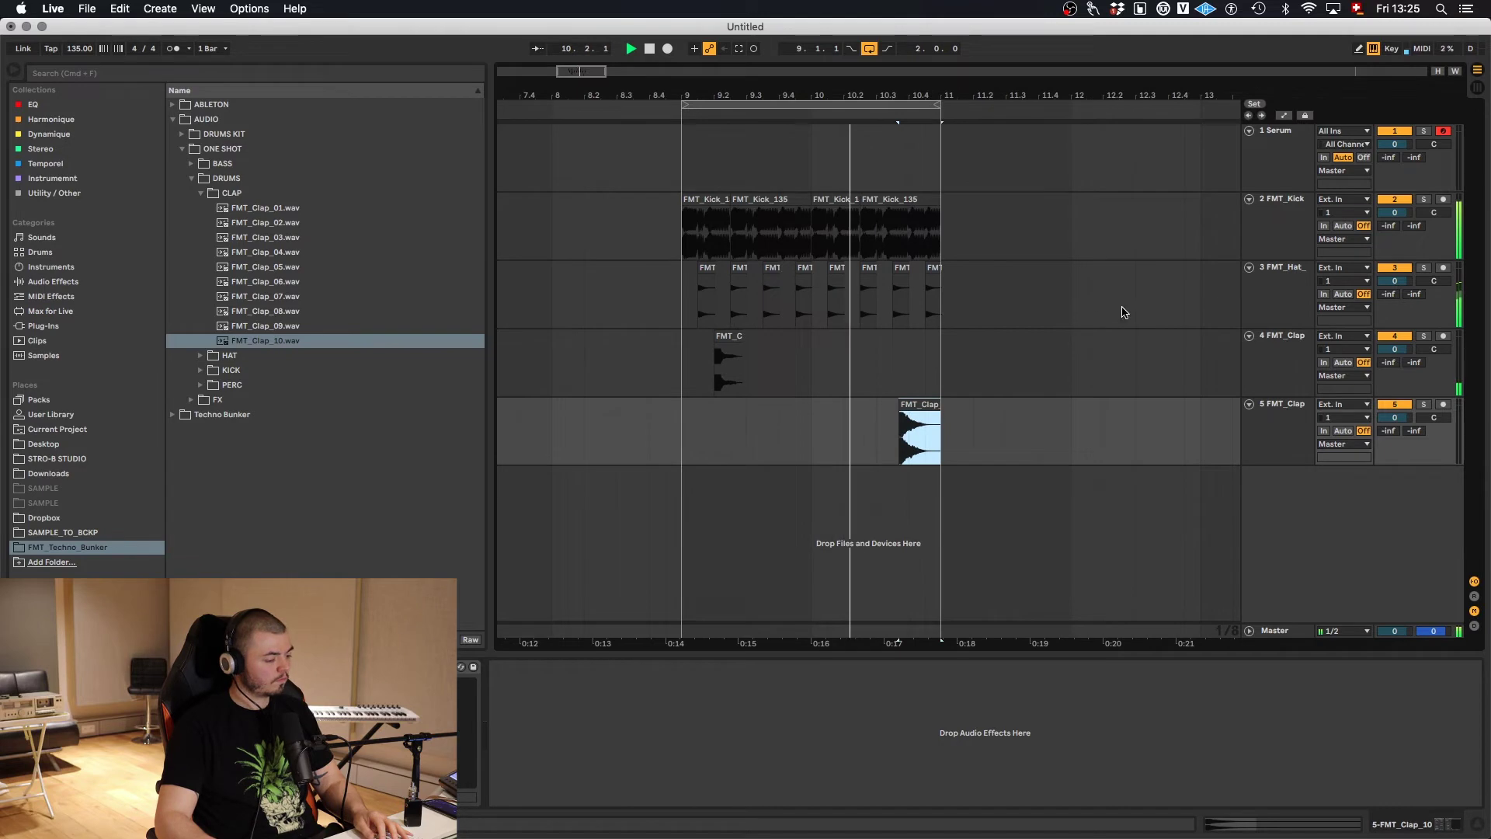
- Select the first Serum track and bring up its Serum instrument window
{"action": "left_click", "coordinate": [1292, 226]}
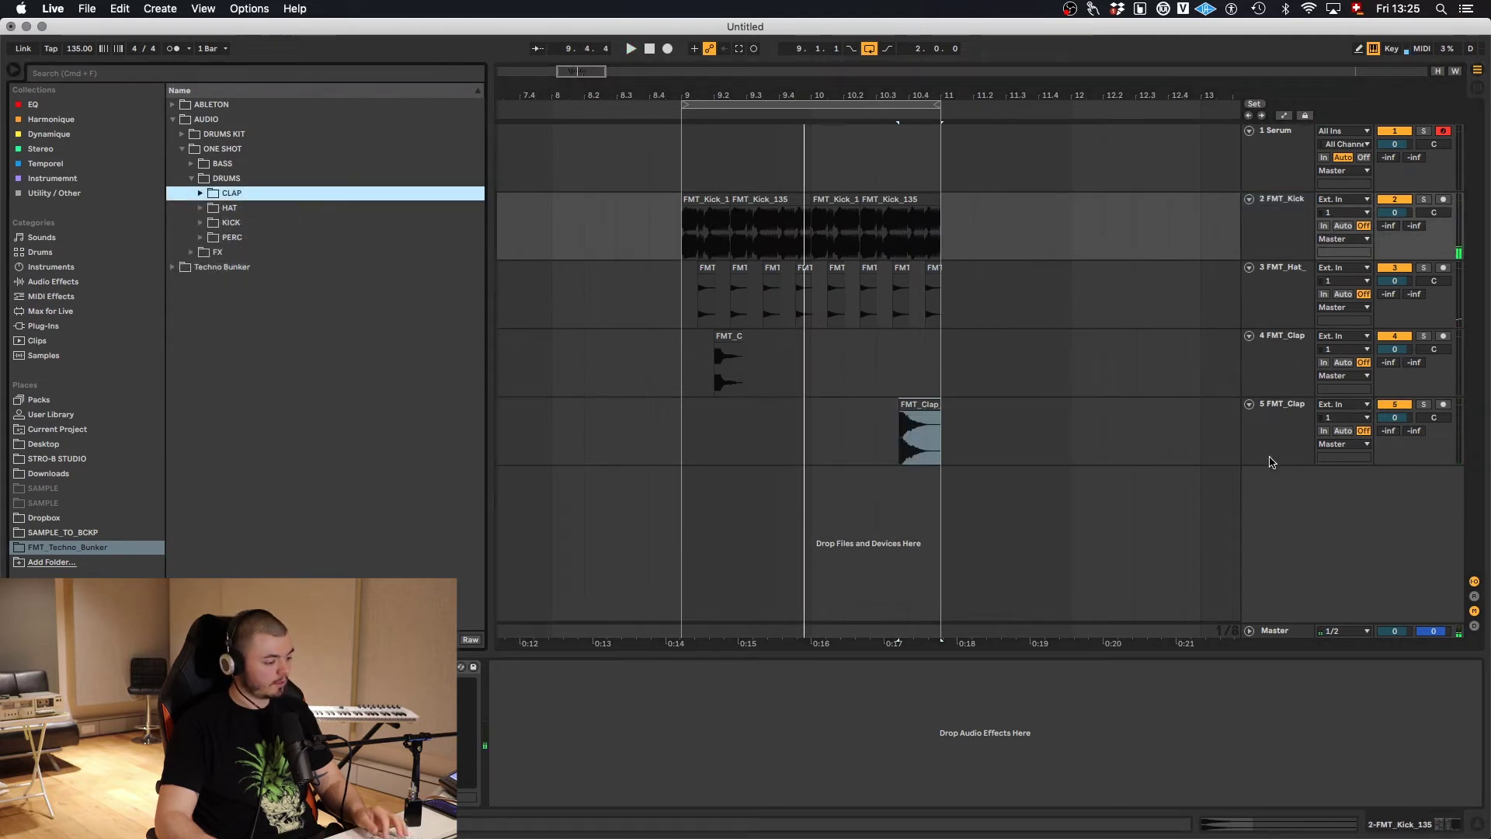
{"action": "left_click", "coordinate": [1296, 179]}
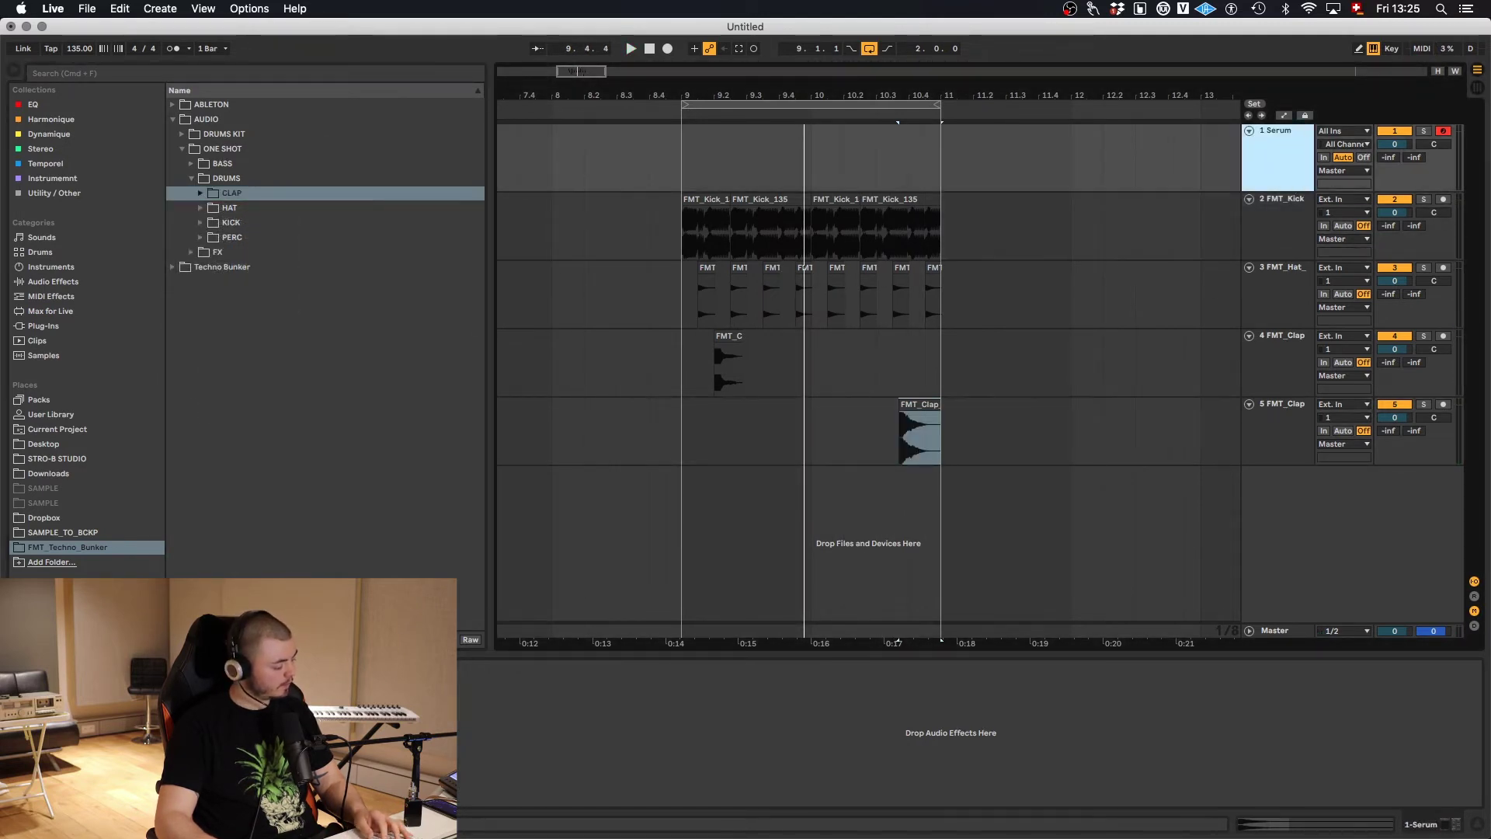
{"action": "key", "text": "super+alt+p"}
- Load the FX Brown Ambiance preset from the Techno Bunker bank into track 1's Serum
{"action": "left_click", "coordinate": [1234, 166]}
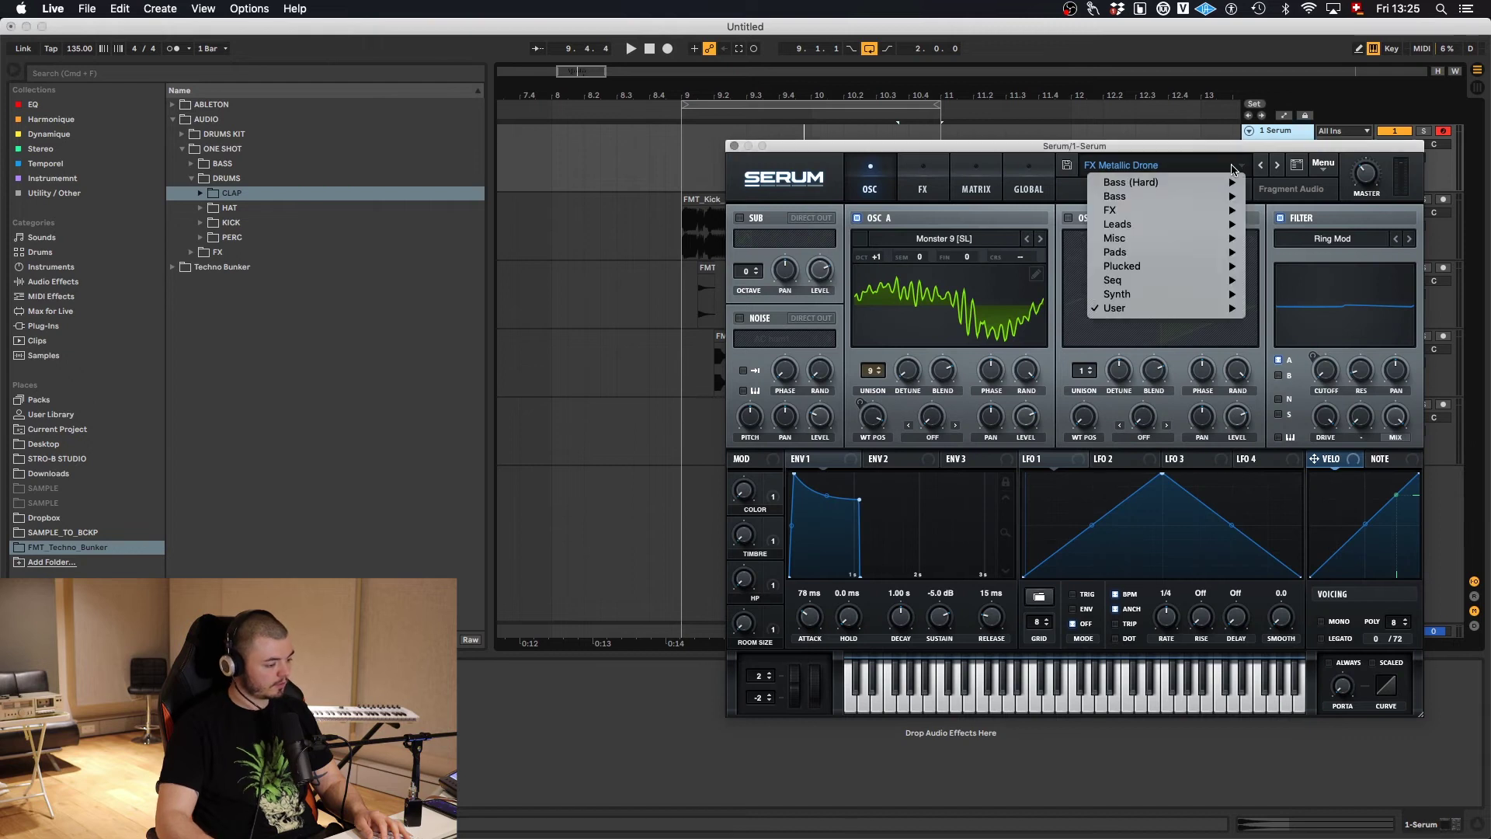
{"action": "mouse_move", "coordinate": [1118, 308]}
{"action": "mouse_move", "coordinate": [942, 628]}
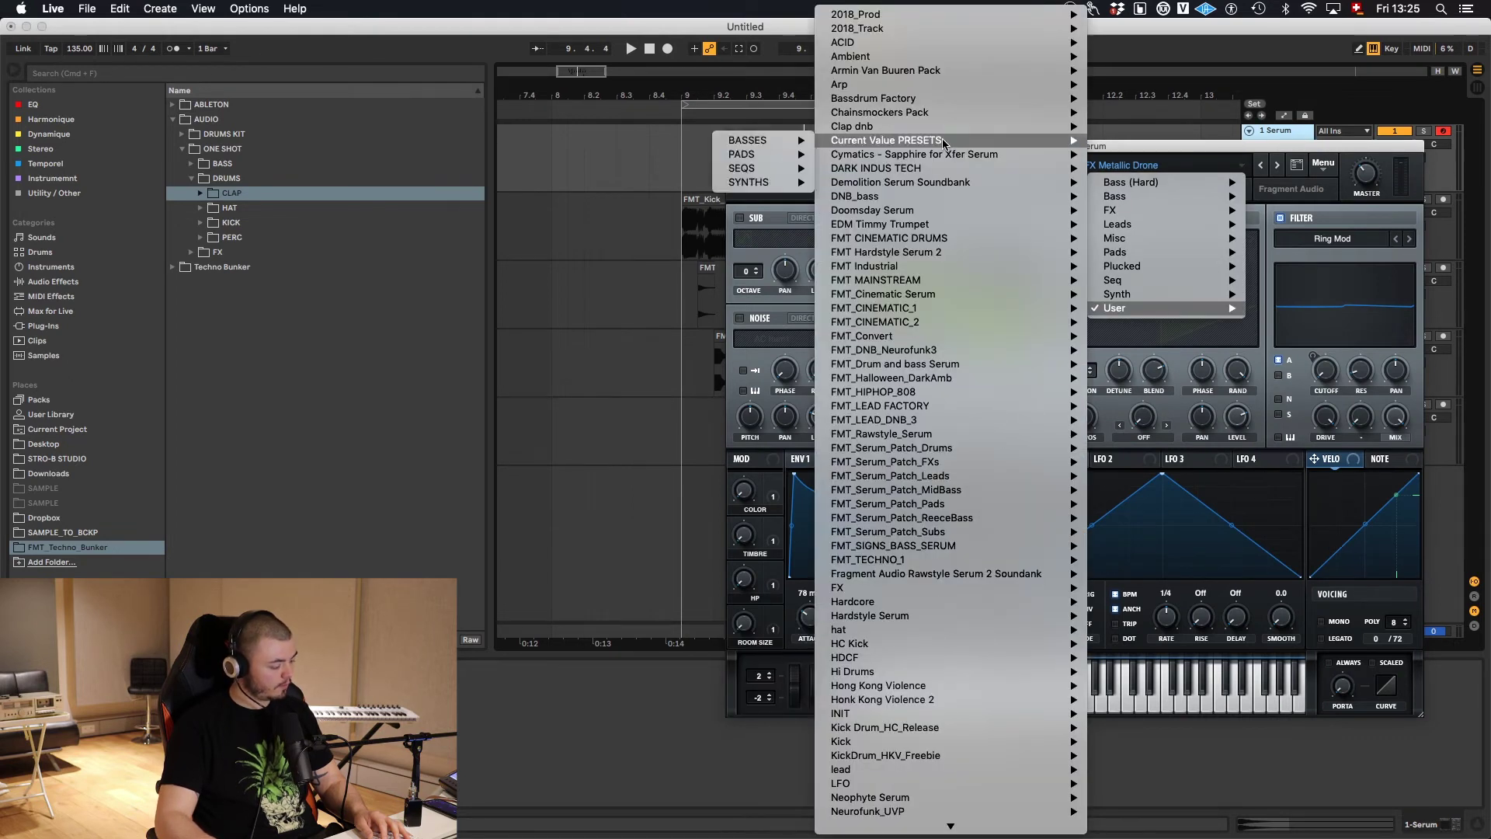
{"action": "mouse_move", "coordinate": [907, 716]}
{"action": "scroll", "coordinate": [905, 715], "scroll_direction": "down", "scroll_amount": 8}
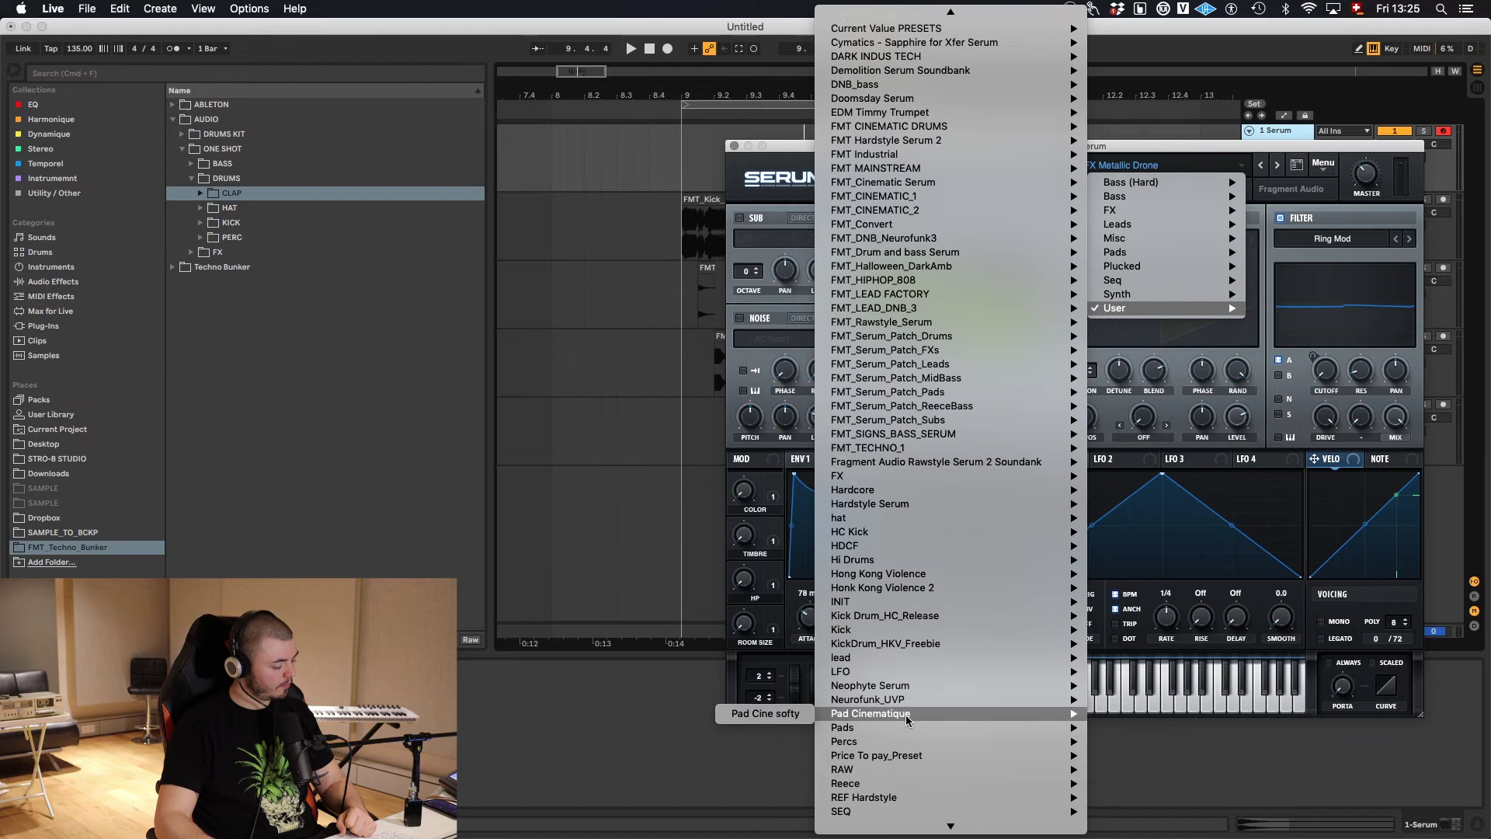
{"action": "mouse_move", "coordinate": [844, 631]}
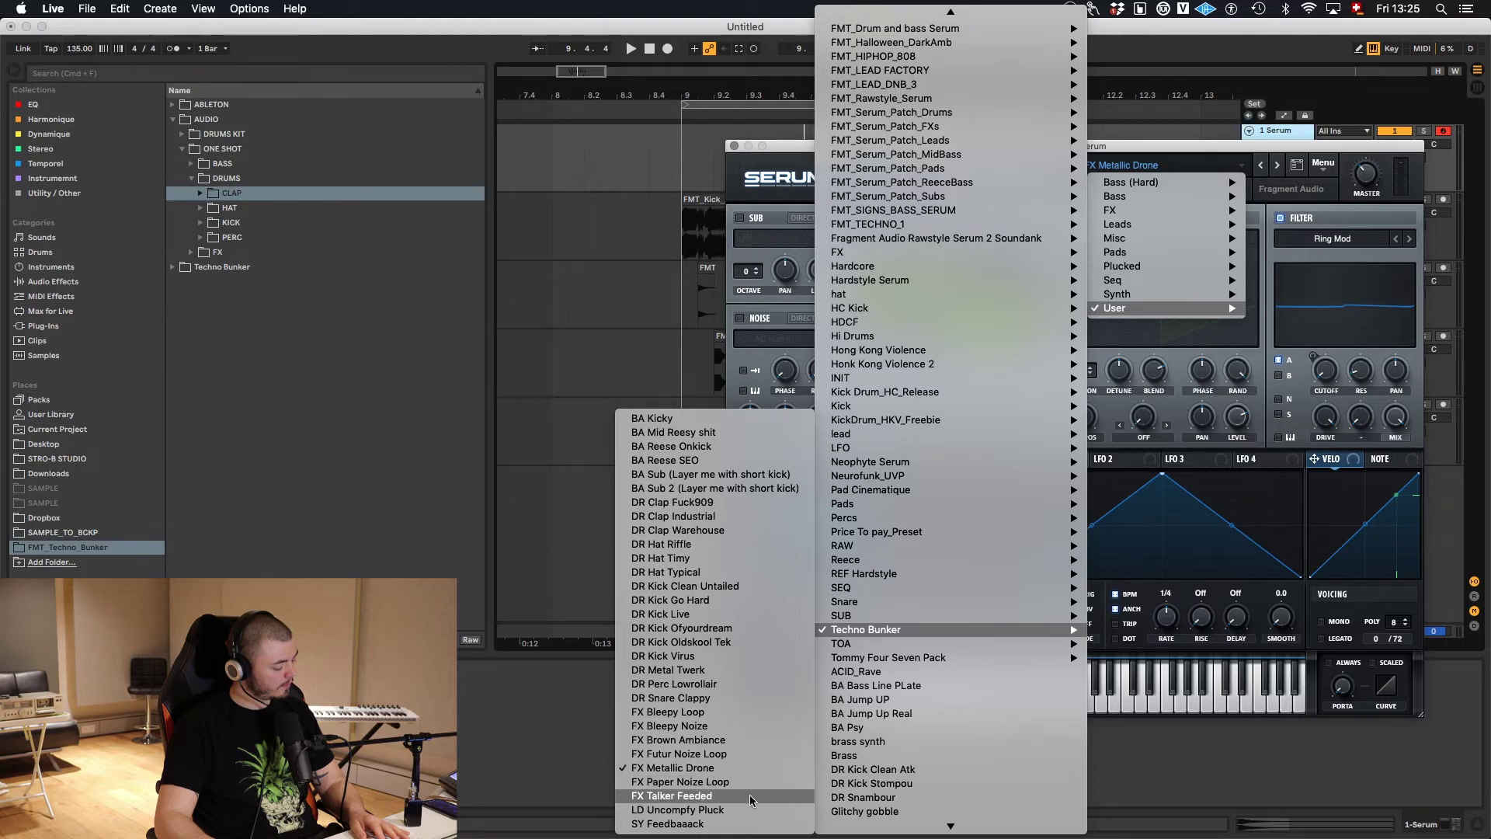
{"action": "left_click", "coordinate": [679, 740]}
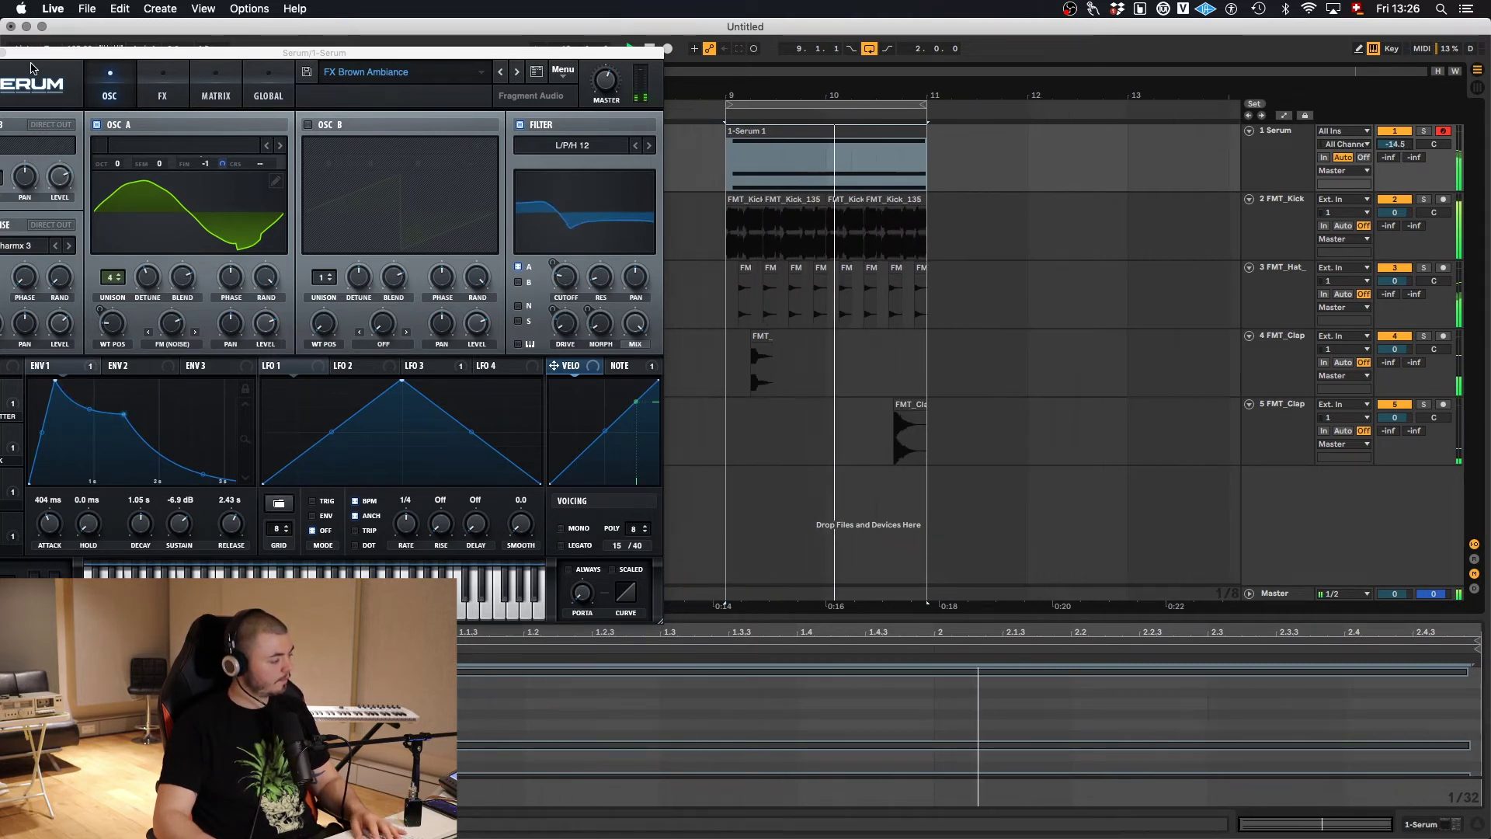
- Put the FMT_Snare Noizy_135 sample on a new track and play from bar 10
{"action": "left_click", "coordinate": [760, 360]}
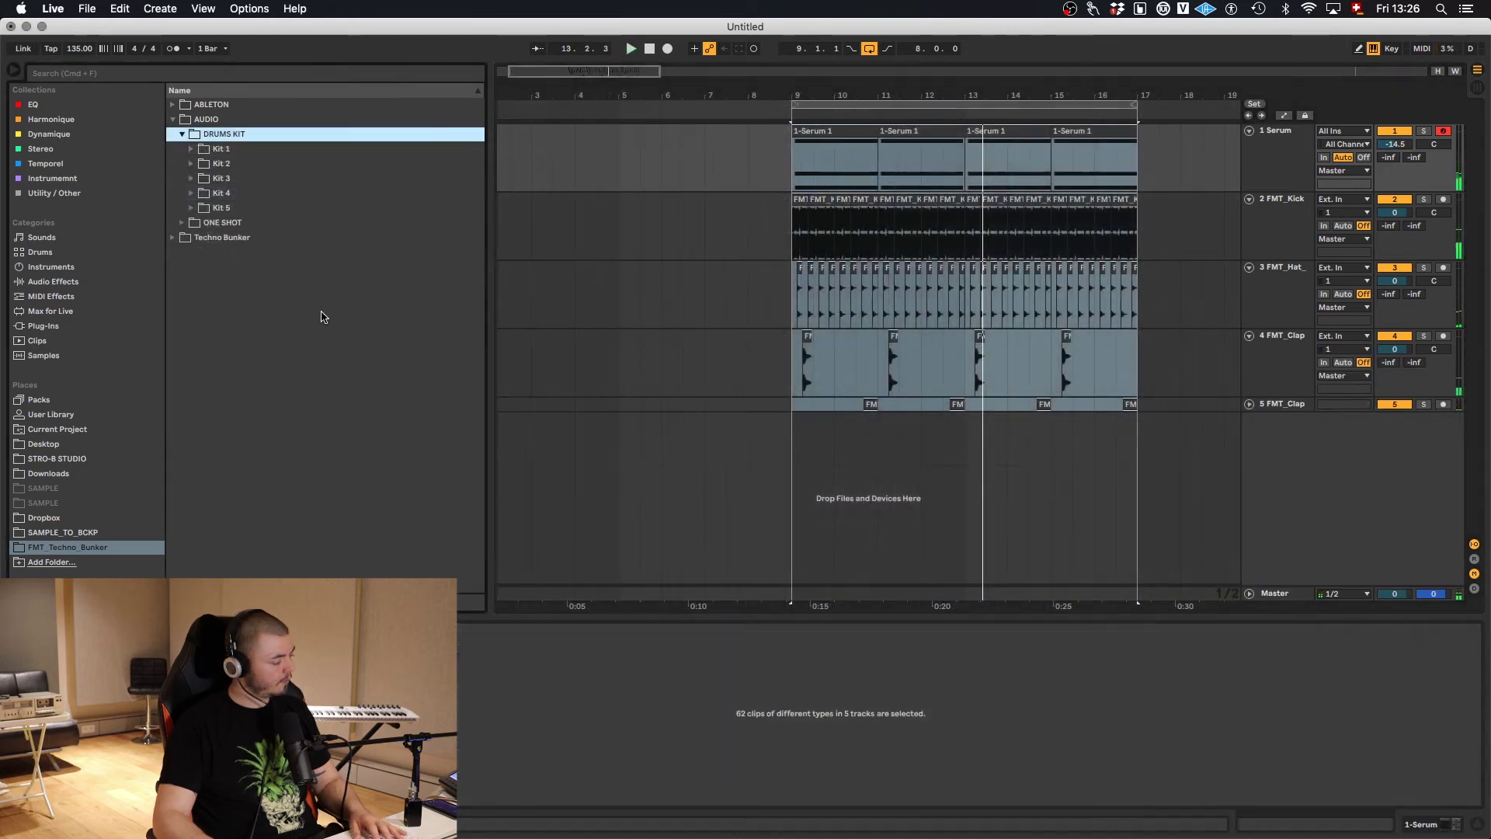
{"action": "left_click", "coordinate": [191, 192]}
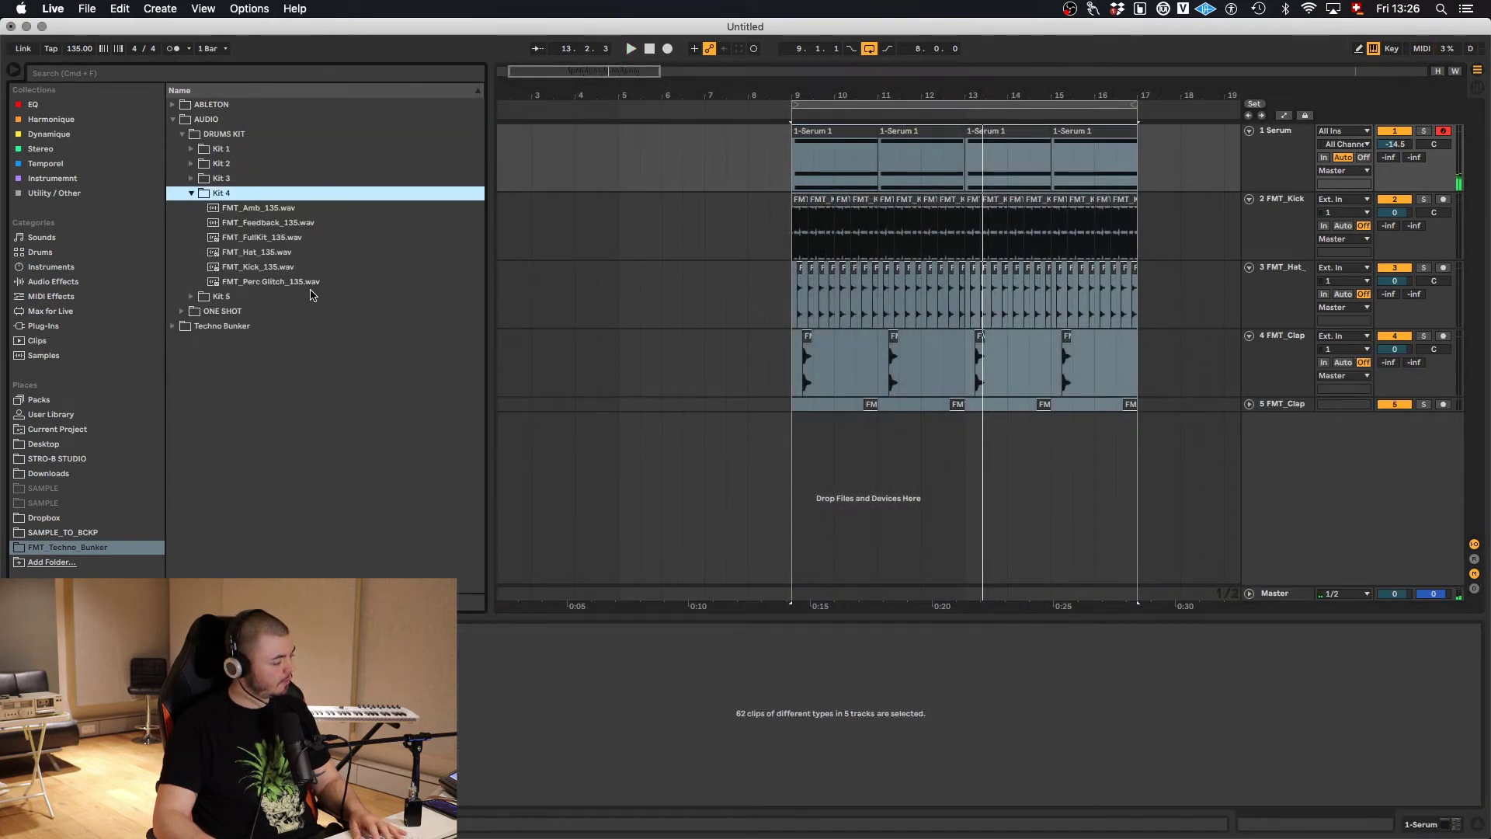
{"action": "left_click", "coordinate": [270, 255]}
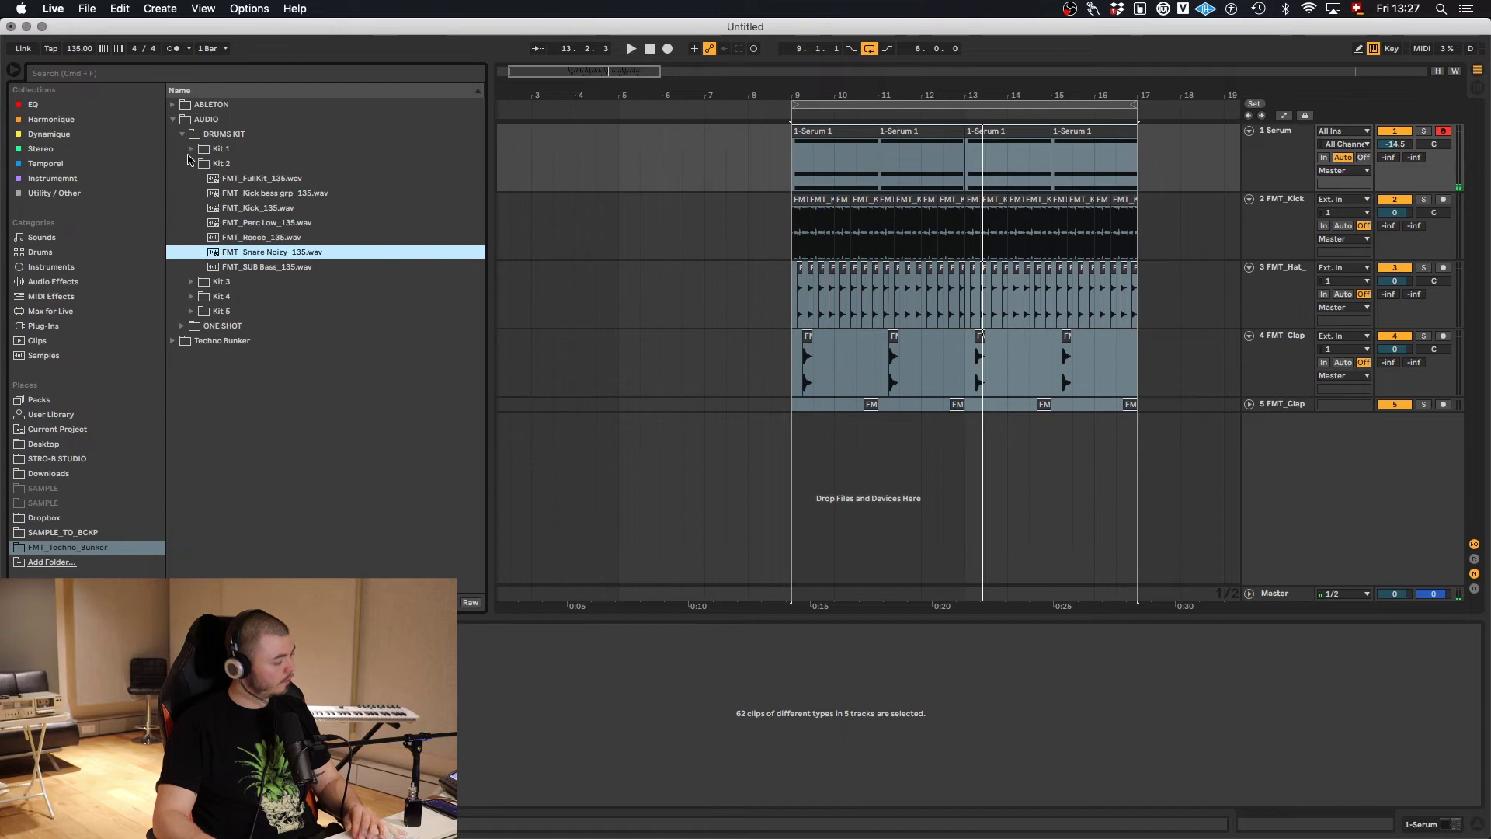
{"action": "mouse_move", "coordinate": [412, 270]}
{"action": "left_mouse_down"}
{"action": "mouse_move", "coordinate": [932, 599]}
{"action": "mouse_move", "coordinate": [888, 432]}
{"action": "mouse_move", "coordinate": [963, 432]}
{"action": "left_mouse_up"}
{"action": "left_click", "coordinate": [834, 425]}
{"action": "key", "text": "space"}
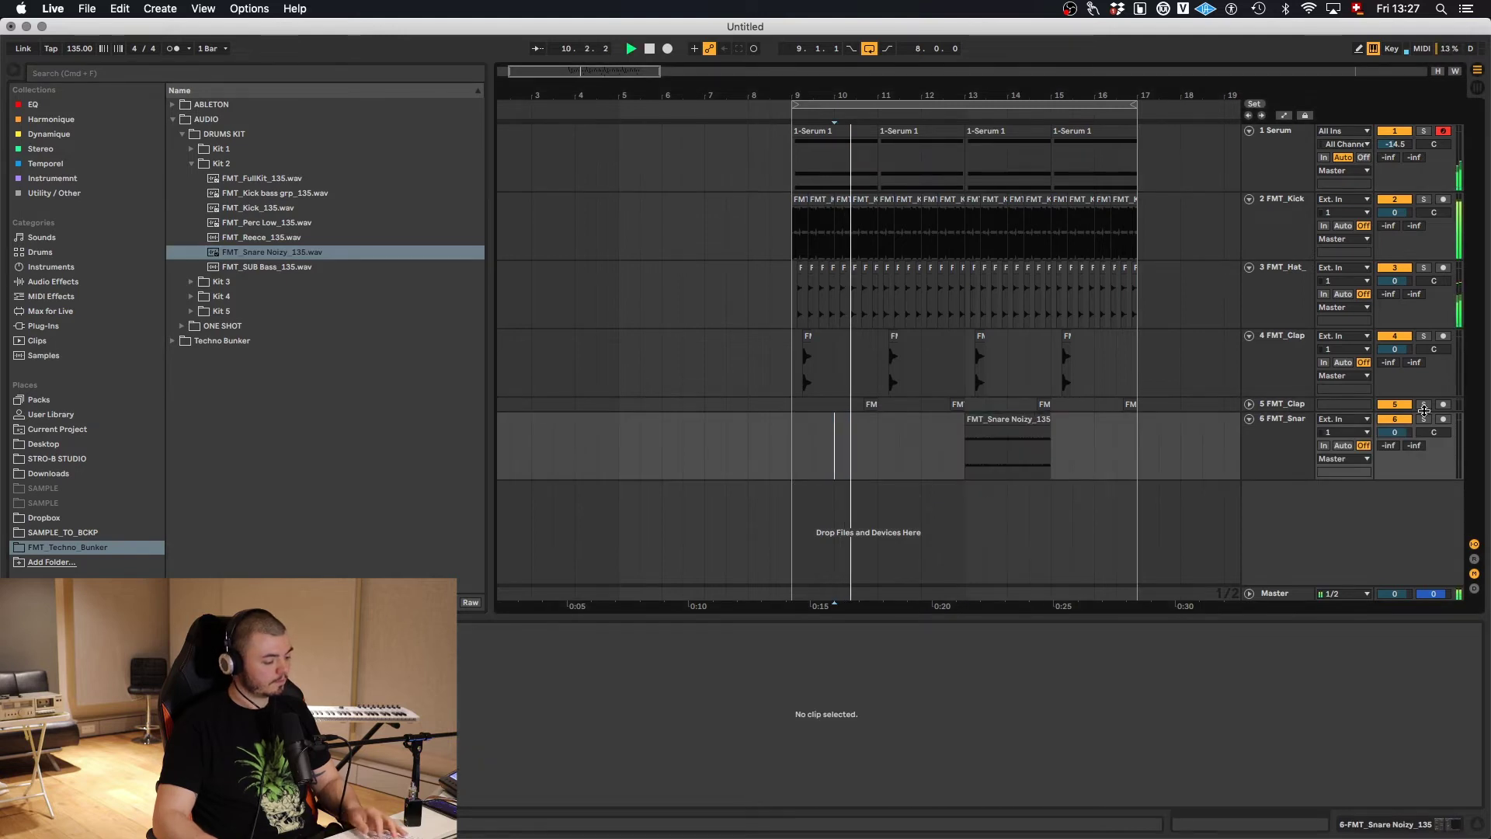
- Lower the snare track to -2.3 dB and duplicate the Snare Noizy clip
{"action": "left_click", "coordinate": [1285, 449]}
{"action": "left_click_drag", "start_coordinate": [1387, 437], "coordinate": [1383, 450]}
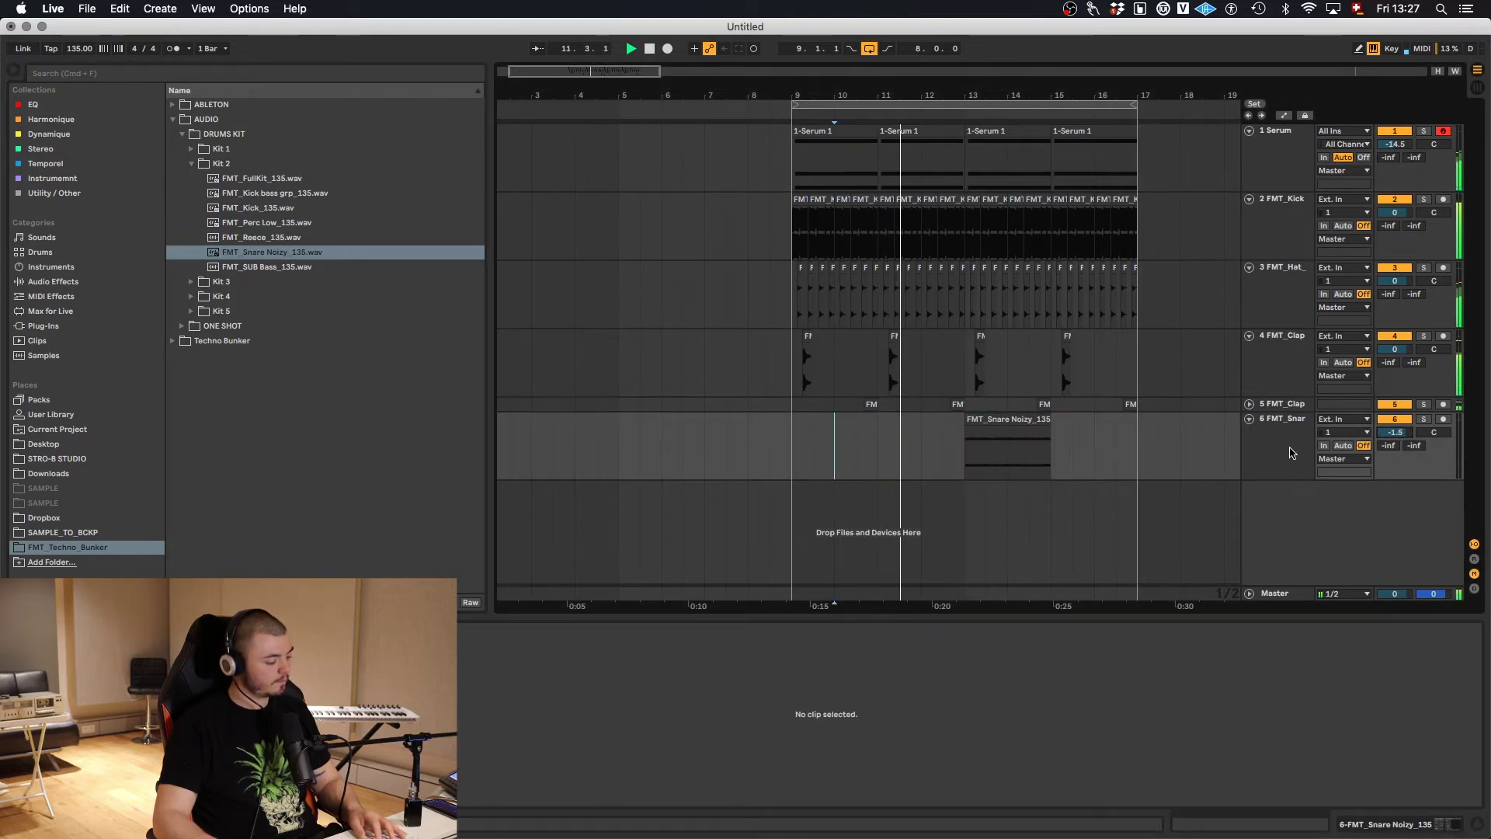
{"action": "left_click", "coordinate": [1017, 454]}
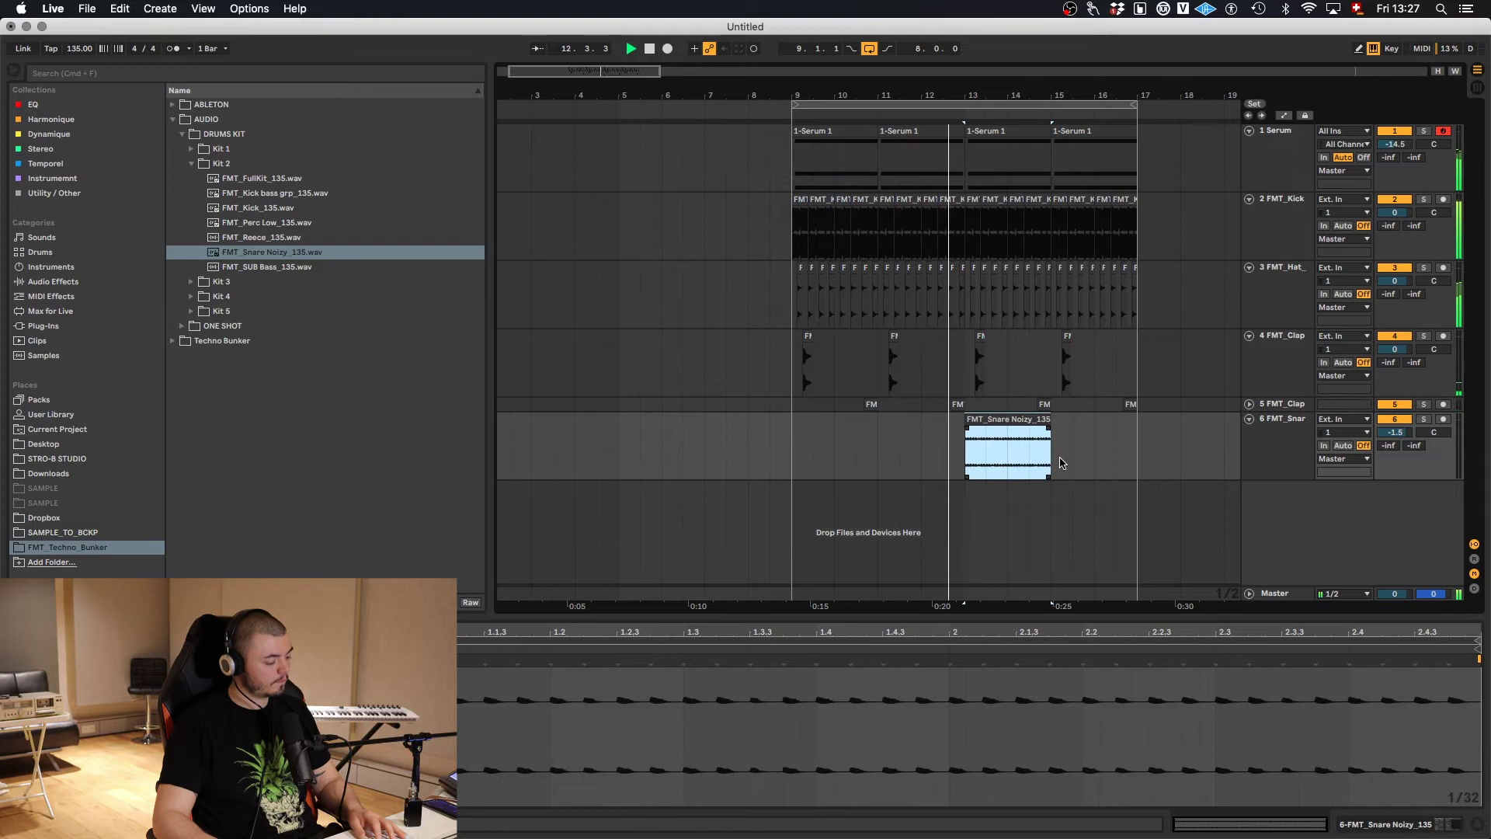
{"action": "key", "text": "super+d"}
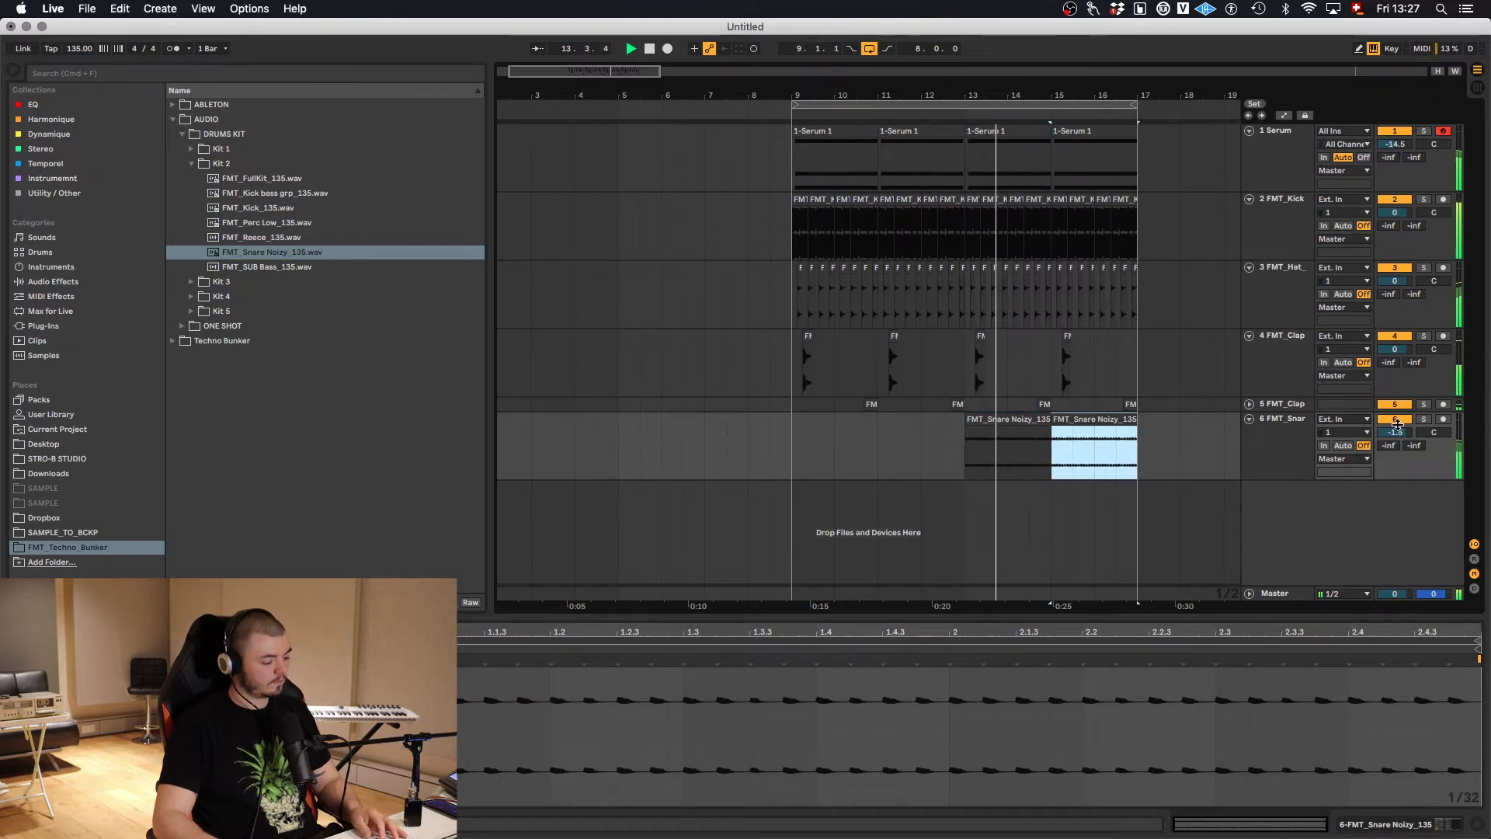
{"action": "left_click_drag", "start_coordinate": [1397, 432], "coordinate": [1401, 440]}
- Duplicate all clips in bars 9–17 to bars 17–25
{"action": "scroll", "coordinate": [1016, 421], "scroll_direction": "down", "scroll_amount": 5}
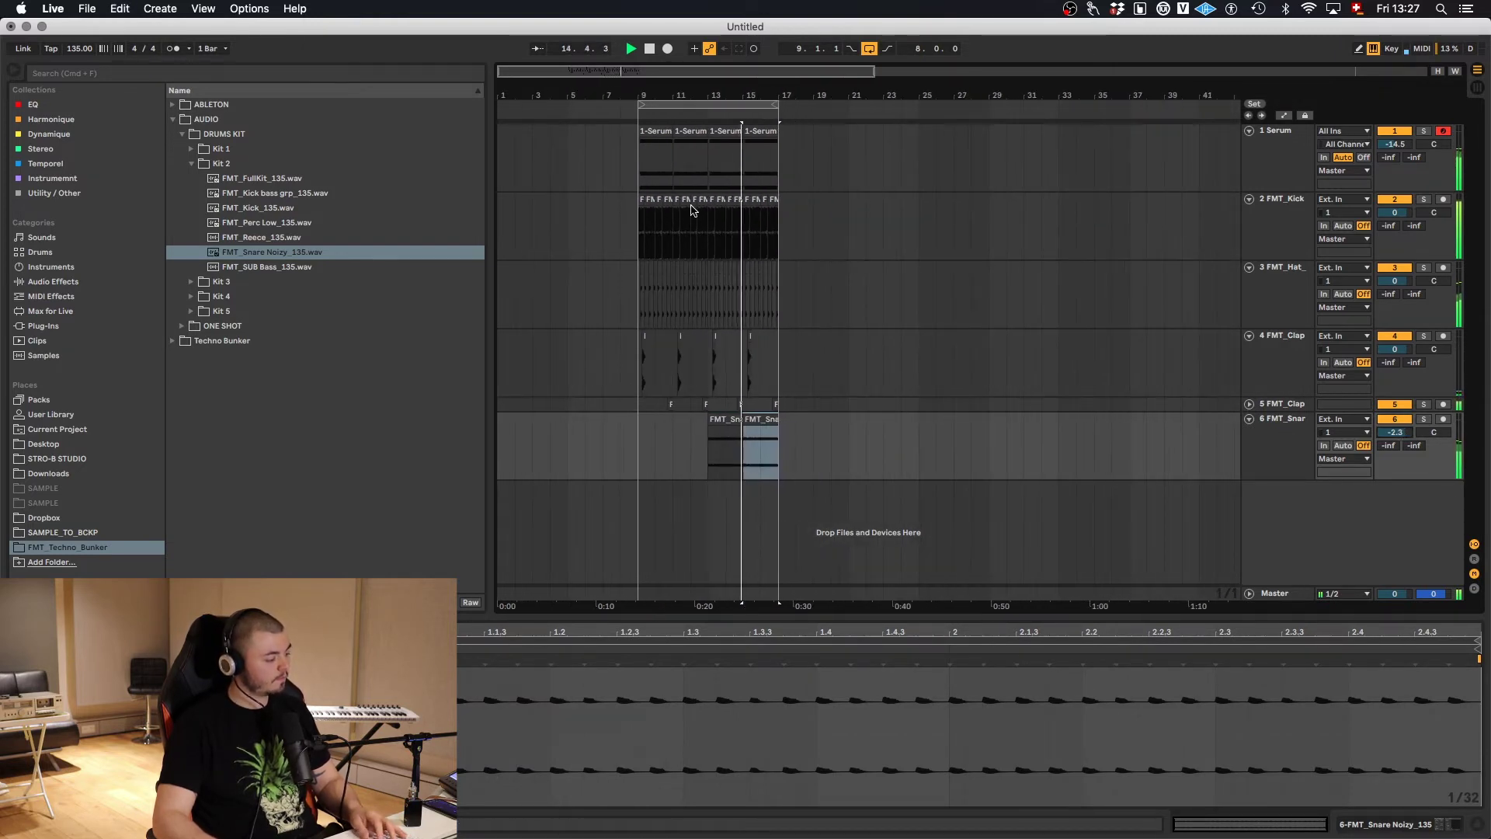
{"action": "left_click_drag", "start_coordinate": [667, 86], "coordinate": [742, 175]}
{"action": "left_click_drag", "start_coordinate": [646, 164], "coordinate": [761, 309]}
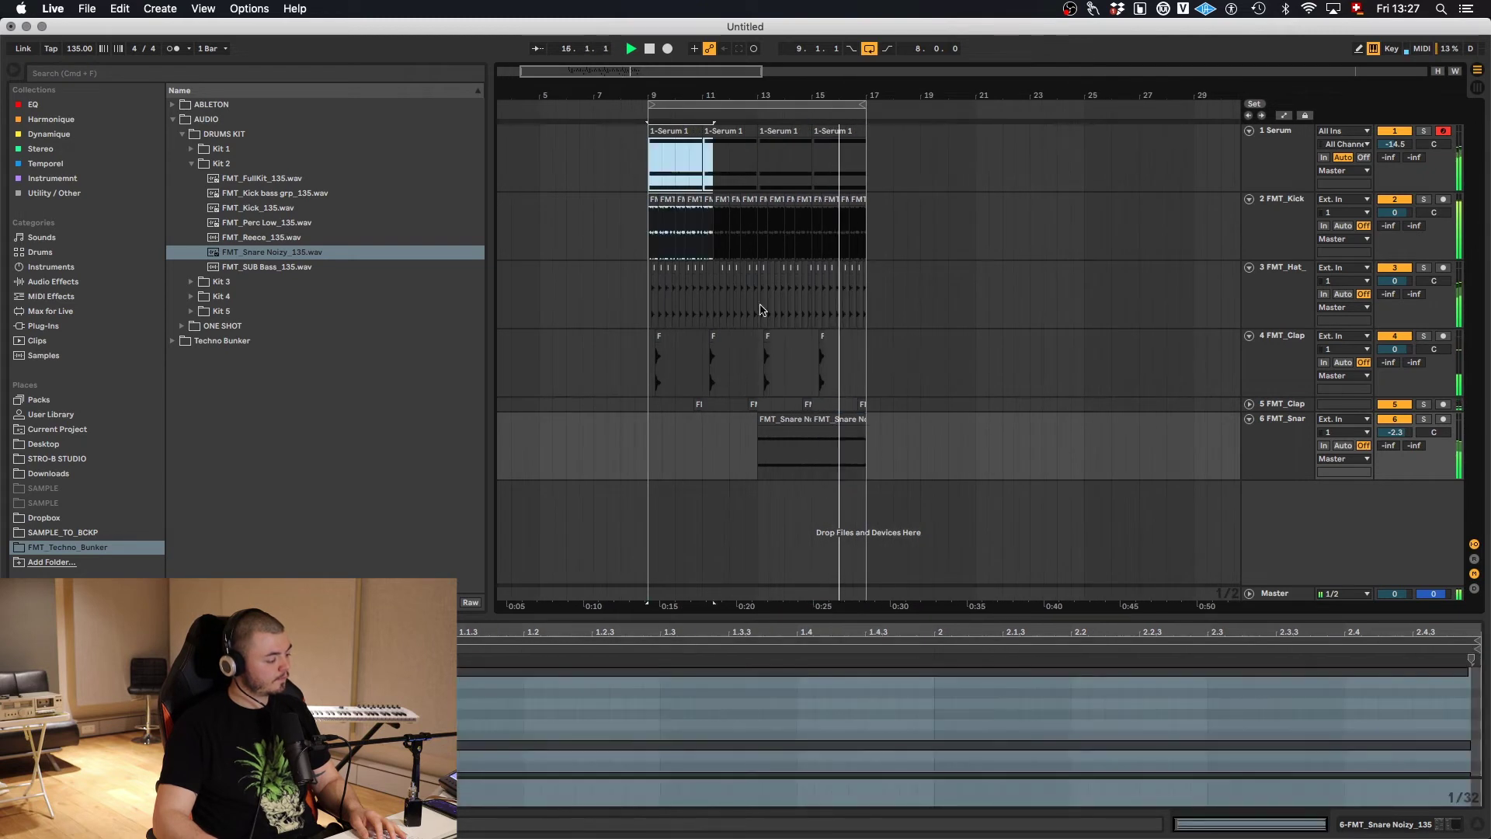
{"action": "key", "text": "super+a"}
{"action": "key", "text": "super+d"}
- Copy the snare clips from bars 21–25 into bars 17–21
{"action": "left_click_drag", "start_coordinate": [1023, 448], "coordinate": [1090, 461]}
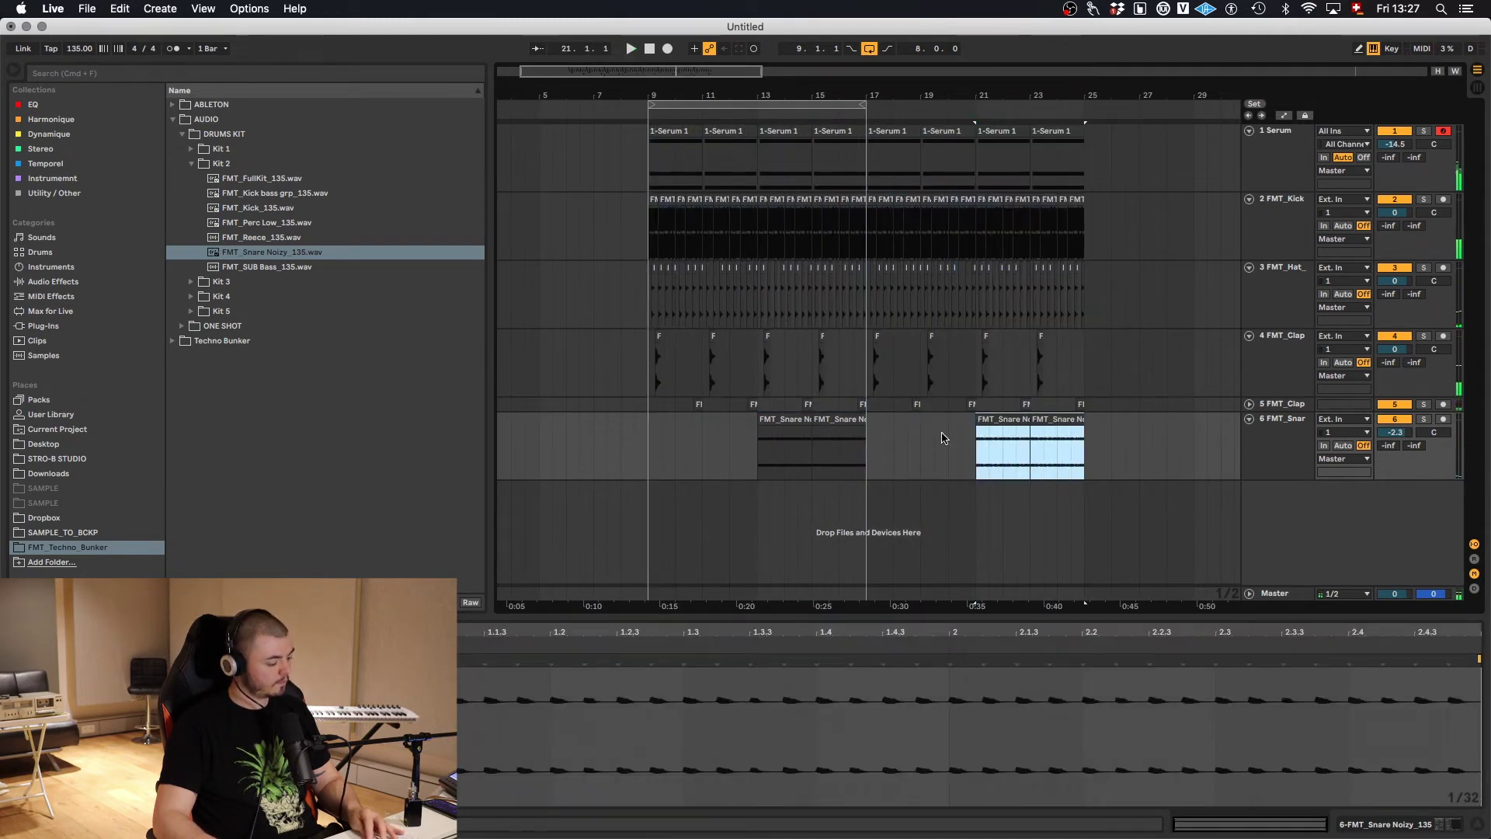
{"action": "key", "text": "super+c"}
{"action": "left_click", "coordinate": [870, 451]}
{"action": "key", "text": "super+v"}
{"action": "left_click", "coordinate": [1271, 150]}
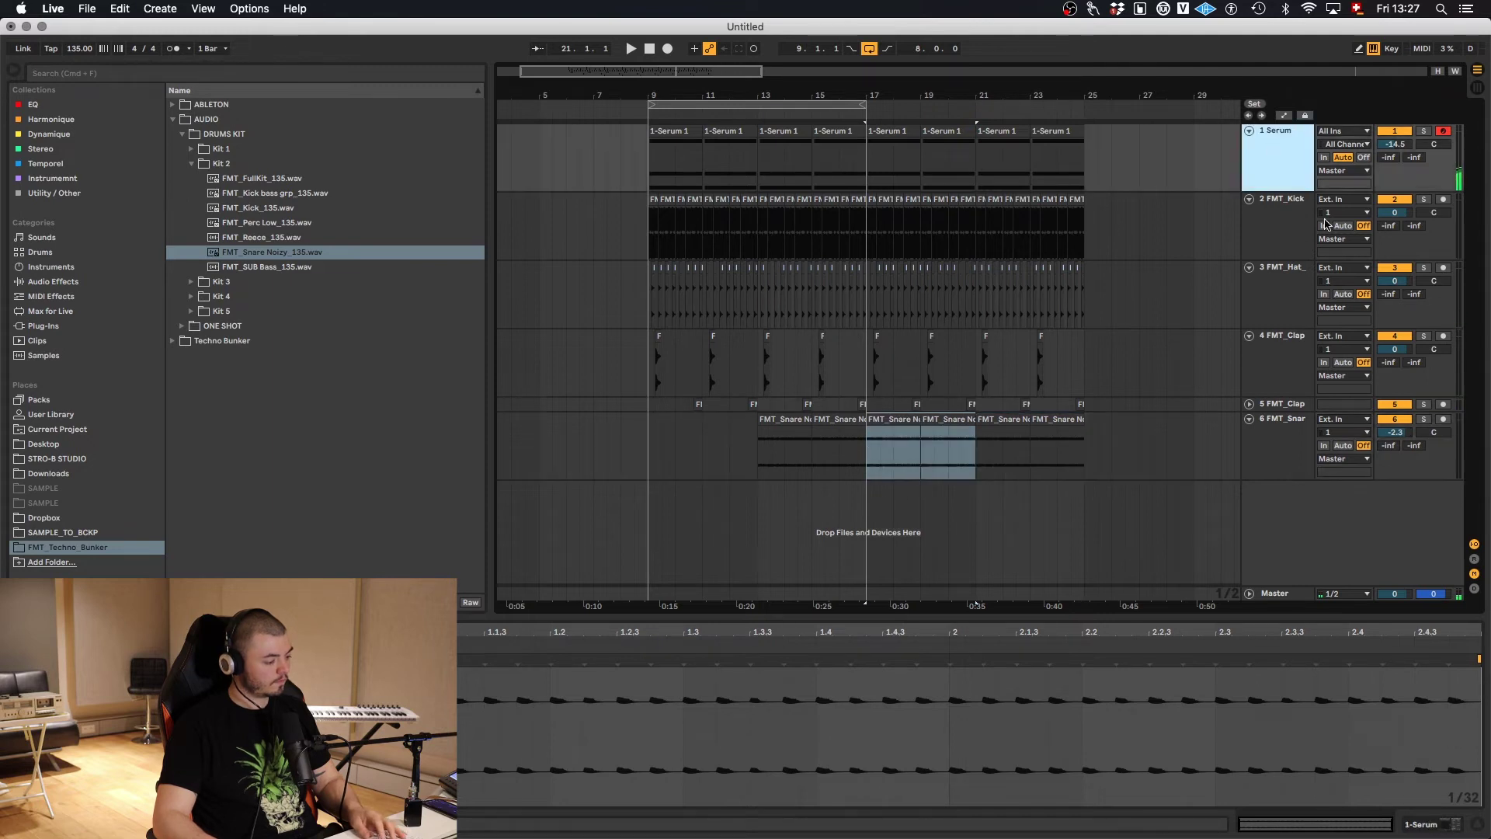
- Add a second Serum track and settle on BA Mid Reesy shit after auditioning BA Reese Onkick and SEO
{"action": "key", "text": "super+d"}
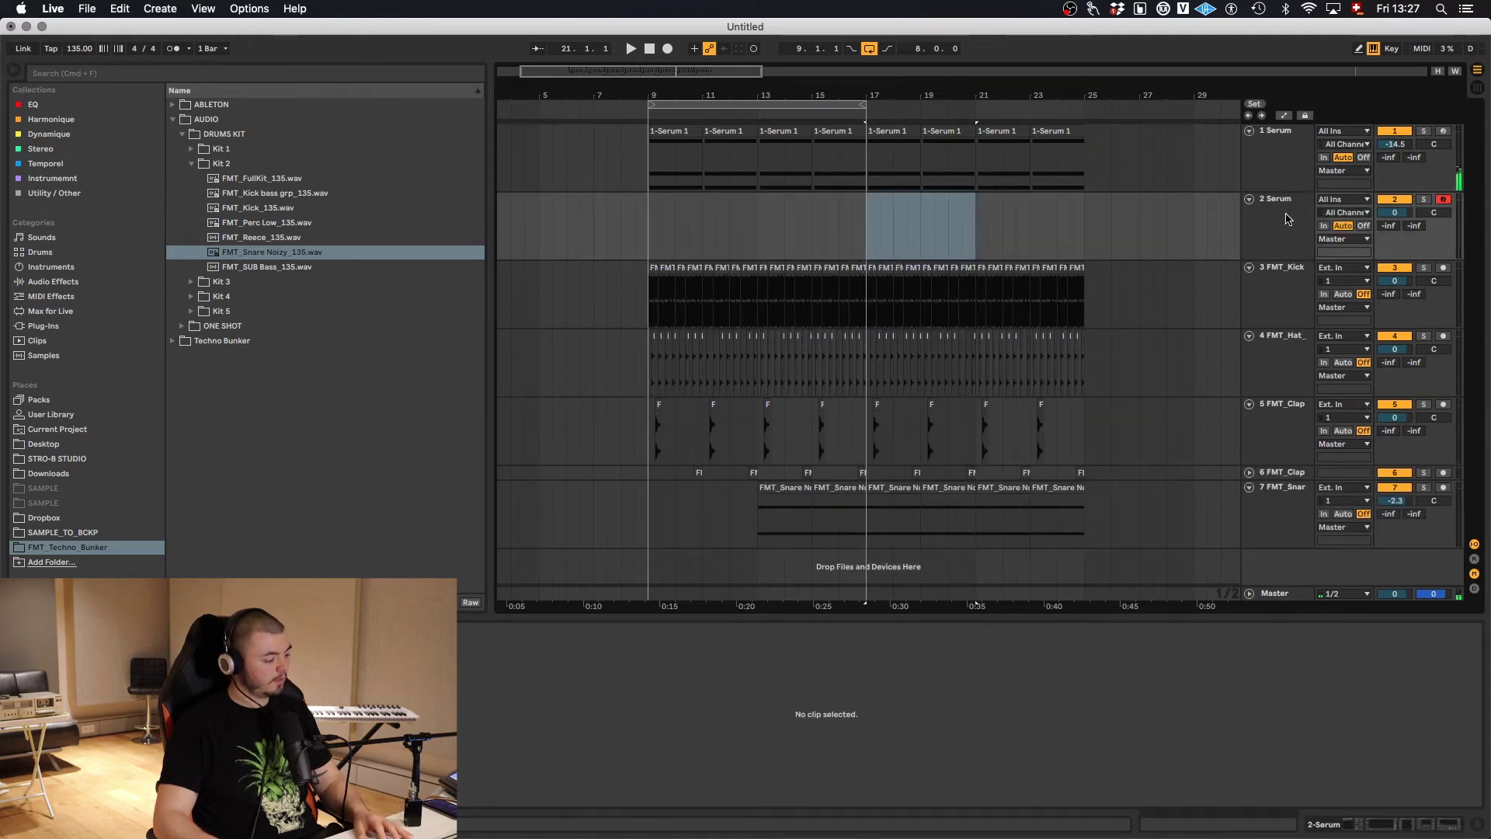
{"action": "key", "text": "shift+Tab"}
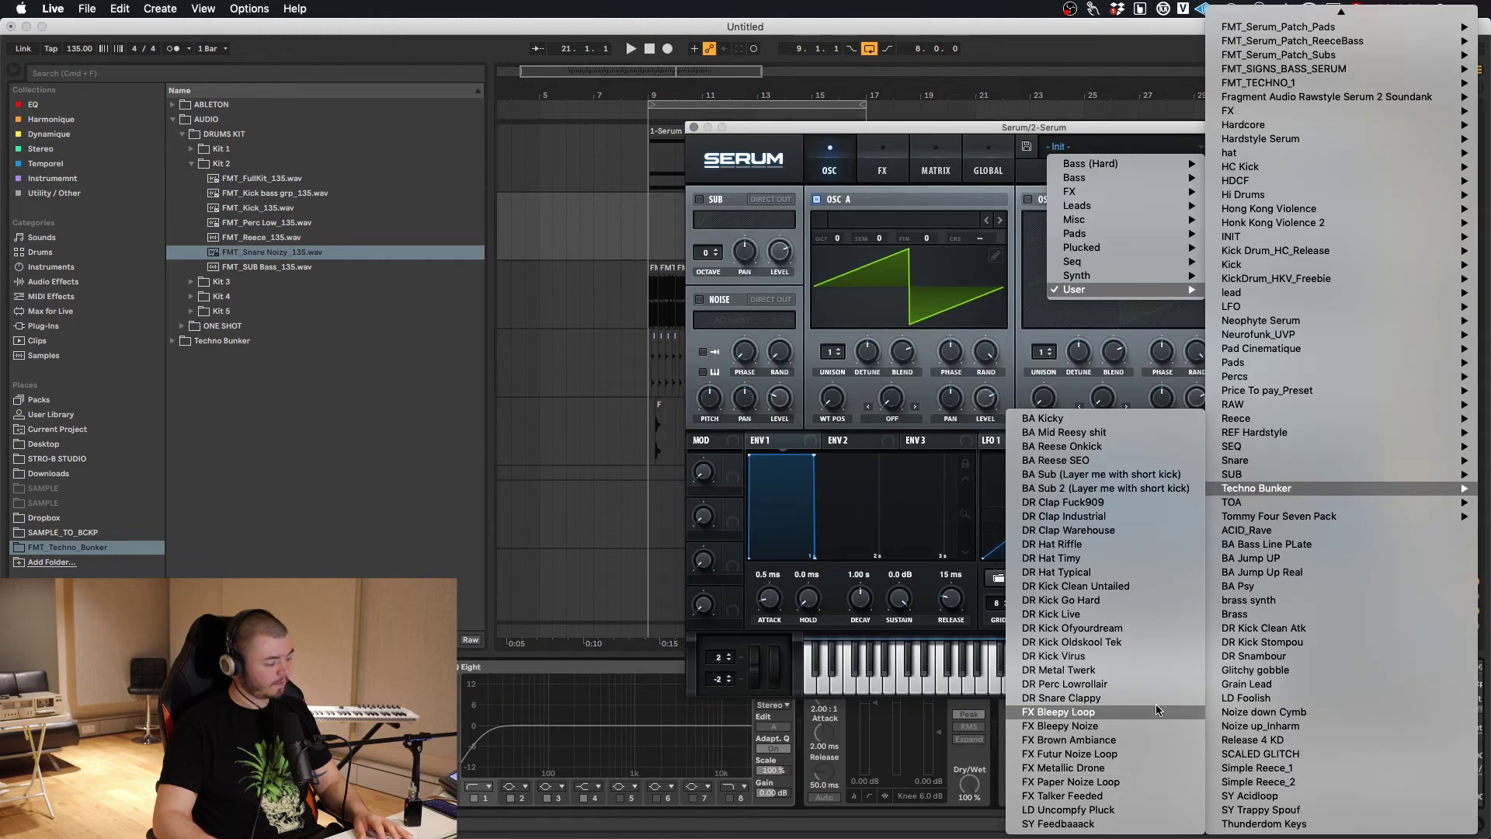
{"action": "left_click", "coordinate": [1082, 433]}
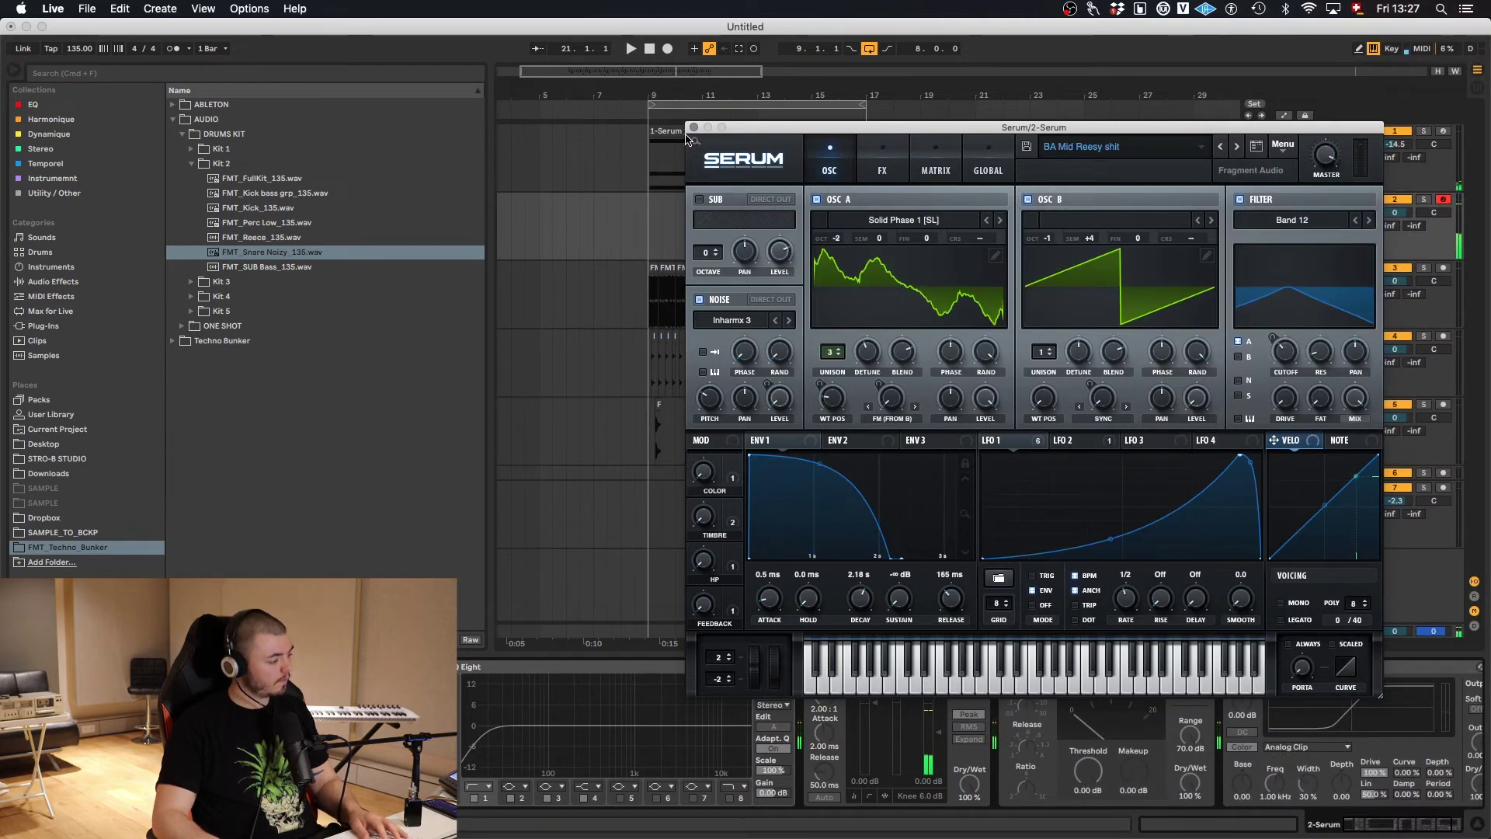
{"action": "left_click", "coordinate": [1237, 146]}
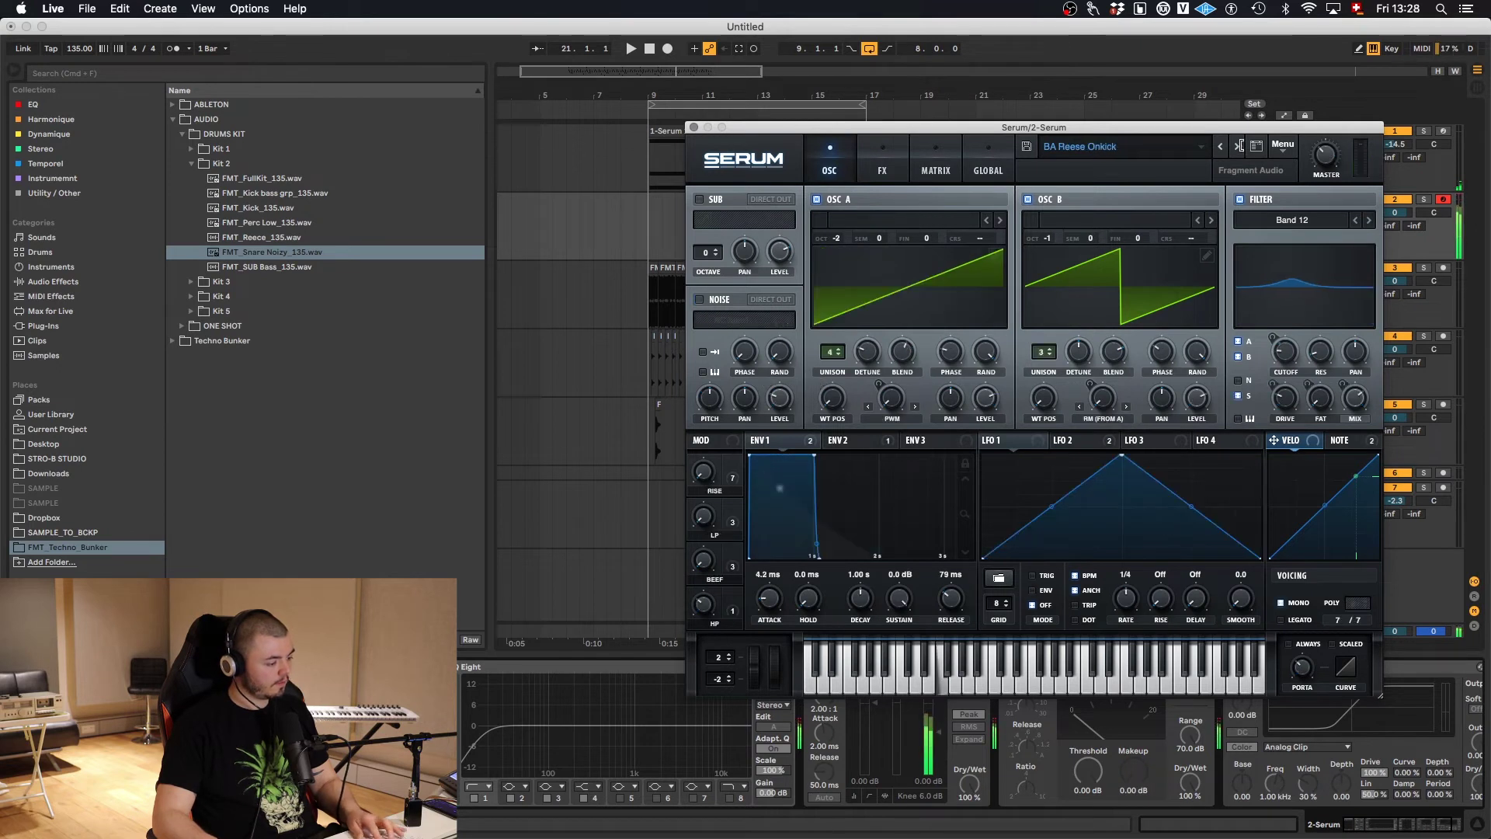
{"action": "left_click", "coordinate": [1239, 146]}
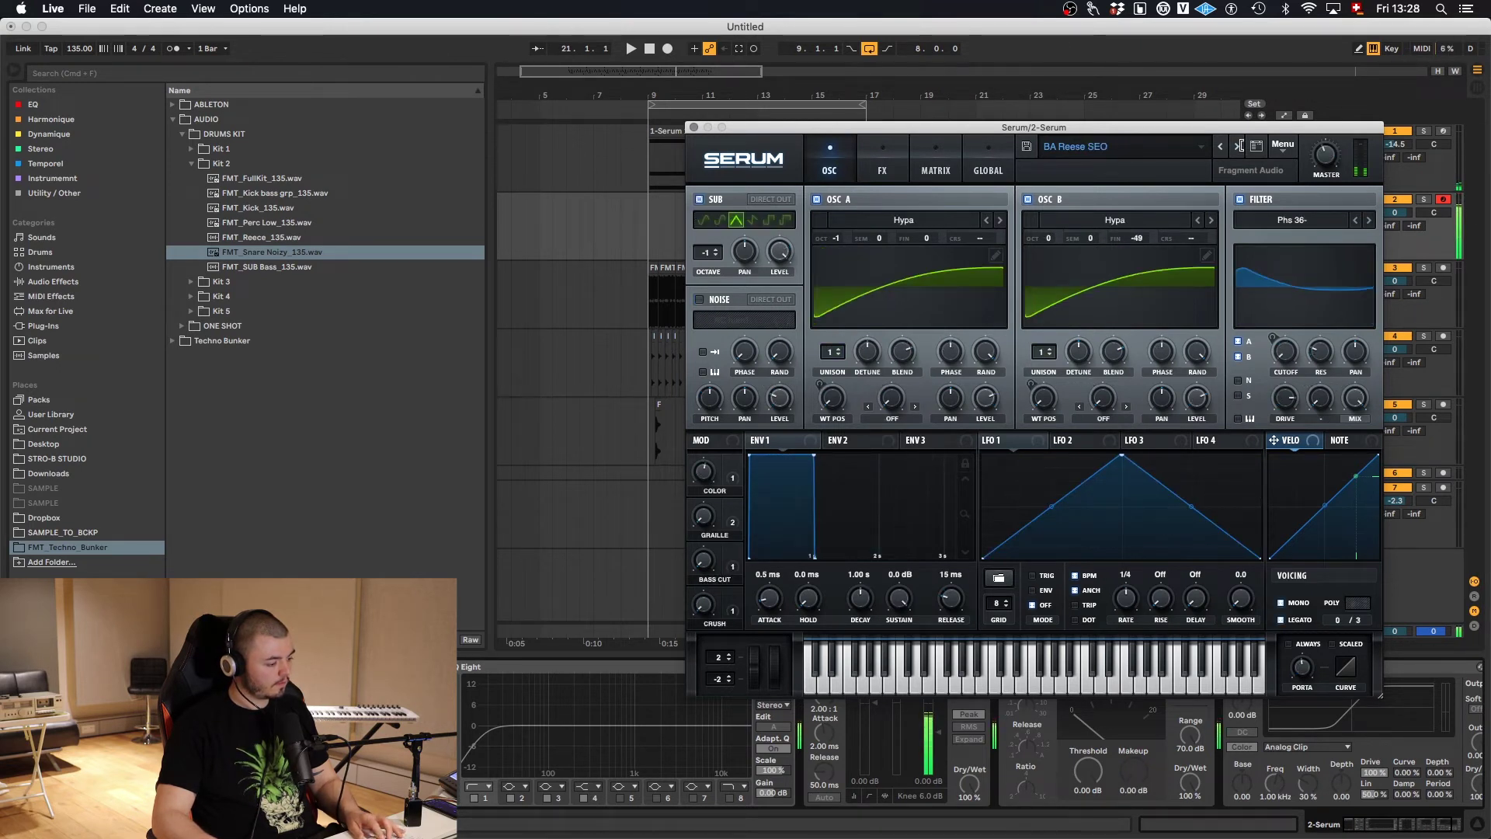
{"action": "left_click", "coordinate": [1221, 147]}
{"action": "left_click", "coordinate": [1221, 146]}
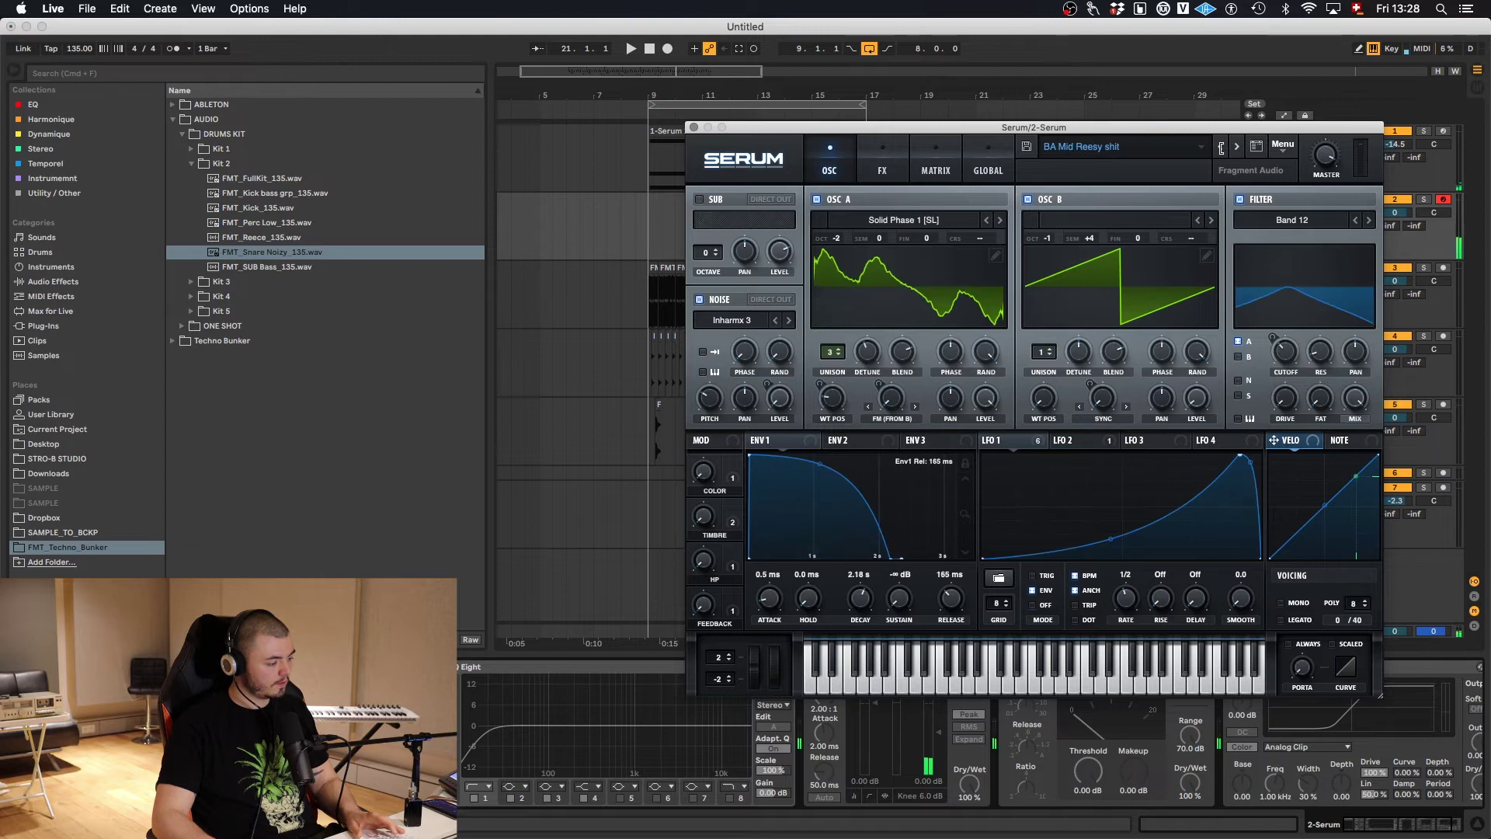
{"action": "left_click", "coordinate": [693, 127]}
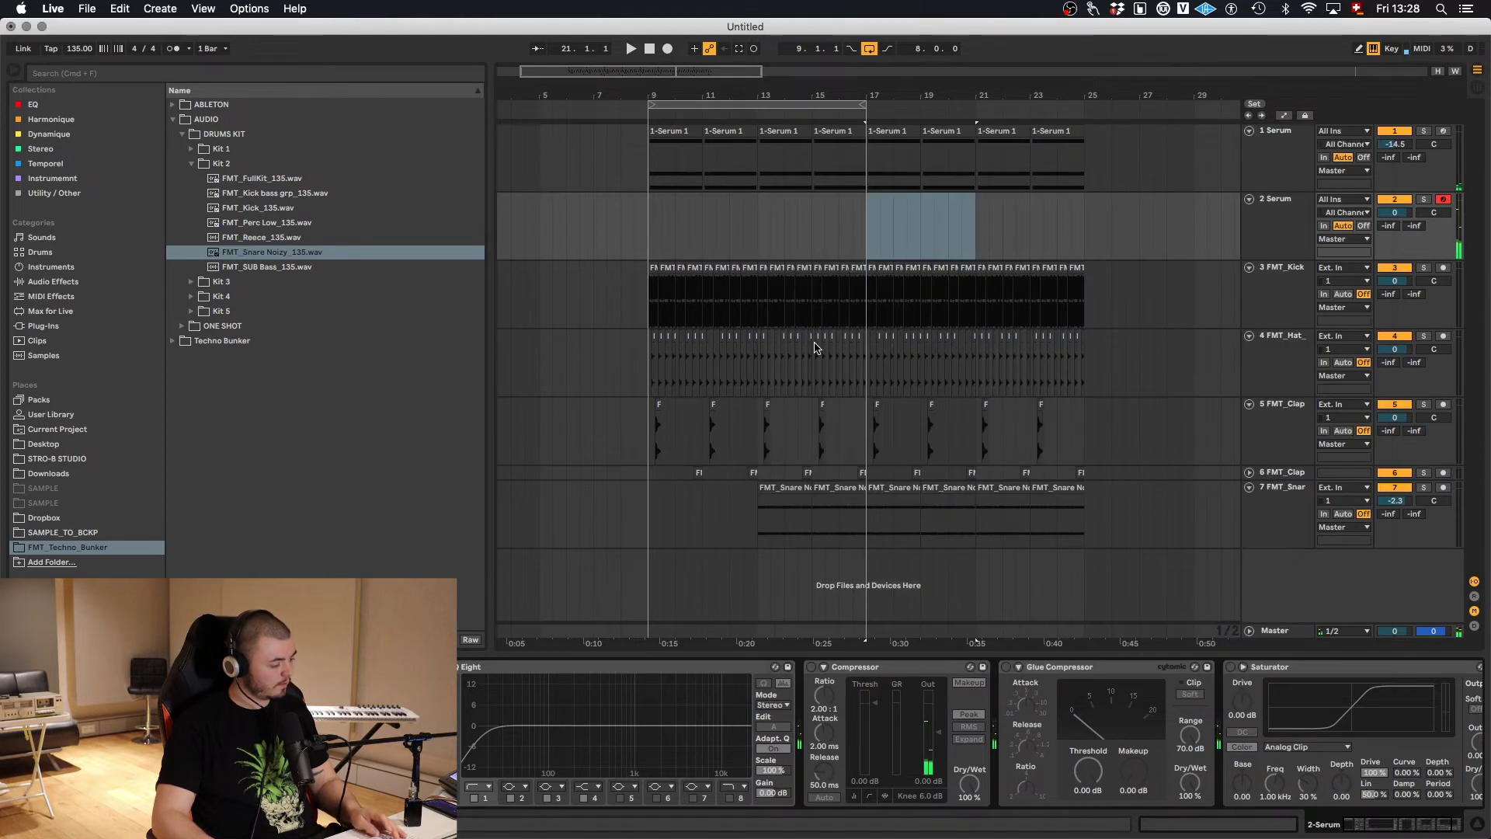
- Insert a one-bar MIDI clip at bar 17 on 2 Serum and step-record notes
{"action": "scroll", "coordinate": [816, 348], "scroll_direction": "up", "scroll_amount": 1}
{"action": "key", "text": "space"}
{"action": "left_click_drag", "start_coordinate": [880, 237], "coordinate": [905, 237]}
{"action": "key", "text": "super+shift+m"}
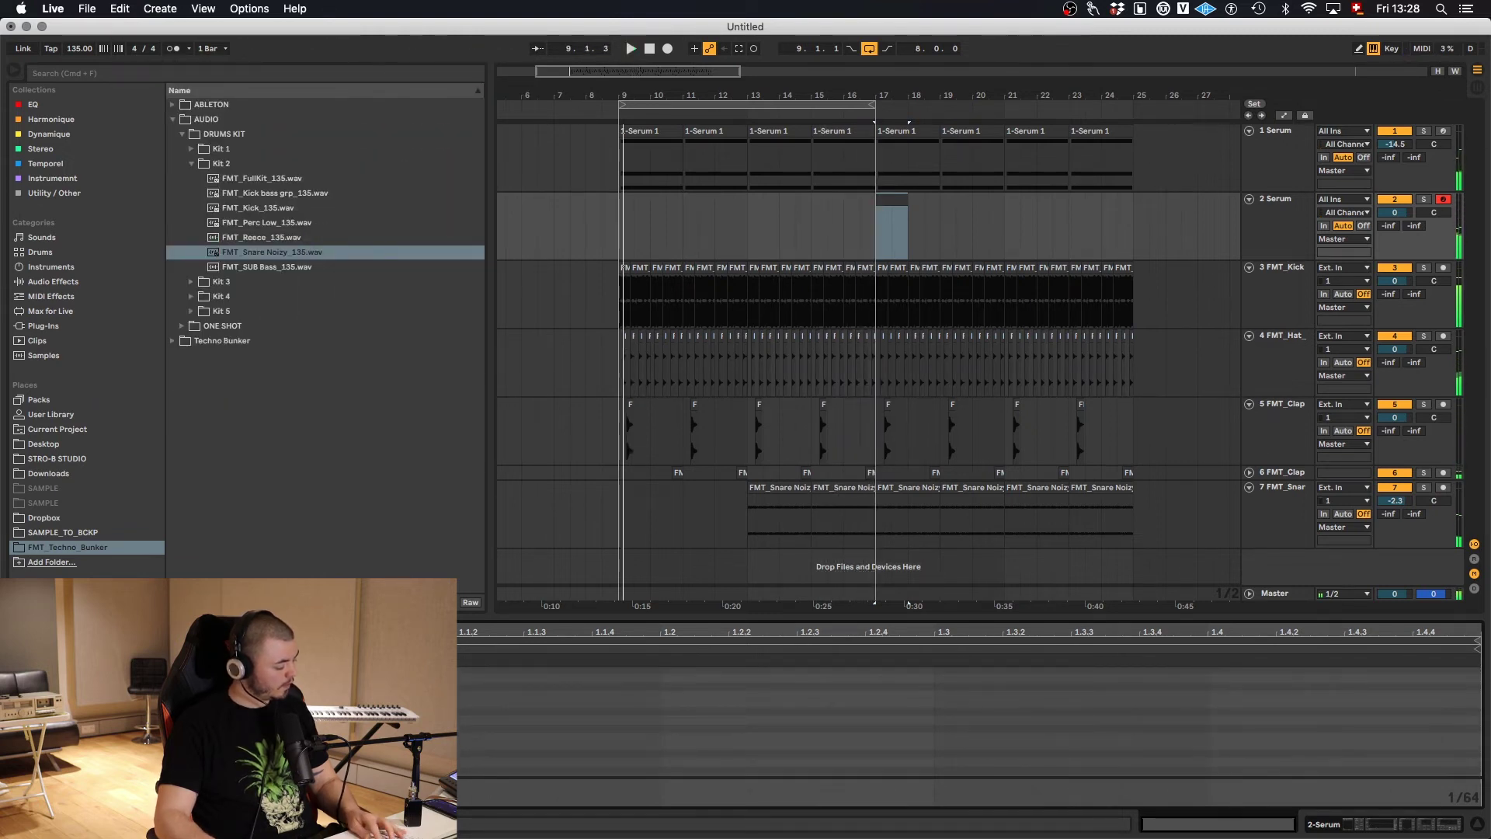
{"action": "key", "text": "Right"}
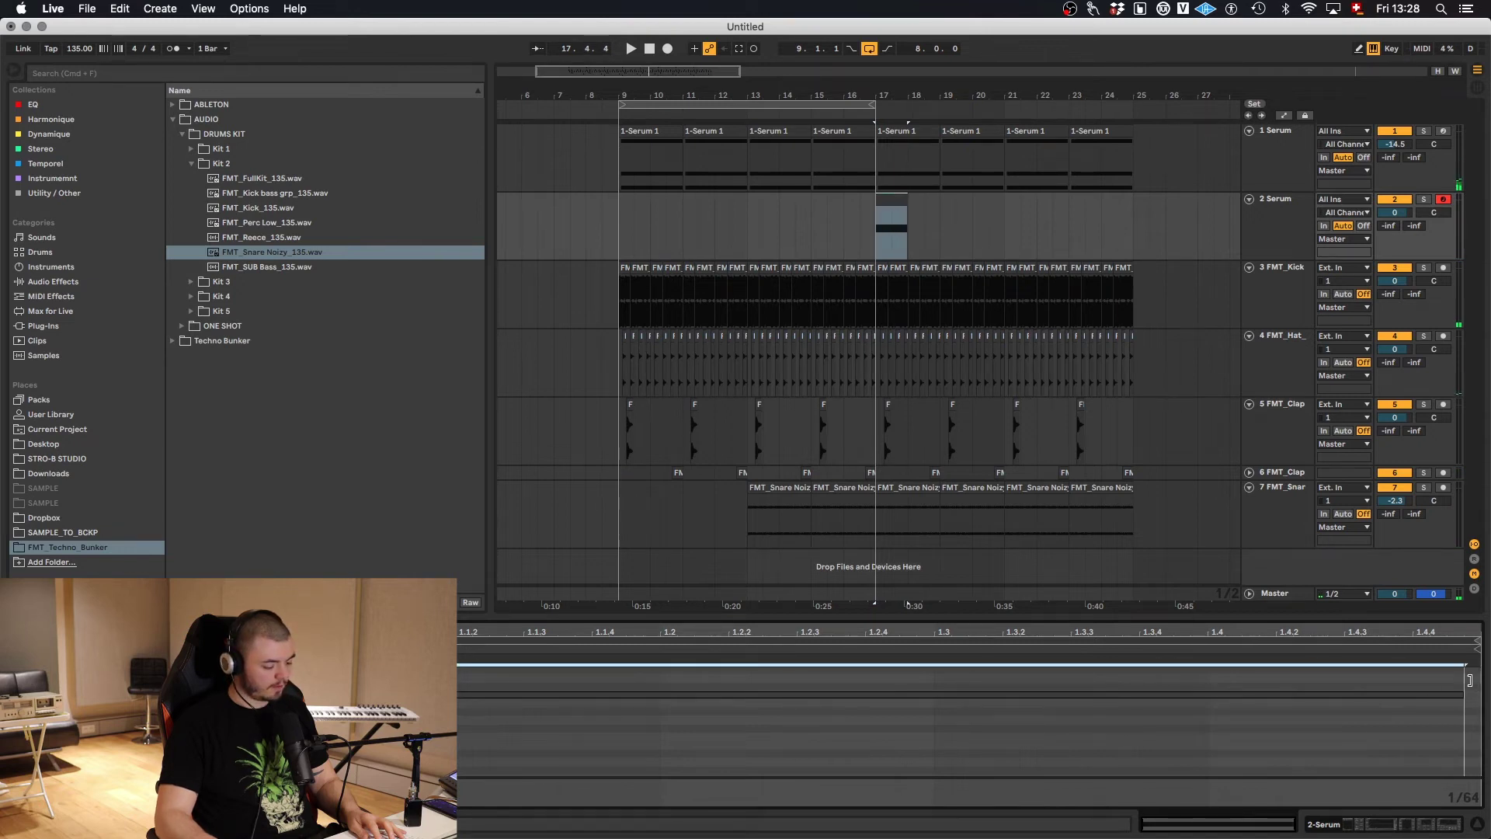
{"action": "key", "text": "space"}
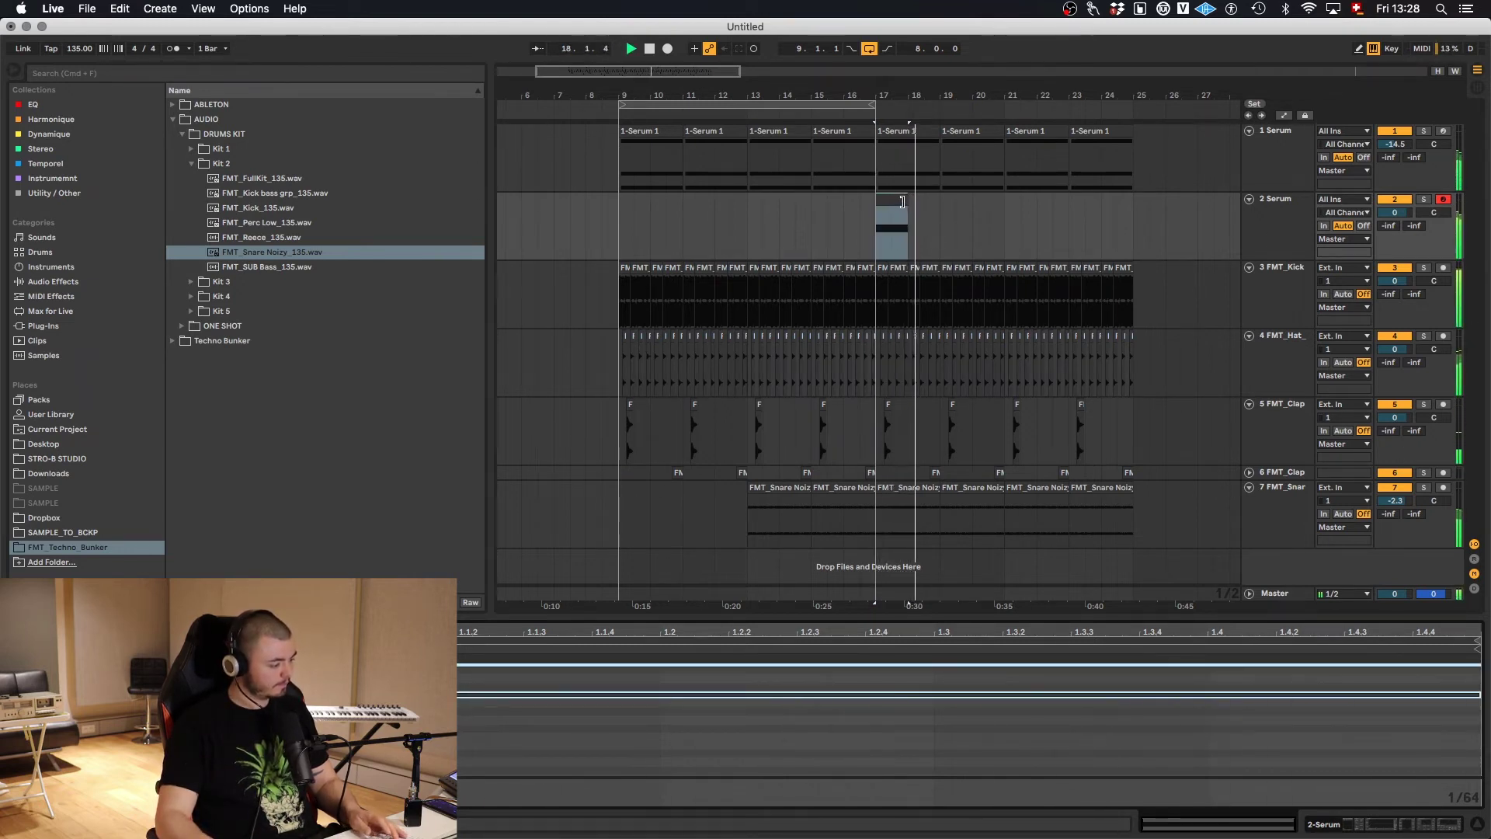
- Duplicate bars 17–21 of the 2 Serum track to bars 21–25
{"action": "left_click", "coordinate": [902, 203]}
{"action": "scroll", "coordinate": [902, 220], "scroll_direction": "right", "scroll_amount": 2}
{"action": "scroll", "coordinate": [902, 220], "scroll_direction": "down", "scroll_amount": 5}
{"action": "left_click_drag", "start_coordinate": [699, 231], "coordinate": [761, 230]}
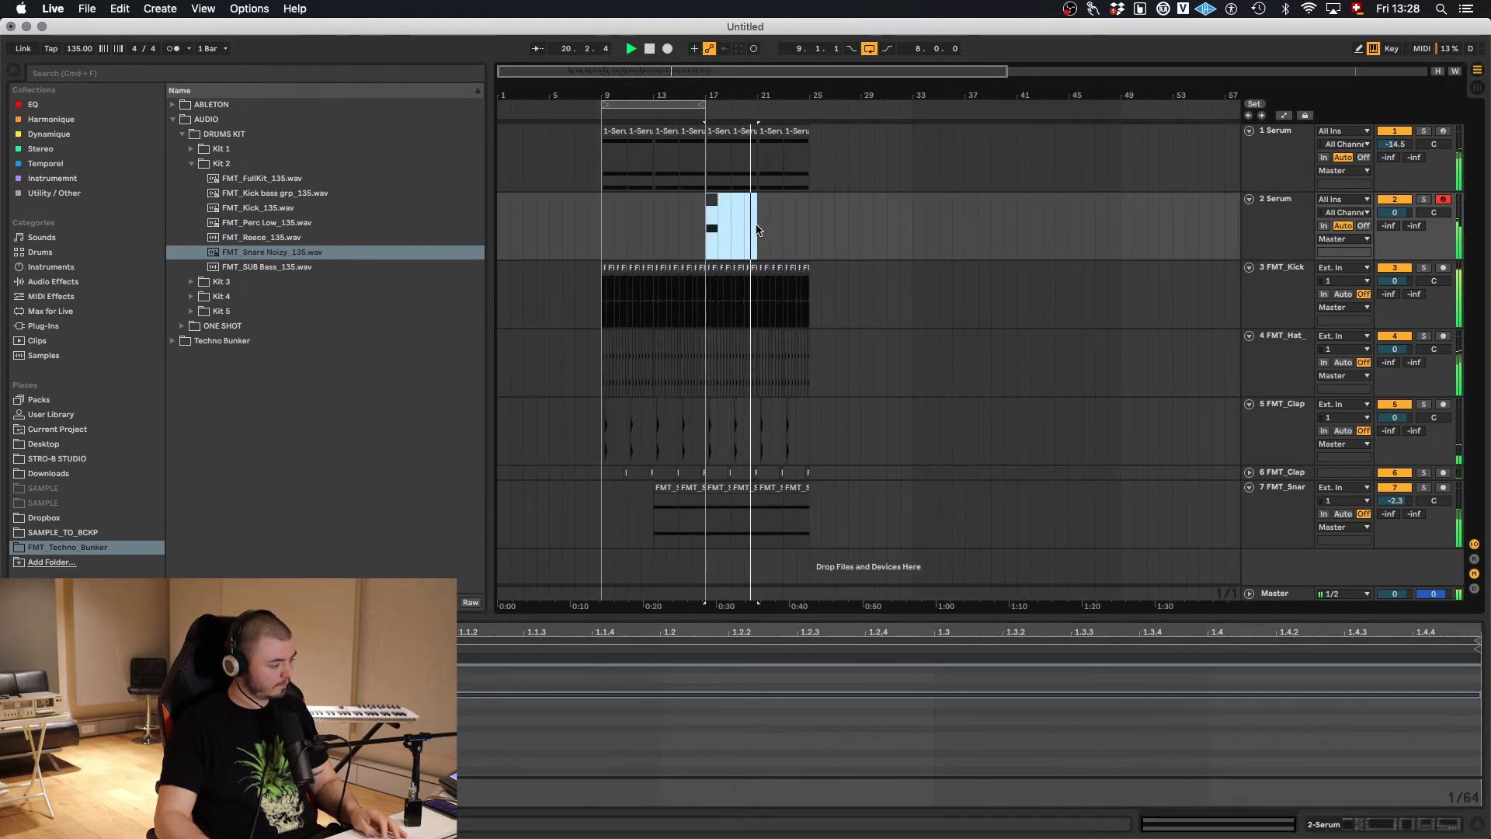
{"action": "key", "text": "plus"}
{"action": "key", "text": "plus"}
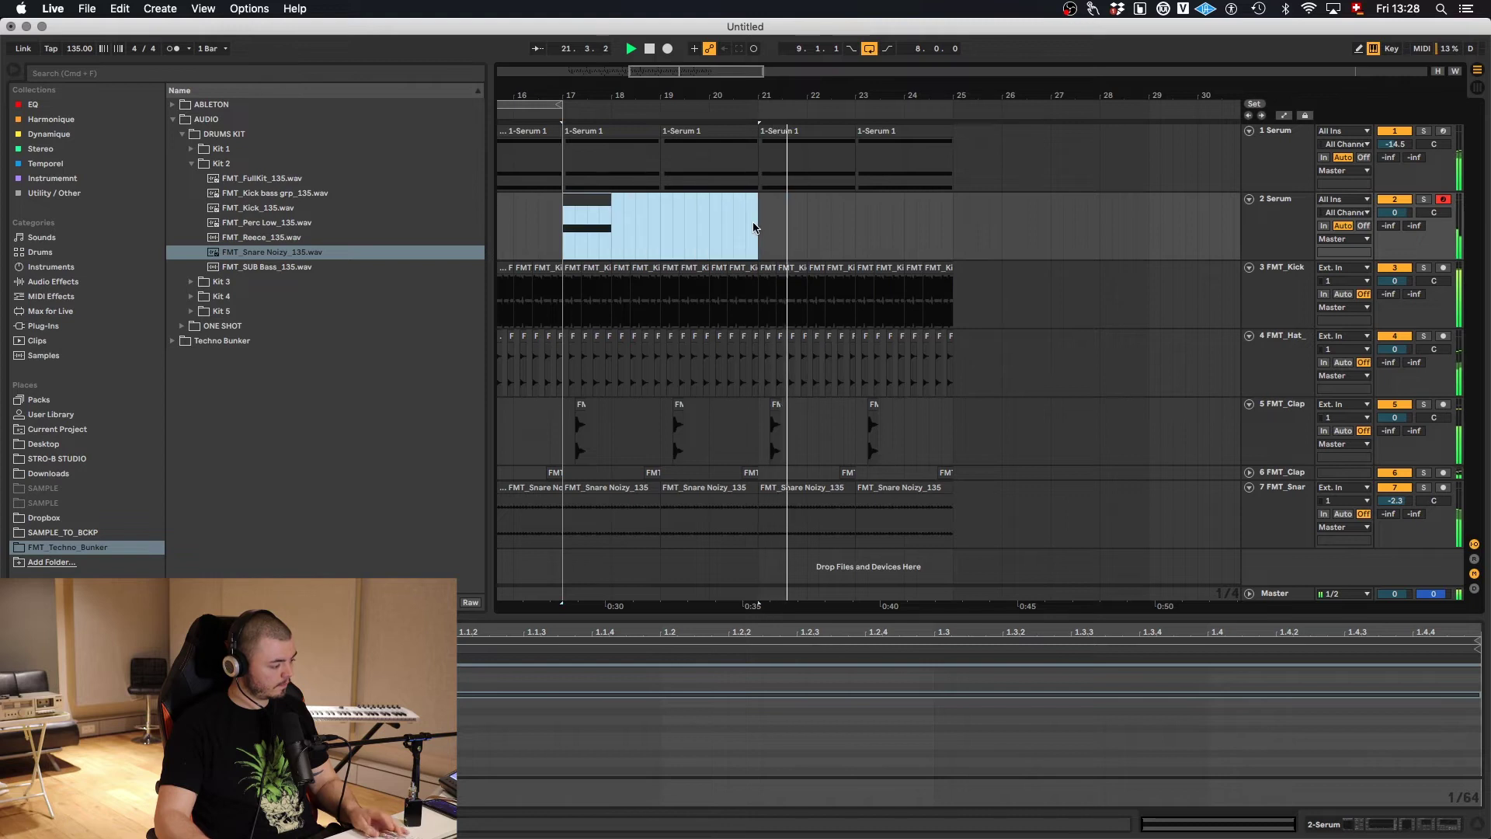
{"action": "key", "text": "super+d"}
- Raise the note near bar 20 by an octave
{"action": "left_click", "coordinate": [580, 203]}
{"action": "left_click_drag", "start_coordinate": [564, 234], "coordinate": [584, 238]}
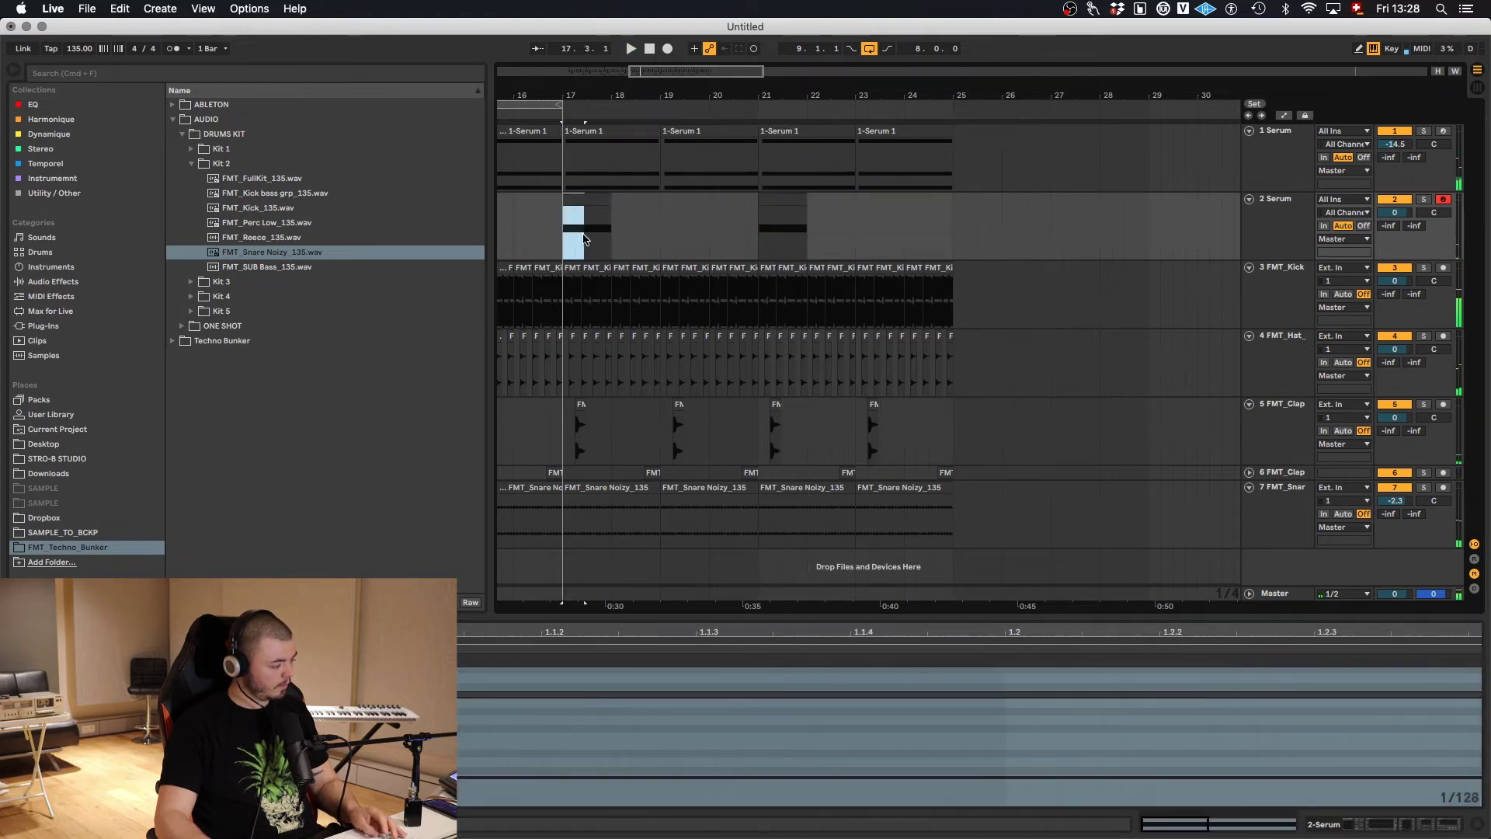
{"action": "left_click", "coordinate": [721, 224]}
{"action": "mouse_move", "coordinate": [733, 229]}
{"action": "left_mouse_down"}
{"action": "mouse_move", "coordinate": [754, 225]}
{"action": "mouse_move", "coordinate": [731, 202]}
{"action": "left_mouse_up"}
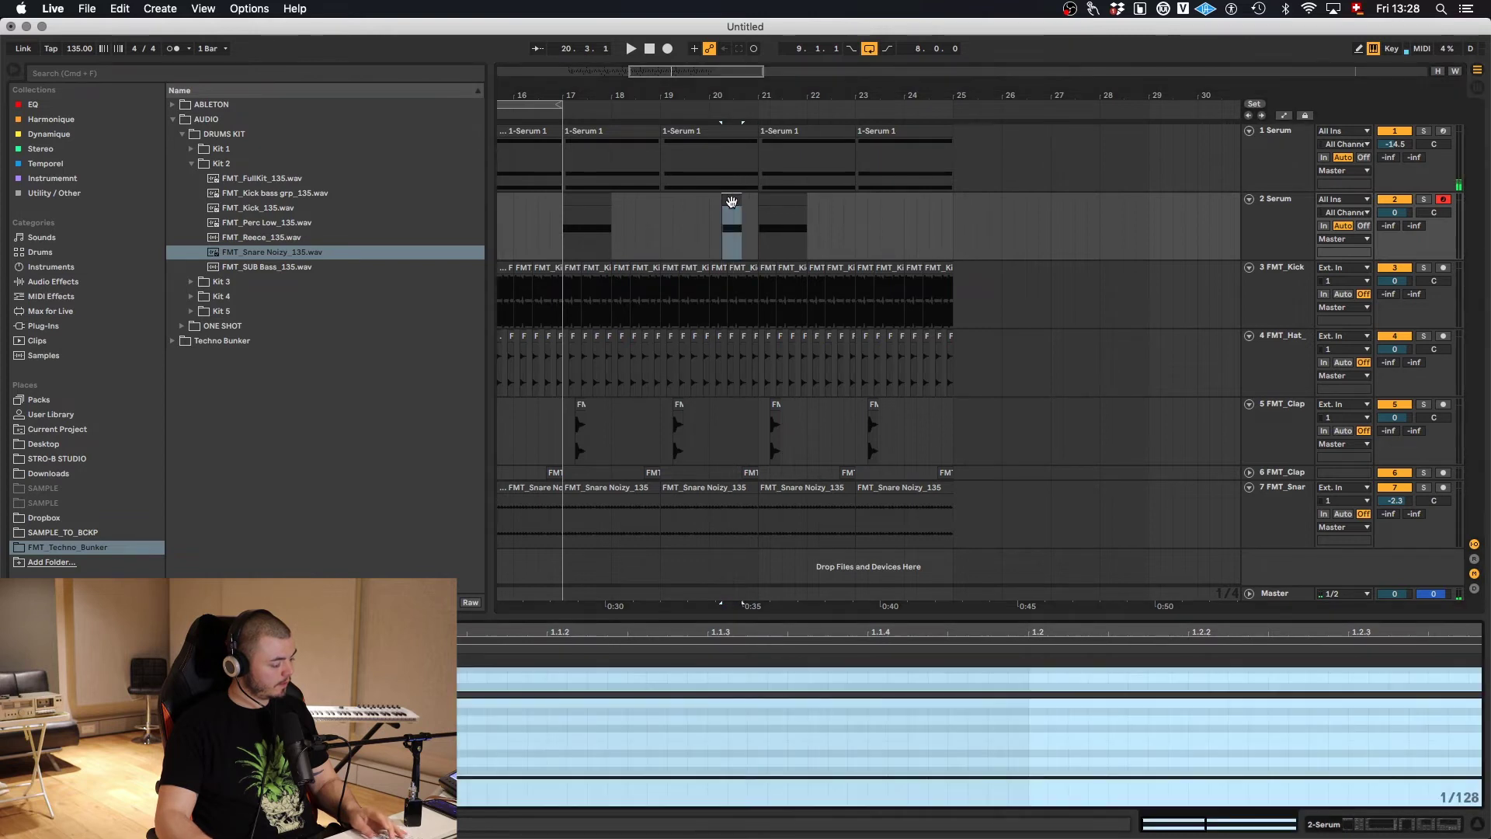
{"action": "left_click", "coordinate": [734, 748]}
{"action": "key", "text": "shift+Up"}
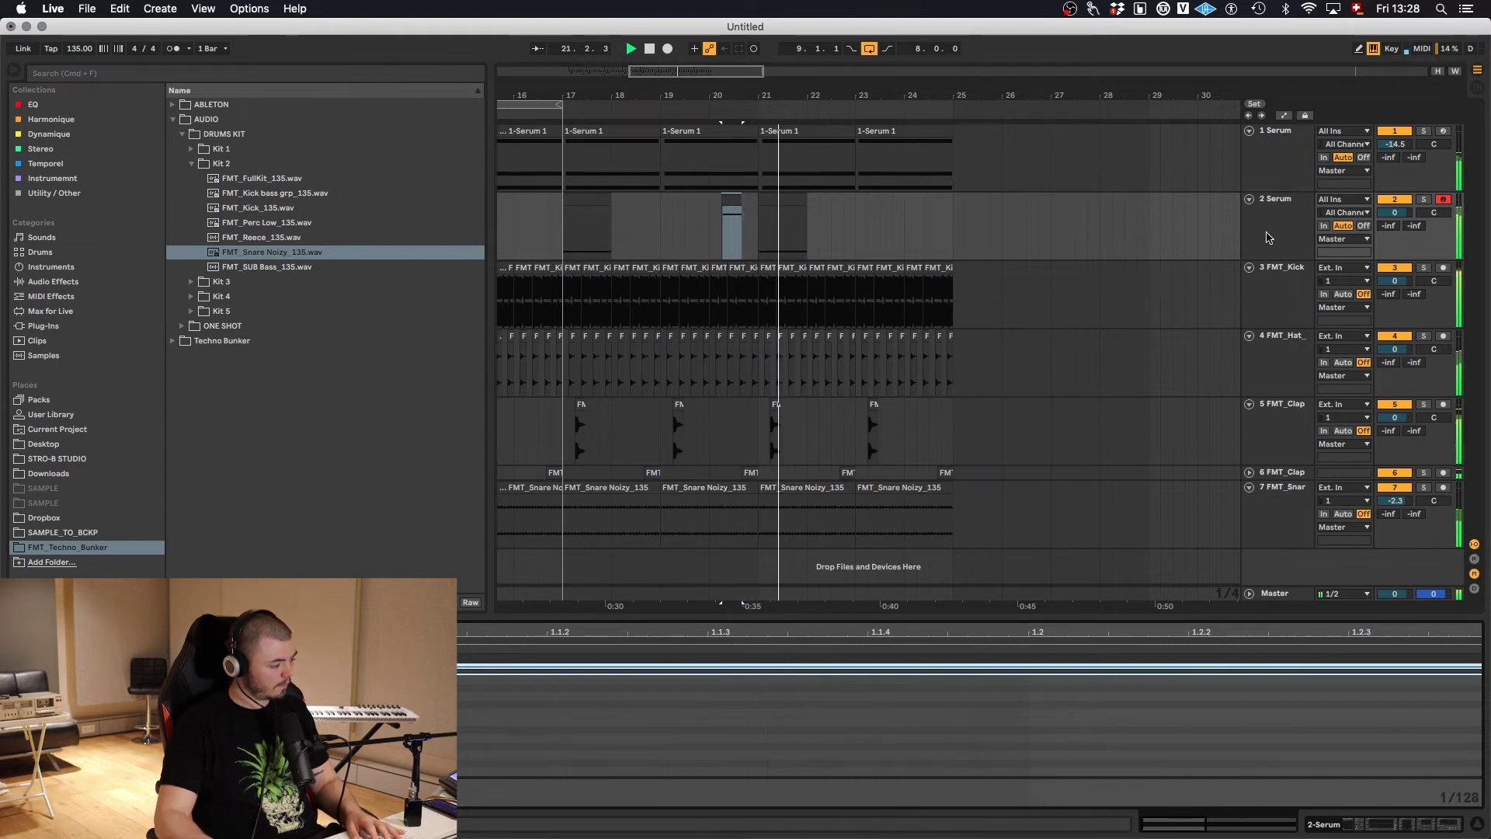
- Duplicate the 2 Serum track
{"action": "left_click", "coordinate": [1269, 227]}
{"action": "left_click_drag", "start_coordinate": [693, 93], "coordinate": [791, 107]}
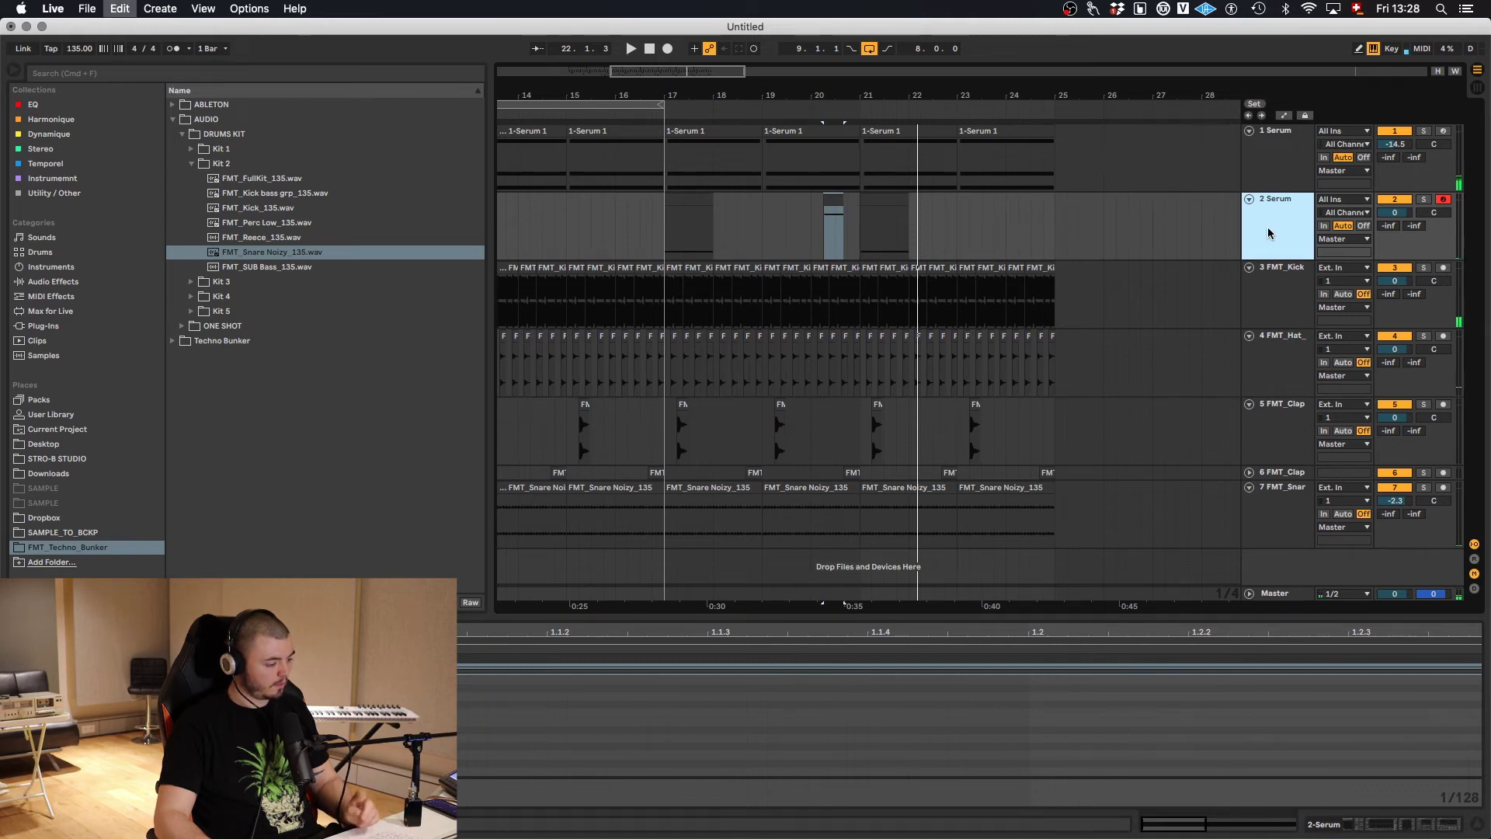
{"action": "key", "text": "super+d"}
- Delete the clips at bars 21–25 and 14–18.5 on 3 Serum, keeping the bar-20 note
{"action": "left_click_drag", "start_coordinate": [860, 317], "coordinate": [1055, 304]}
{"action": "key", "text": "Delete"}
{"action": "left_click_drag", "start_coordinate": [736, 289], "coordinate": [514, 304]}
{"action": "key", "text": "Delete"}
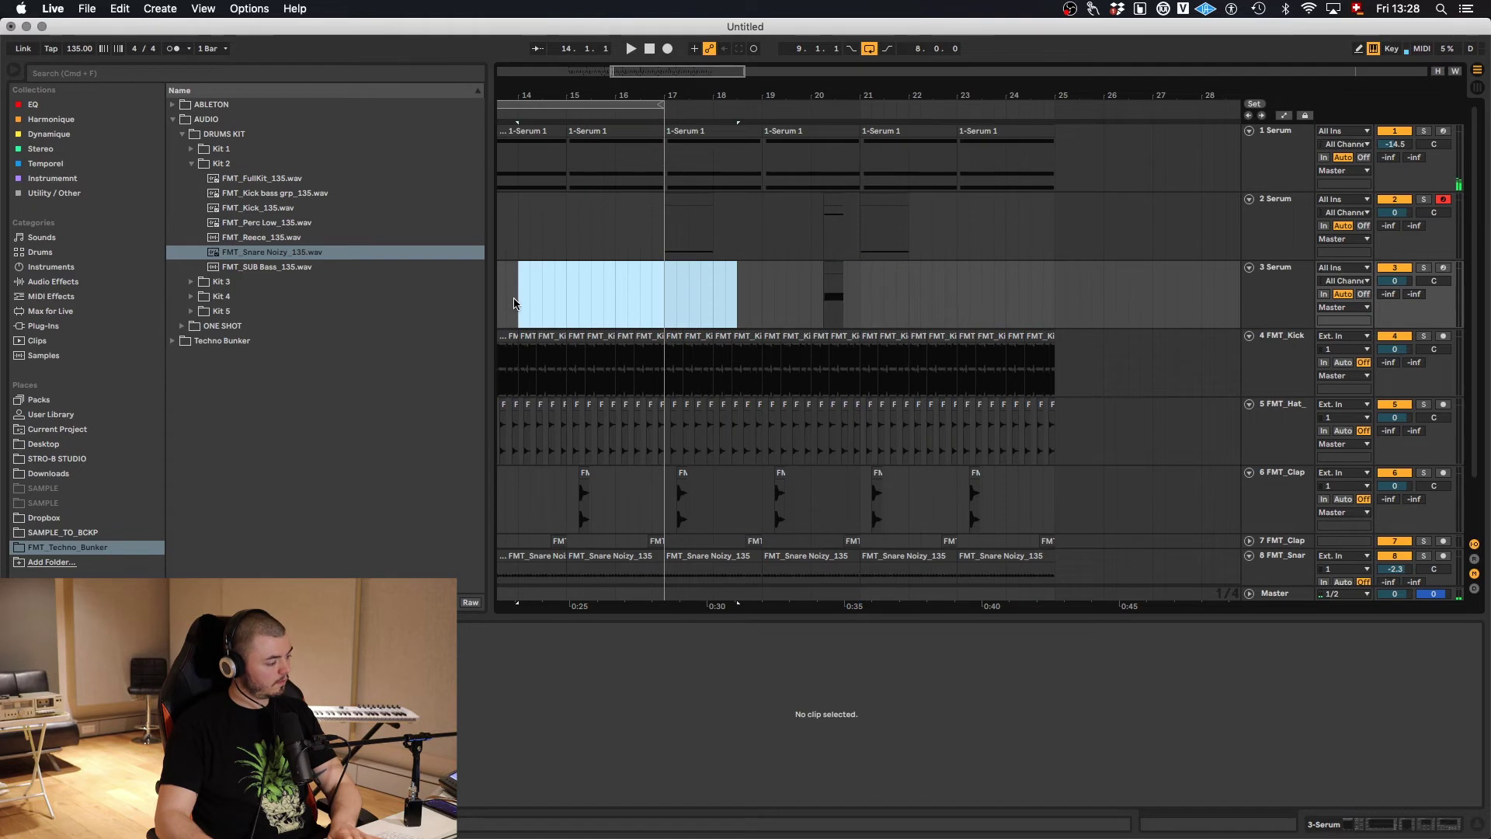
{"action": "left_click_drag", "start_coordinate": [846, 231], "coordinate": [811, 227]}
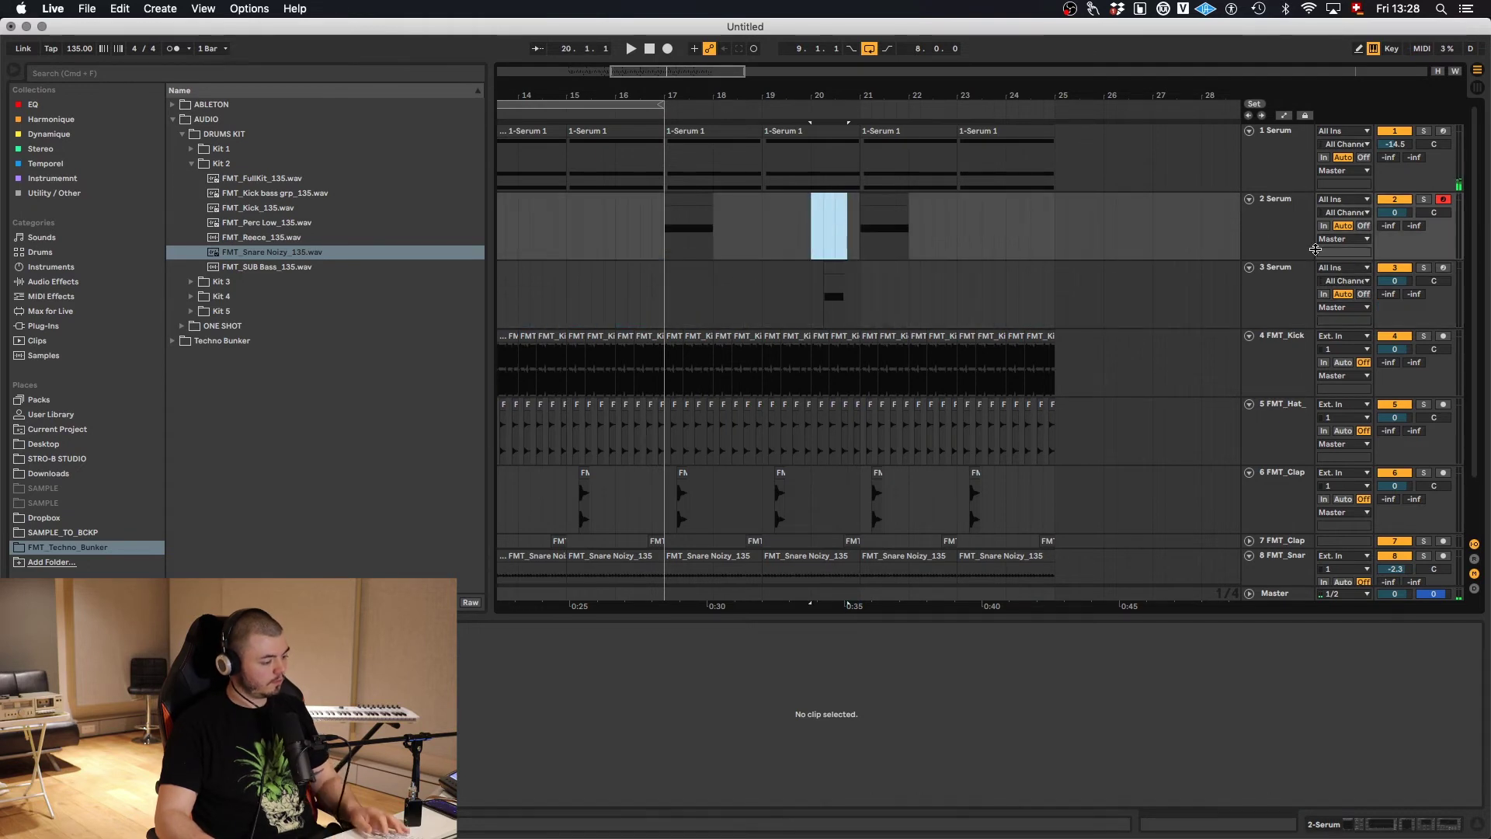
{"action": "left_click", "coordinate": [1291, 282]}
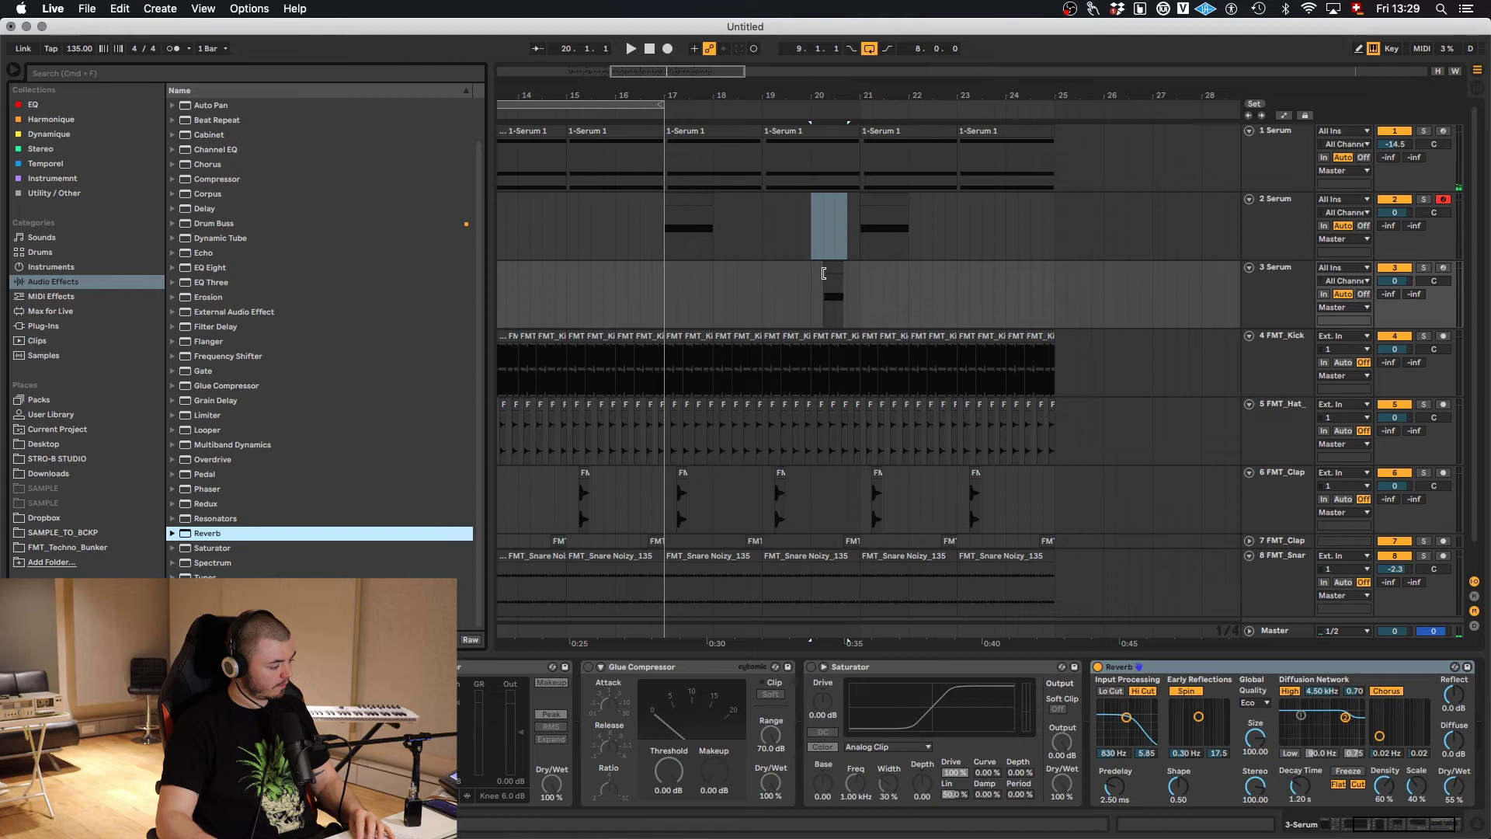
- Set the 3 Serum reverb Dry/Wet to 64% and Quality to High, then replay from bar 17
{"action": "left_click", "coordinate": [823, 272]}
{"action": "left_click_drag", "start_coordinate": [1452, 791], "coordinate": [1452, 785]}
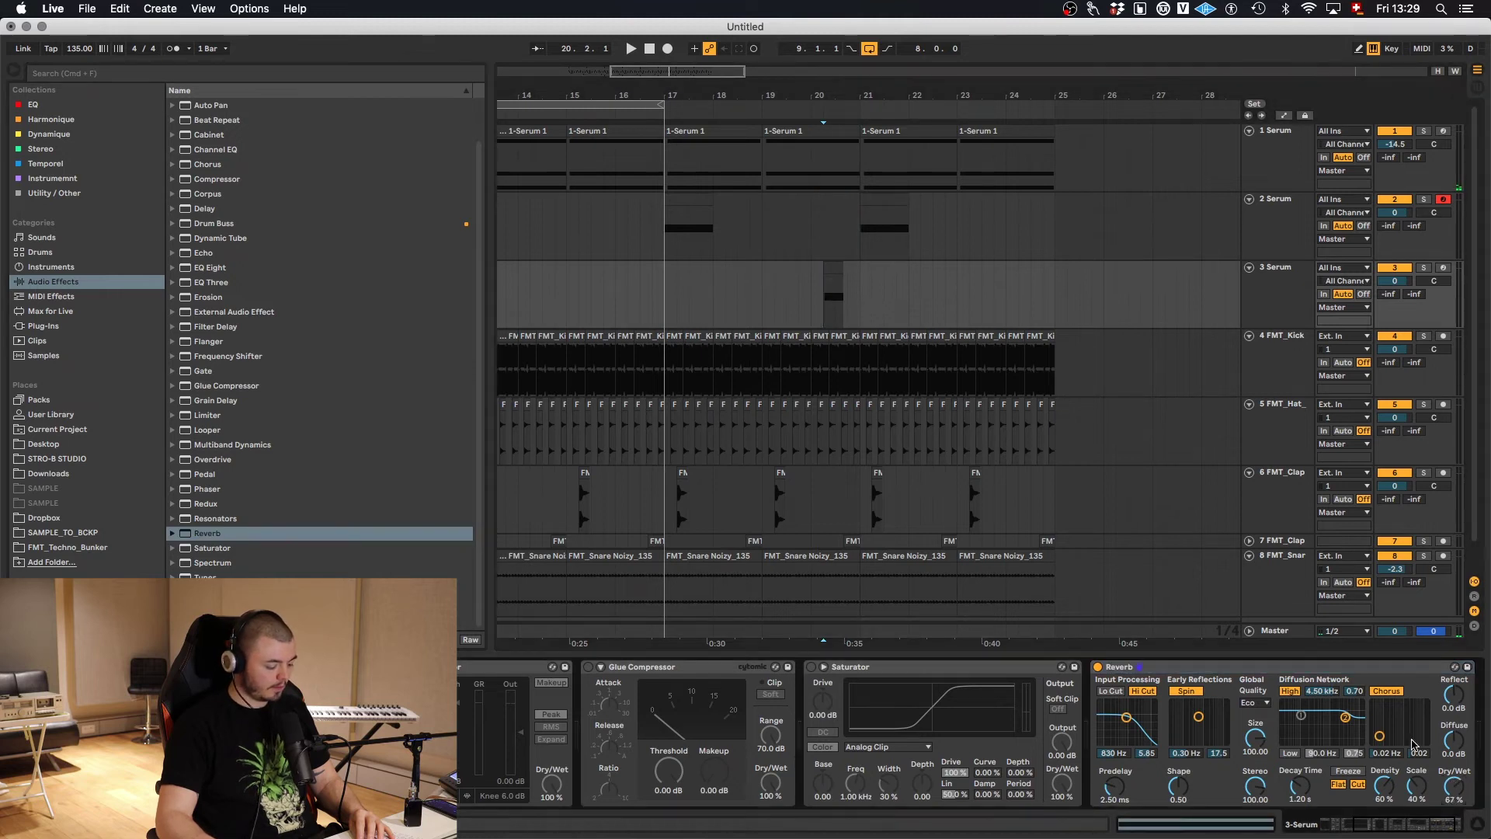
{"action": "key", "text": "space"}
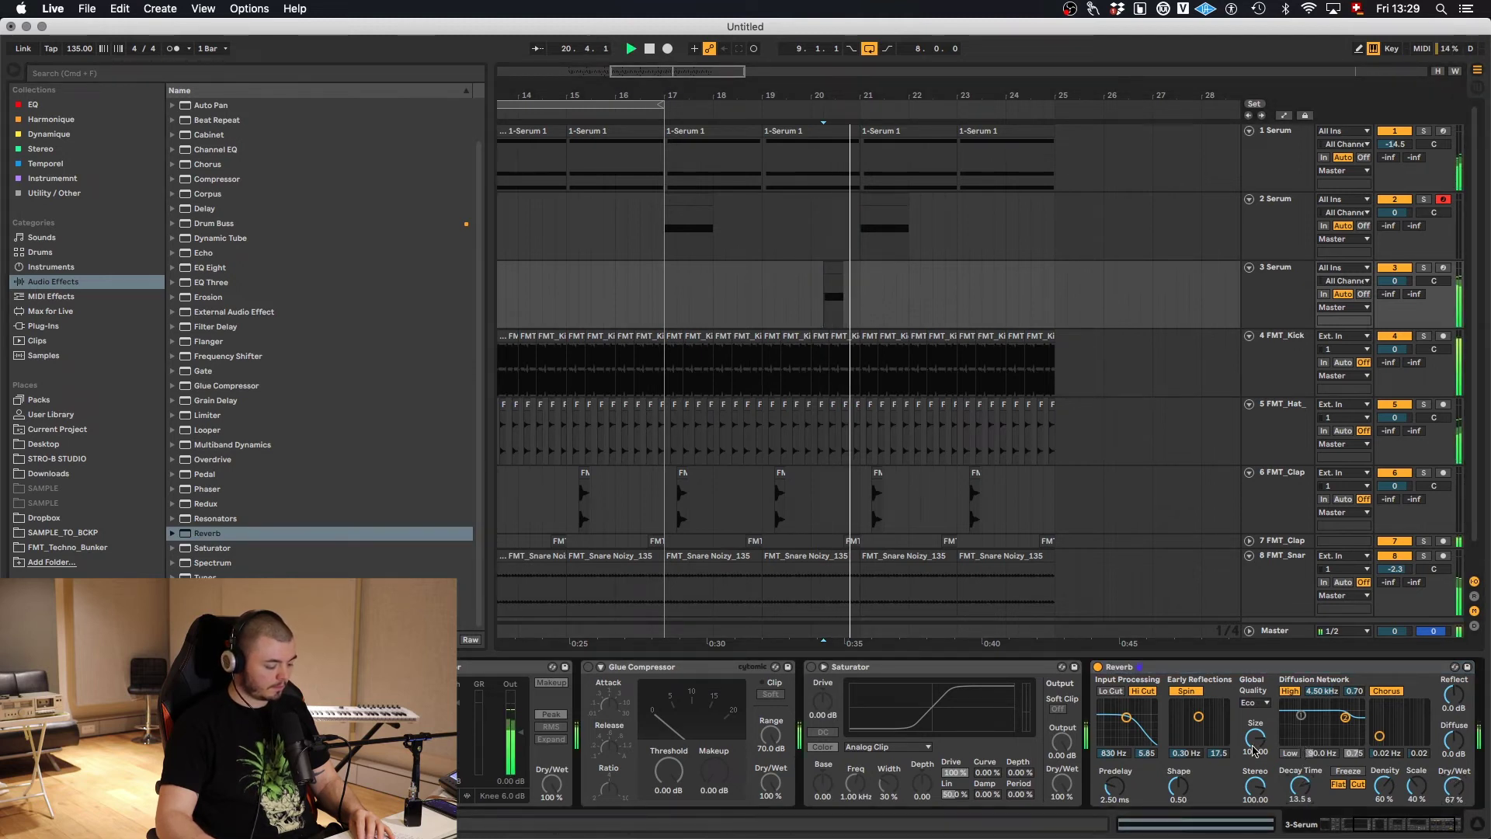
{"action": "left_click", "coordinate": [1254, 702]}
{"action": "left_click", "coordinate": [1262, 740]}
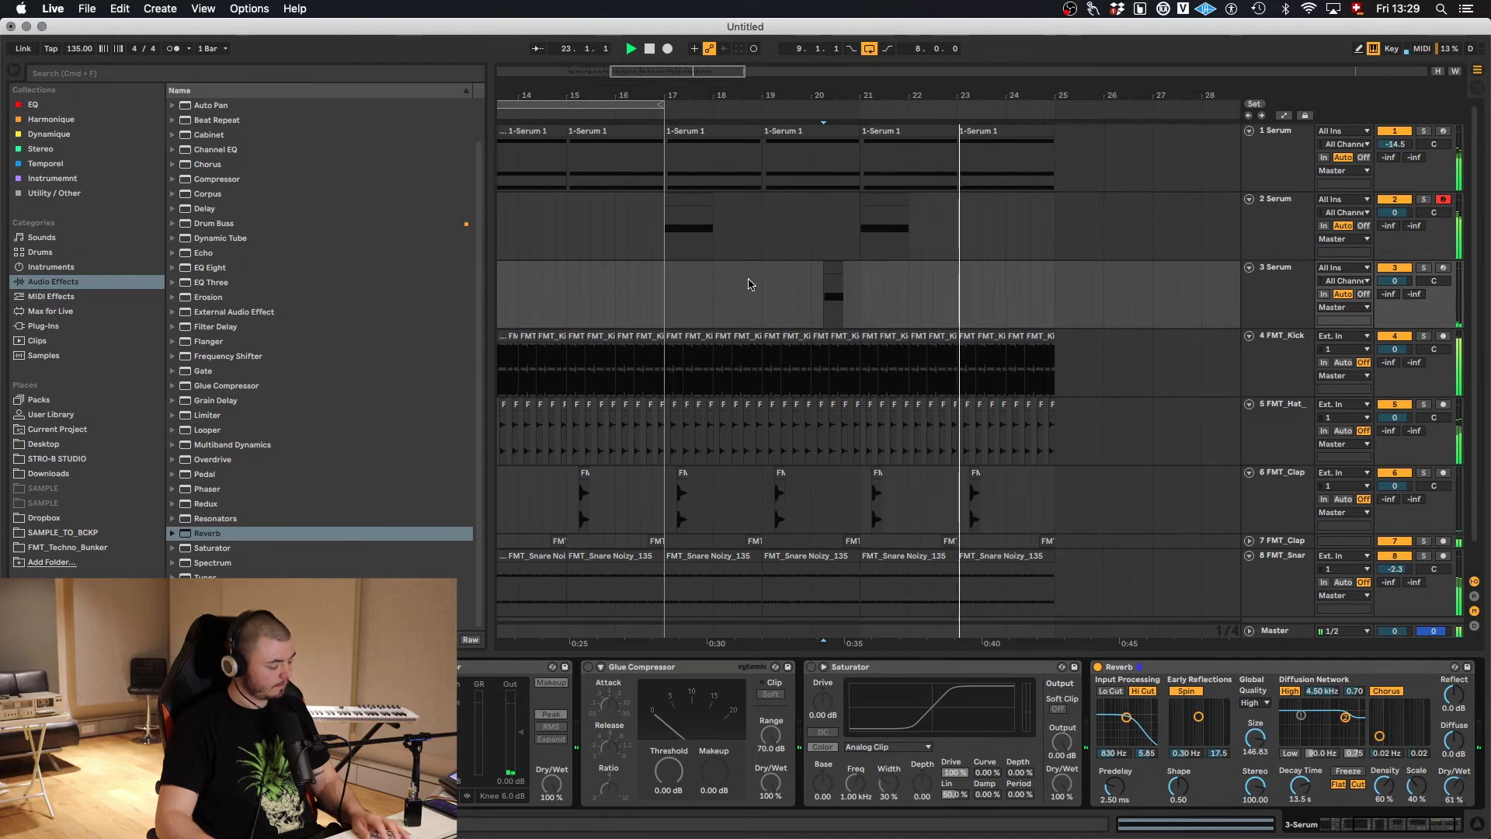
{"action": "left_click", "coordinate": [613, 301]}
{"action": "key", "text": "space"}
{"action": "left_click", "coordinate": [667, 253]}
{"action": "key", "text": "space"}
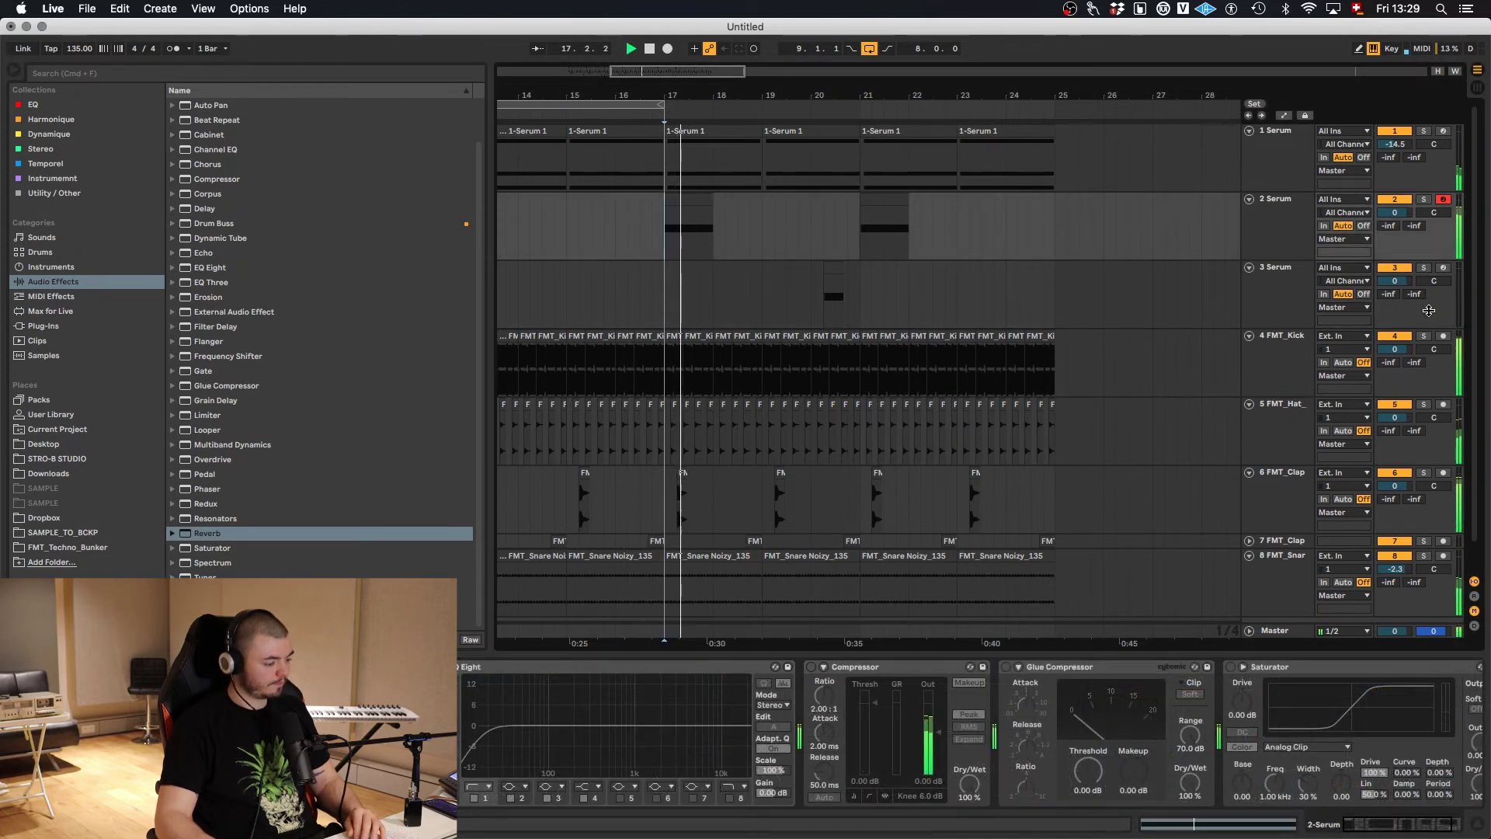
- Lower the 3 Serum track volume to -1.8 dB
{"action": "left_click", "coordinate": [1283, 294]}
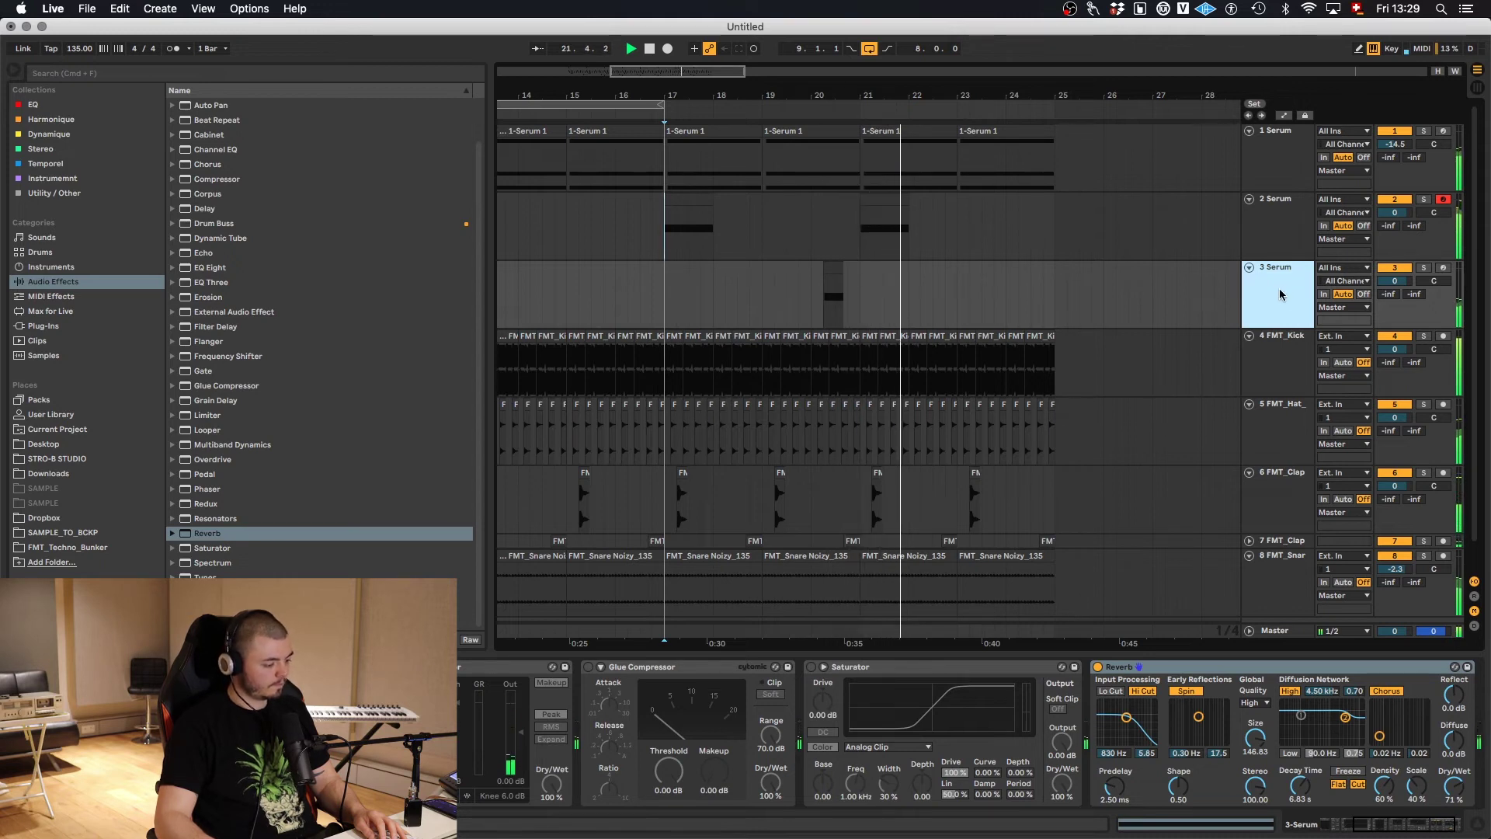
{"action": "left_click_drag", "start_coordinate": [1408, 284], "coordinate": [1409, 286]}
{"action": "left_click", "coordinate": [1251, 296]}
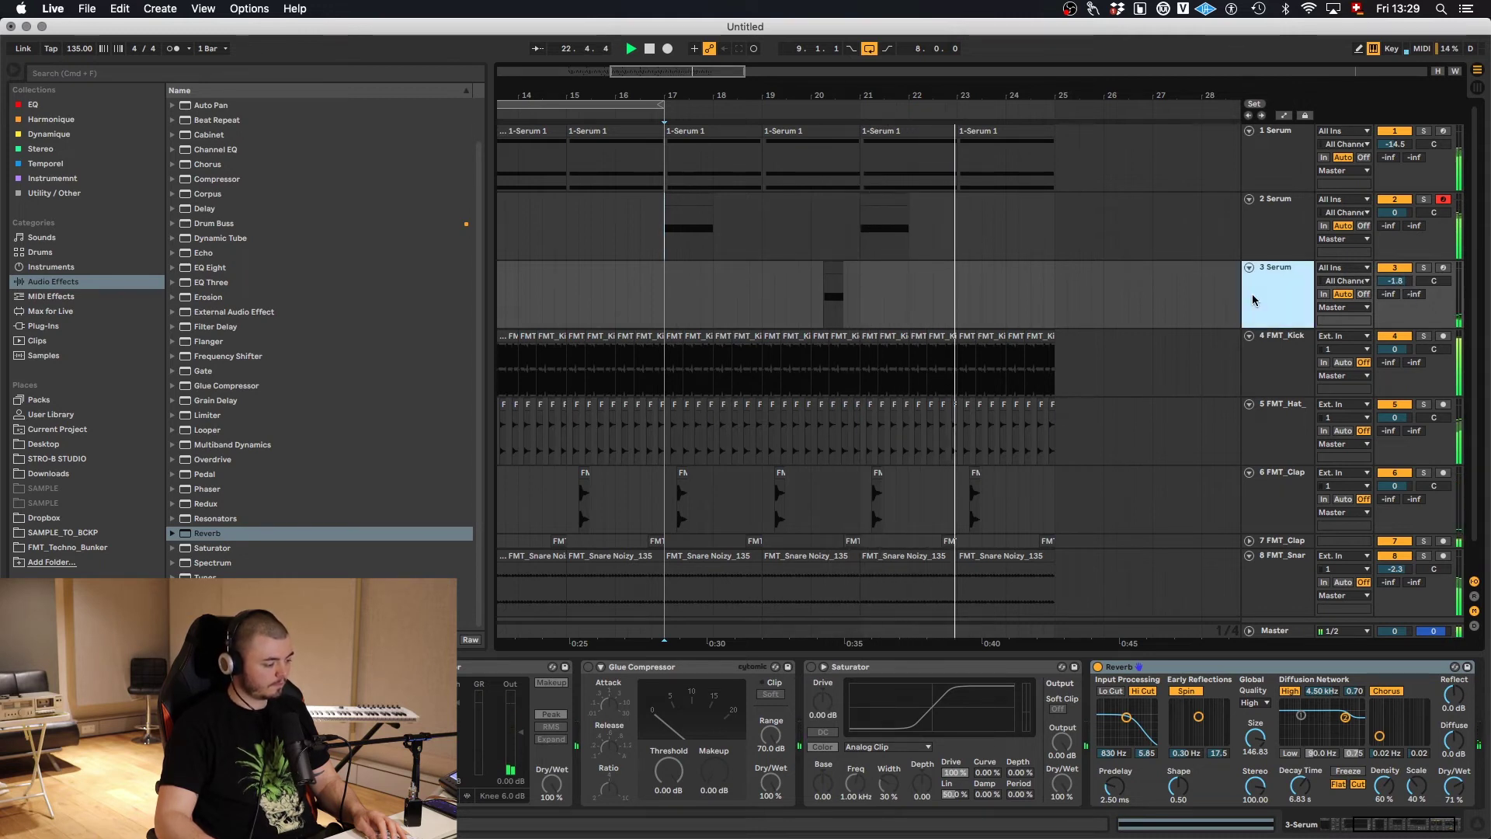
{"action": "scroll", "coordinate": [904, 270], "scroll_direction": "down", "scroll_amount": 2}
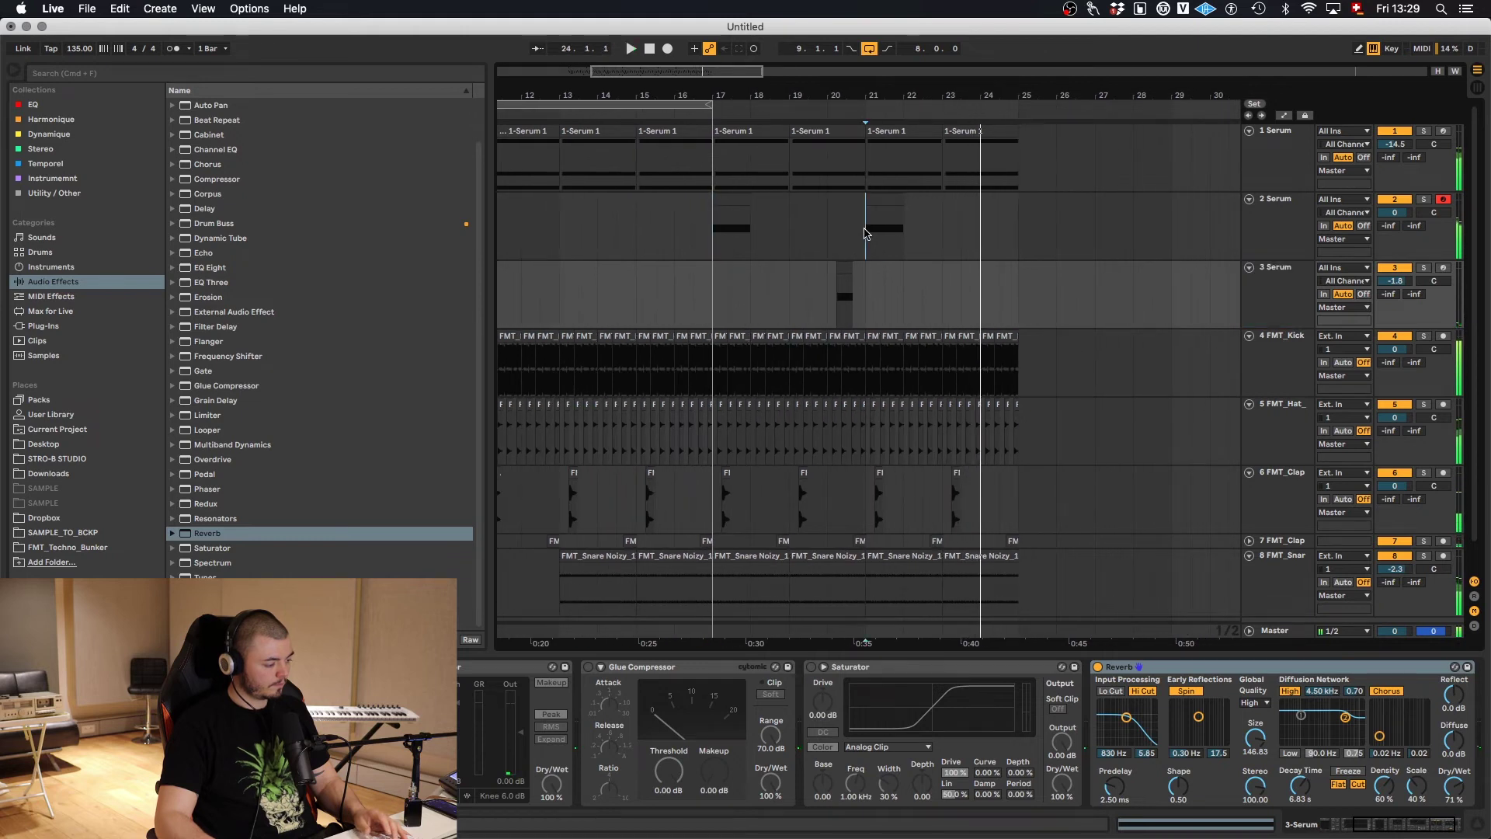
- Insert a new track below 2 Serum
{"action": "left_click", "coordinate": [893, 241]}
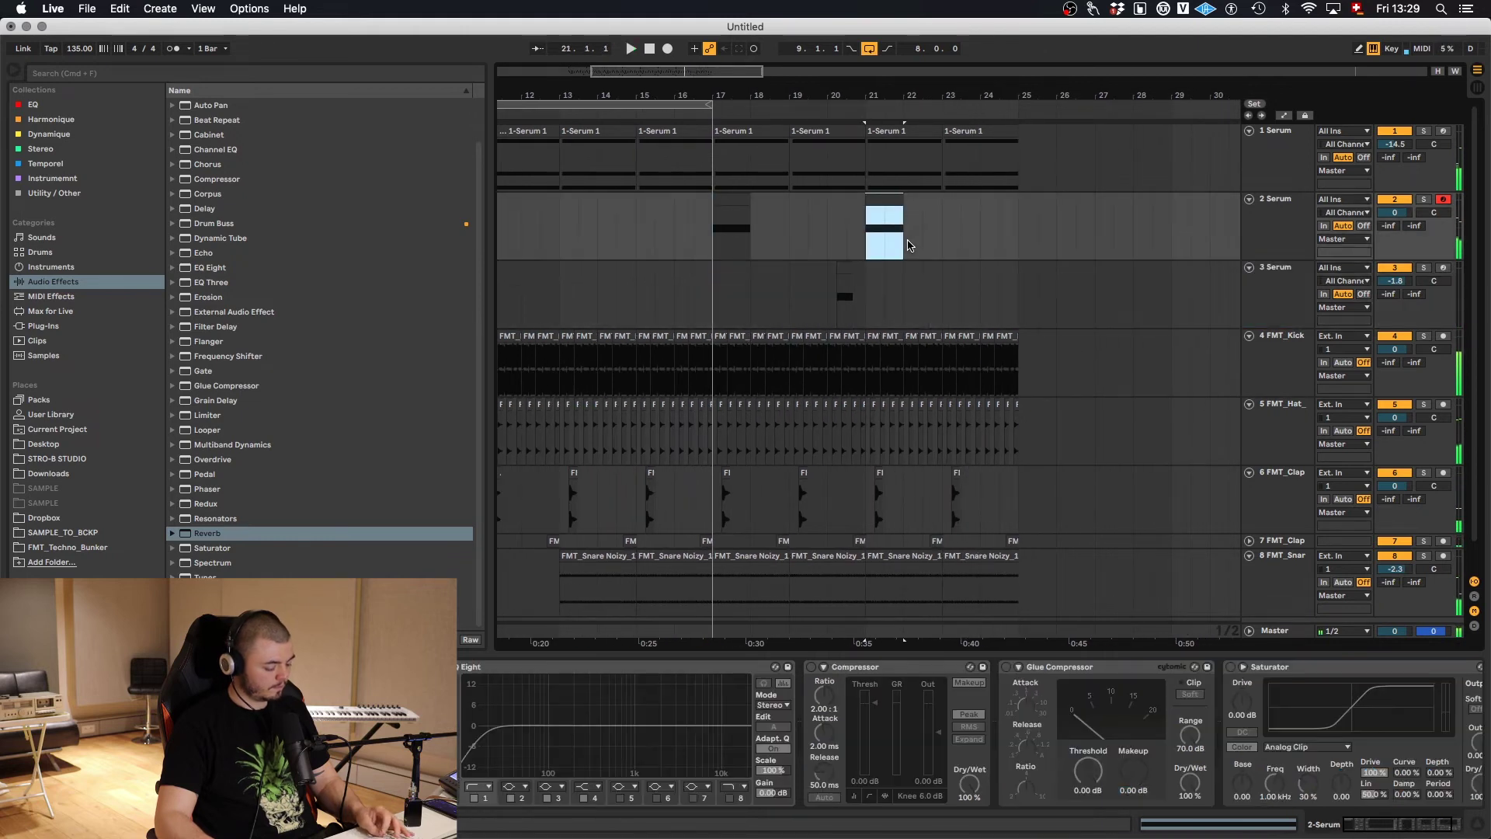
{"action": "left_click", "coordinate": [1263, 238]}
{"action": "key", "text": "super+shift+t"}
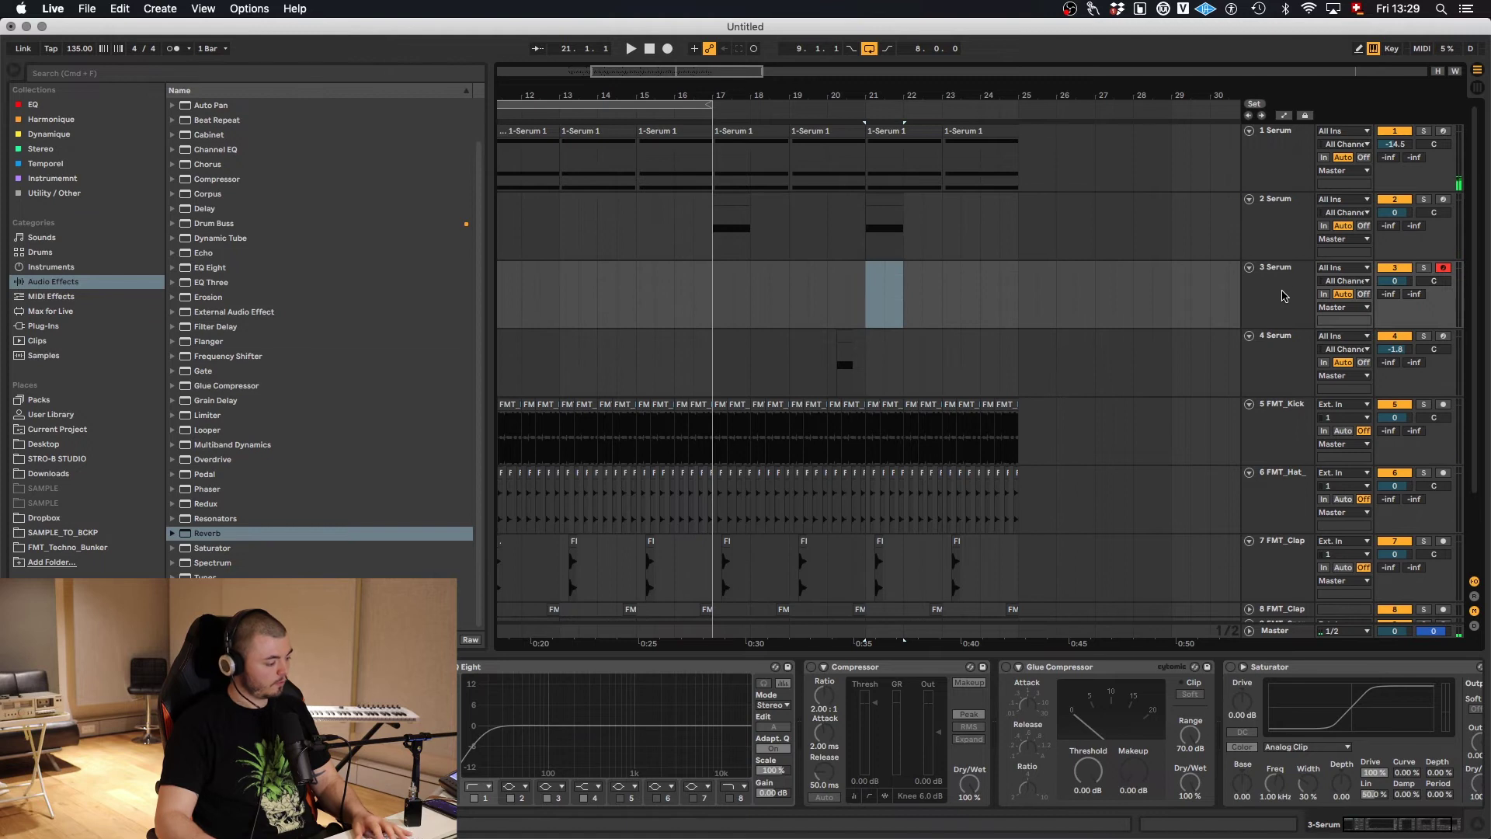
- Load the BA Reese SEO preset from Techno Bunker into the new 3 Serum track
{"action": "left_click", "coordinate": [1284, 296]}
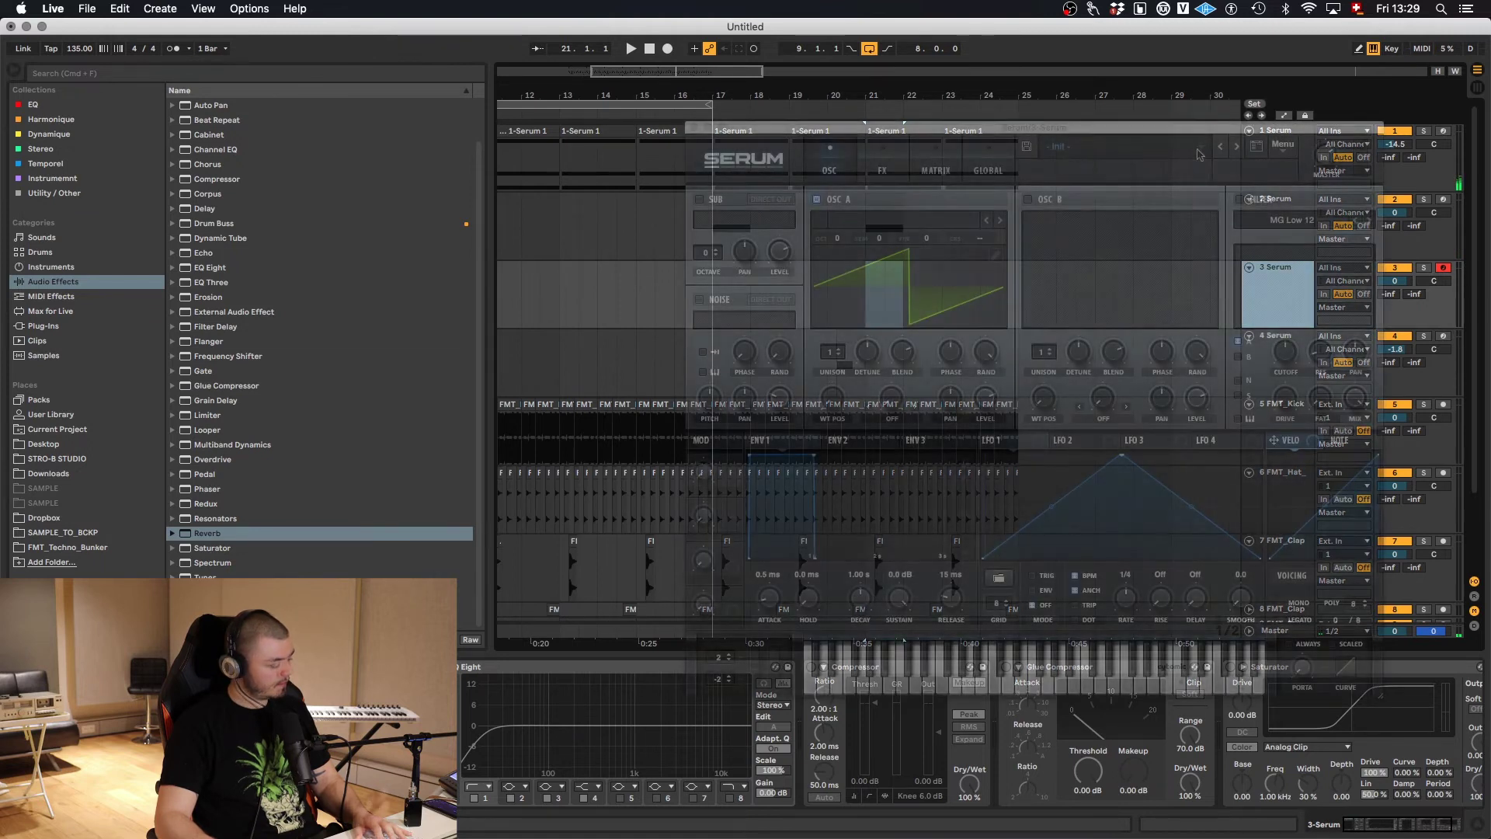
{"action": "left_click", "coordinate": [1136, 146]}
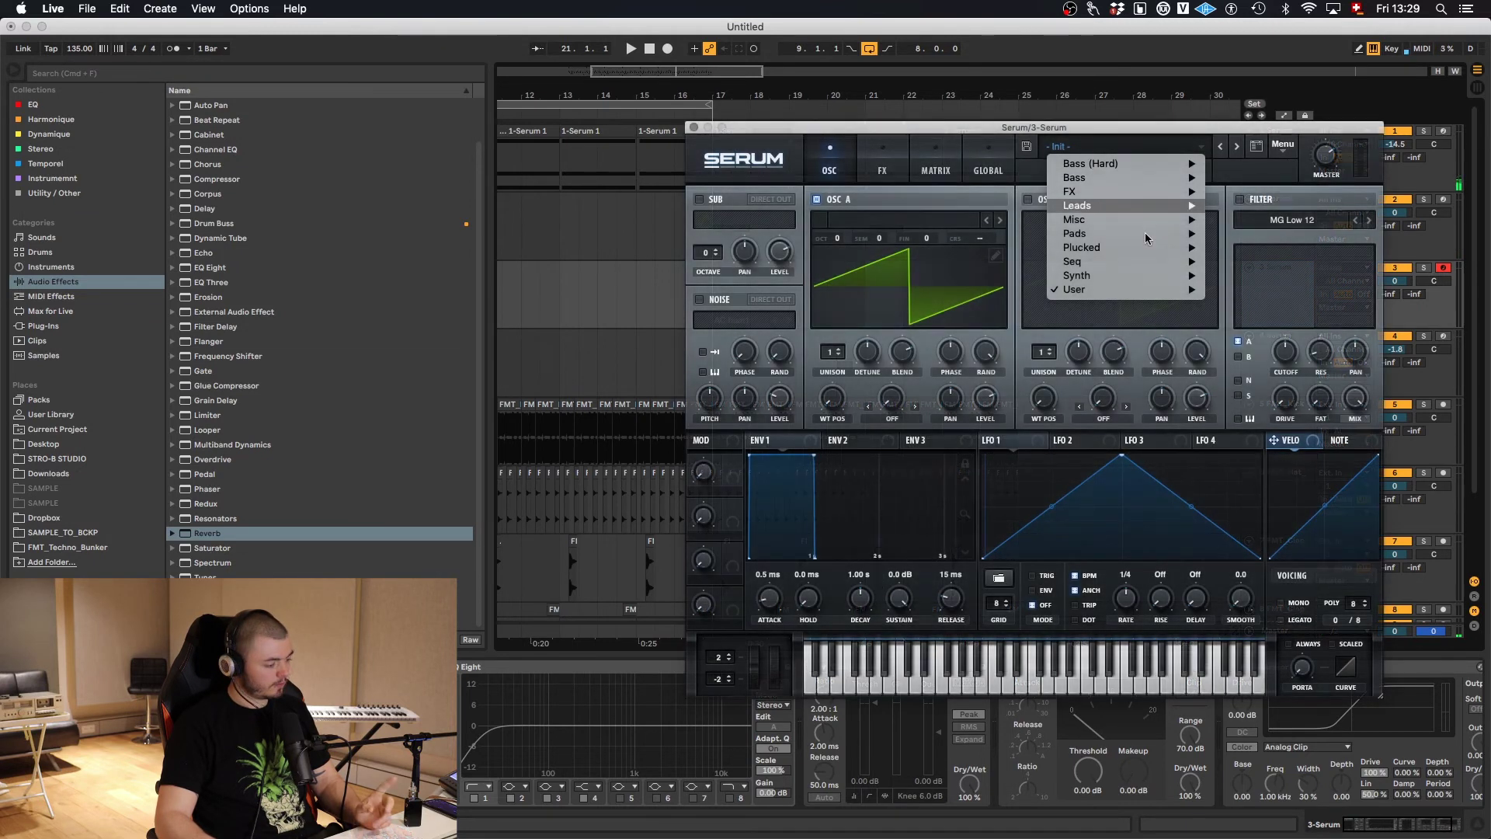
{"action": "mouse_move", "coordinate": [1129, 293]}
{"action": "scroll", "coordinate": [1271, 804], "scroll_direction": "down", "scroll_amount": 5}
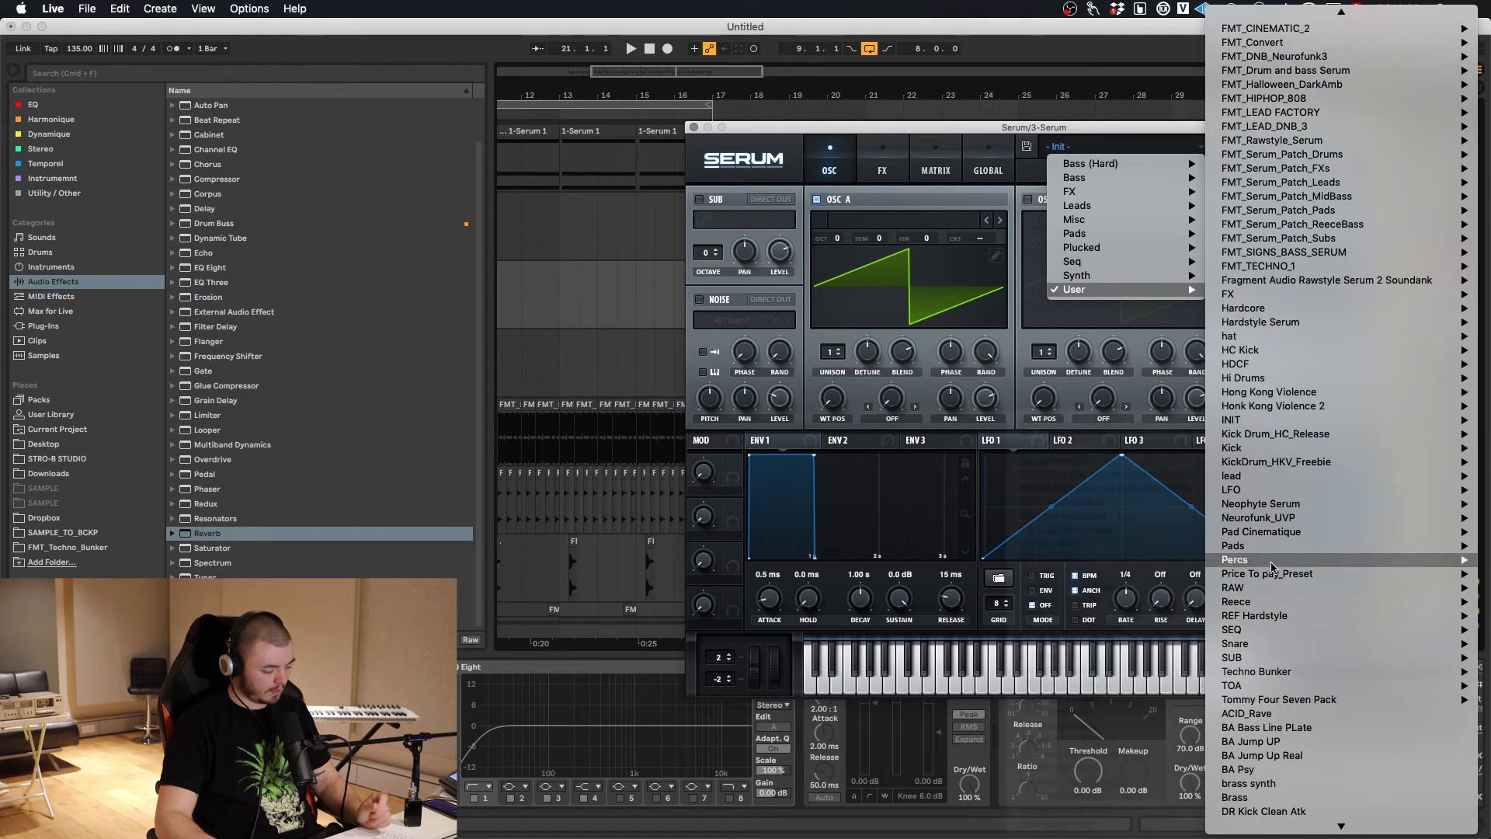
{"action": "mouse_move", "coordinate": [1256, 671]}
{"action": "left_click", "coordinate": [1095, 460]}
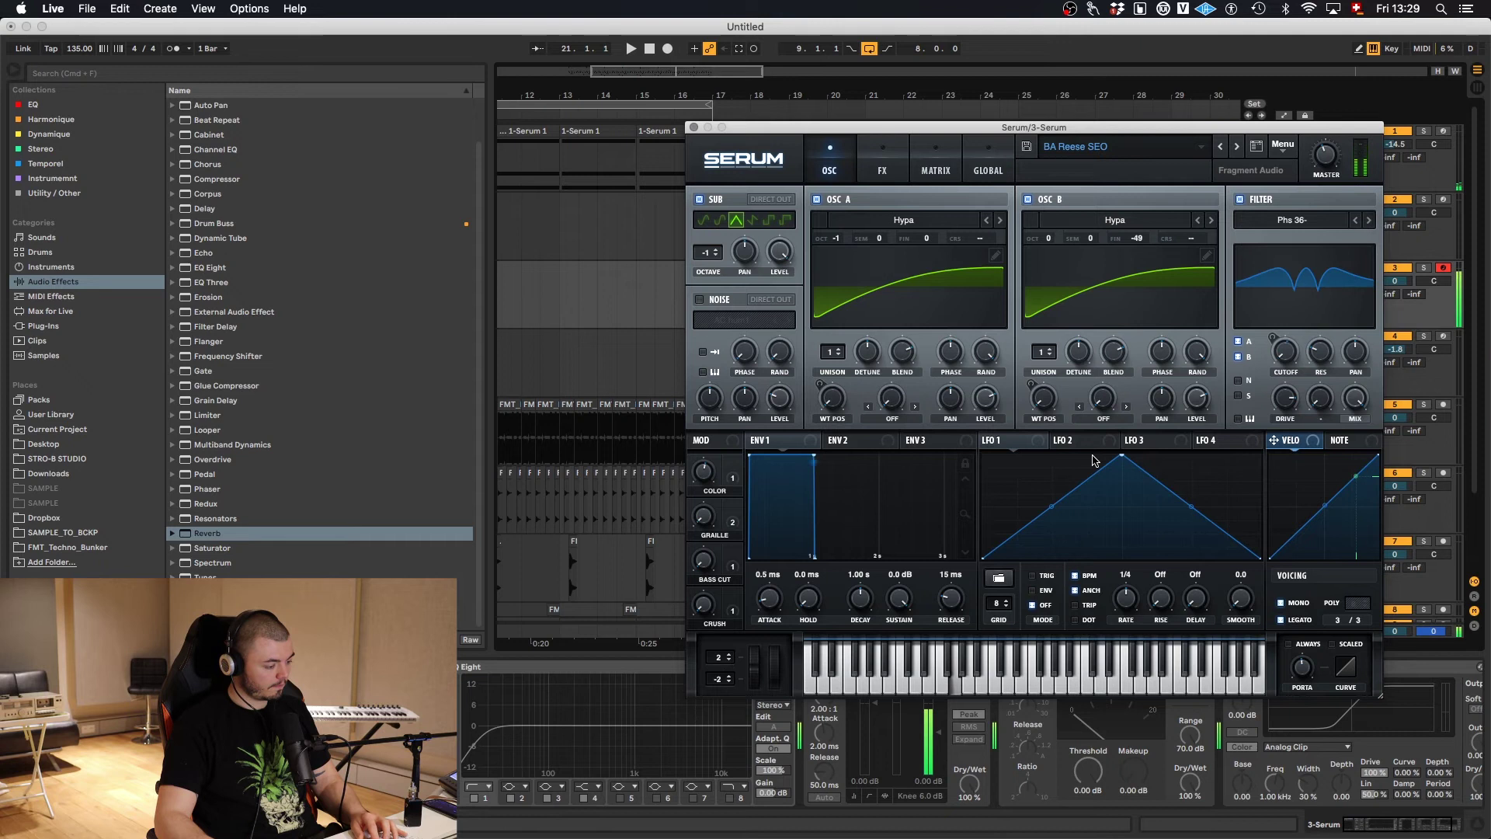
{"action": "left_click", "coordinate": [694, 128]}
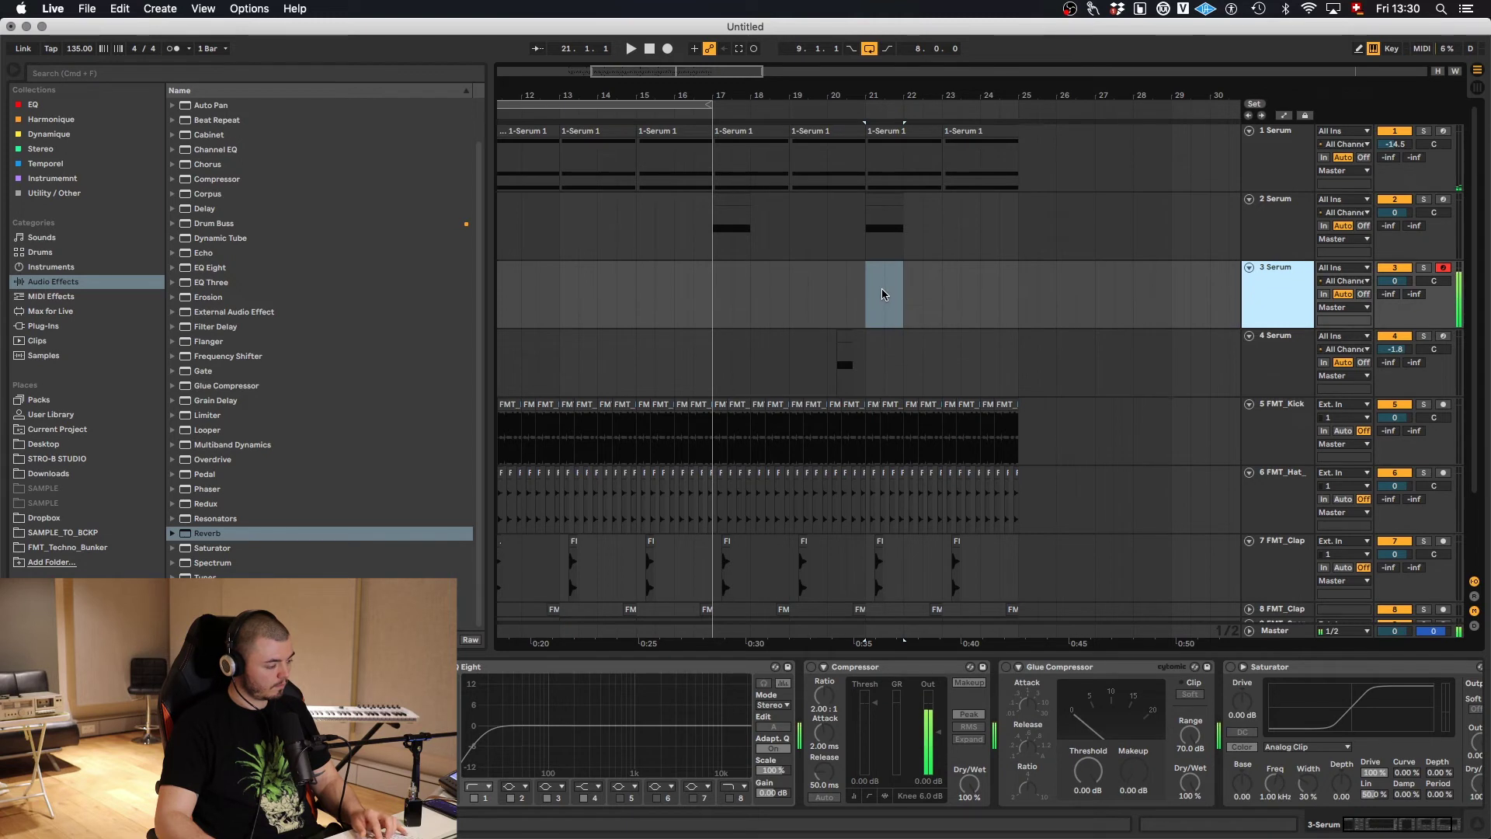
- Insert an empty MIDI clip over bars 24–25 on 3 Serum
{"action": "left_click", "coordinate": [828, 299]}
{"action": "key", "text": "space"}
{"action": "left_click_drag", "start_coordinate": [980, 308], "coordinate": [1012, 306]}
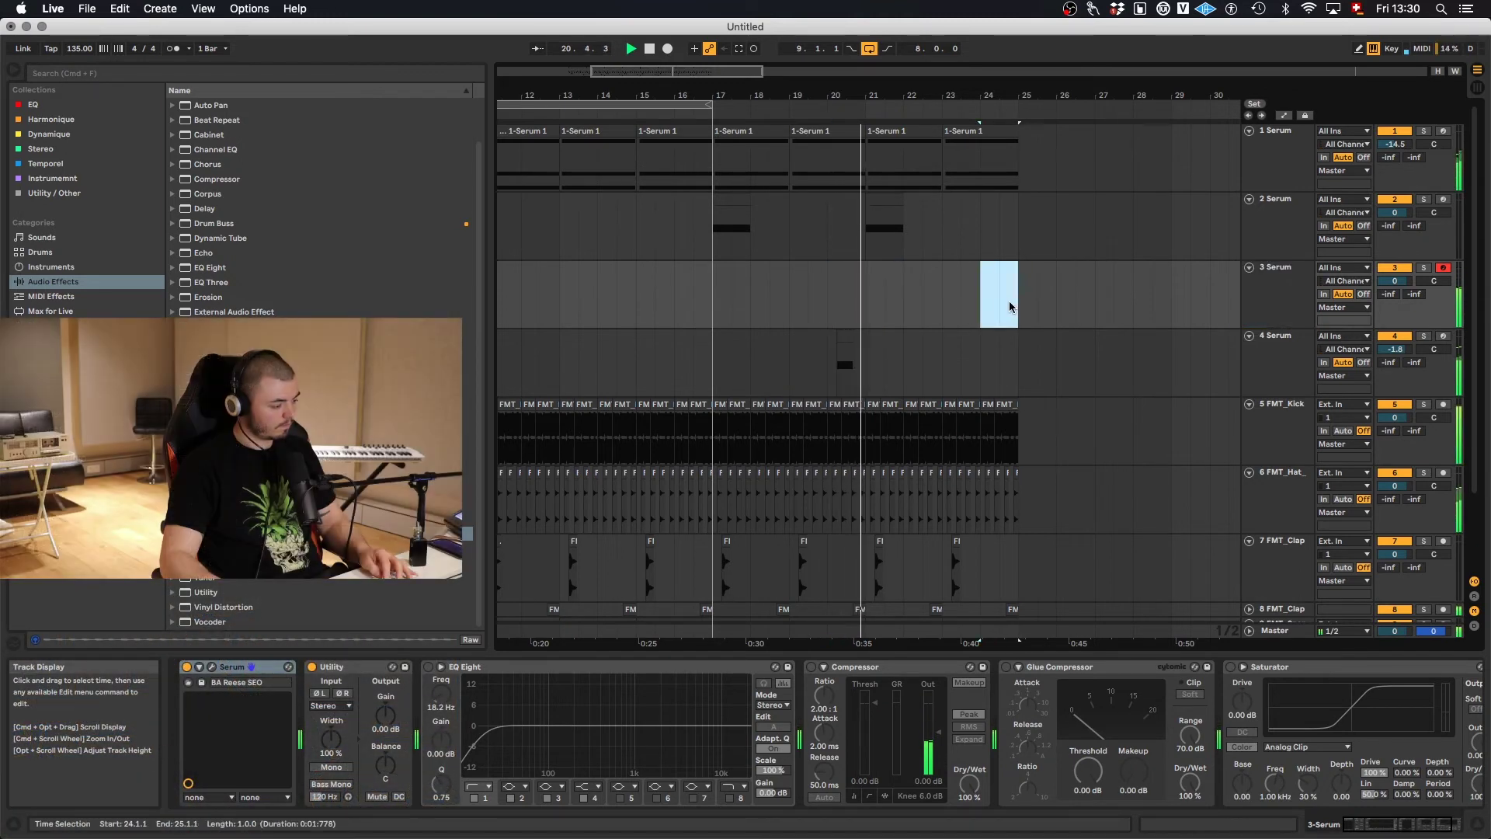
{"action": "key", "text": "super+shift+m"}
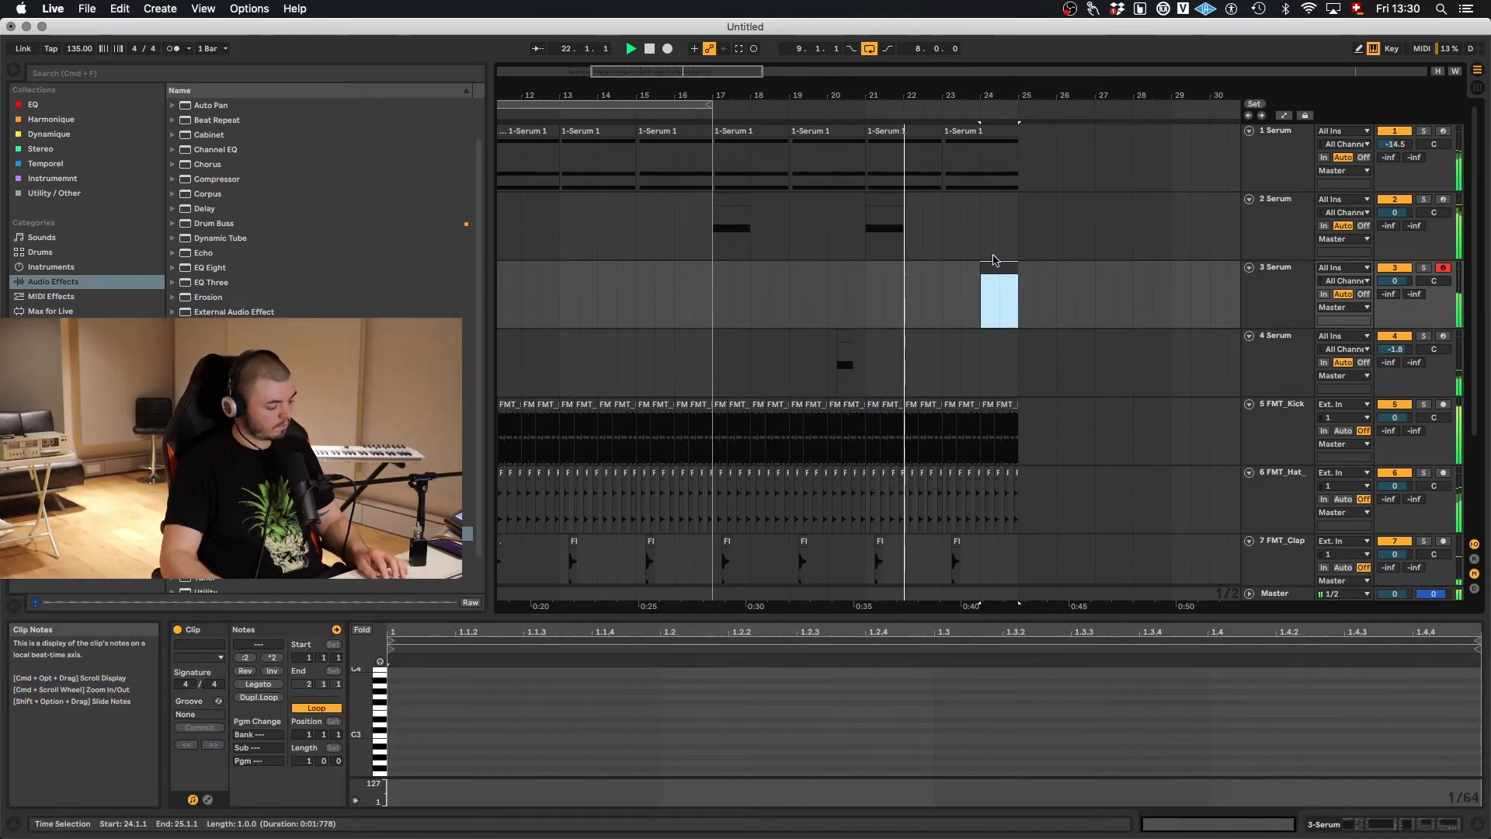
{"action": "left_click", "coordinate": [1002, 289]}
{"action": "left_click", "coordinate": [499, 750]}
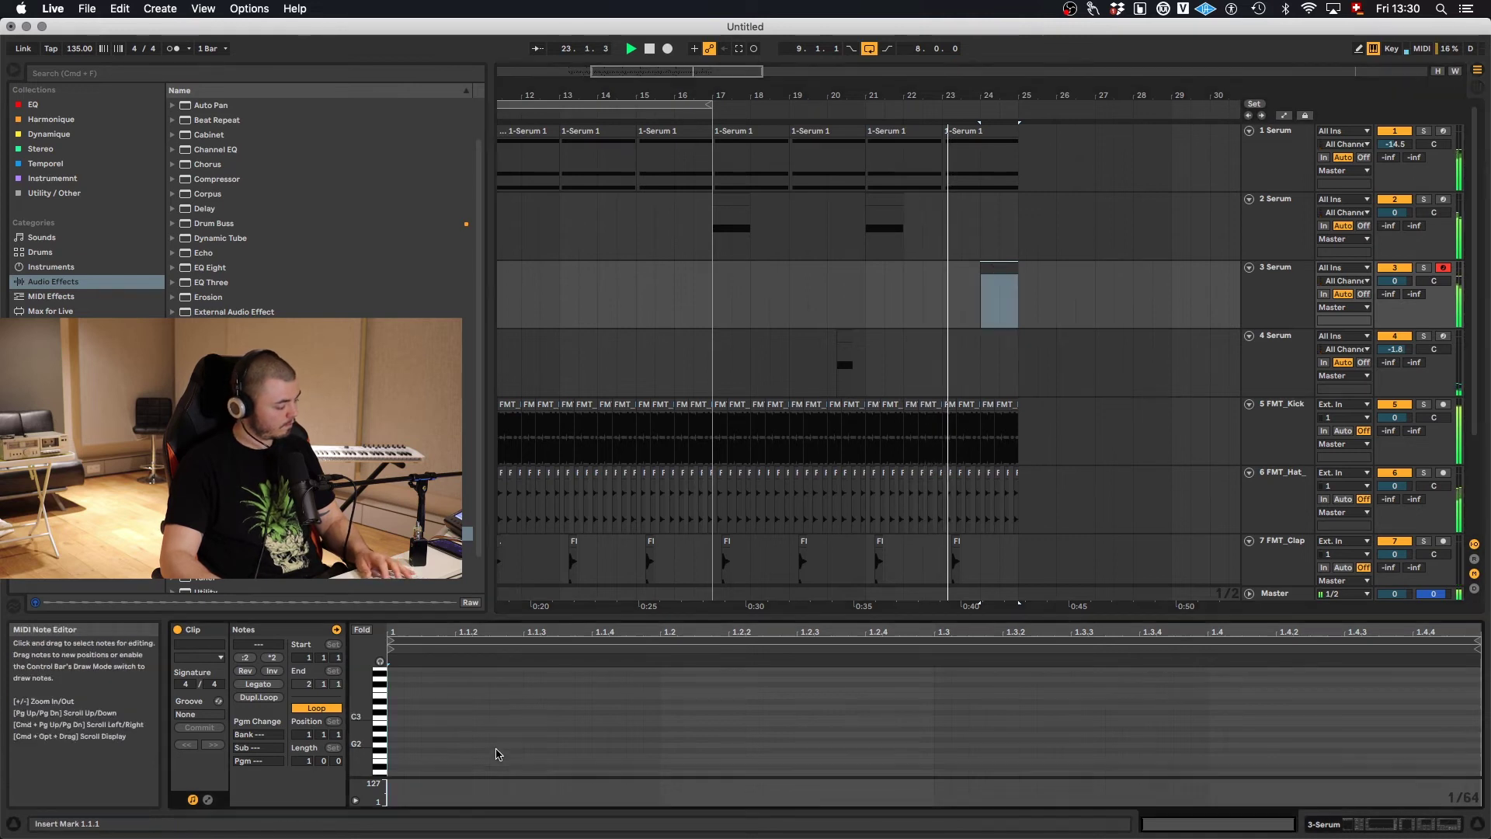
- Enter notes in the bar-24 clip and lengthen the F1 note far to the right
{"action": "scroll", "coordinate": [498, 754], "scroll_direction": "up", "scroll_amount": 1}
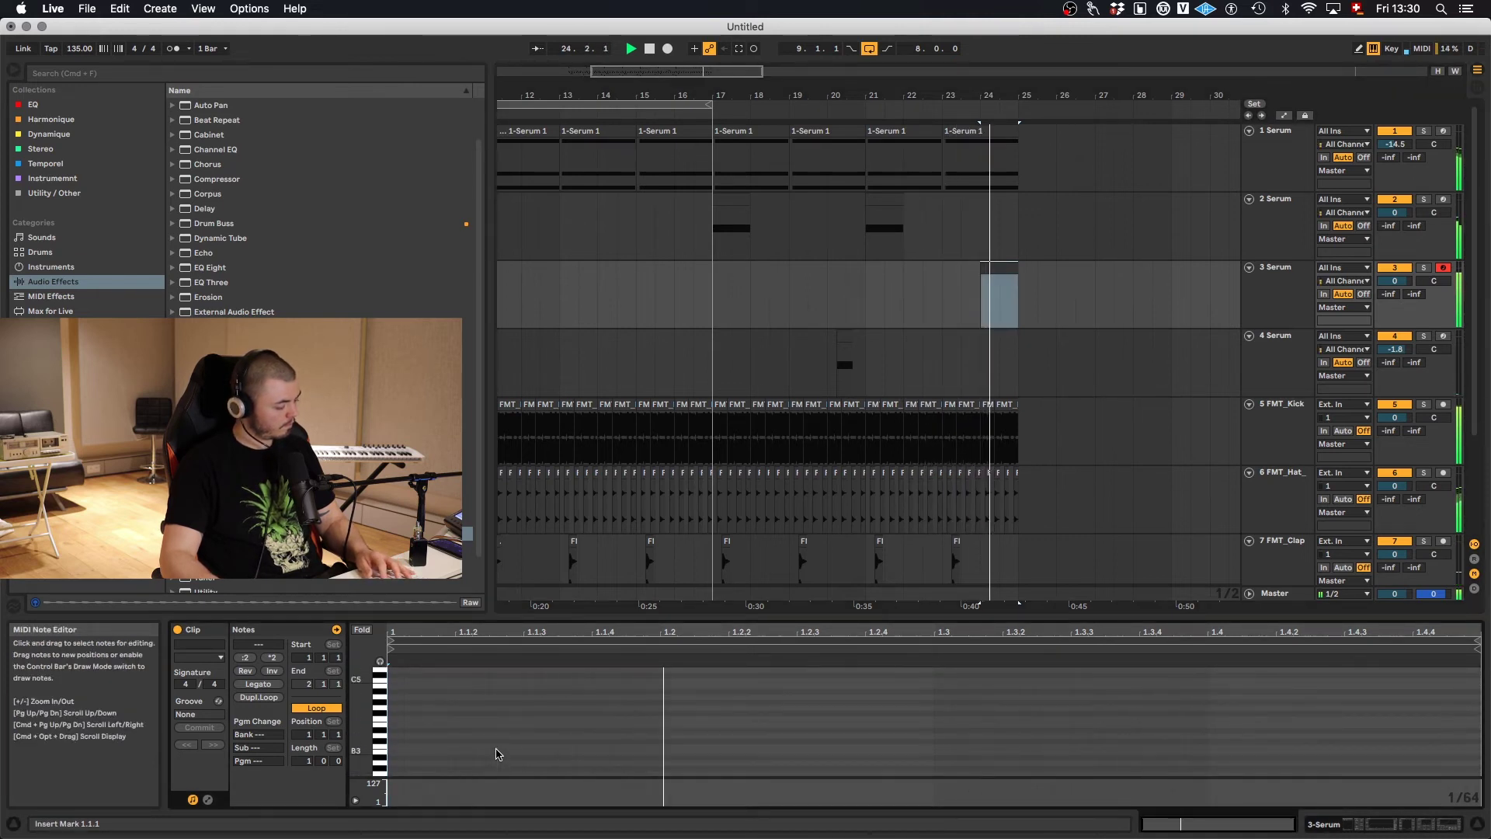
{"action": "key", "text": "z"}
{"action": "scroll", "coordinate": [413, 745], "scroll_direction": "up", "scroll_amount": 3}
{"action": "key", "text": "space"}
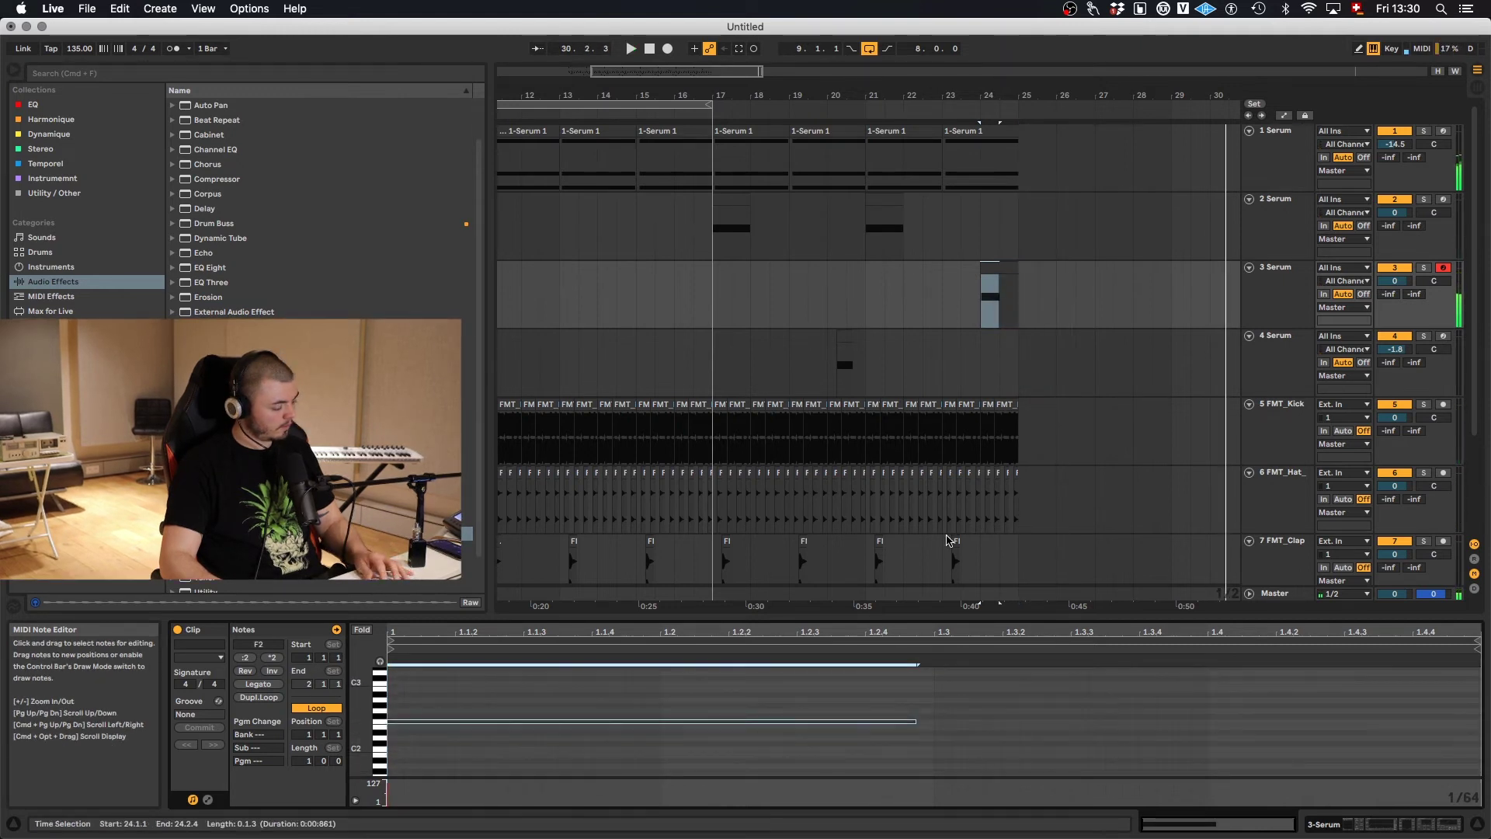
{"action": "scroll", "coordinate": [516, 749], "scroll_direction": "down", "scroll_amount": 3}
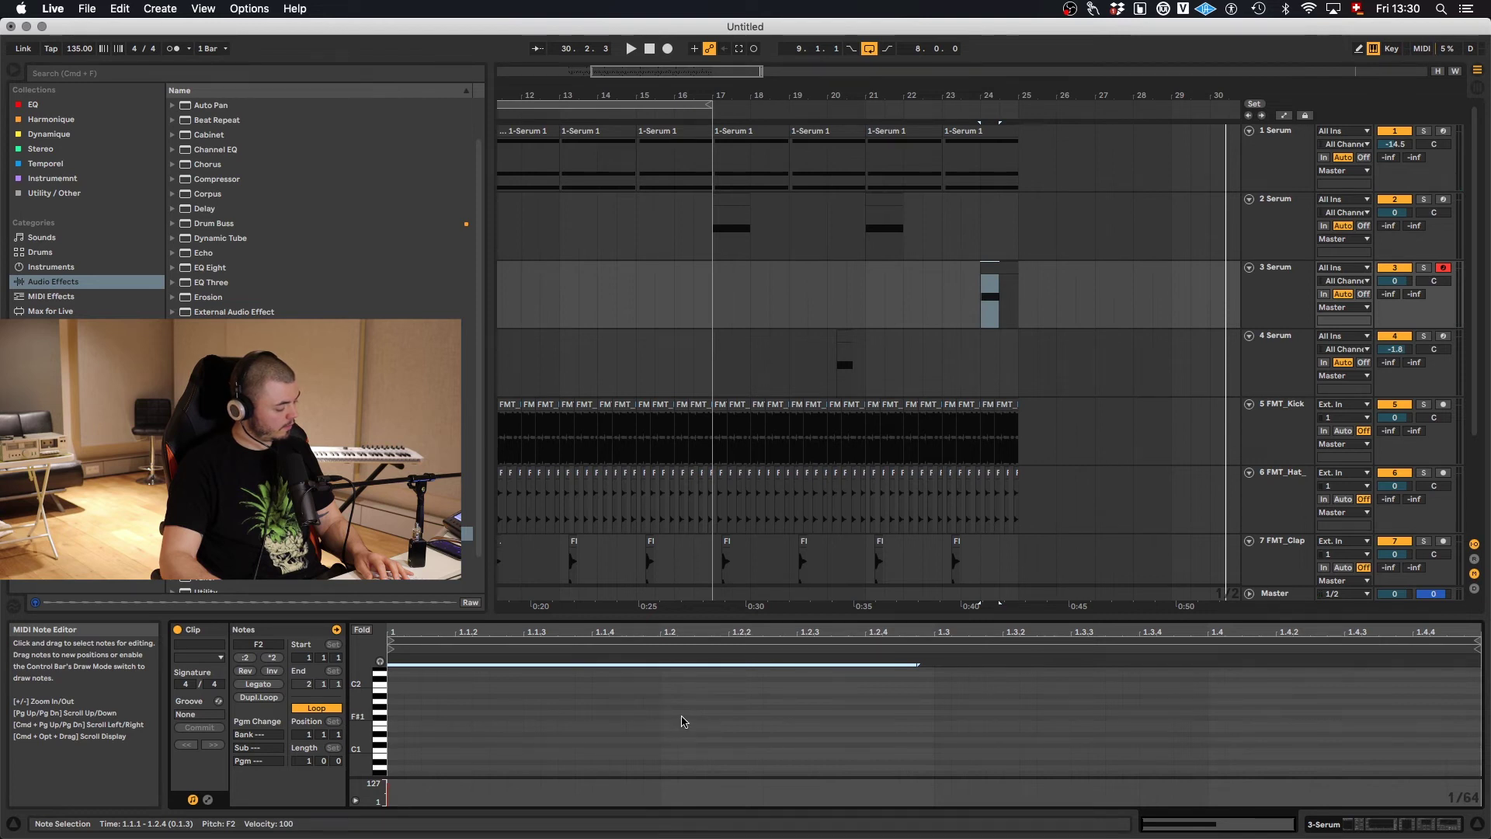
{"action": "left_click", "coordinate": [540, 729]}
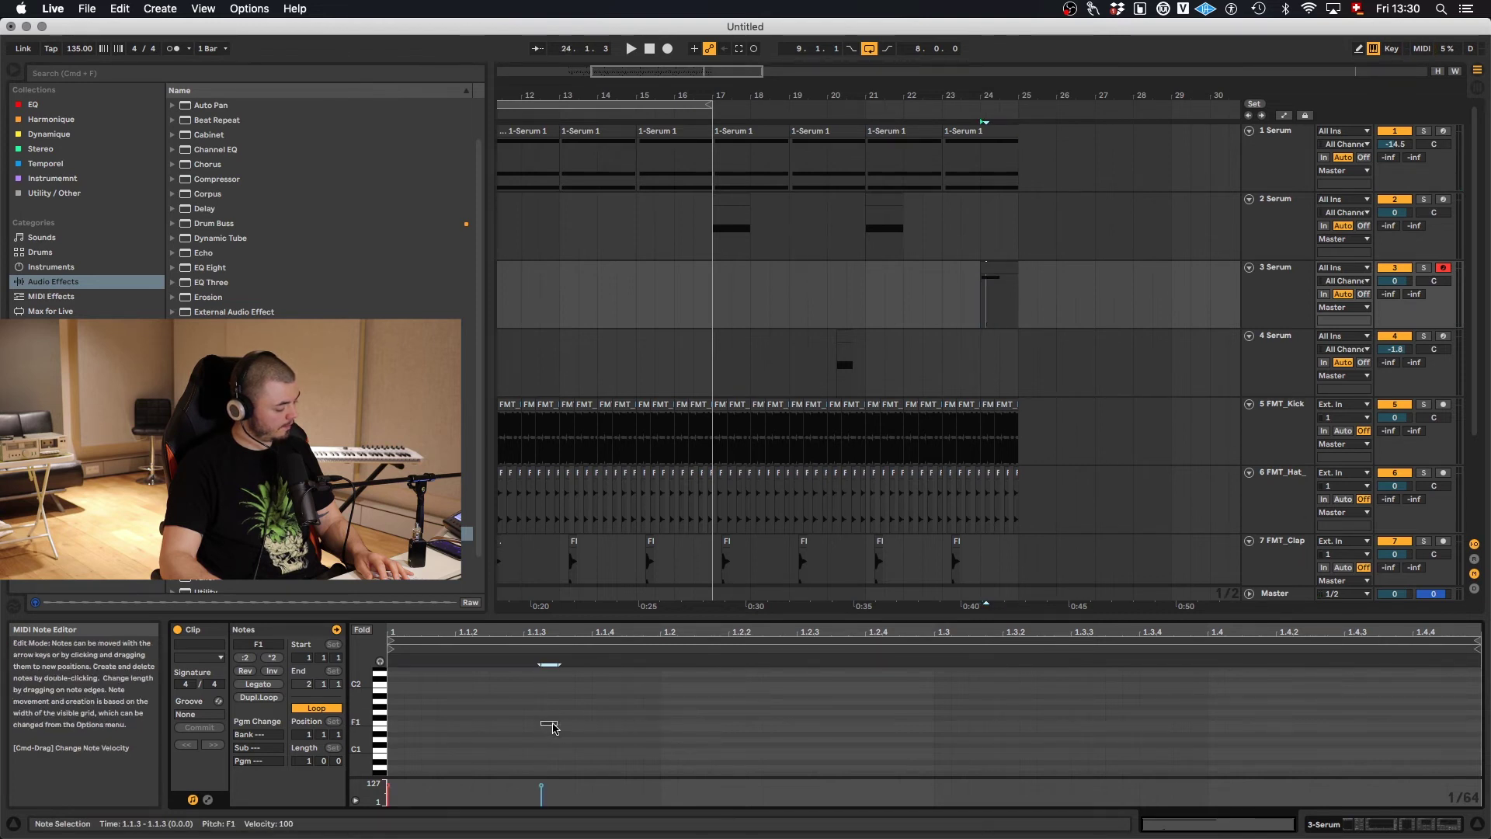
{"action": "left_click_drag", "start_coordinate": [556, 724], "coordinate": [1303, 723]}
{"action": "left_click", "coordinate": [1282, 294]}
{"action": "double_click", "coordinate": [1282, 294]}
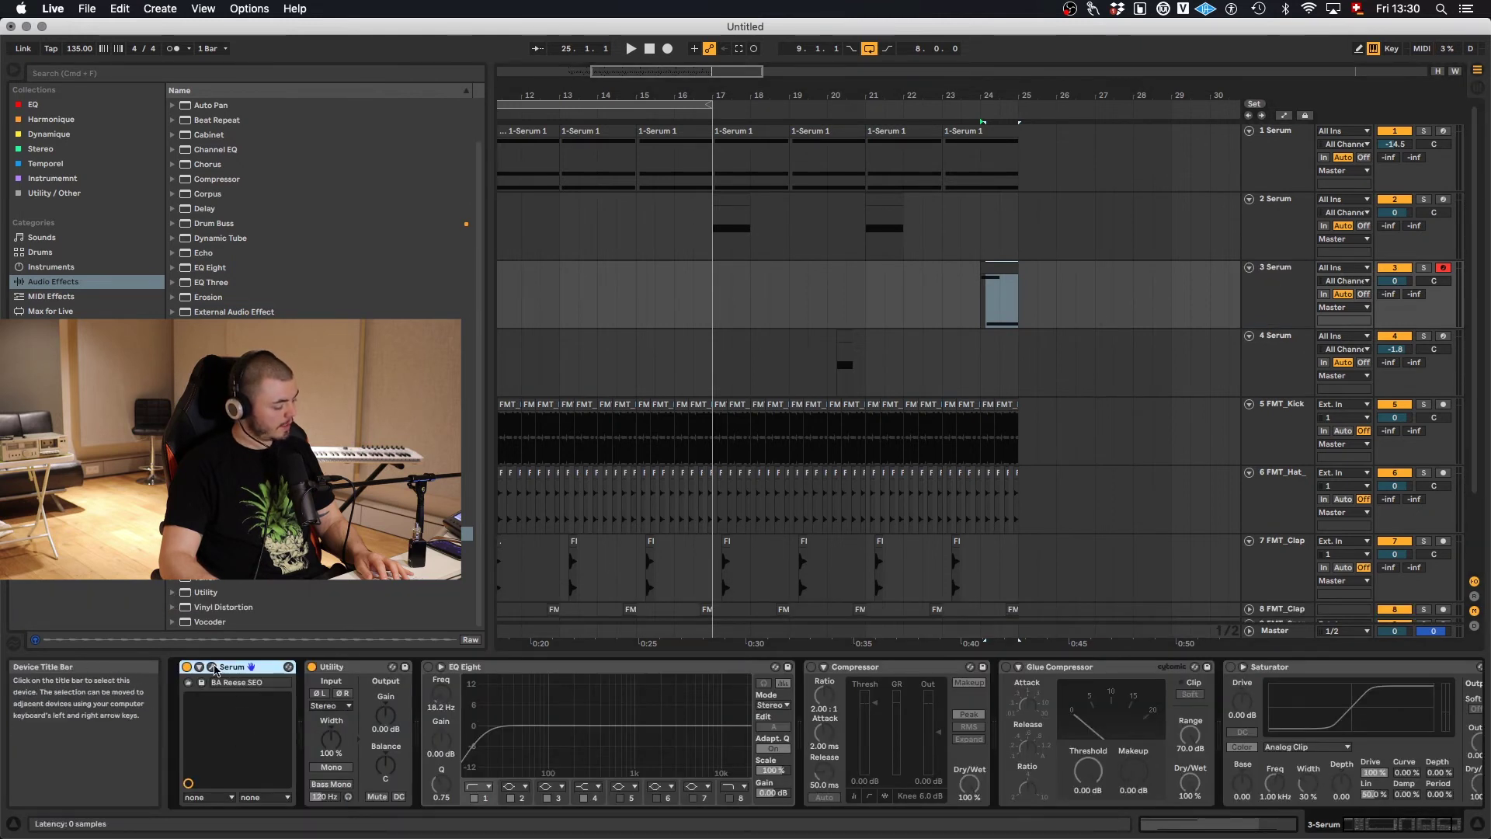
- Lengthen the portamento on track 3's Serum to 761 ms while auditioning the glide
{"action": "left_click", "coordinate": [211, 667]}
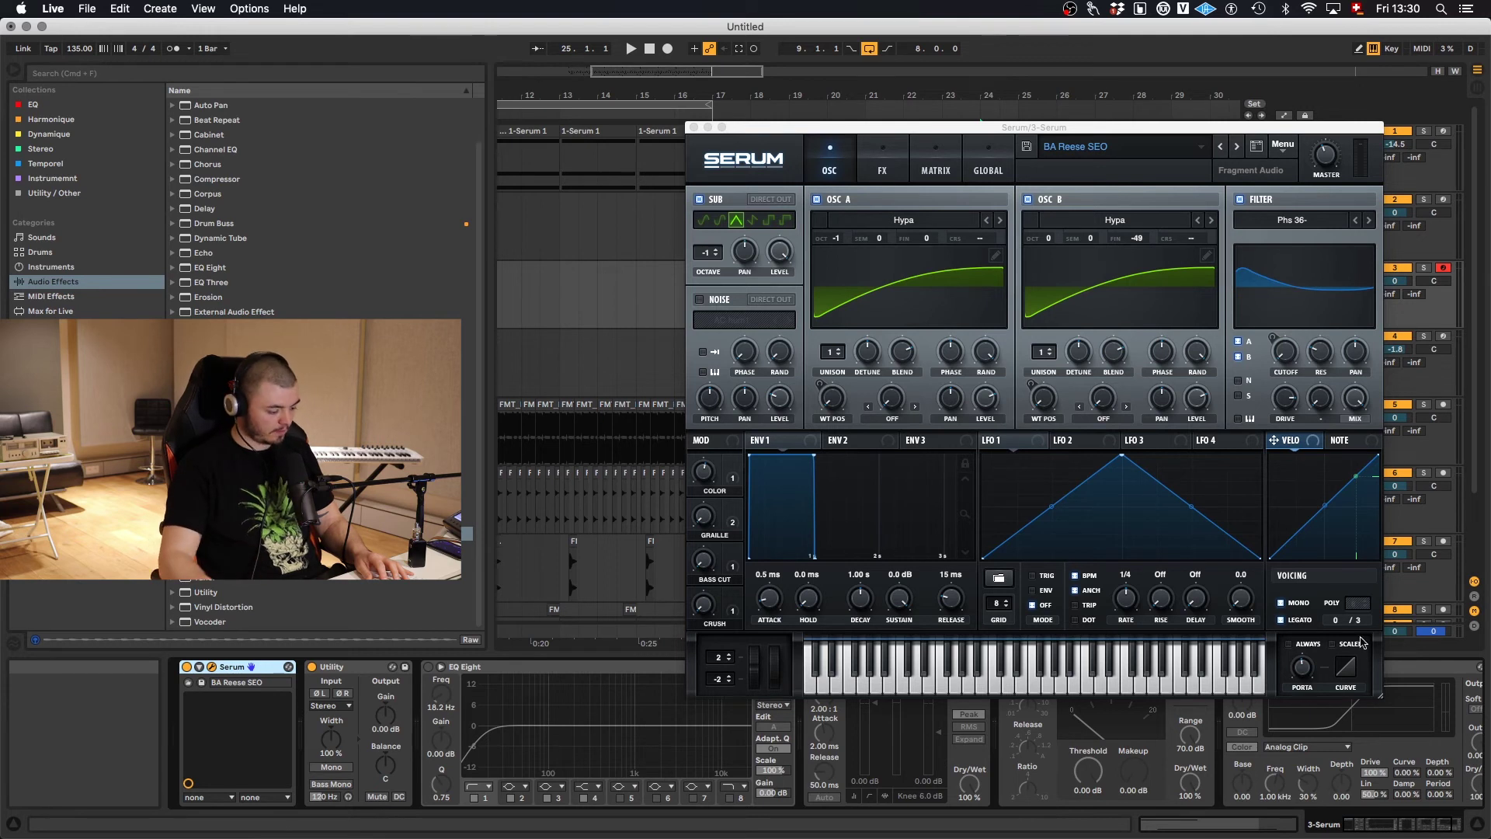
{"action": "left_click_drag", "start_coordinate": [1308, 661], "coordinate": [1309, 628]}
{"action": "key", "text": "space"}
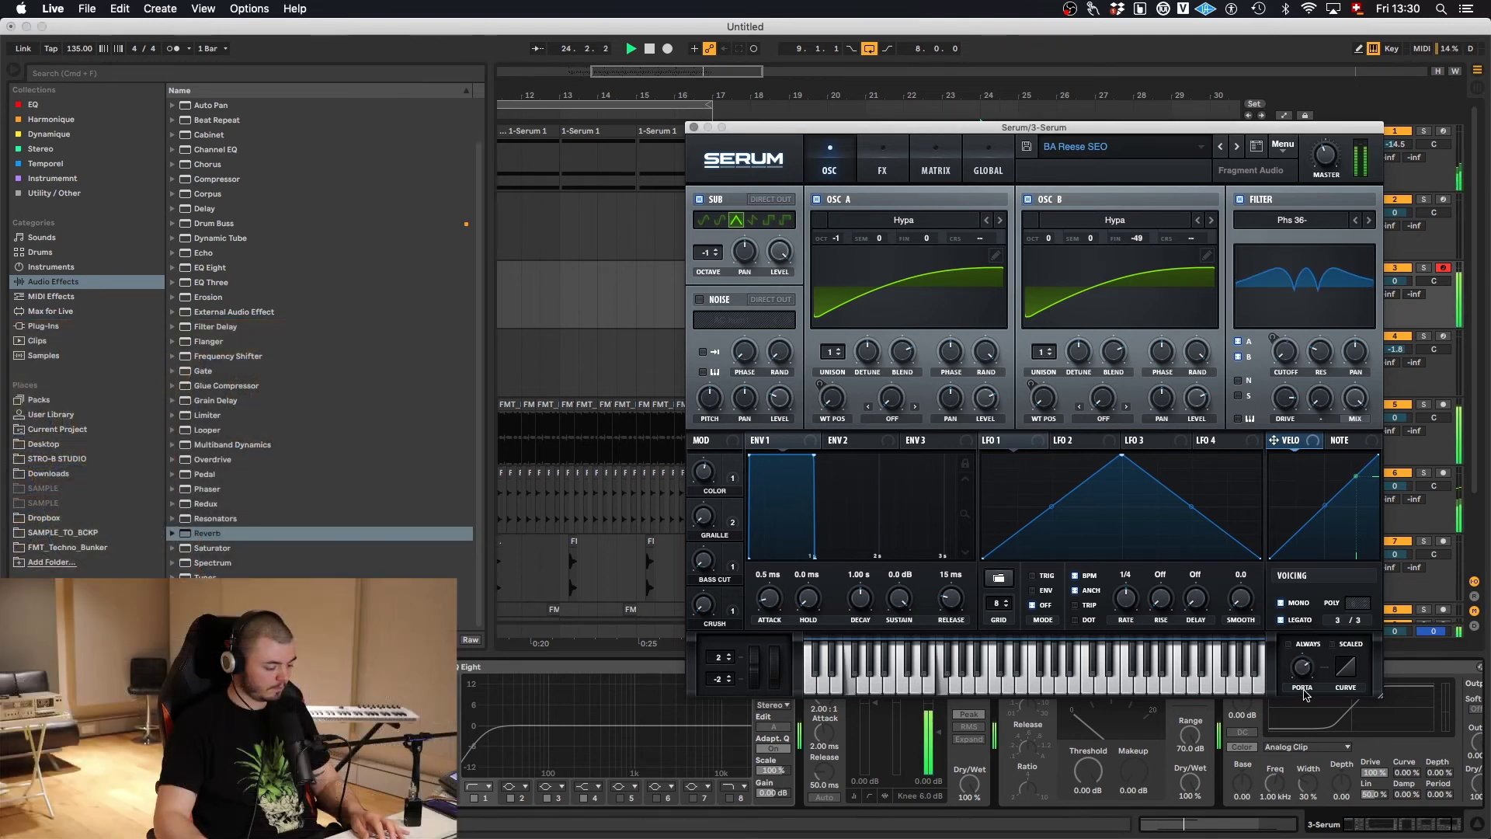
{"action": "mouse_move", "coordinate": [1302, 666]}
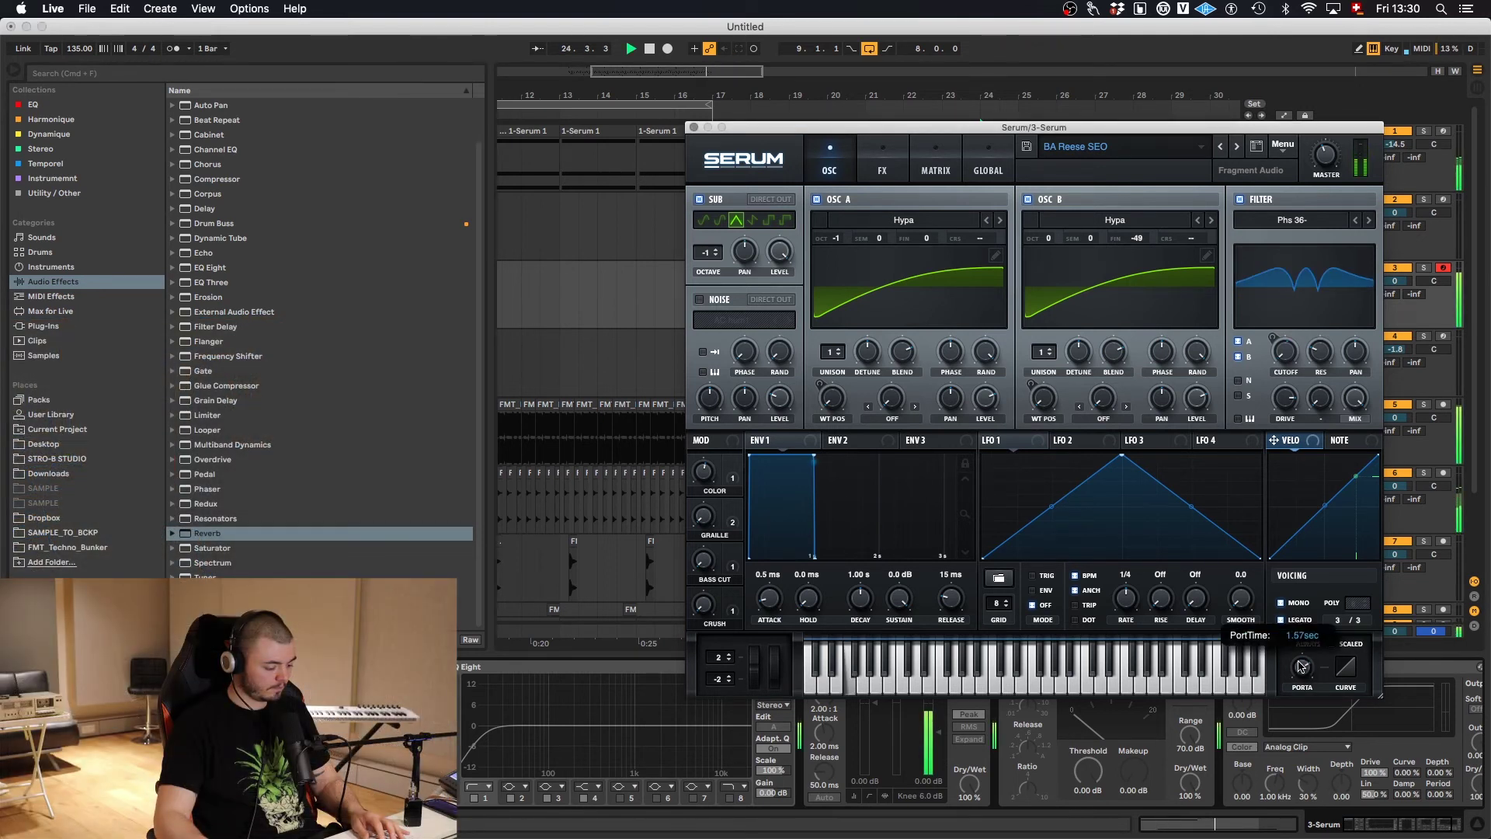
{"action": "key", "text": "space"}
{"action": "left_click_drag", "start_coordinate": [1299, 662], "coordinate": [1298, 677]}
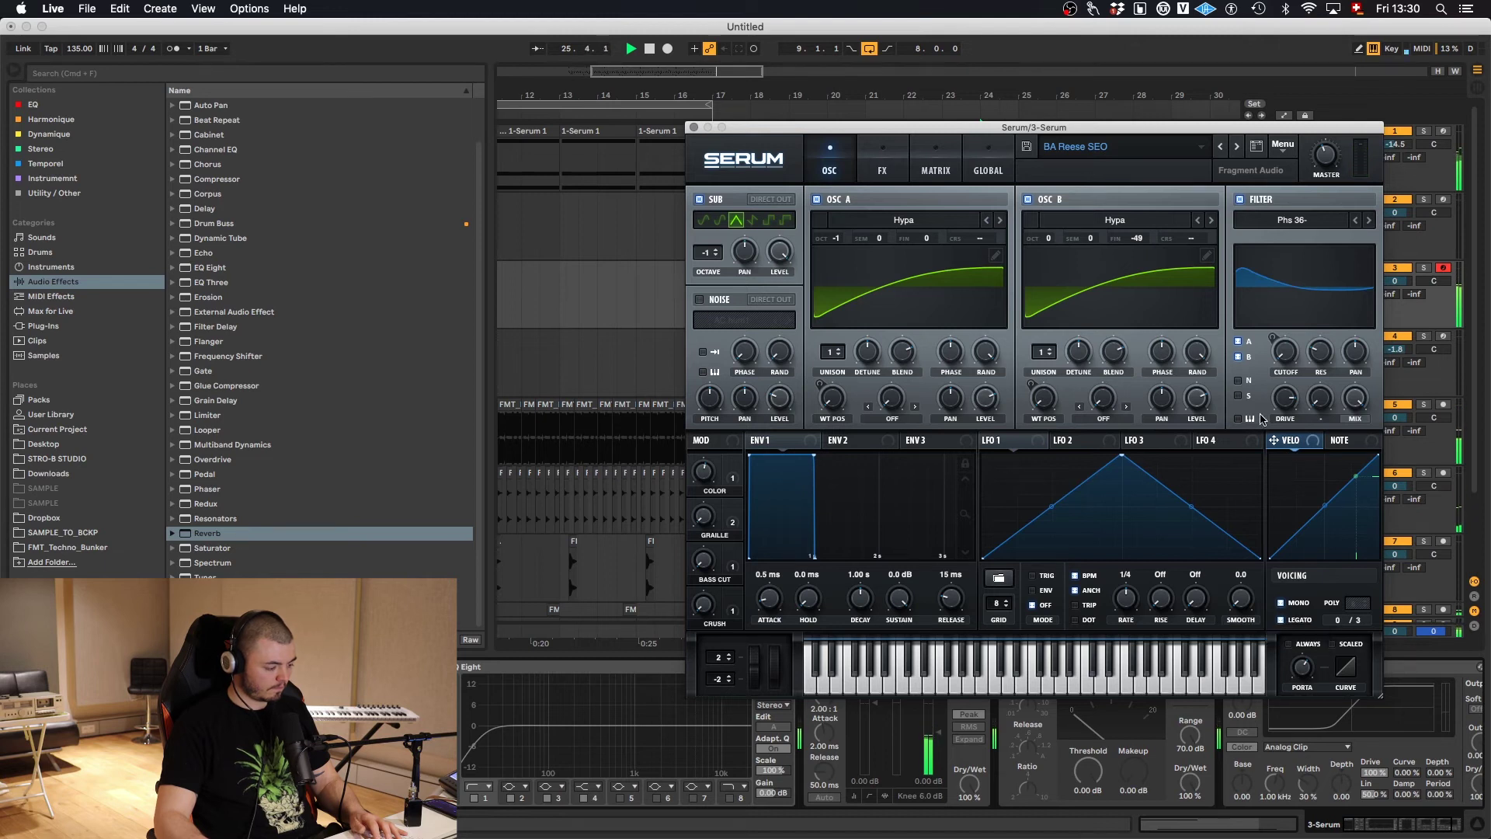
- Lower track 3's COLOR macro to about 78% and add a COLOR automation breakpoint at bar 24
{"action": "left_click_drag", "start_coordinate": [798, 131], "coordinate": [856, 373]}
{"action": "left_click", "coordinate": [1270, 296]}
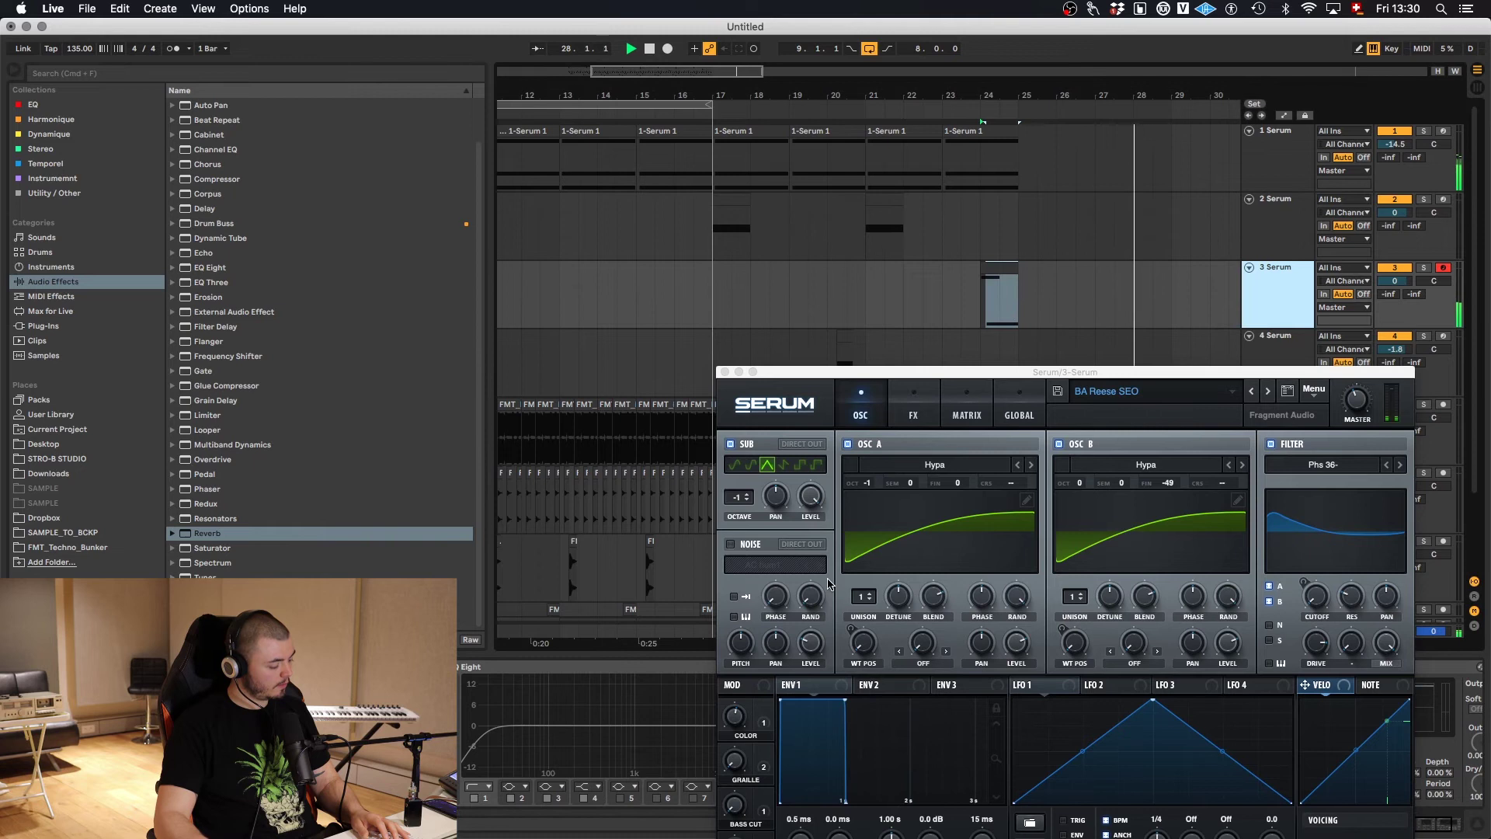
{"action": "left_click", "coordinate": [737, 724]}
{"action": "key", "text": "space"}
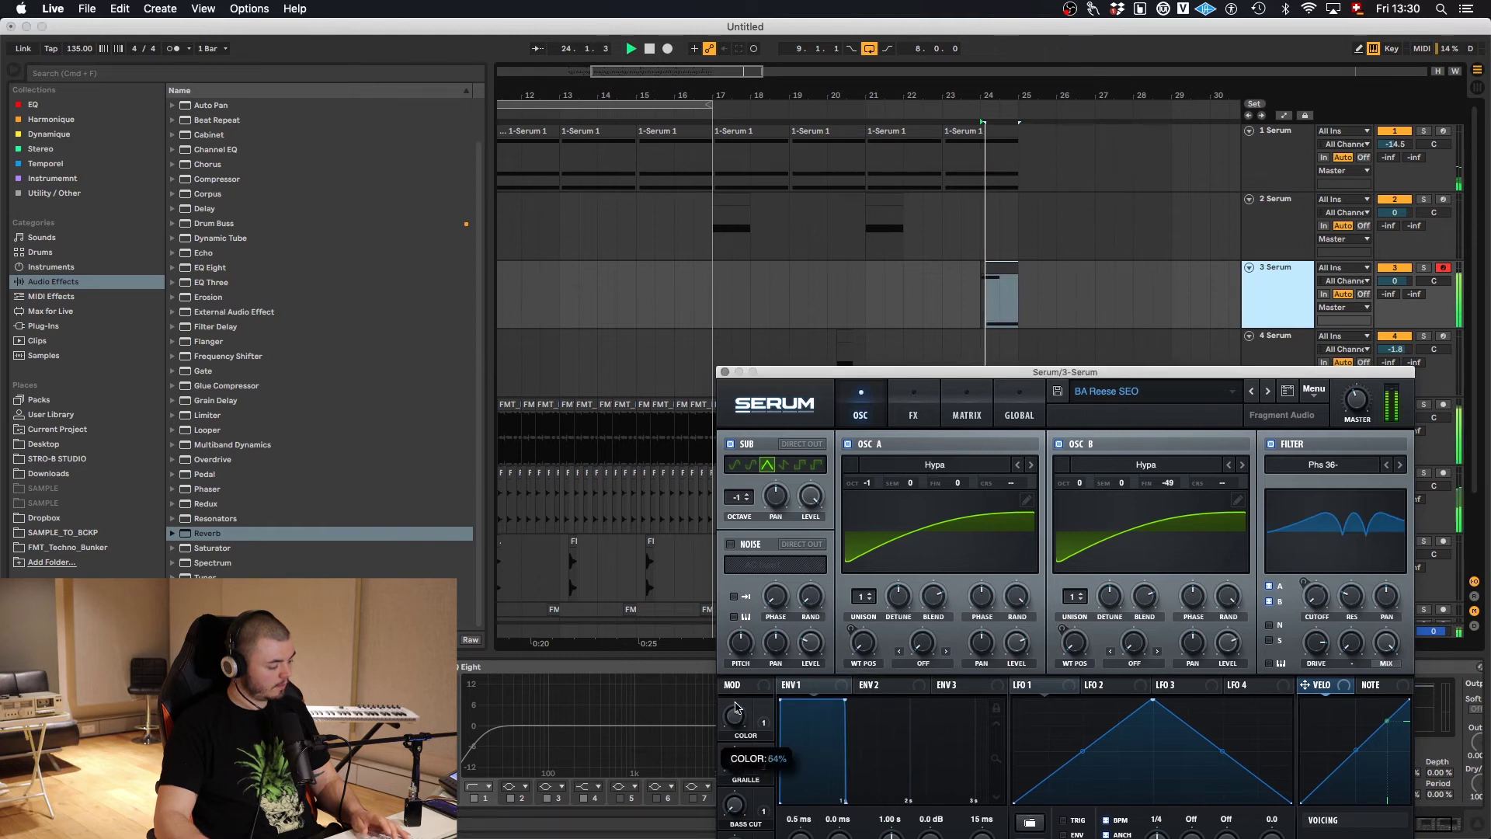
{"action": "left_click_drag", "start_coordinate": [746, 677], "coordinate": [747, 693]}
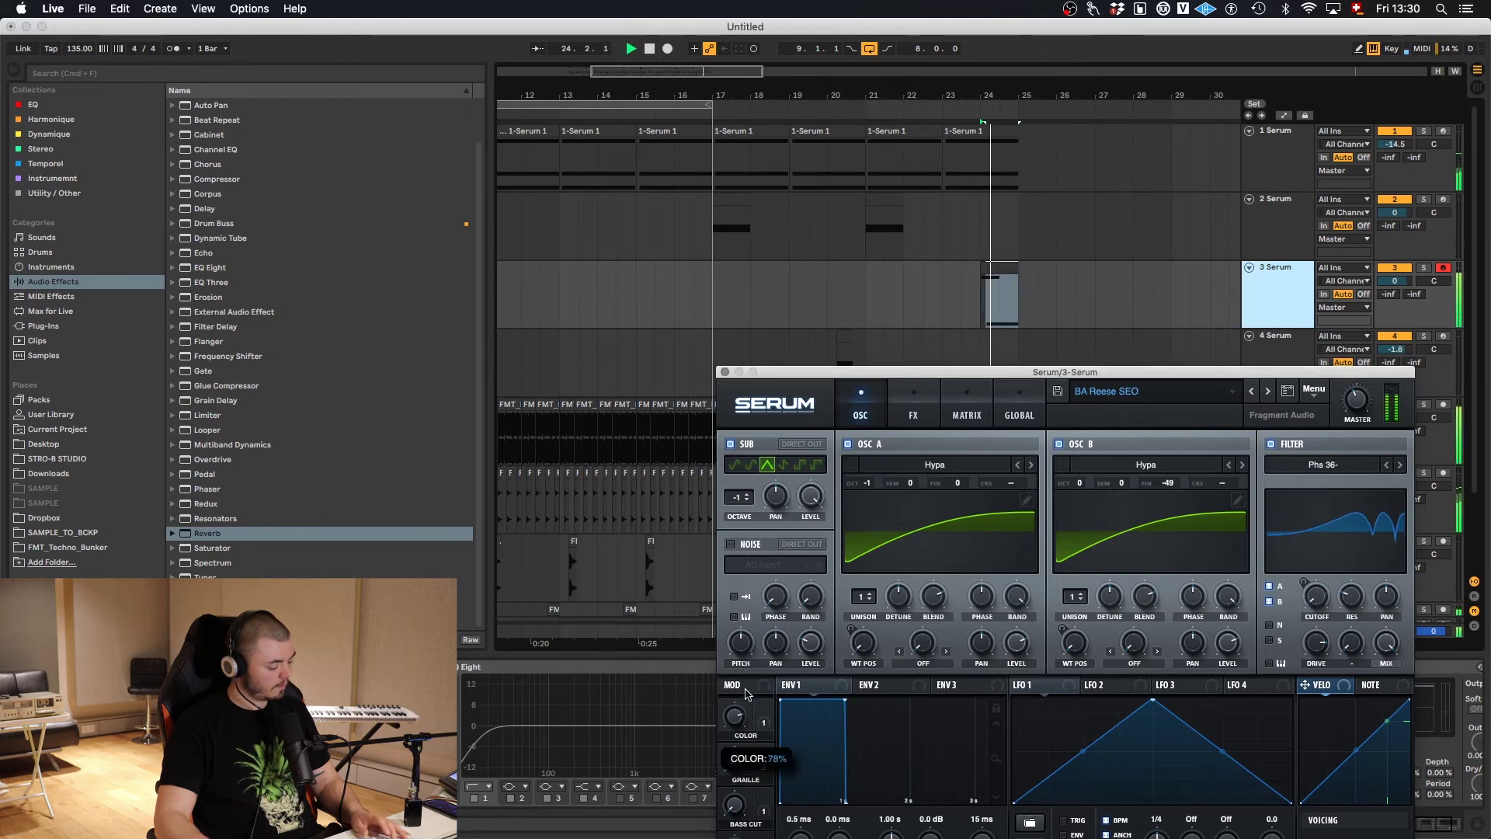
{"action": "key", "text": "space"}
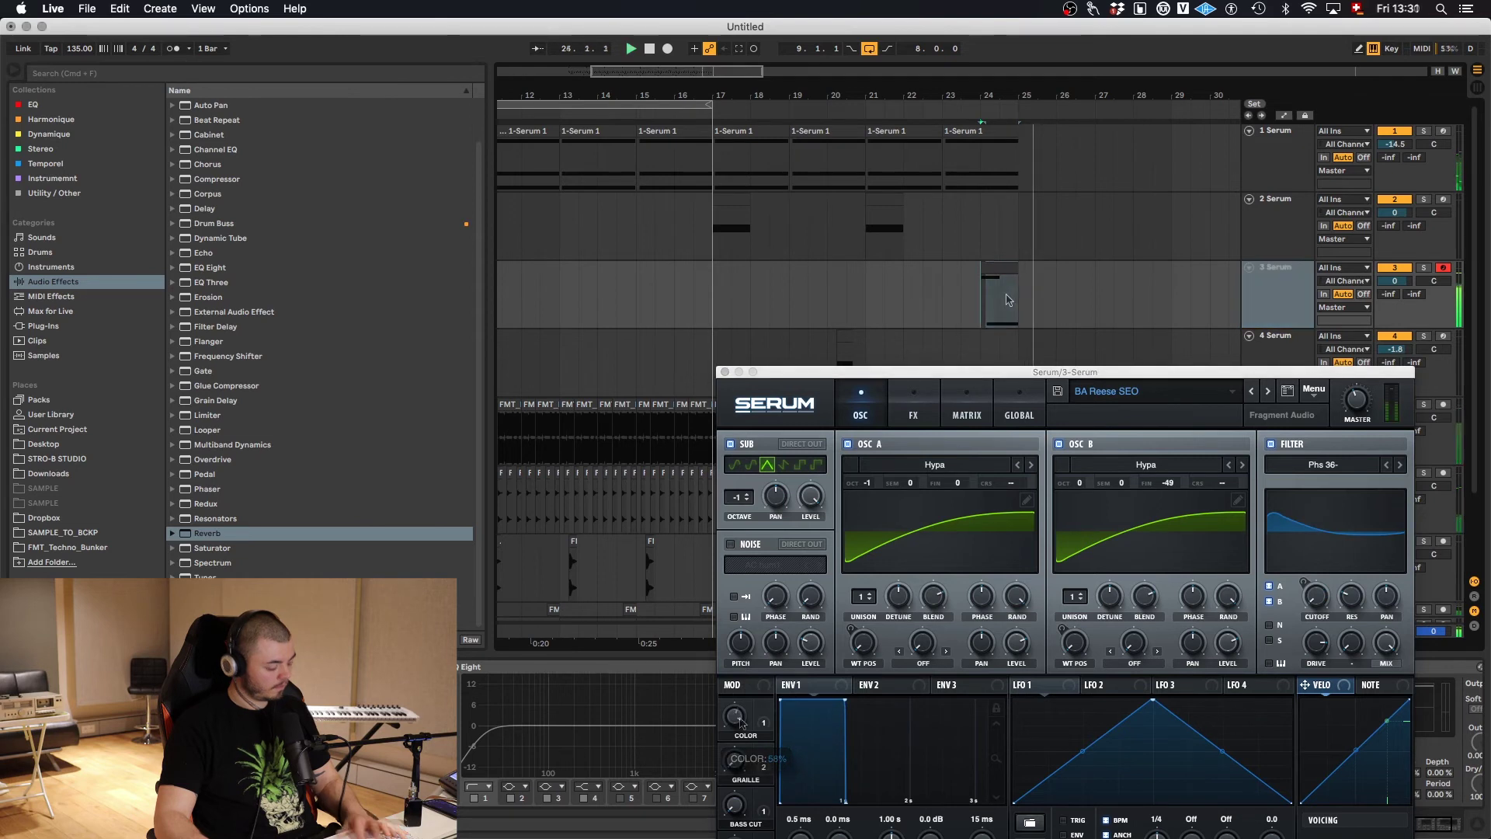
{"action": "key", "text": "a"}
{"action": "left_click", "coordinate": [979, 278]}
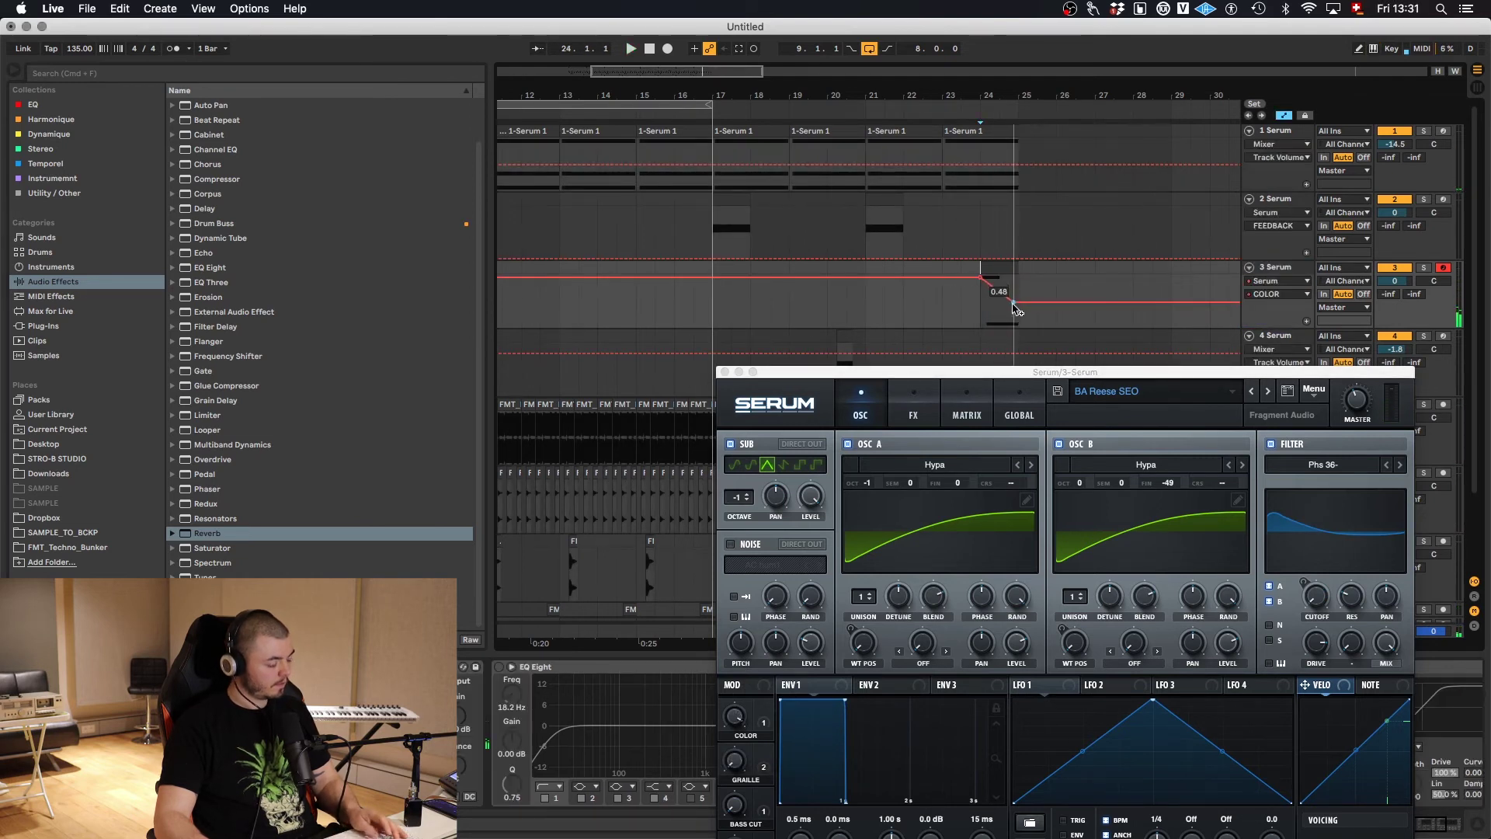
- Drag the COLOR automation breakpoint at bar 24 down to 0.40 on track 3 Serum
{"action": "key", "text": "space"}
{"action": "left_click_drag", "start_coordinate": [1014, 309], "coordinate": [1015, 313]}
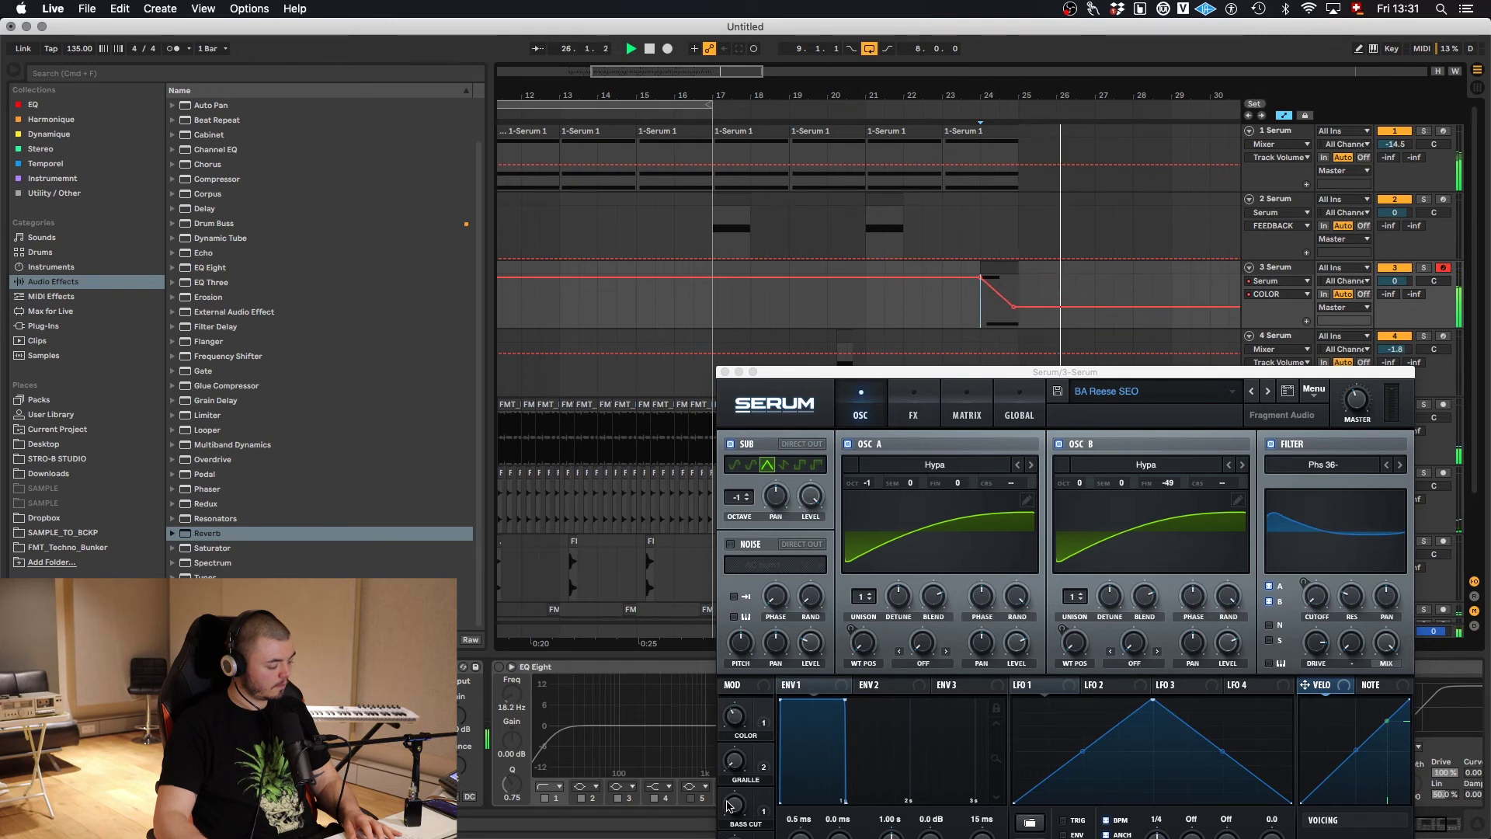
{"action": "left_click", "coordinate": [734, 760]}
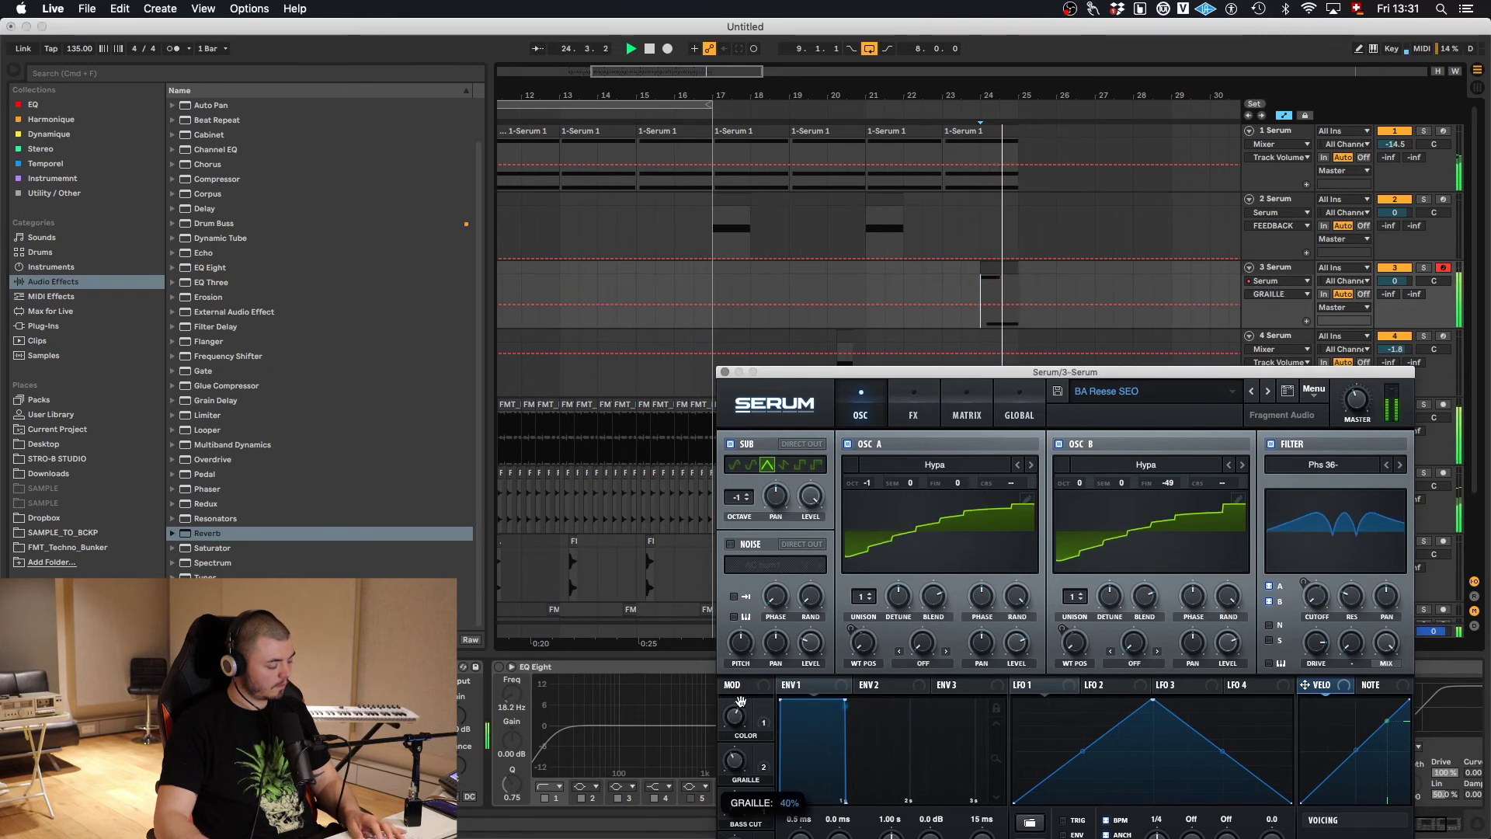
{"action": "left_click_drag", "start_coordinate": [877, 371], "coordinate": [890, 263]}
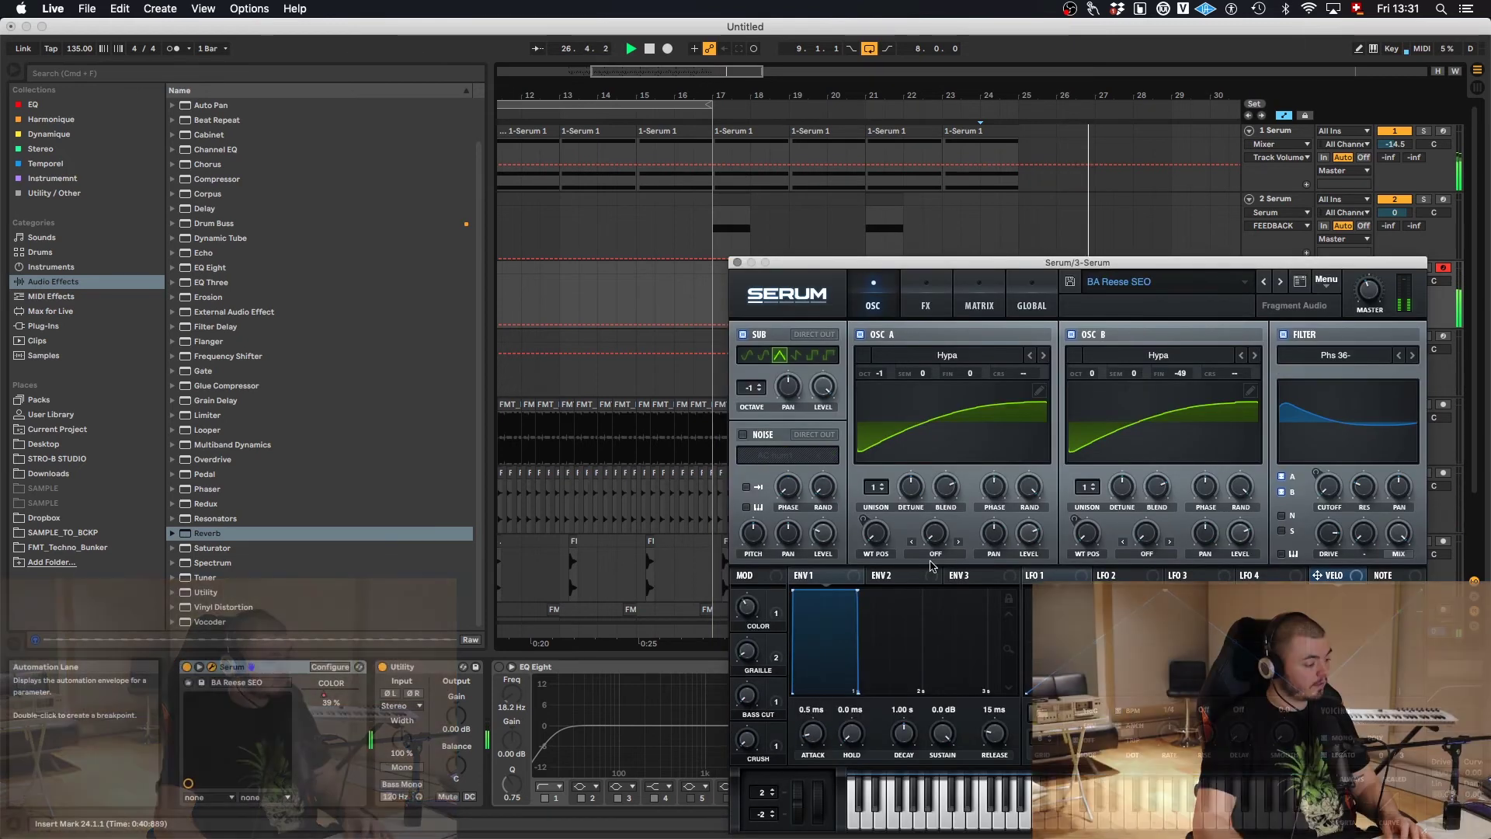
{"action": "left_click_drag", "start_coordinate": [1150, 269], "coordinate": [659, 151]}
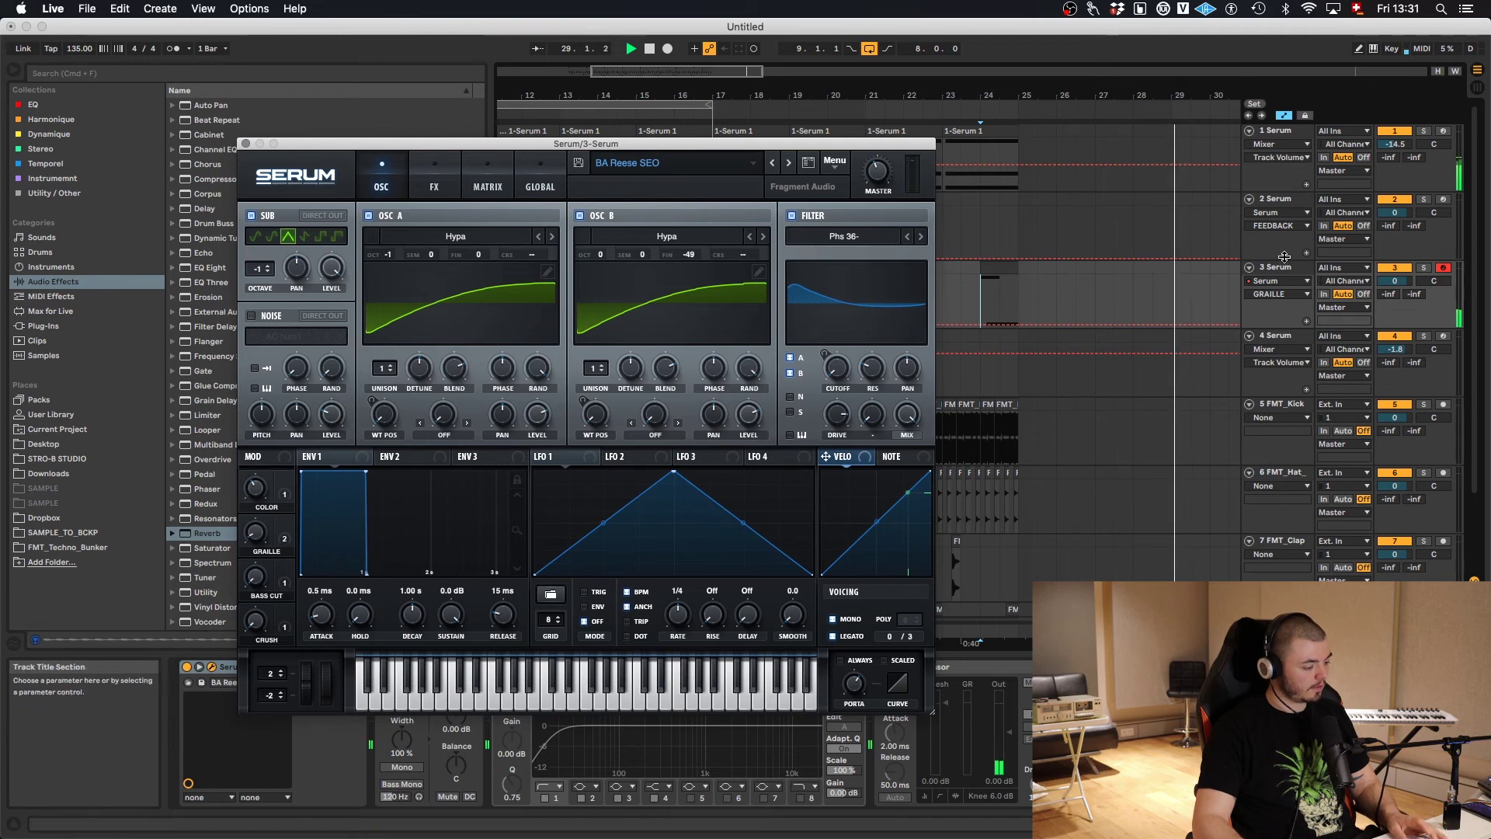
{"action": "left_click", "coordinate": [1281, 267]}
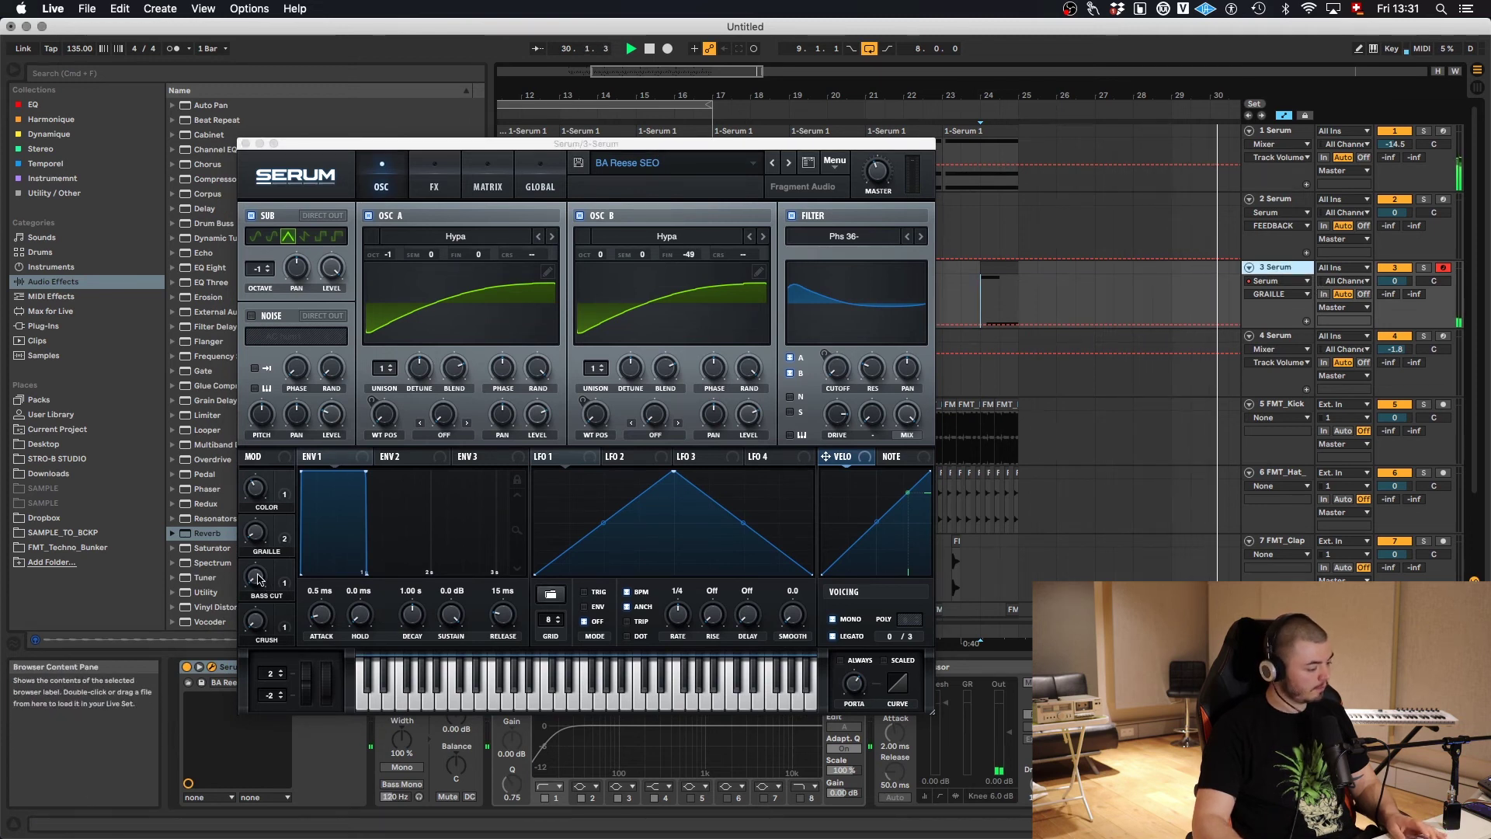
- Raise BASS CUT to about 59% and add a lowered BASS CUT breakpoint at bar 24
{"action": "left_click", "coordinate": [258, 581]}
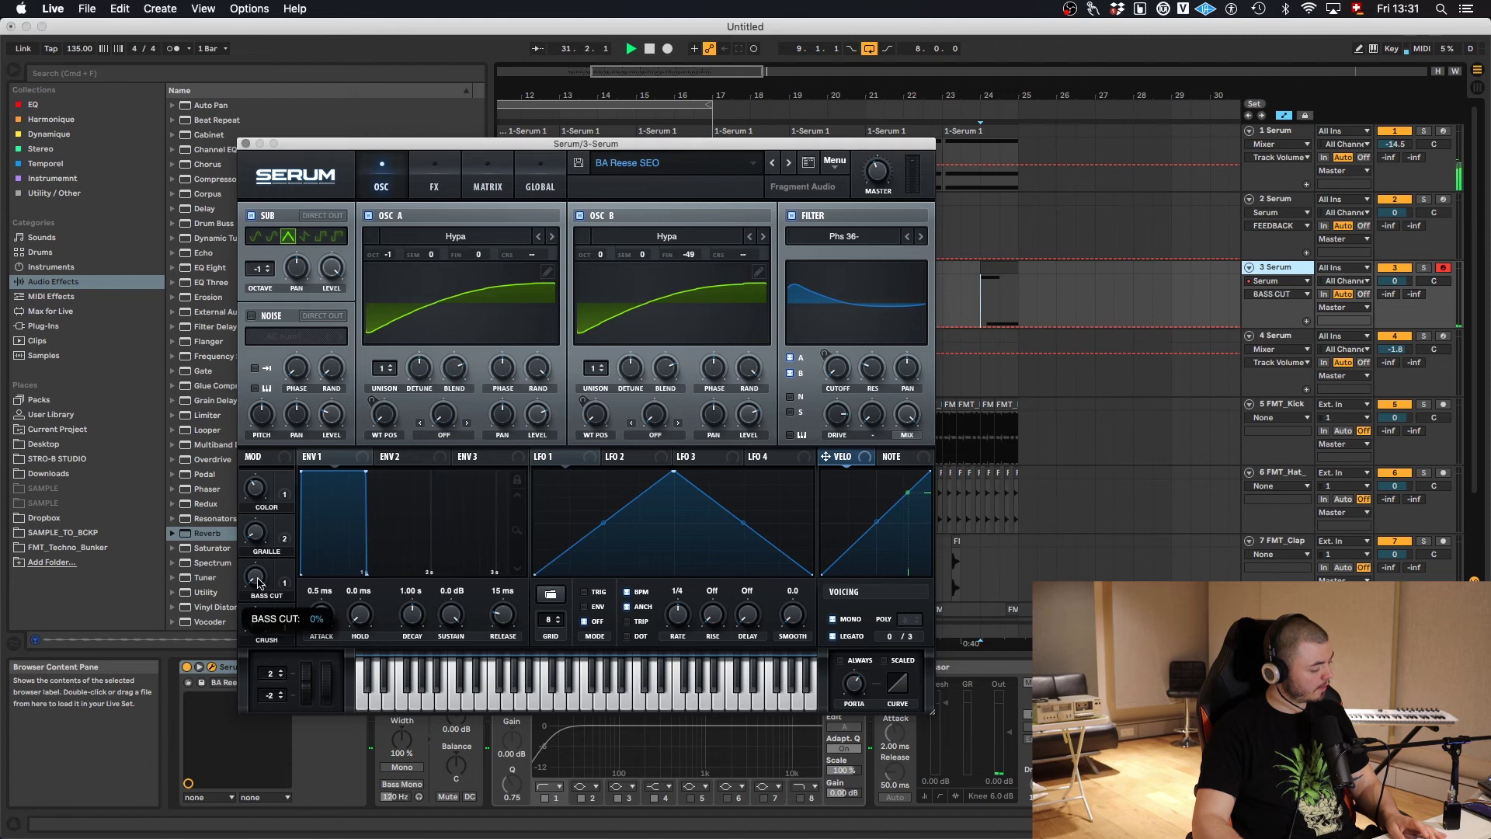
{"action": "left_click_drag", "start_coordinate": [269, 492], "coordinate": [269, 483]}
{"action": "key", "text": "space"}
{"action": "key", "text": "space"}
{"action": "left_click_drag", "start_coordinate": [257, 576], "coordinate": [245, 661]}
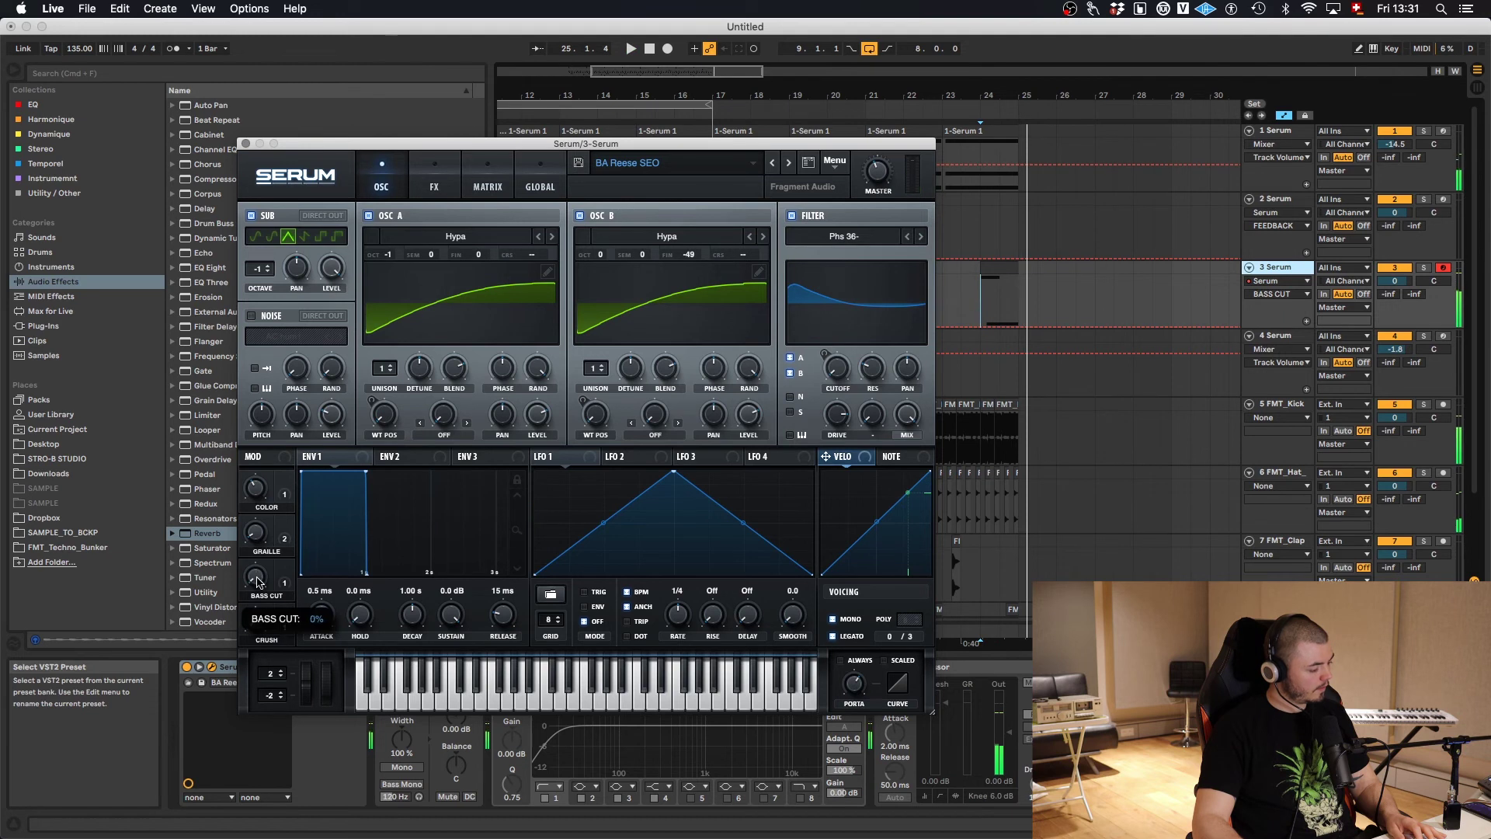
{"action": "left_click", "coordinate": [1000, 294]}
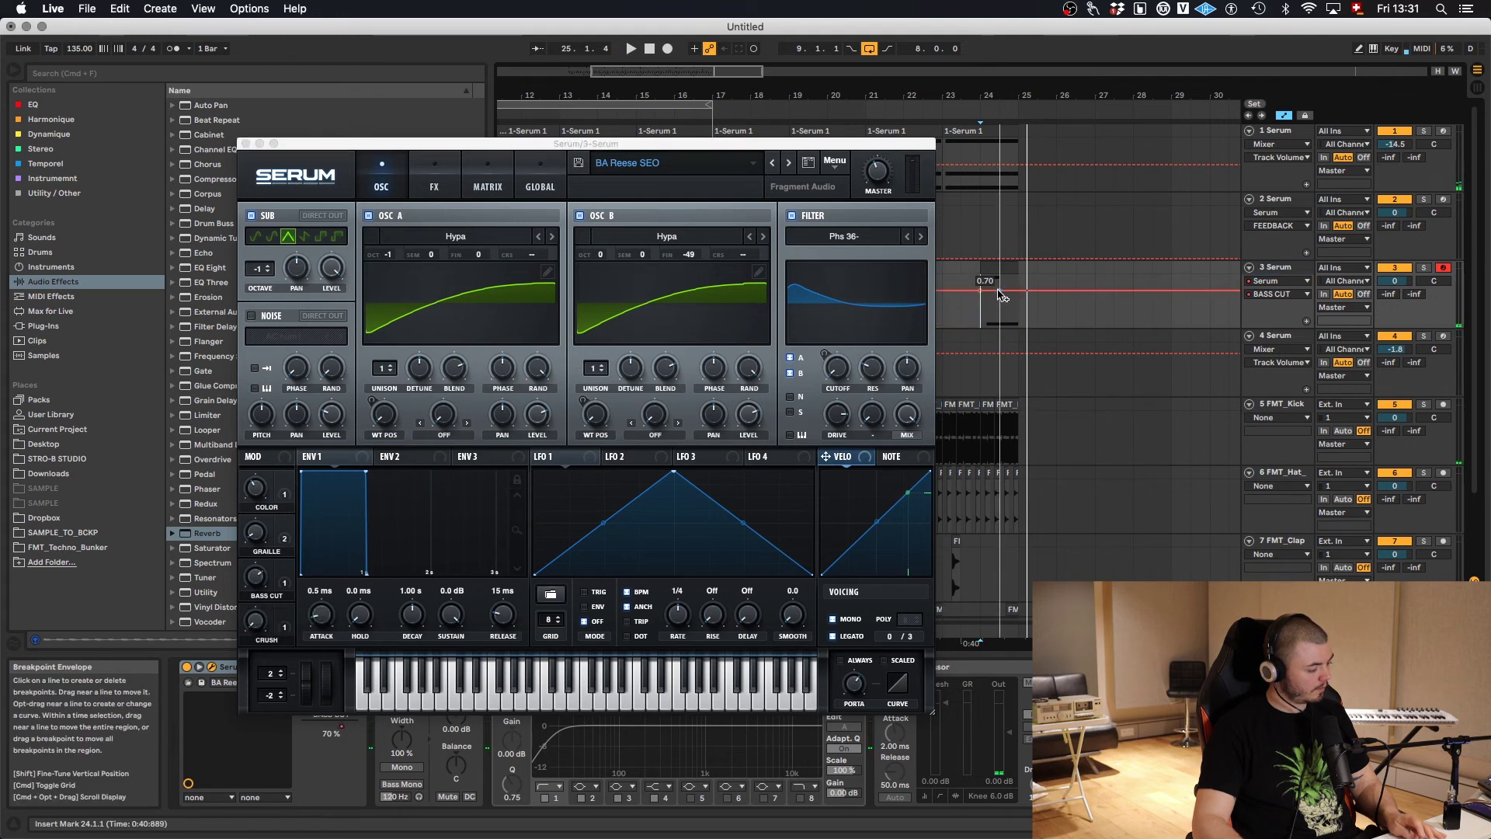
{"action": "left_click_drag", "start_coordinate": [1003, 298], "coordinate": [1077, 347]}
{"action": "scroll", "coordinate": [980, 299], "scroll_direction": "up", "scroll_amount": 5}
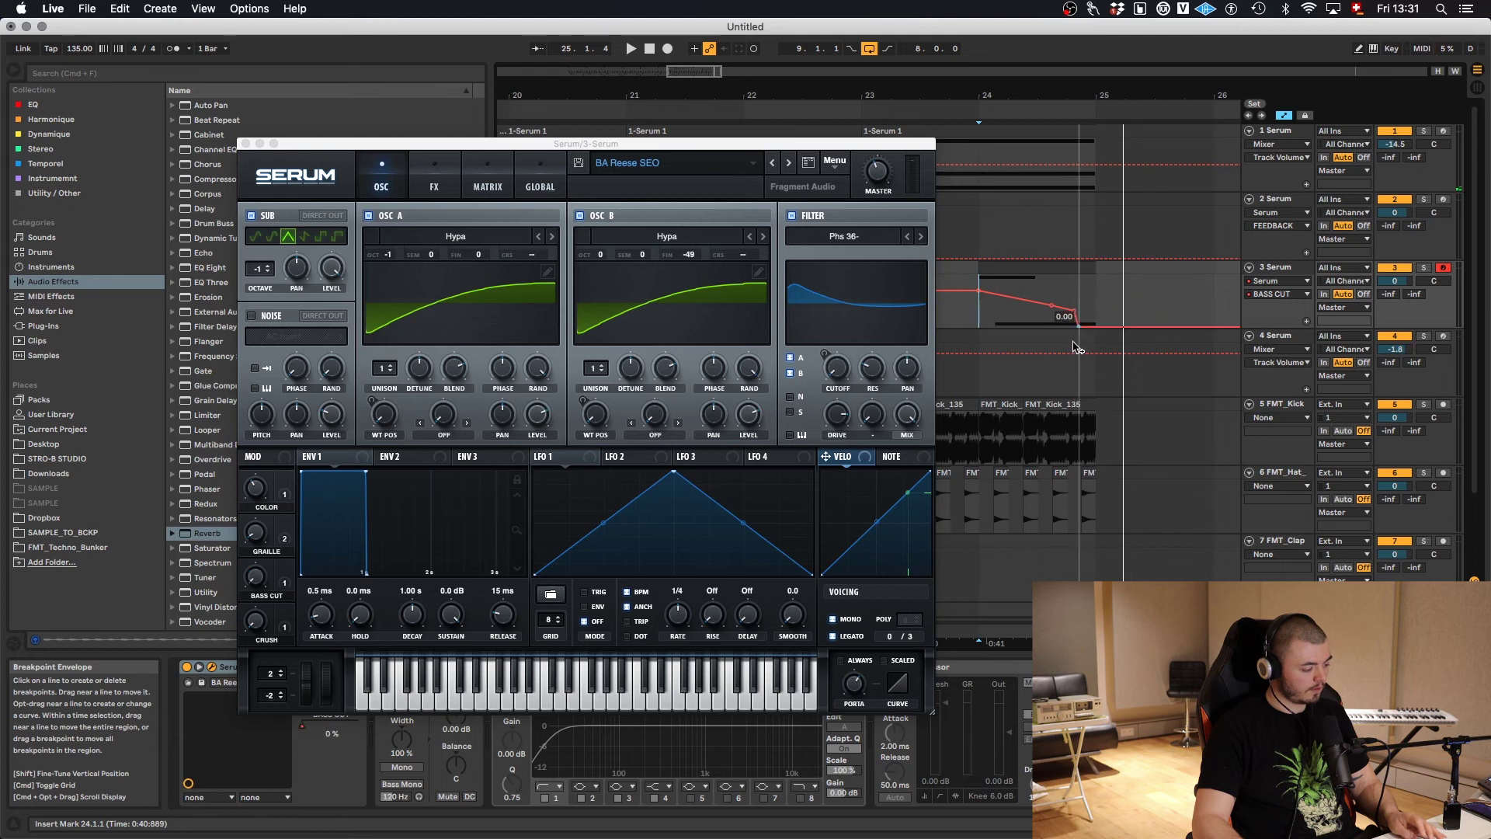
- Delete the kick audio from 24.4.1 to 25.1.2 and hide the Serum window
{"action": "key", "text": "plus"}
{"action": "left_click_drag", "start_coordinate": [1063, 450], "coordinate": [1152, 431]}
{"action": "key", "text": "a"}
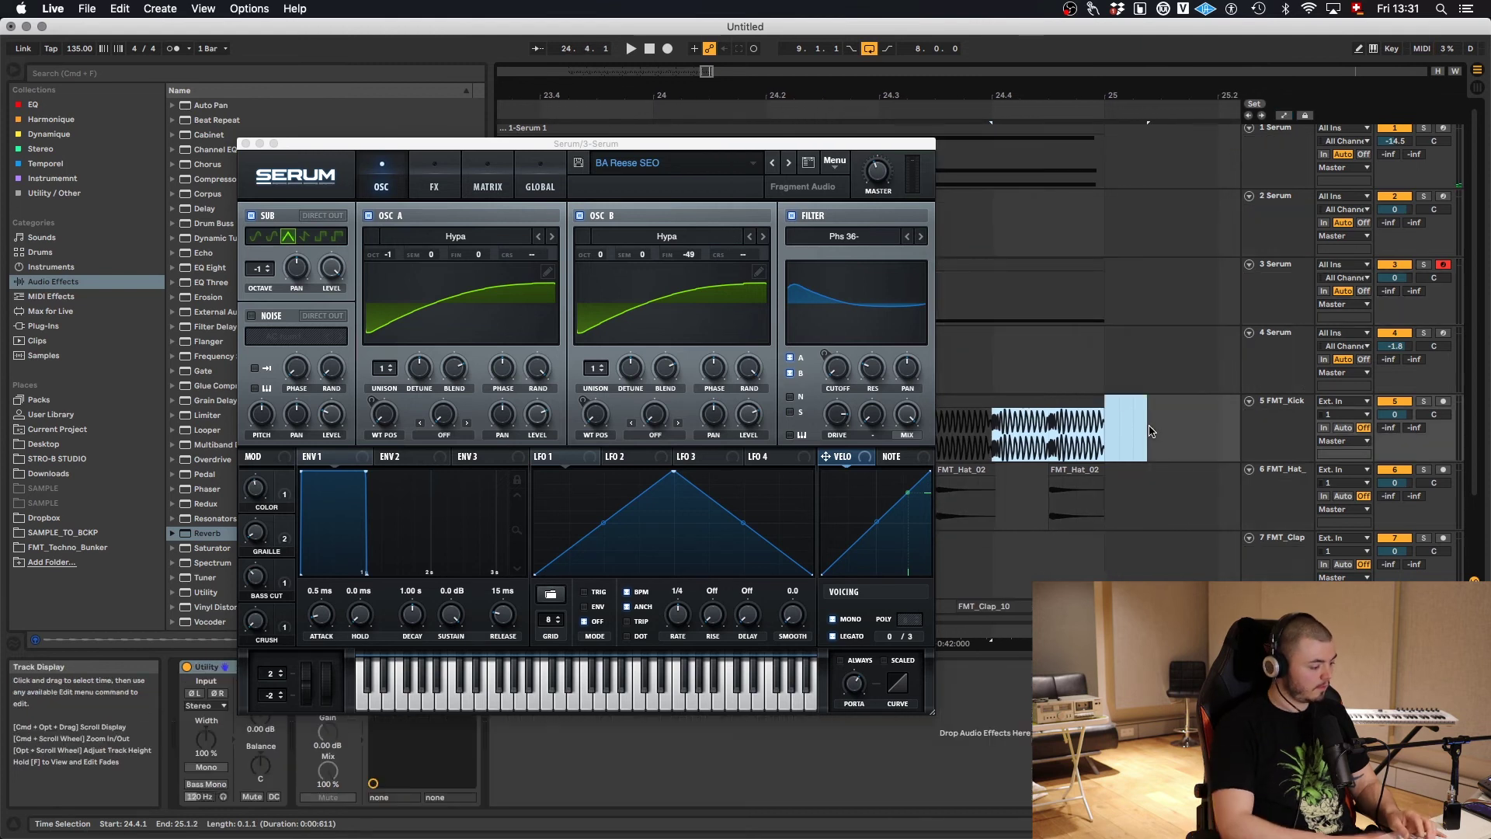
{"action": "key", "text": "Delete"}
{"action": "scroll", "coordinate": [1135, 401], "scroll_direction": "down", "scroll_amount": 5}
{"action": "scroll", "coordinate": [1134, 400], "scroll_direction": "up", "scroll_amount": 1}
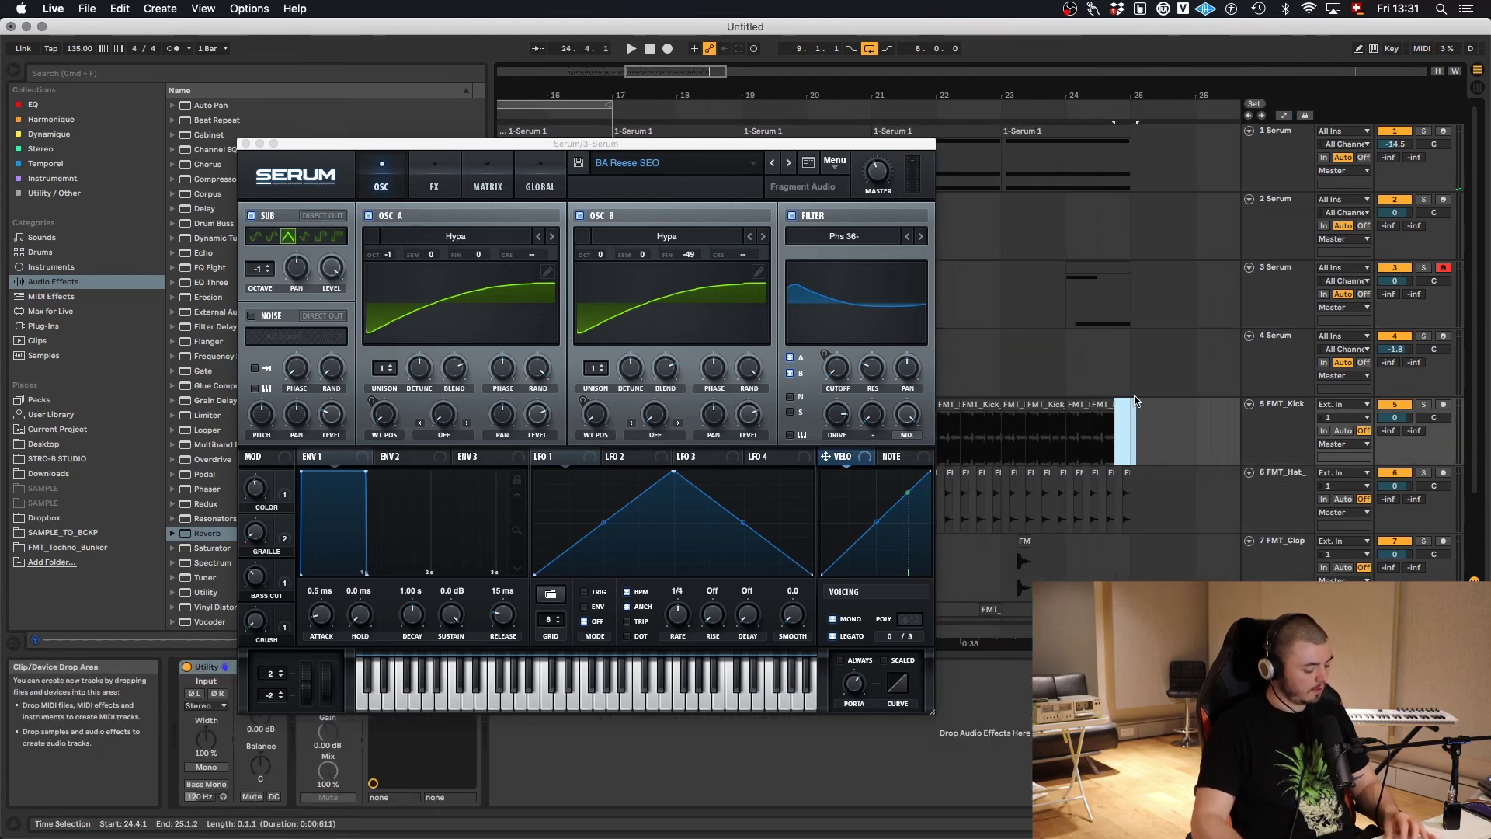
{"action": "key", "text": "minus"}
{"action": "key", "text": "super+alt+p"}
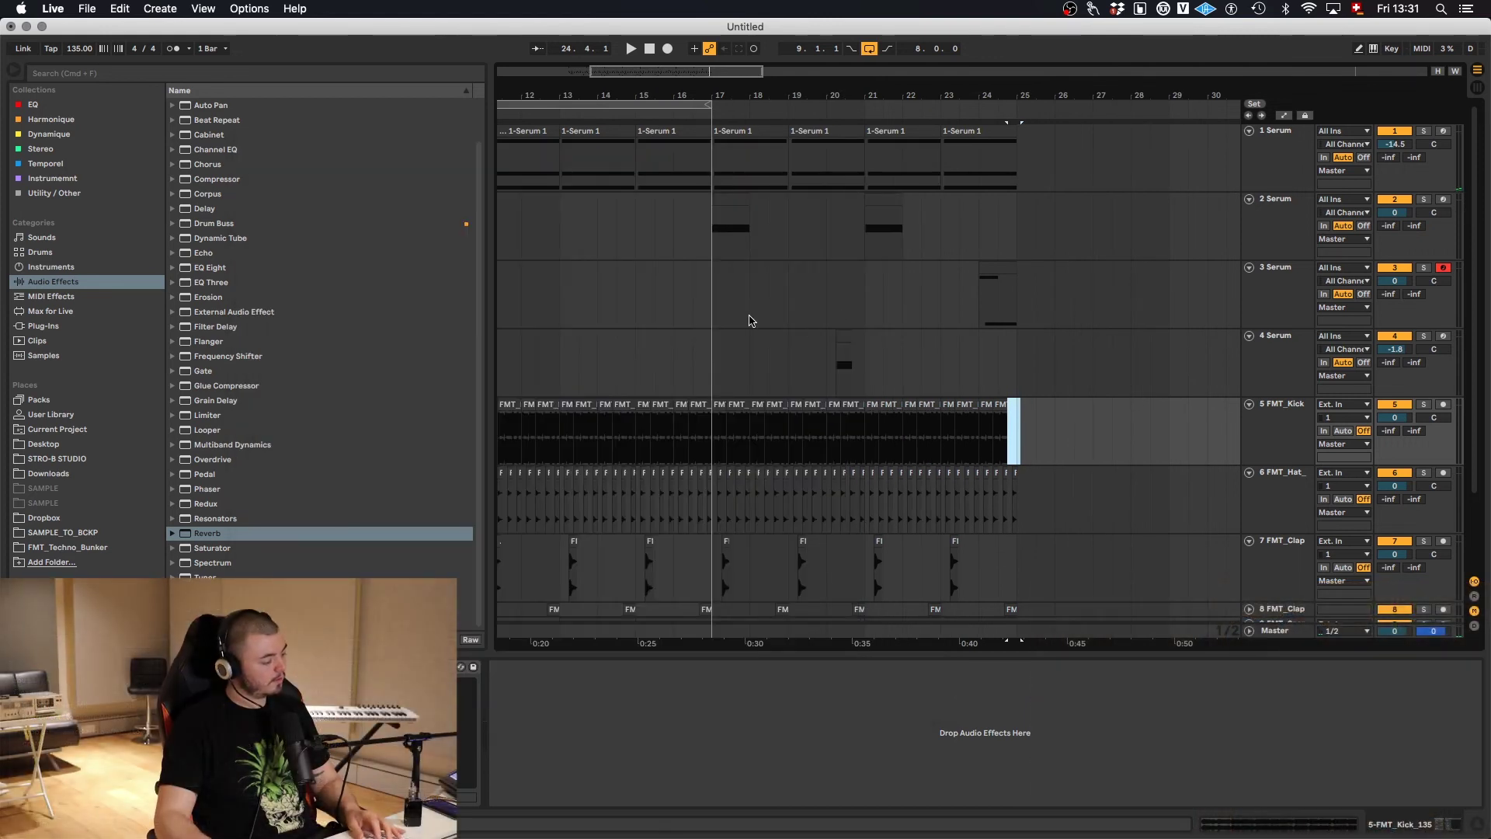
- Loop bars 17–25 with Cmd+L and drop track 3 Serum's volume to -1.6 dB
{"action": "left_click", "coordinate": [713, 305]}
{"action": "left_click_drag", "start_coordinate": [713, 305], "coordinate": [1018, 303]}
{"action": "key", "text": "super+l"}
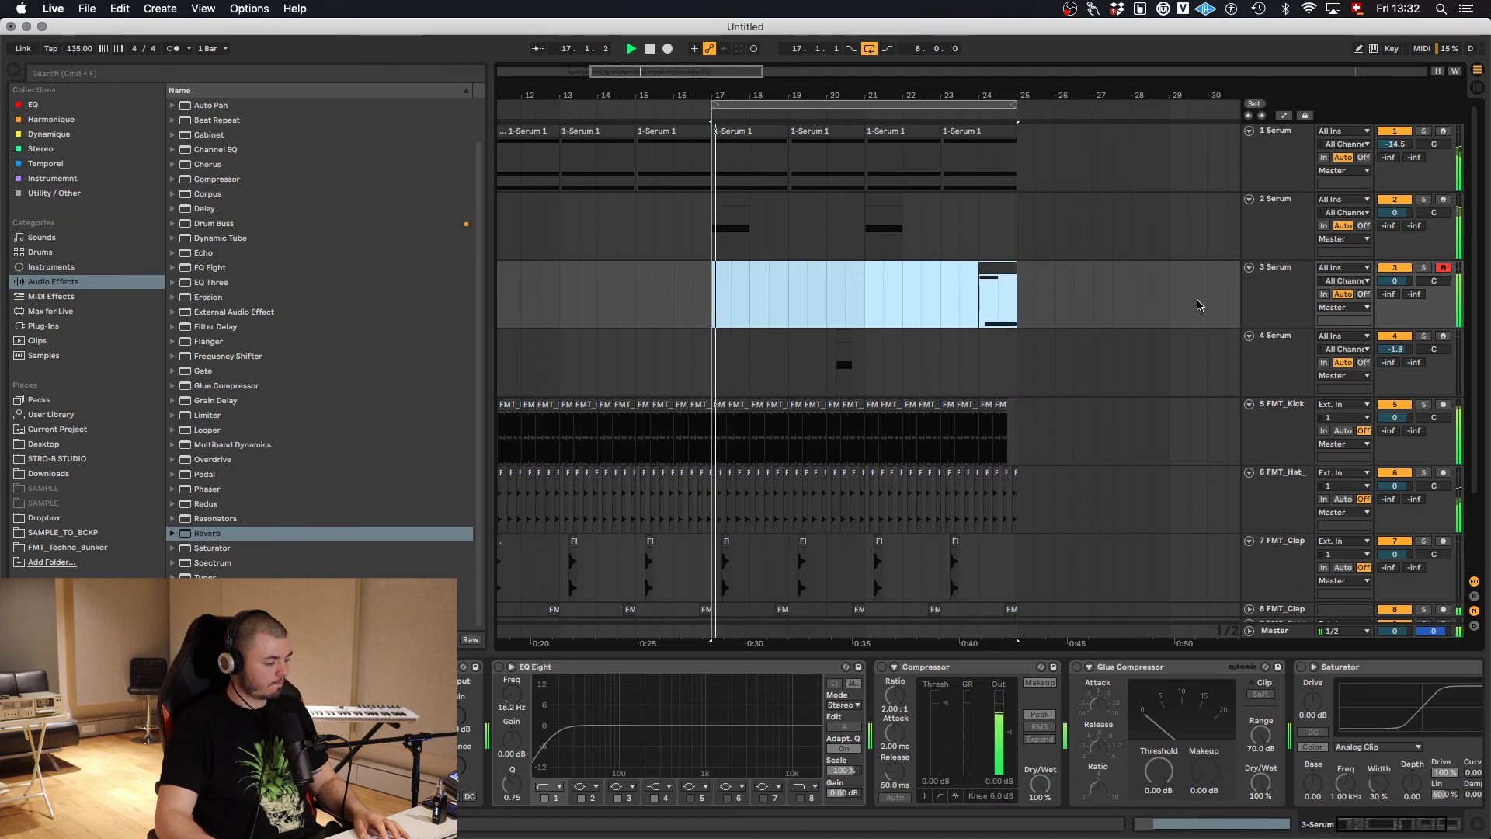
{"action": "left_click_drag", "start_coordinate": [1407, 281], "coordinate": [1408, 295]}
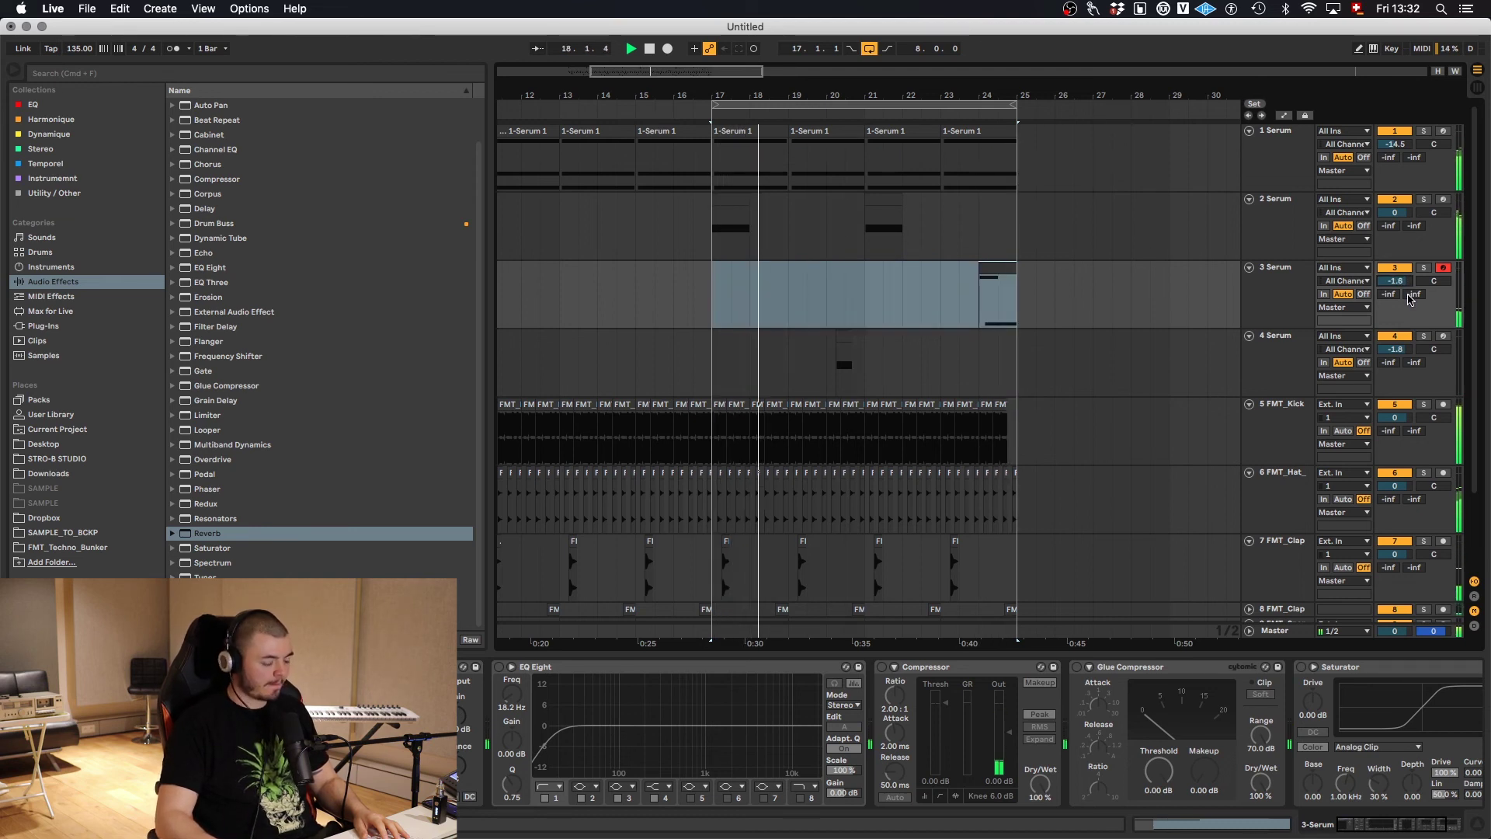
{"action": "left_click", "coordinate": [1259, 305]}
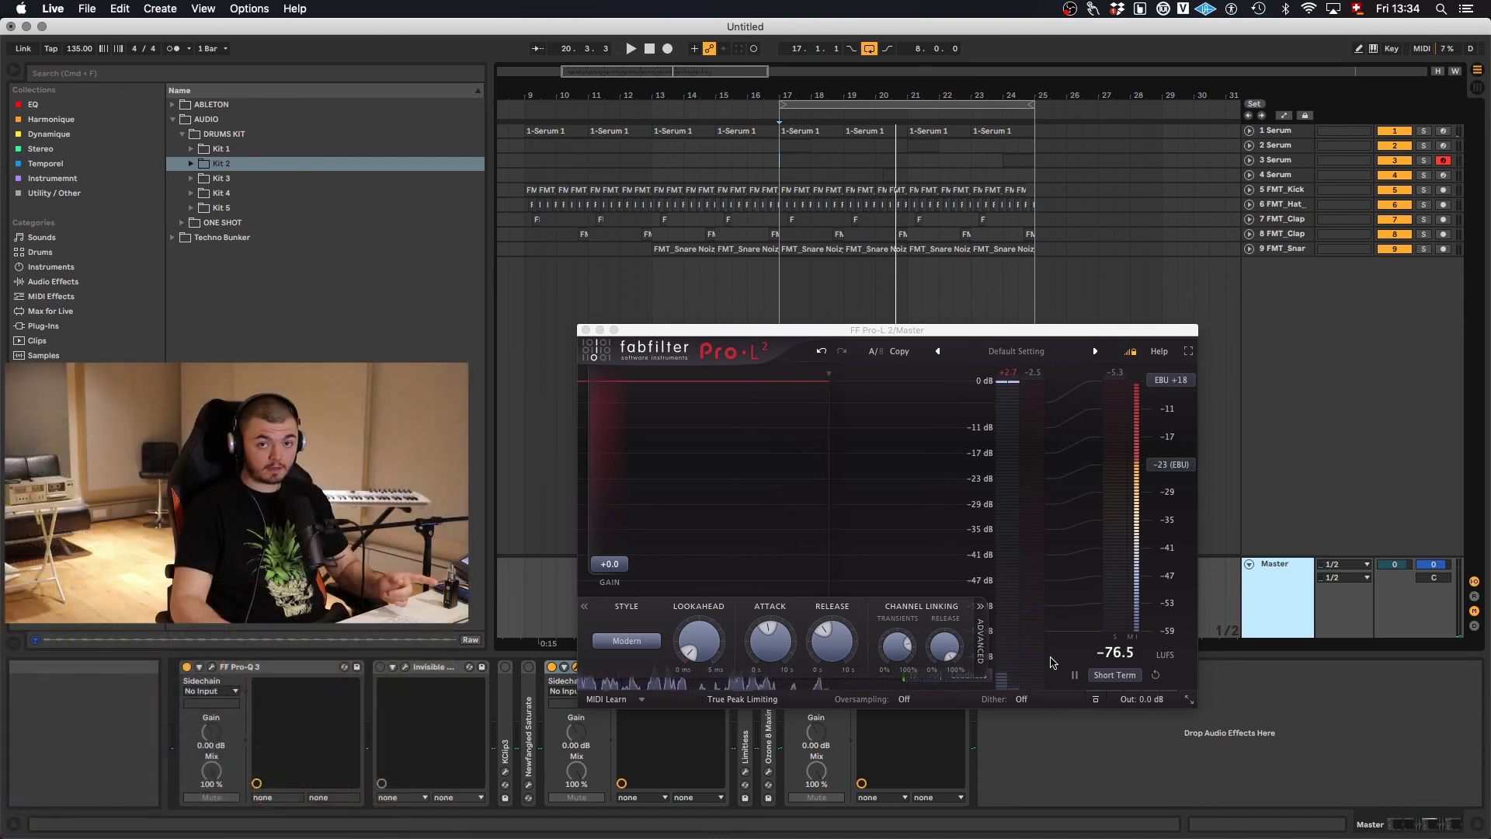
- Play back to check master loudness on Pro-L 2 and Pro-Q 3, then close both plugin windows
{"action": "key", "text": "space"}
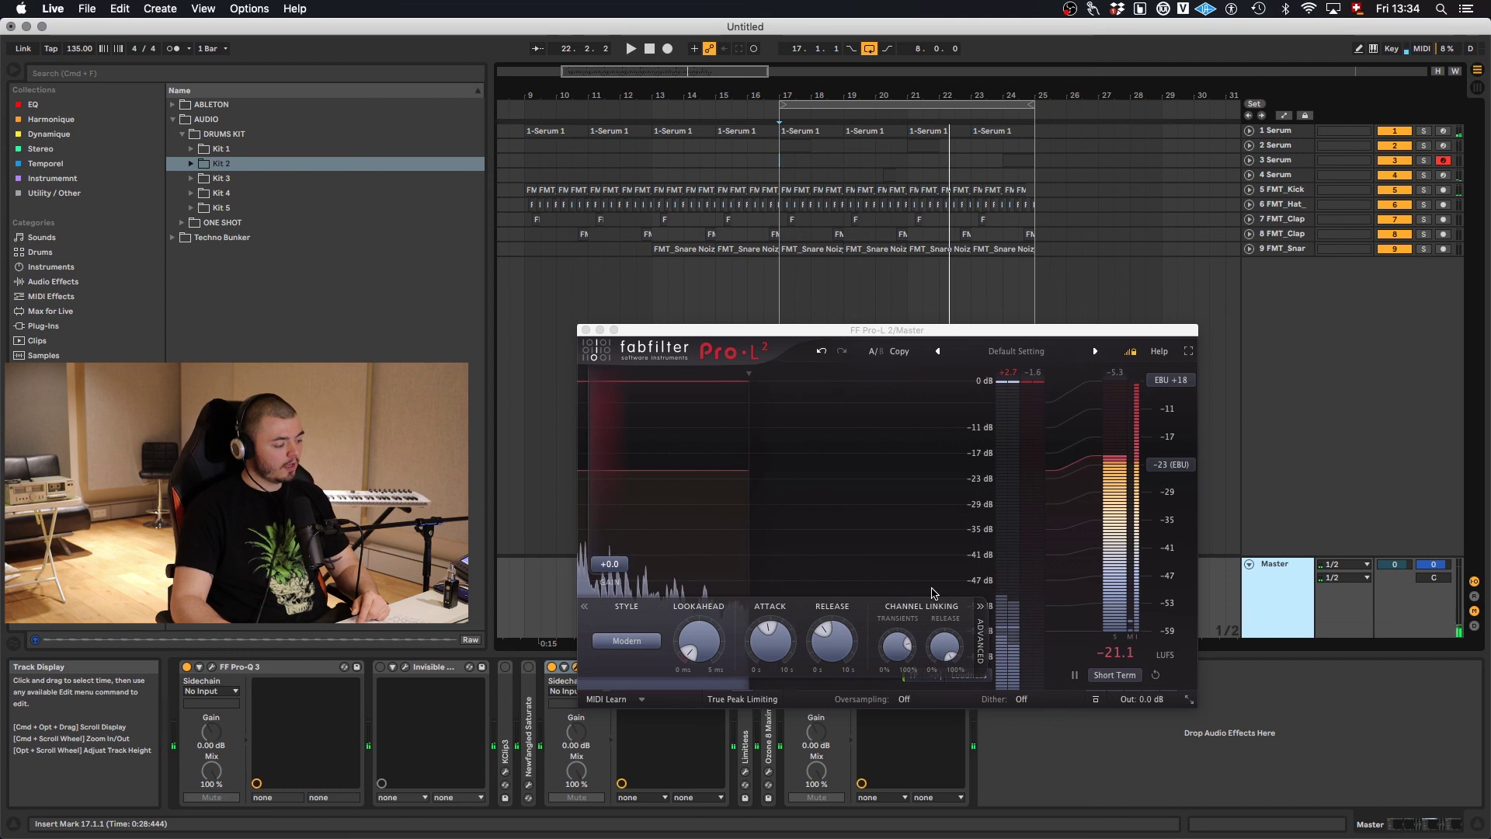
{"action": "left_click_drag", "start_coordinate": [1011, 332], "coordinate": [1113, 291]}
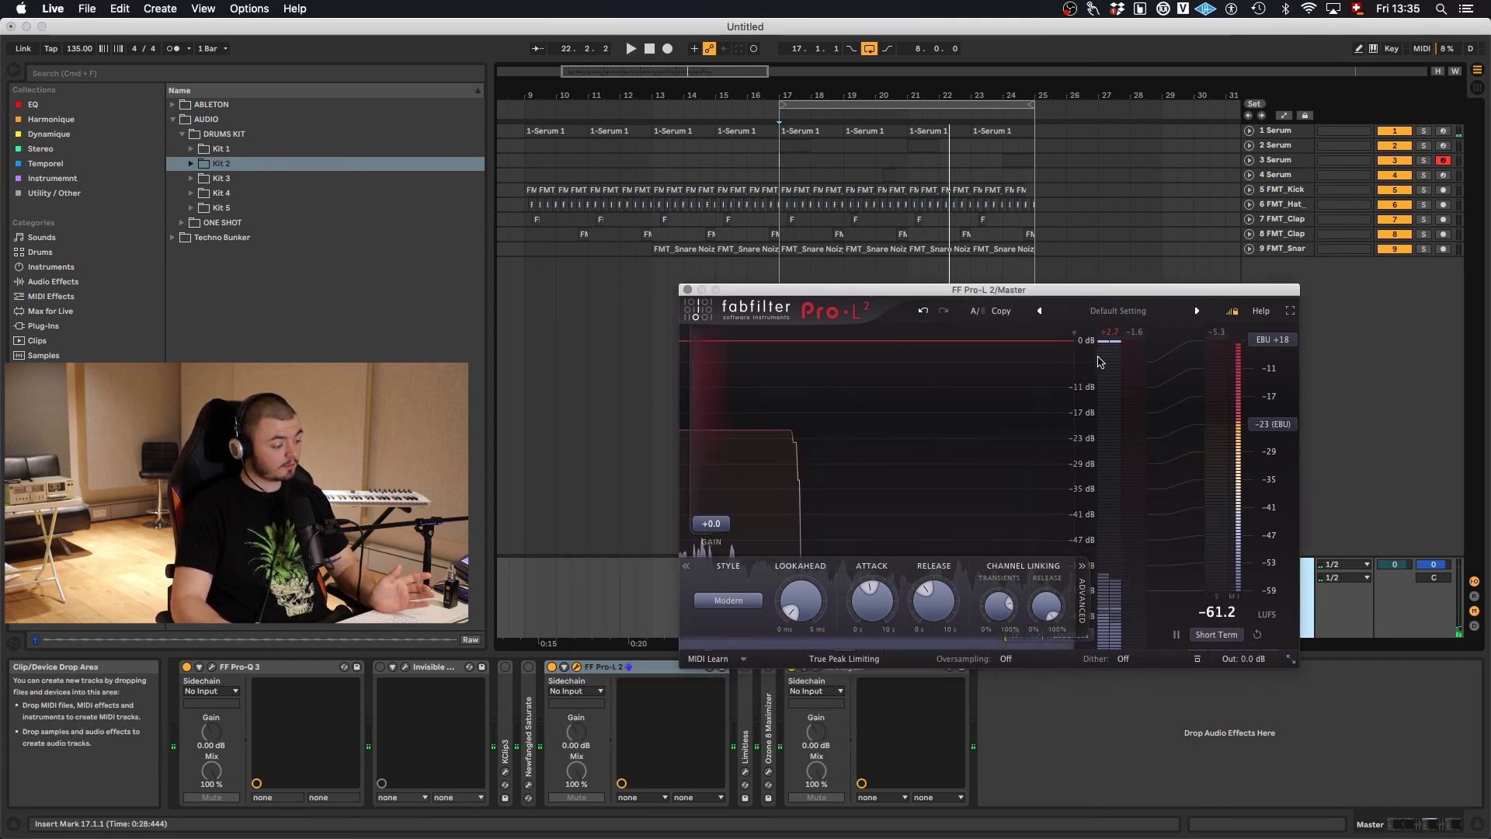
{"action": "mouse_move", "coordinate": [1112, 361]}
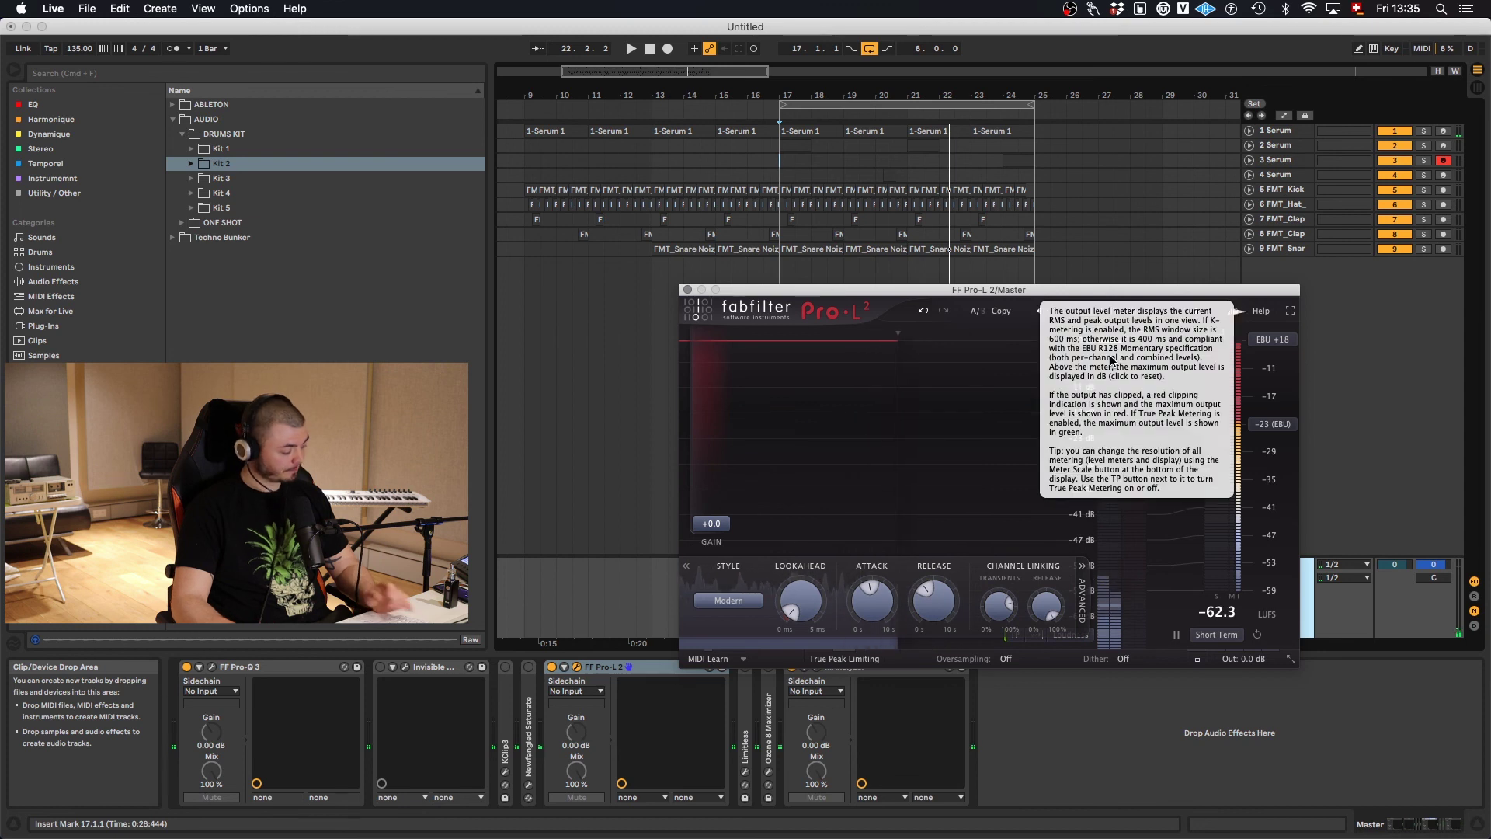
{"action": "left_click", "coordinate": [212, 669]}
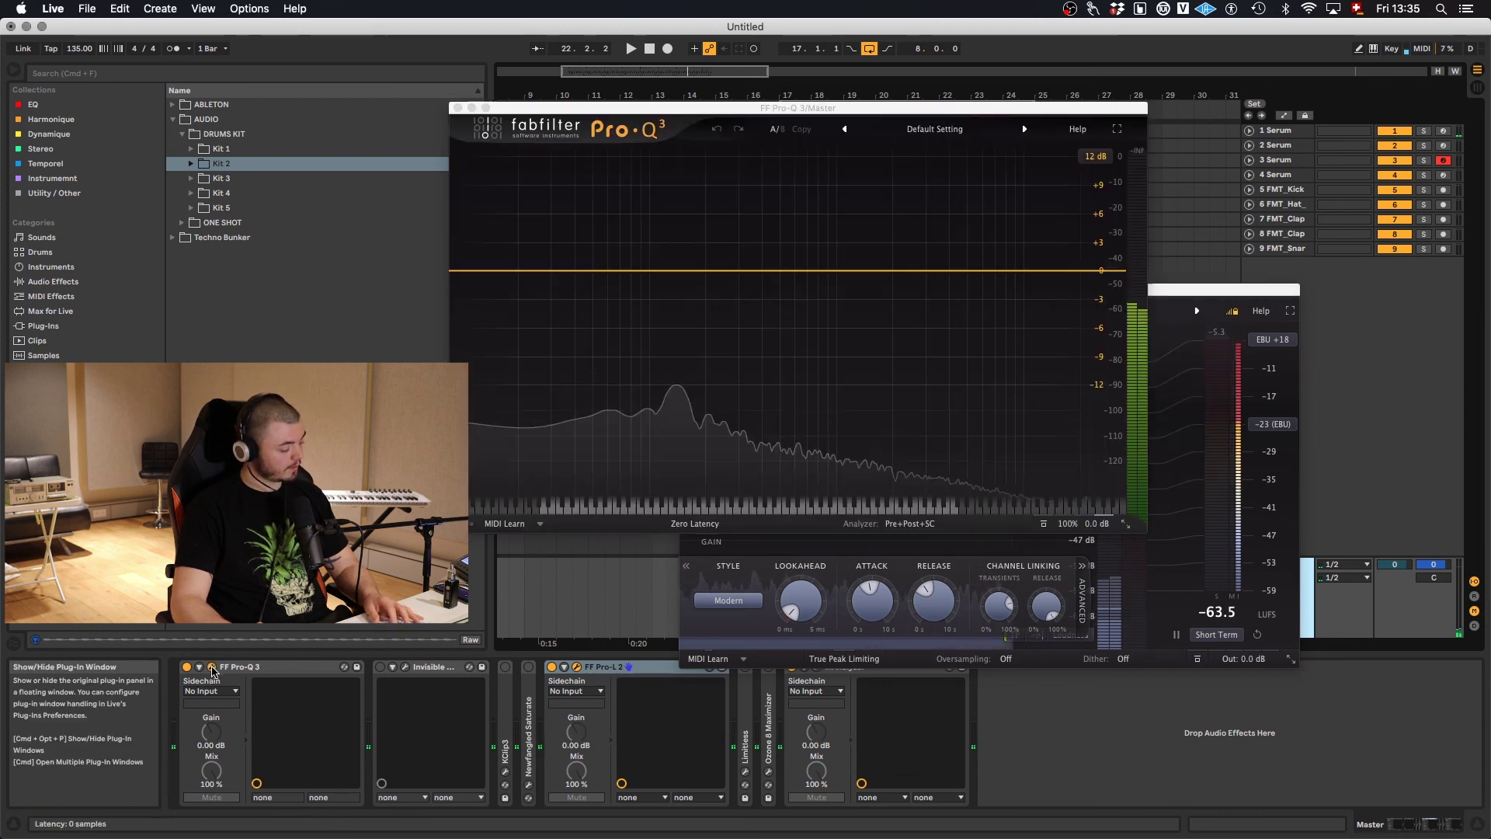
{"action": "left_click", "coordinate": [457, 111]}
{"action": "left_click", "coordinate": [875, 249]}
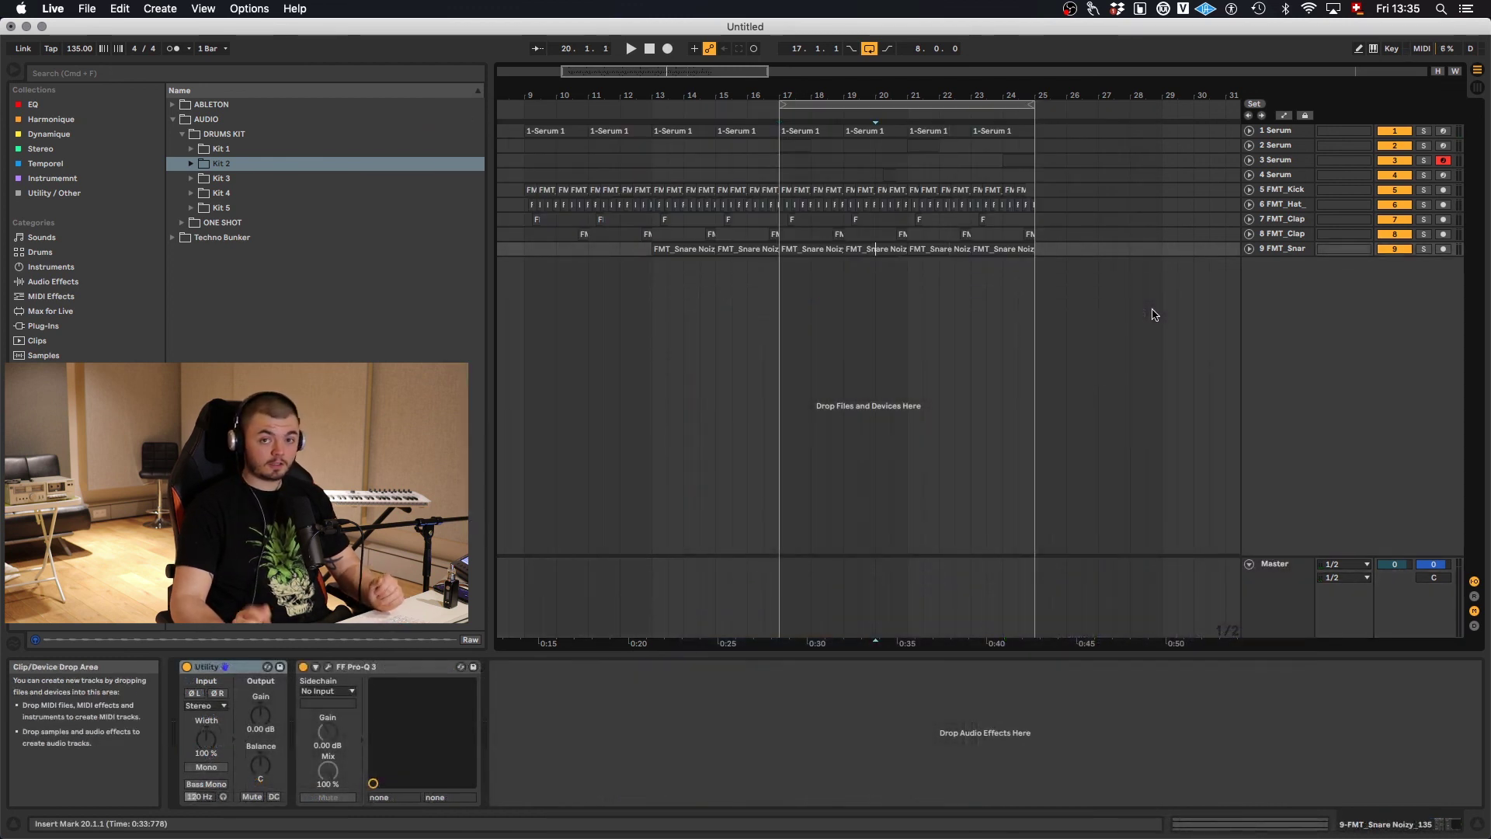